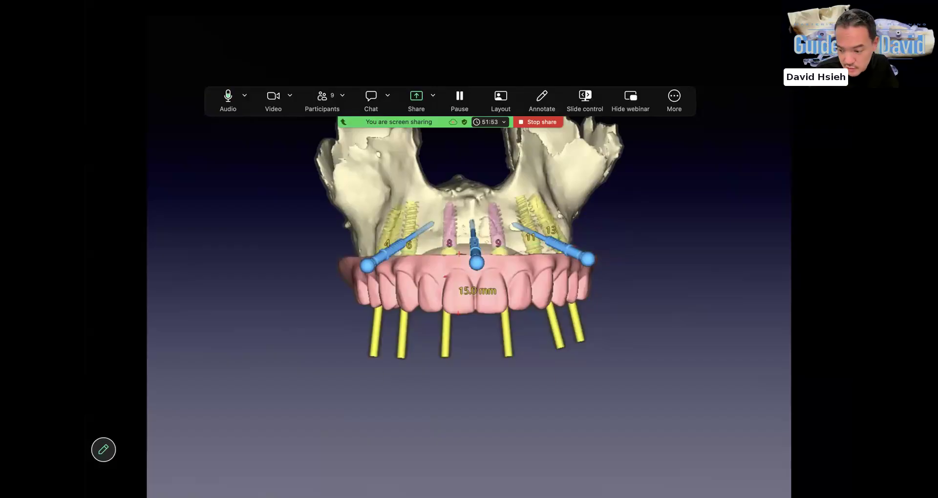
key("Right")
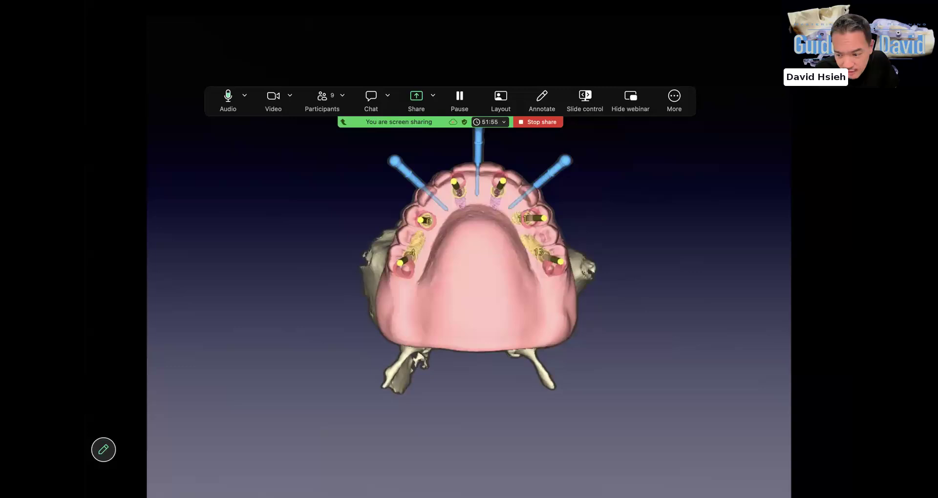
key("Right")
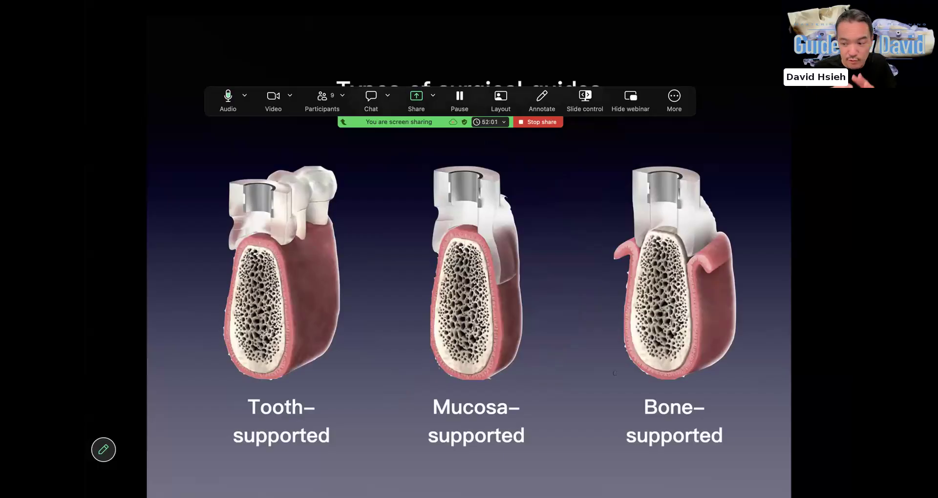
key("Right")
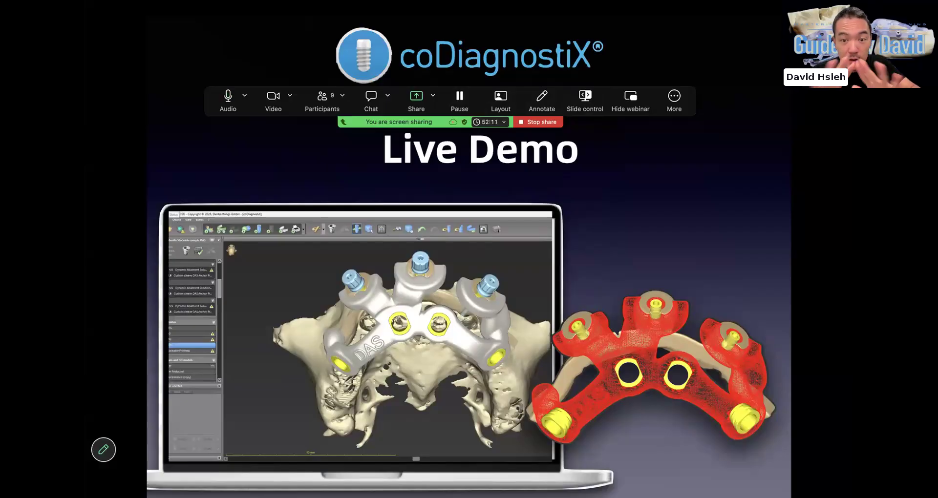
key("Escape")
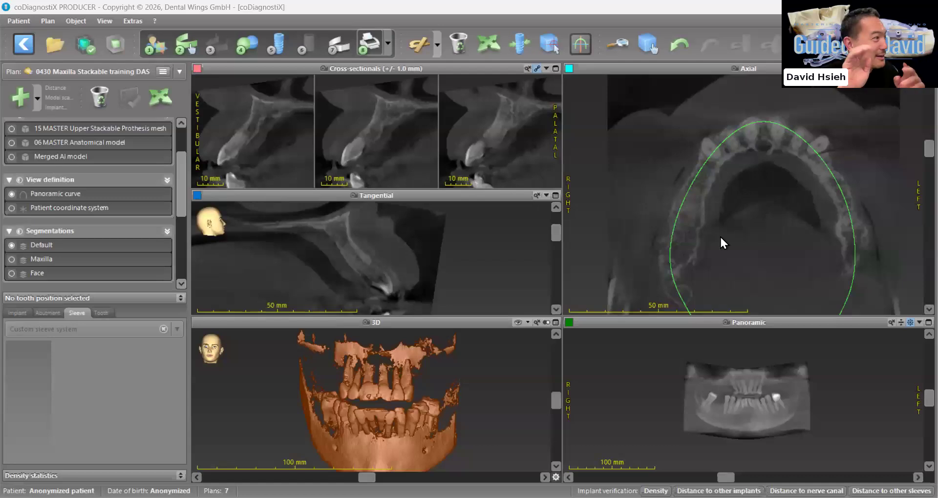
Examine the panoramic view enlarged to full size and restore the multi-view layout
left_click(927, 323)
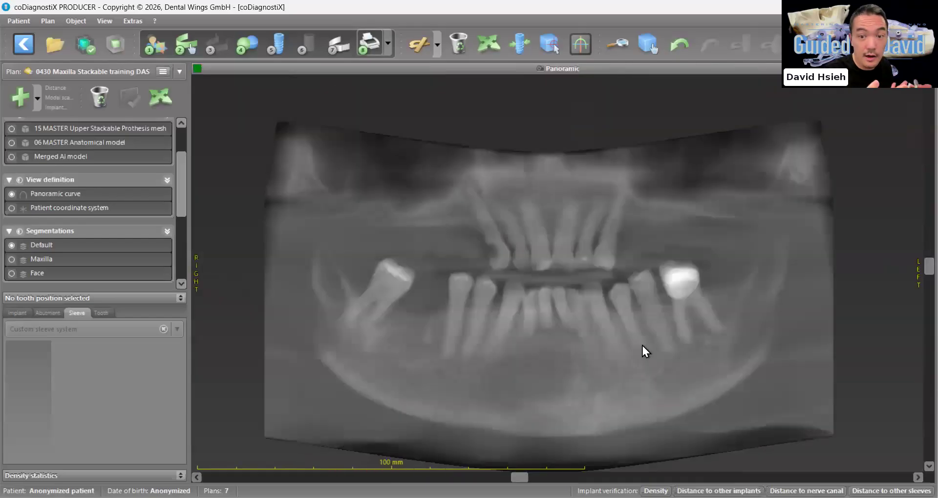
scroll(779, 412, "down", 1)
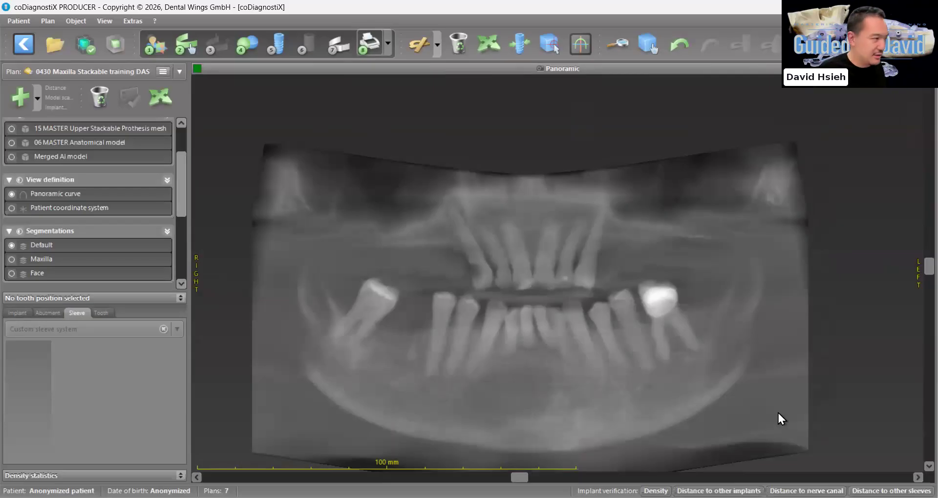
scroll(737, 370, "up", 1)
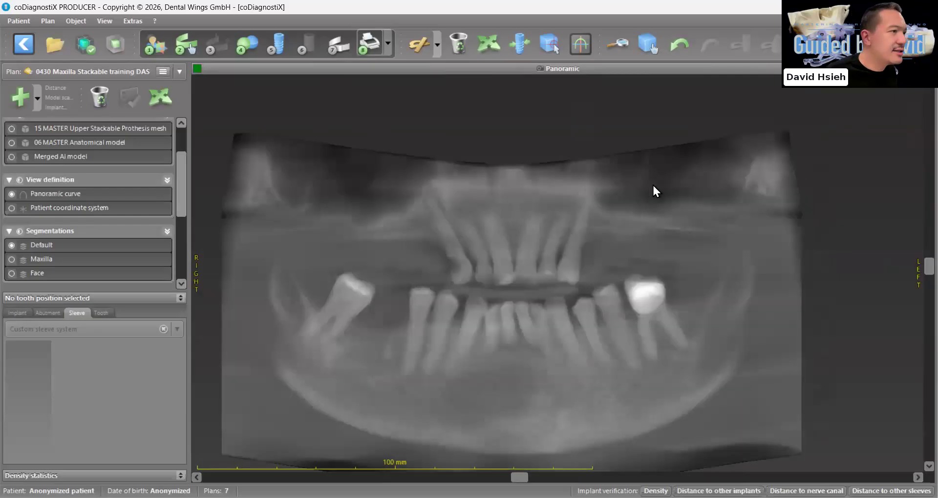
scroll(684, 182, "down", 1)
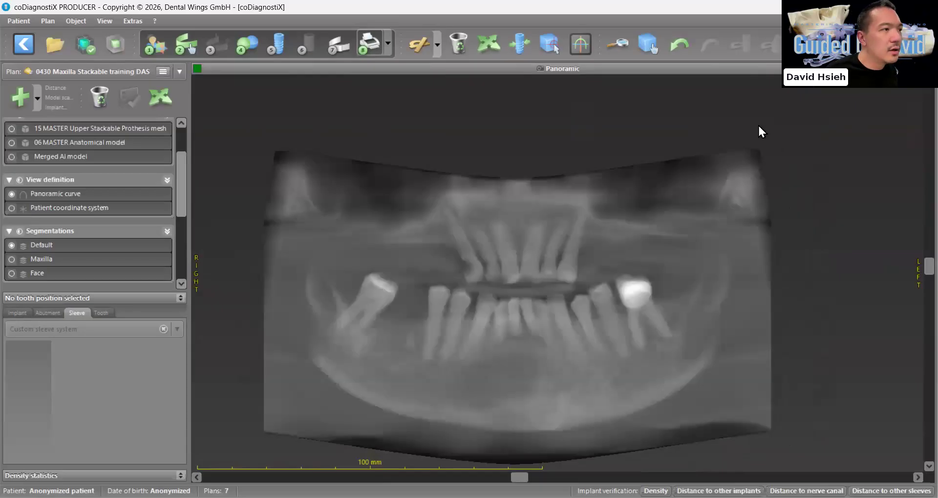
left_click(929, 68)
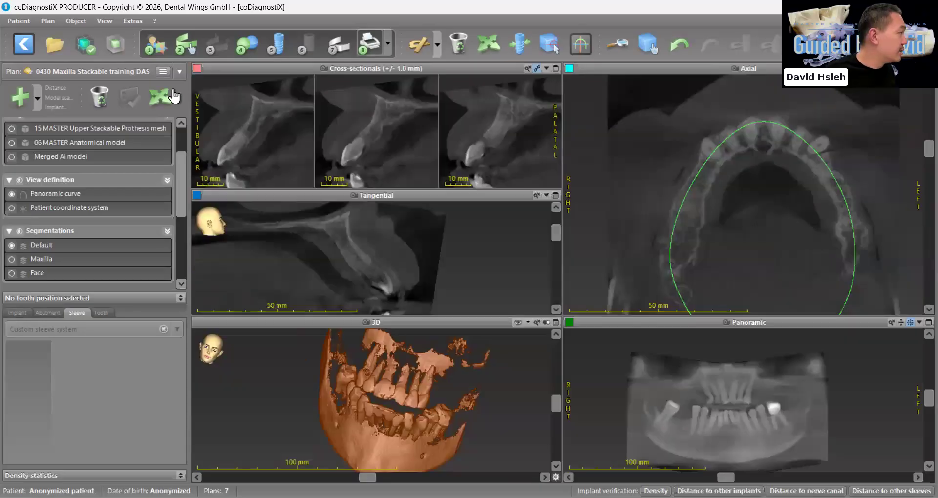
Open the AI Assistant's analyzed patient data for review and dismiss its introduction
left_click(85, 48)
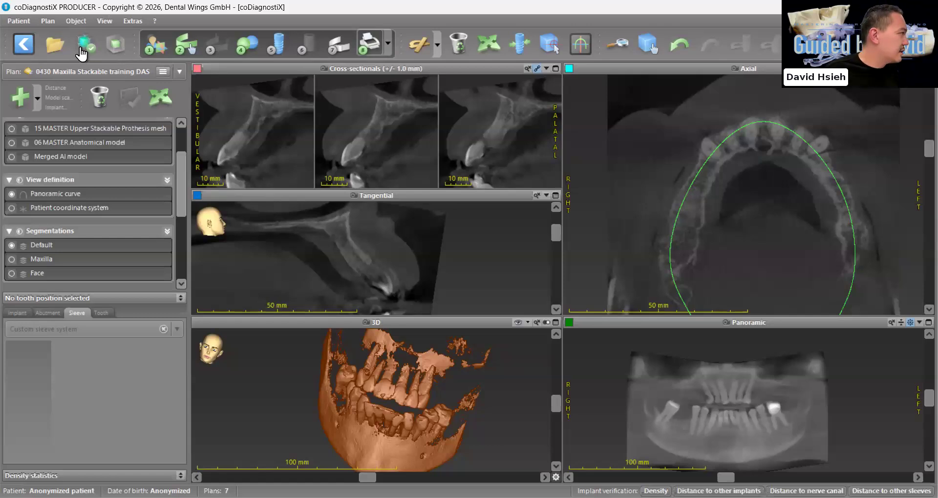
left_click(80, 48)
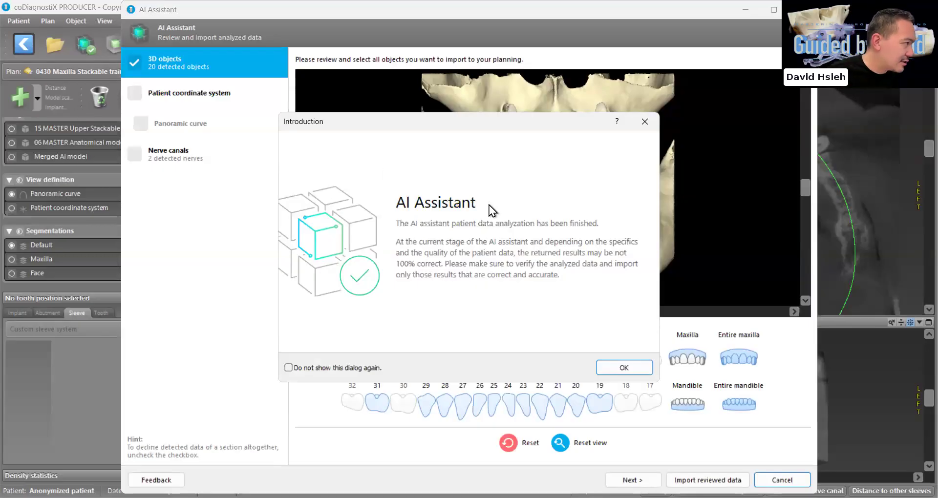
left_click(638, 367)
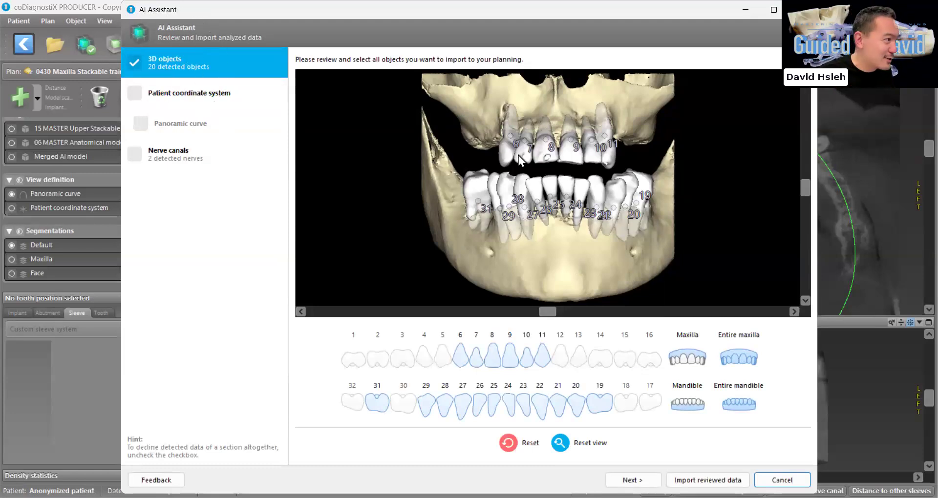
Exclude the entire mandible from the 3D objects to import and keep the entire maxilla with teeth 6 to 11
left_click_drag(585, 193, 667, 193)
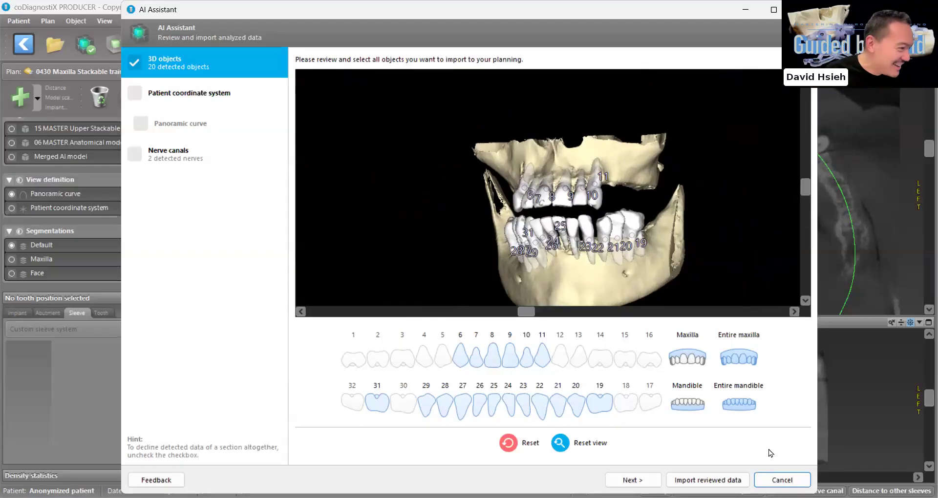
left_click(740, 405)
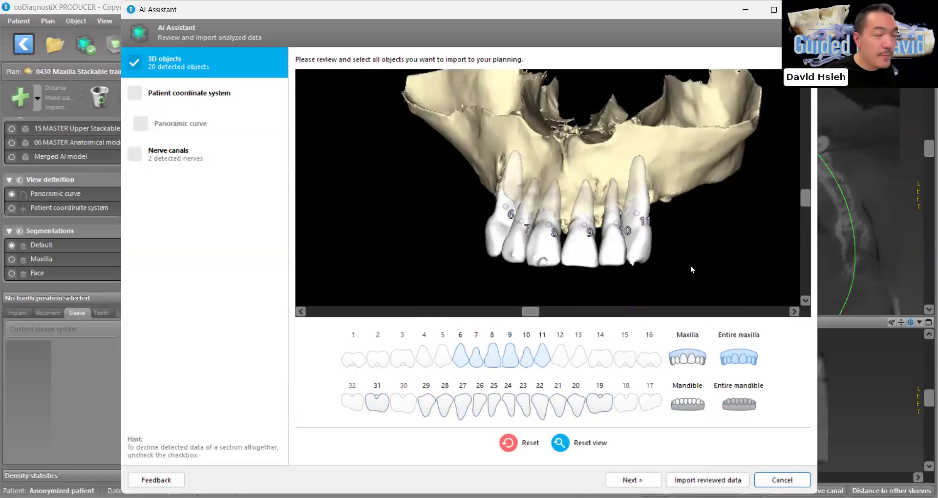
left_click(734, 364)
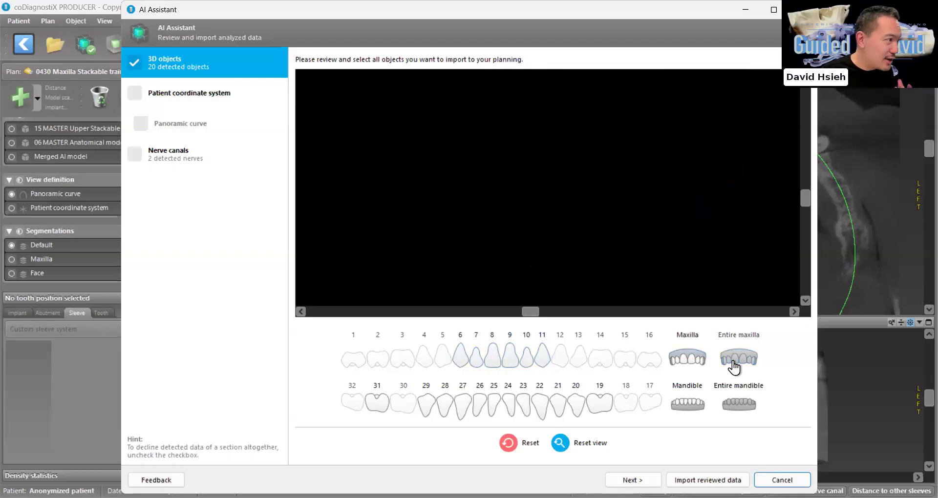
left_click(689, 362)
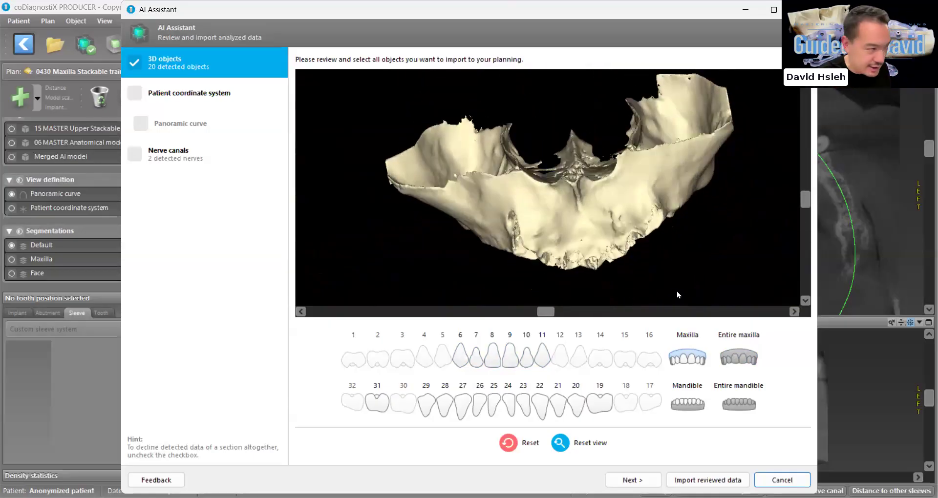
left_click(739, 367)
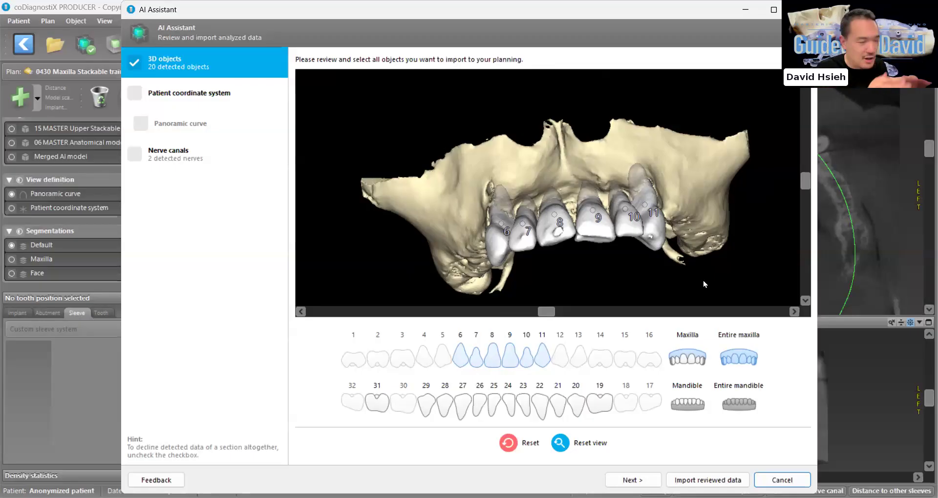
left_click_drag(703, 281, 621, 279)
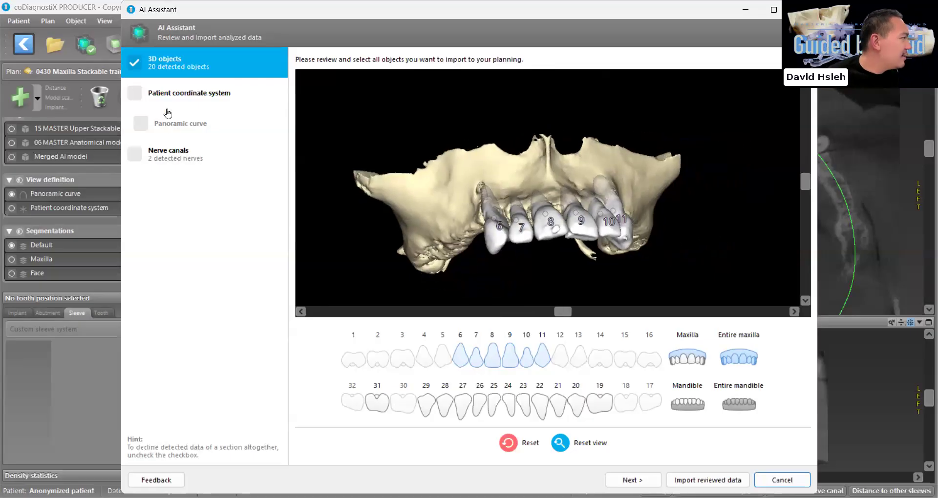
Include the detected patient coordinate system and fine-tune its alignment in the sagittal, coronal and axial views
left_click(158, 101)
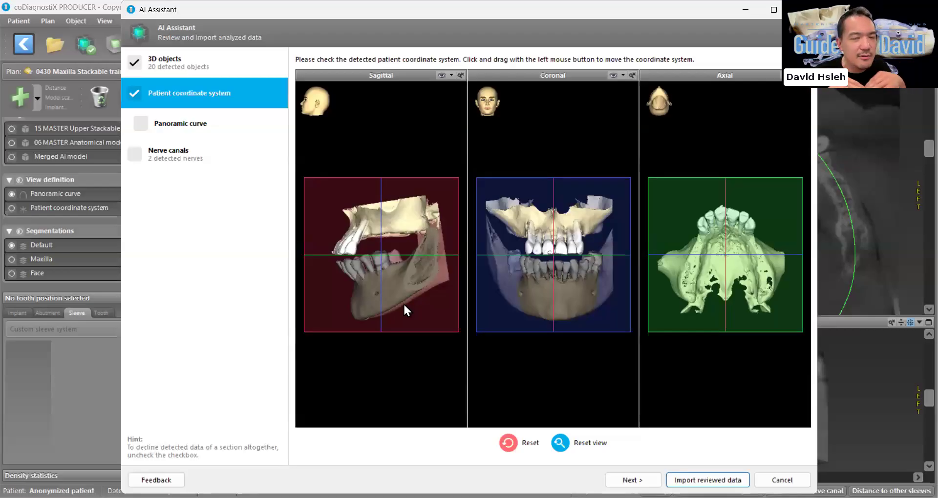
left_click_drag(433, 330, 428, 348)
left_click_drag(585, 344, 589, 345)
left_click_drag(732, 355, 733, 357)
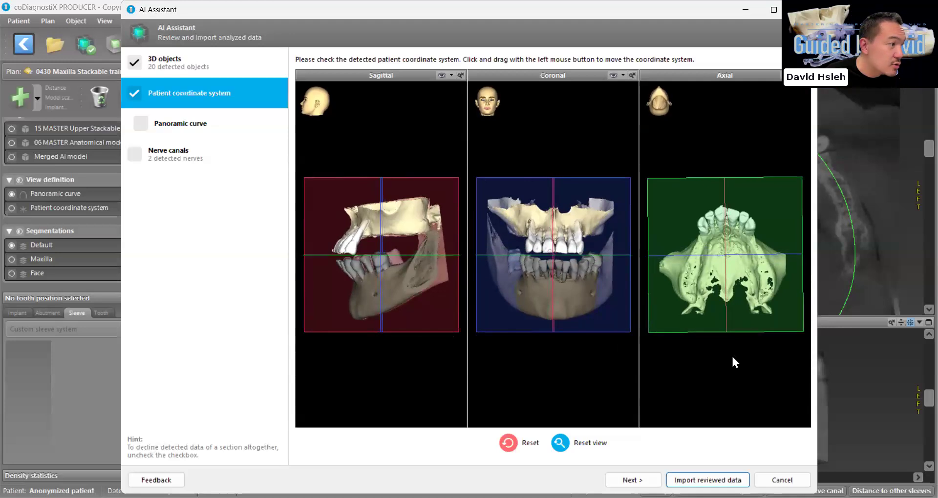
left_click_drag(737, 316, 738, 317)
left_click_drag(552, 318, 551, 316)
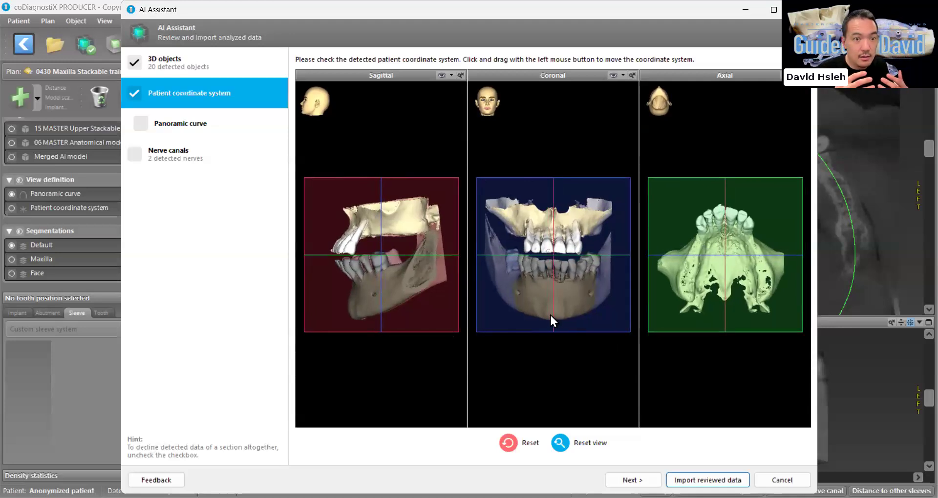
left_click_drag(599, 340, 603, 346)
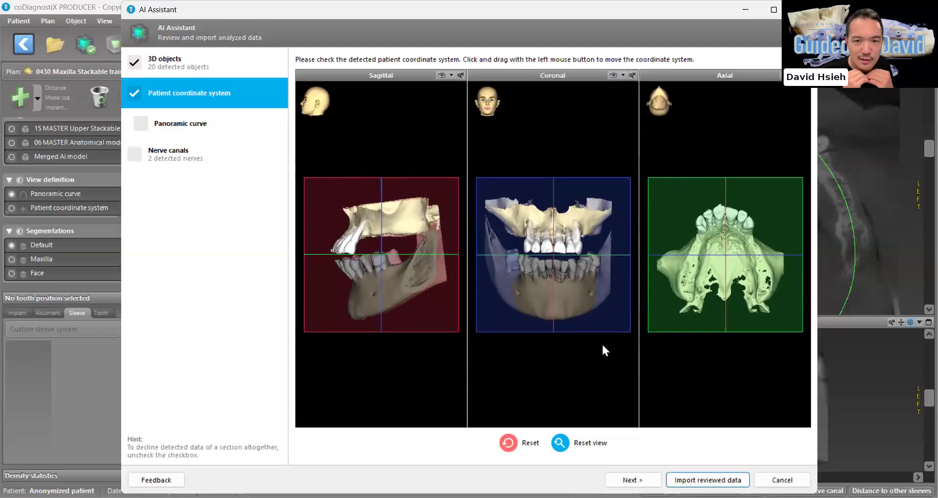
Include the detected panoramic curve in the import and display an axial slice through the upper front teeth
left_click(168, 128)
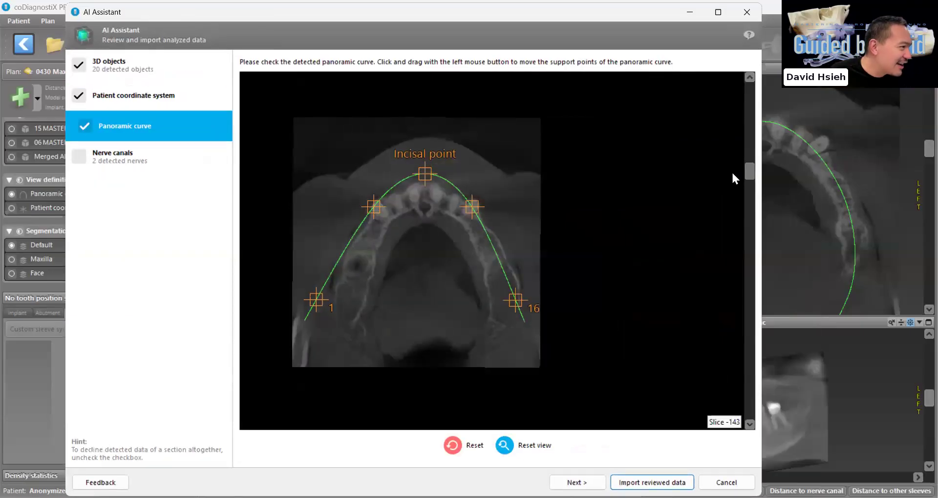
scroll(732, 171, "up", 5)
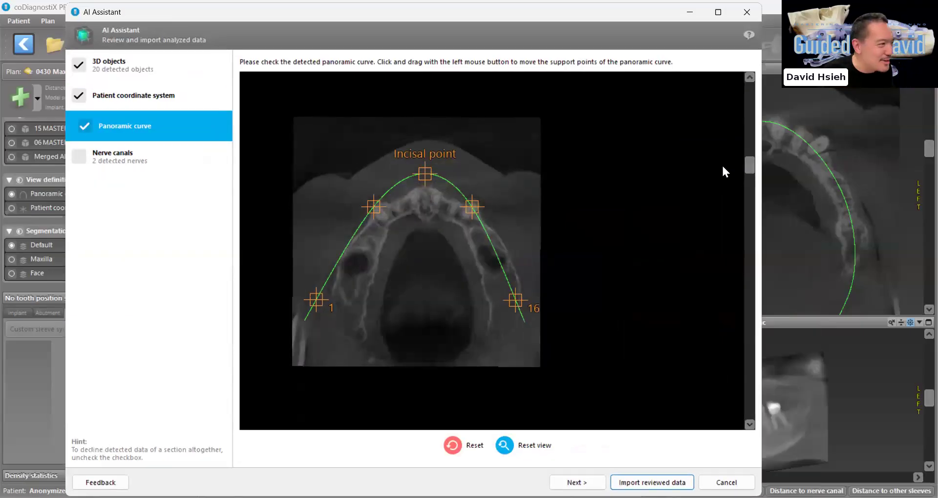
scroll(585, 223, "up", 2)
mouse_move(749, 172)
left_mouse_down()
mouse_move(749, 189)
mouse_move(752, 179)
left_mouse_up()
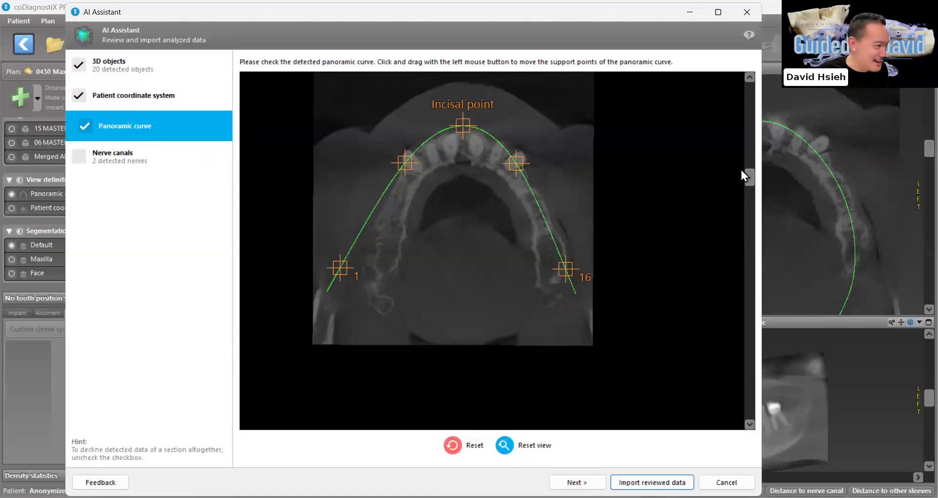
Reposition the panoramic curve's incisal, left canine, tooth 1 and tooth 16 support points to follow the maxillary arch
scroll(393, 289, "up", 2)
left_click_drag(382, 270, 417, 298)
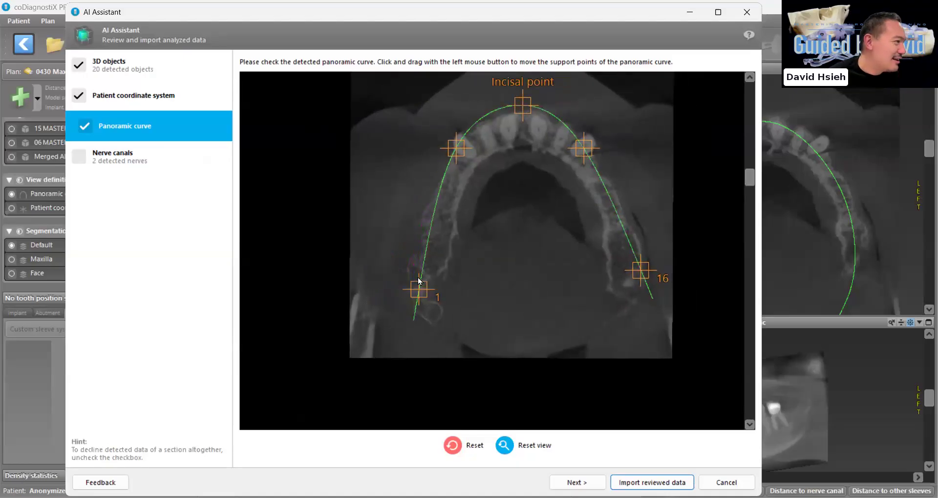
left_click_drag(523, 106, 522, 126)
left_click_drag(581, 150, 585, 162)
left_click_drag(637, 271, 629, 293)
left_click_drag(591, 164, 593, 170)
left_click_drag(628, 293, 626, 303)
mouse_move(750, 180)
left_mouse_down()
mouse_move(749, 200)
mouse_move(747, 181)
left_mouse_up()
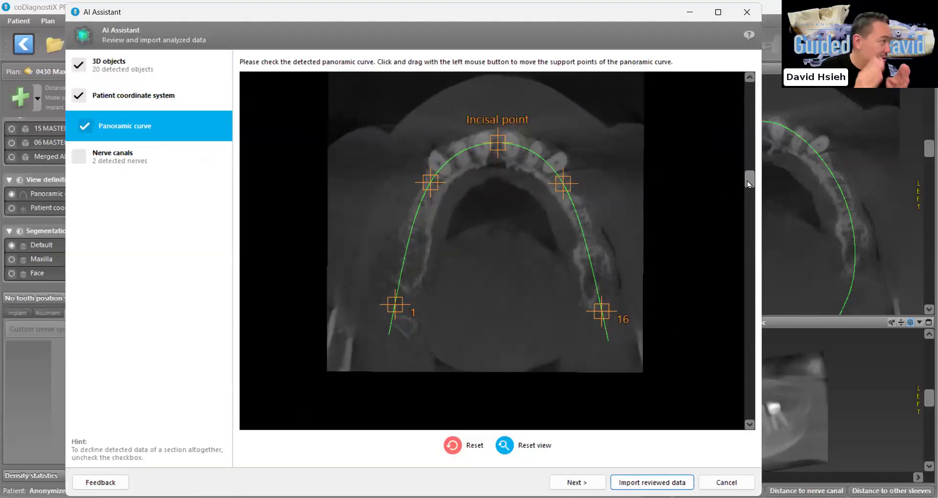
scroll(285, 177, "down", 2)
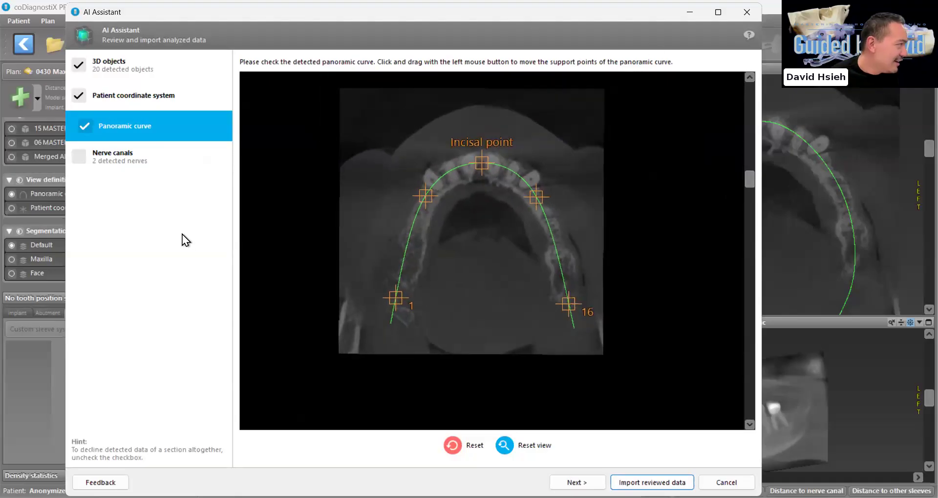
Review the detected right and left nerve canals and leave them out of the import
left_click(135, 165)
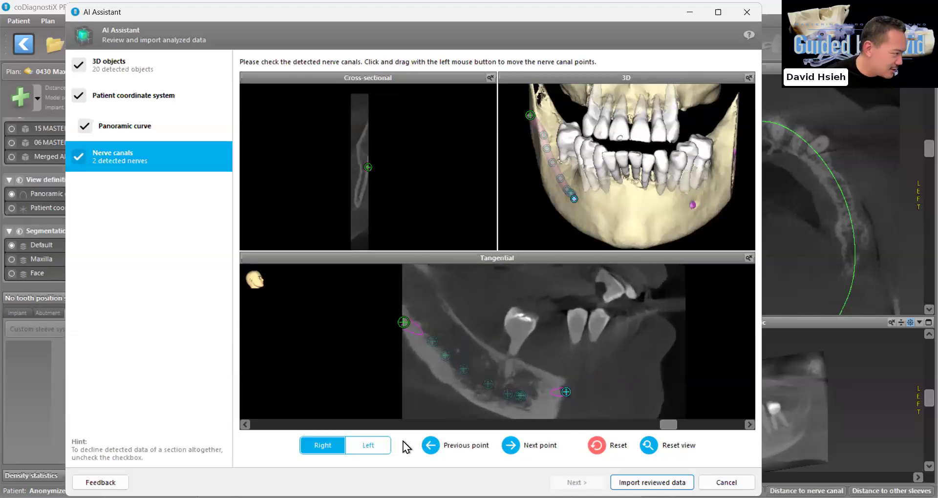
left_click(374, 445)
scroll(601, 362, "up", 20)
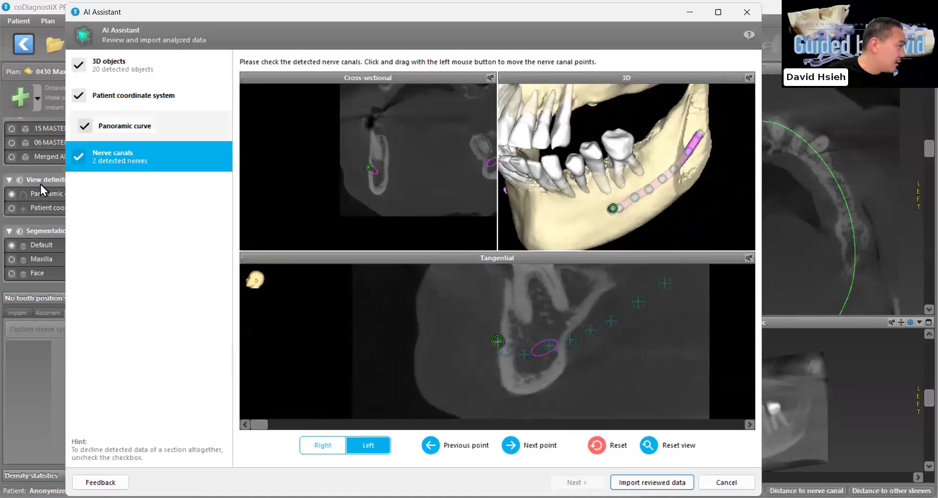
left_click(78, 156)
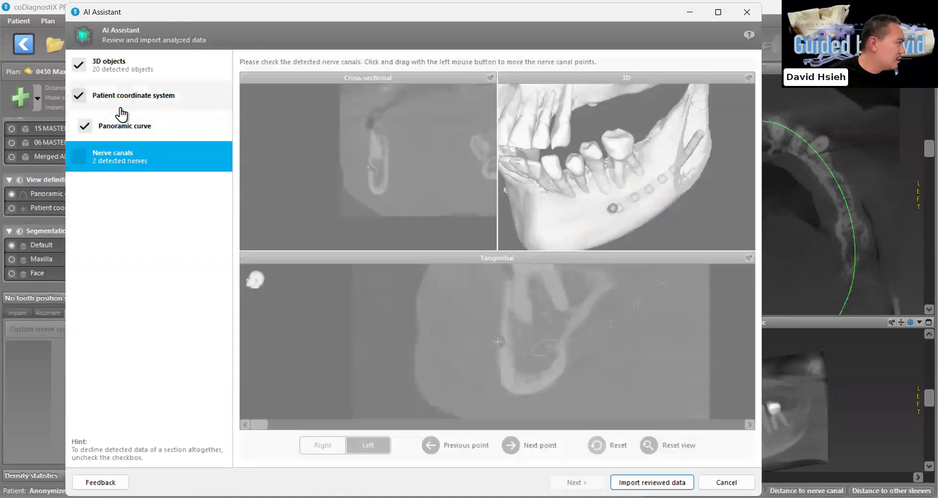
Recheck the 3D objects, patient coordinate system and panoramic curve, and import the reviewed data into the plan
left_click(133, 130)
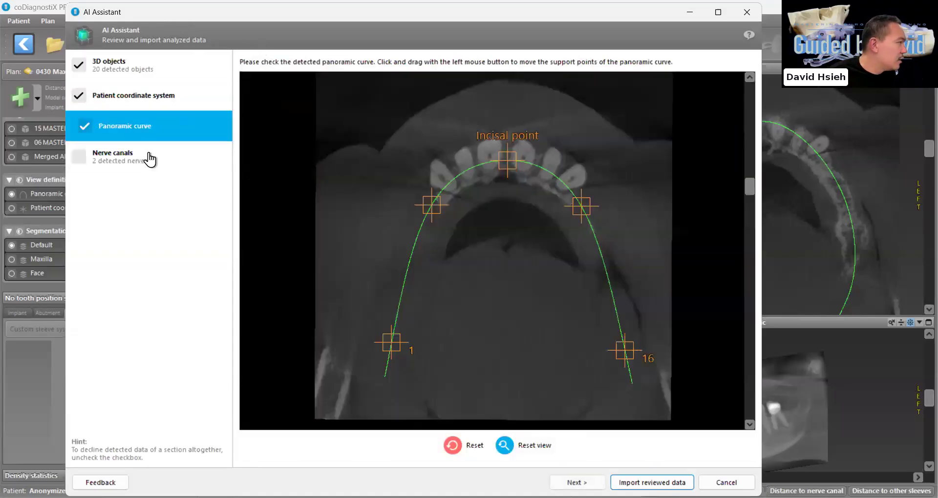
left_click(133, 74)
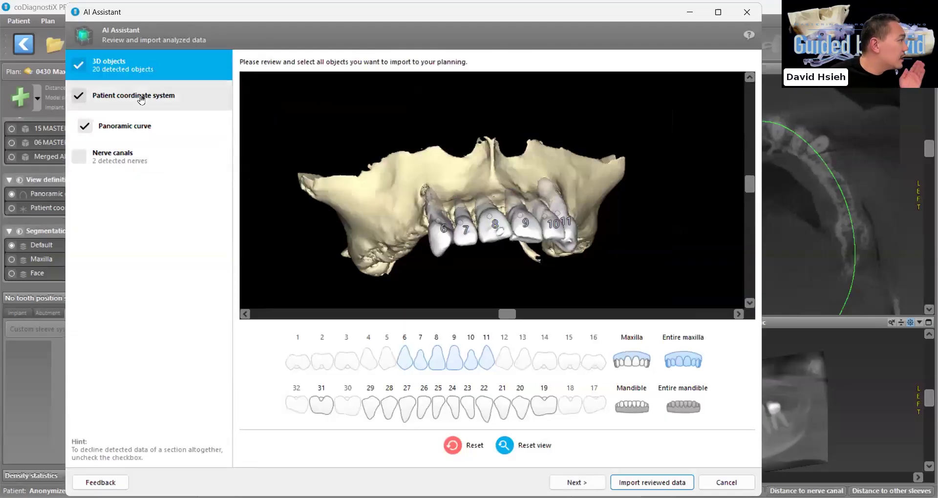
left_click(140, 98)
left_click(143, 132)
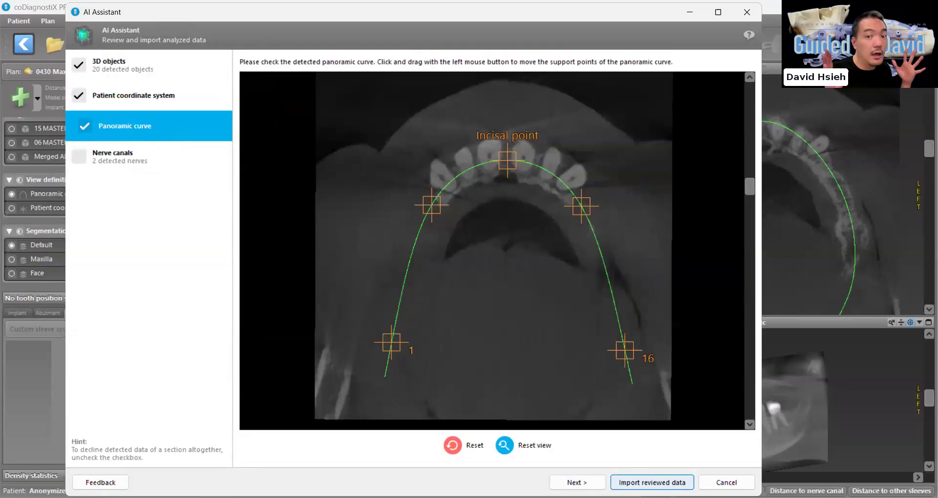
left_click(652, 483)
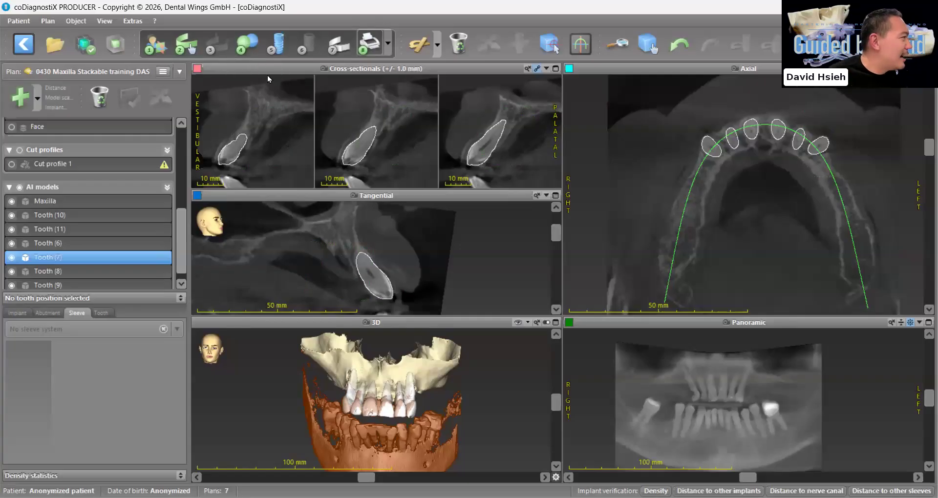
Load the model scan 01 Upper.stl from the STL folder with no reduction and inspect the arch
left_click(247, 45)
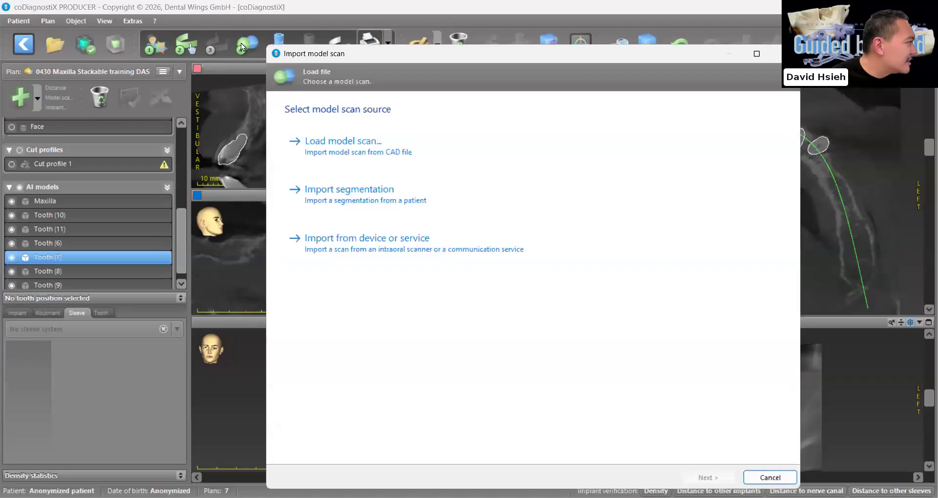
left_click(332, 153)
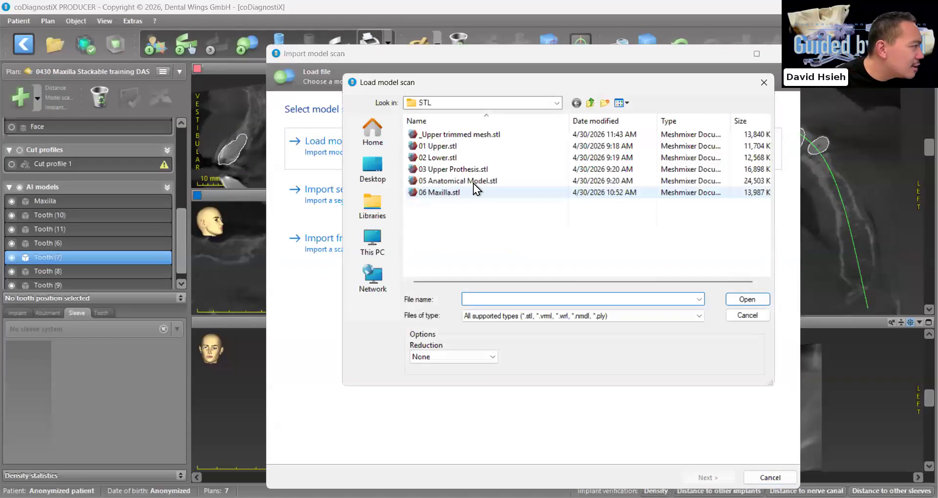
left_click(442, 145)
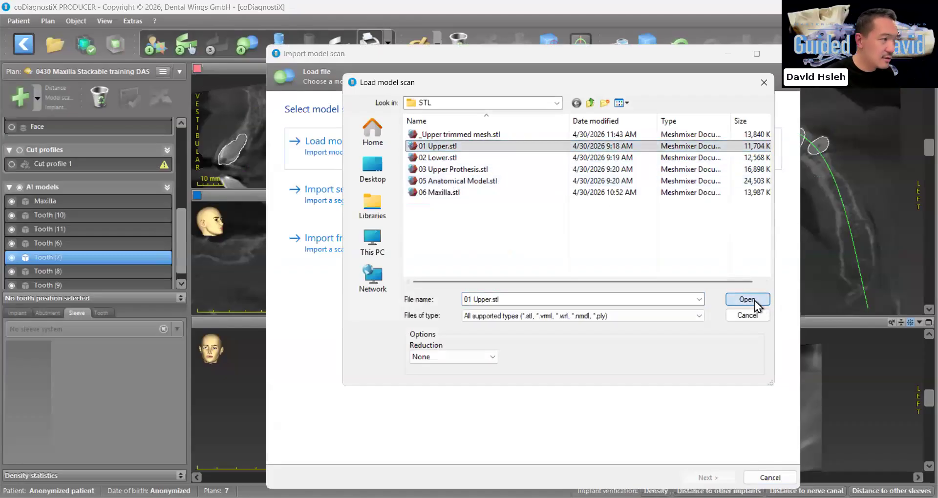
left_click(747, 299)
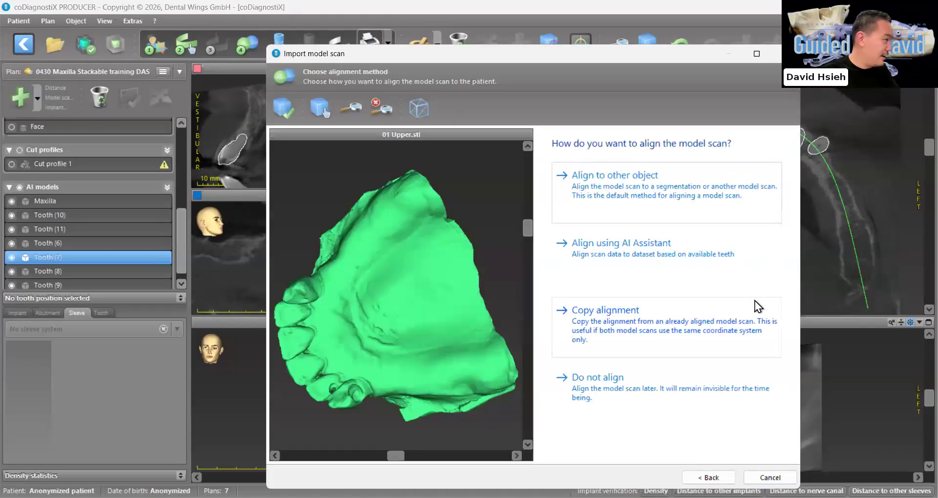
left_click_drag(497, 376, 470, 361)
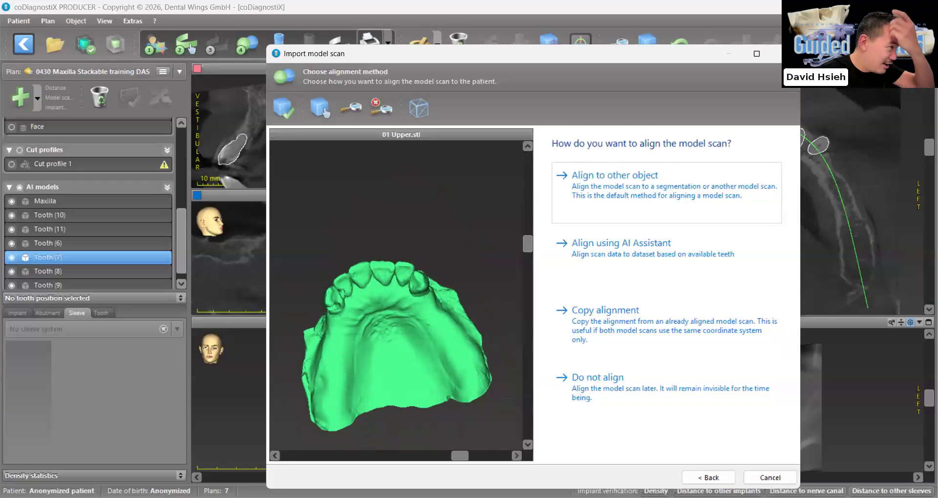
Provide the 01 Upper scan to the AI Assistant for alignment, with its scan type set to Maxilla
left_click(611, 253)
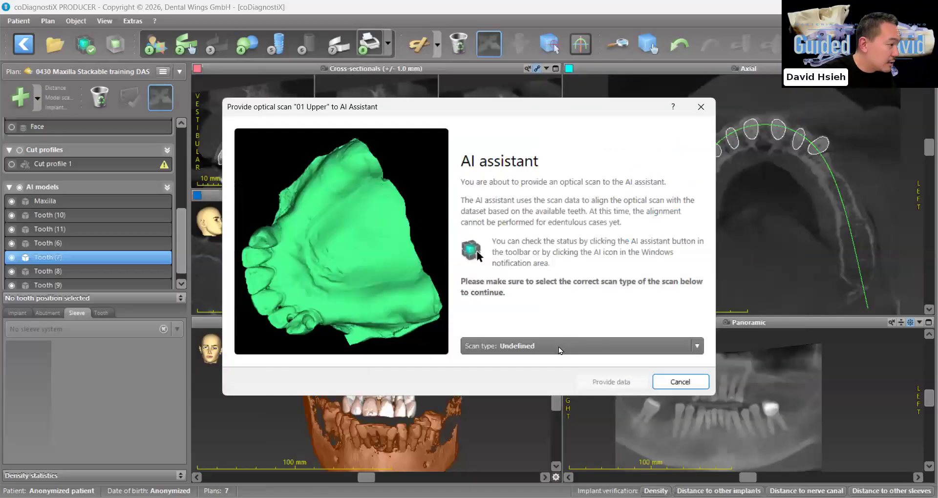
left_click(559, 346)
left_click(492, 378)
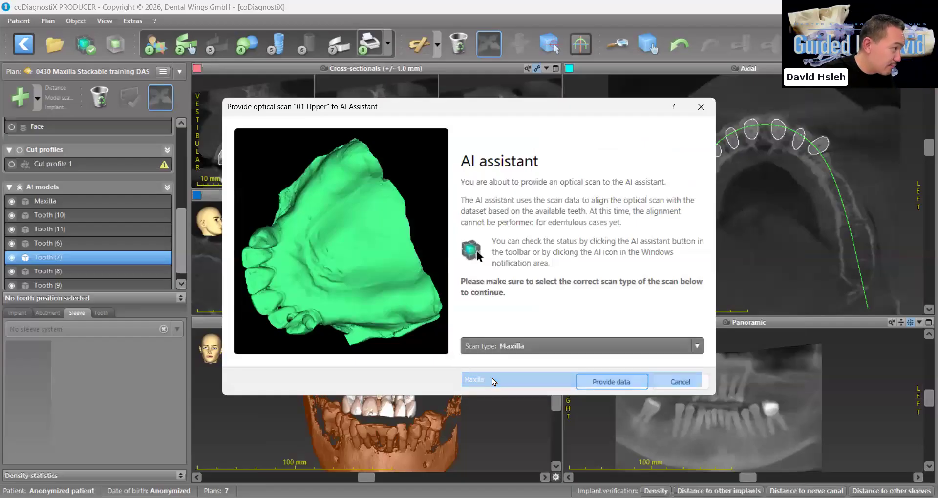
left_click(601, 387)
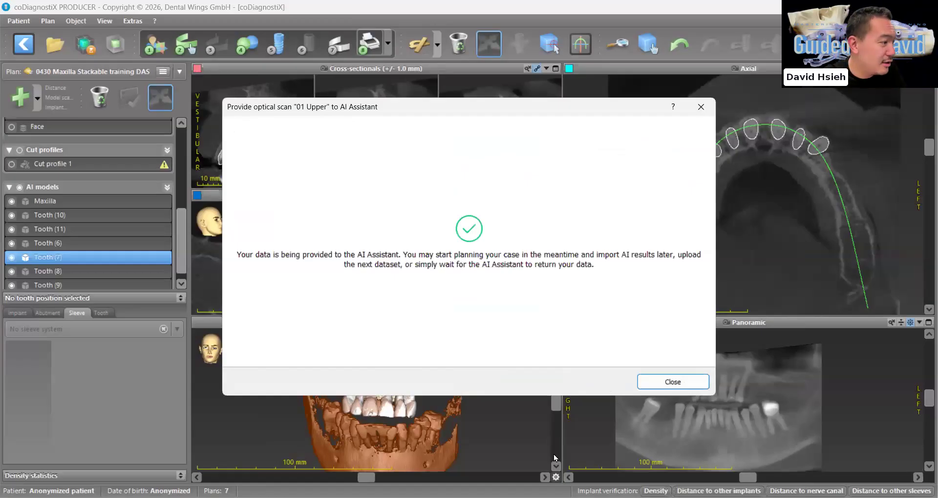
left_click(695, 379)
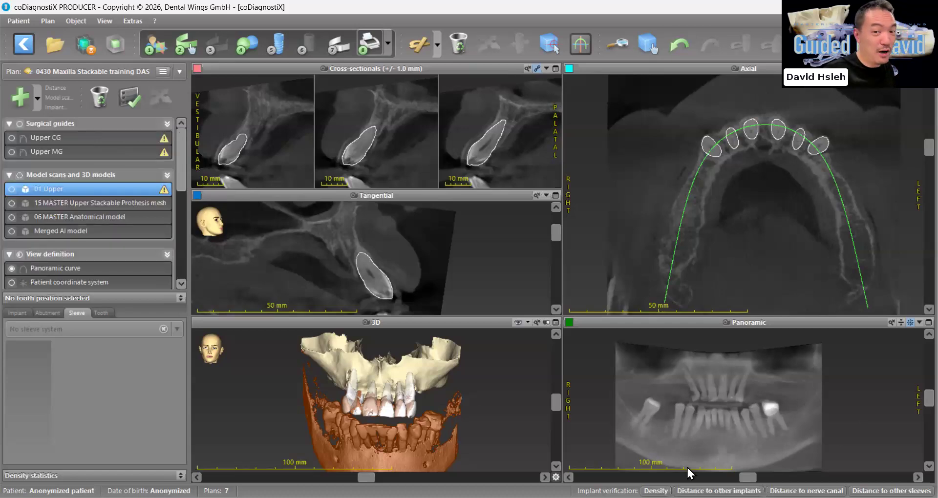
Search the implant database for Straumann and choose the BLC Roxolid SLActive implant with 10 mm length and 3.3 mm diameter
left_click(279, 43)
left_click(667, 68)
type("strau")
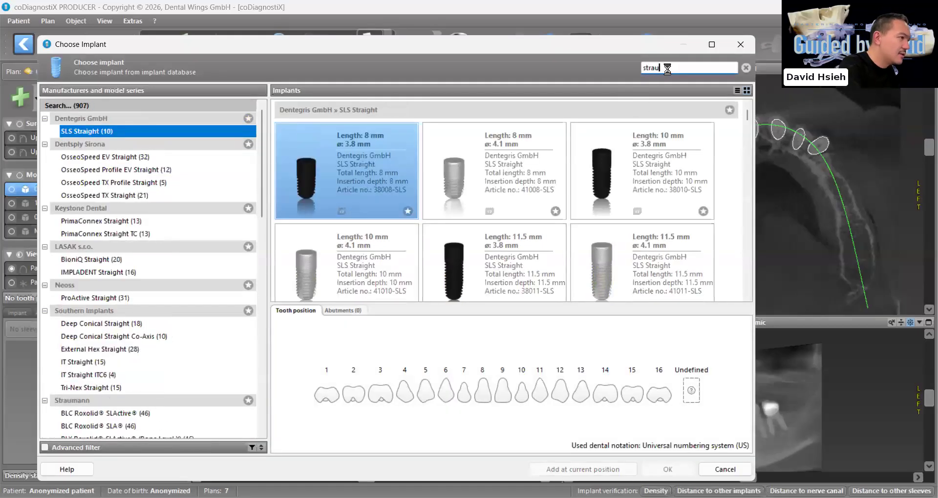
type("mann")
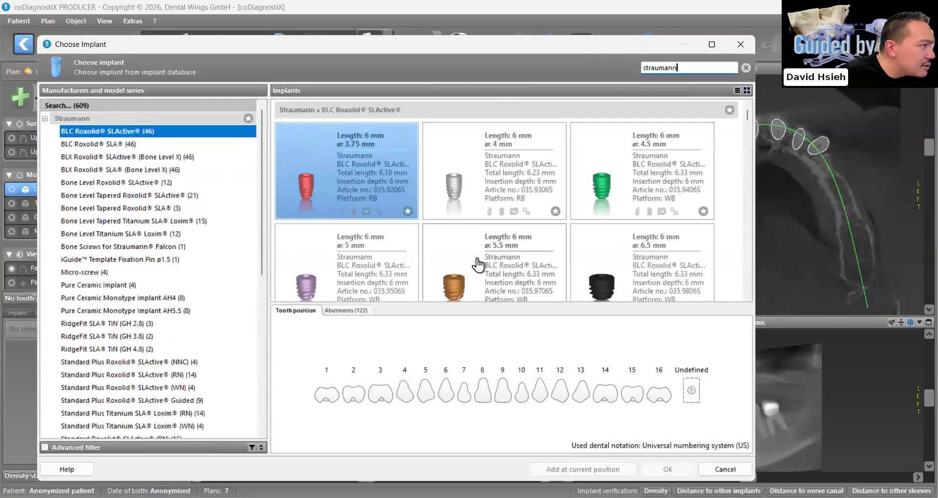
scroll(525, 270, "down", 10)
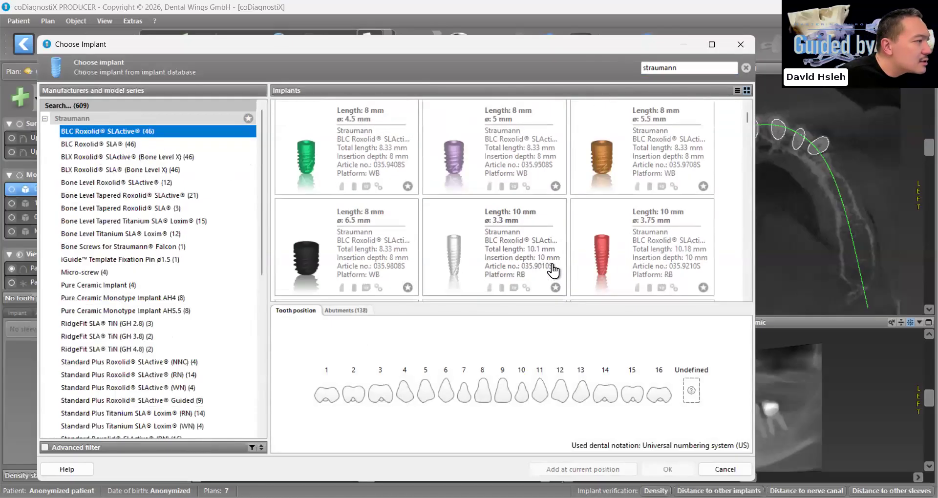
left_click(472, 239)
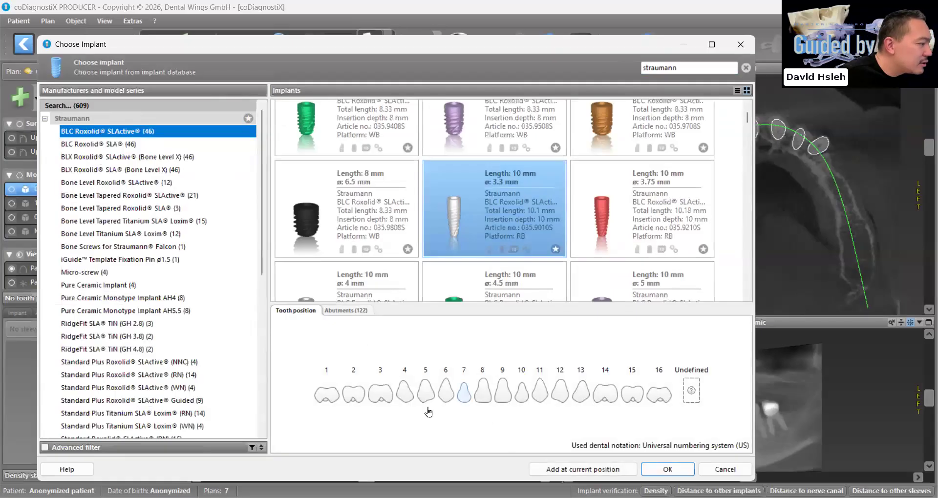
Assign the implant to tooth positions 4, 7, 10 and 13 and place all four in the panoramic view's upper ridge
left_click(523, 397)
left_click(582, 396)
left_click(406, 394)
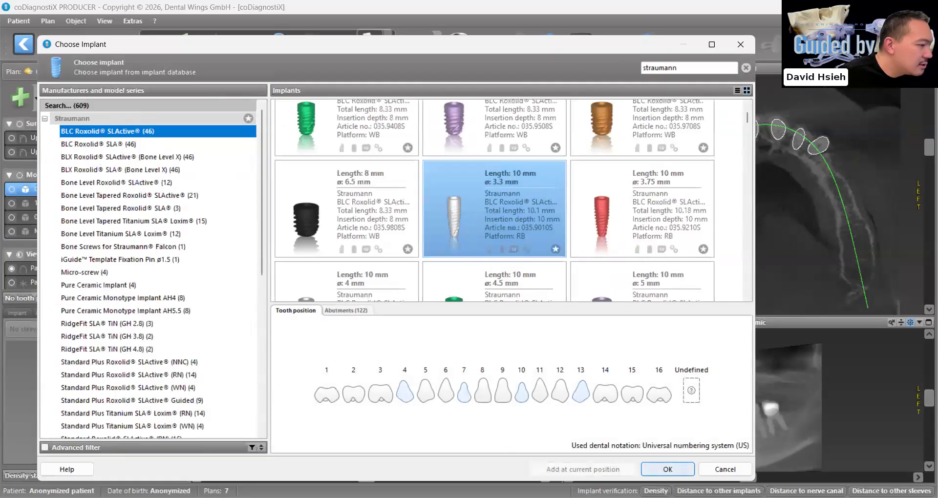
left_click(659, 467)
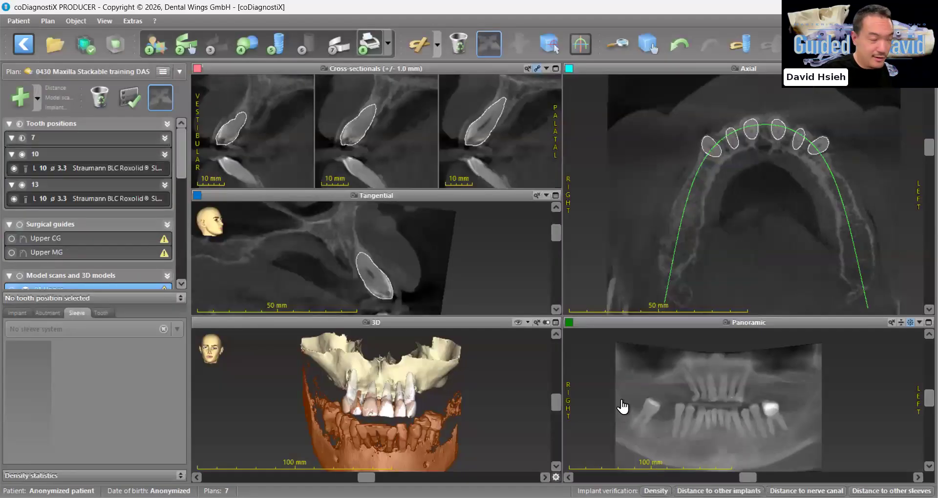
scroll(726, 404, "up", 4)
left_click_drag(633, 381, 700, 380)
left_click_drag(748, 398, 777, 387)
left_click(798, 395)
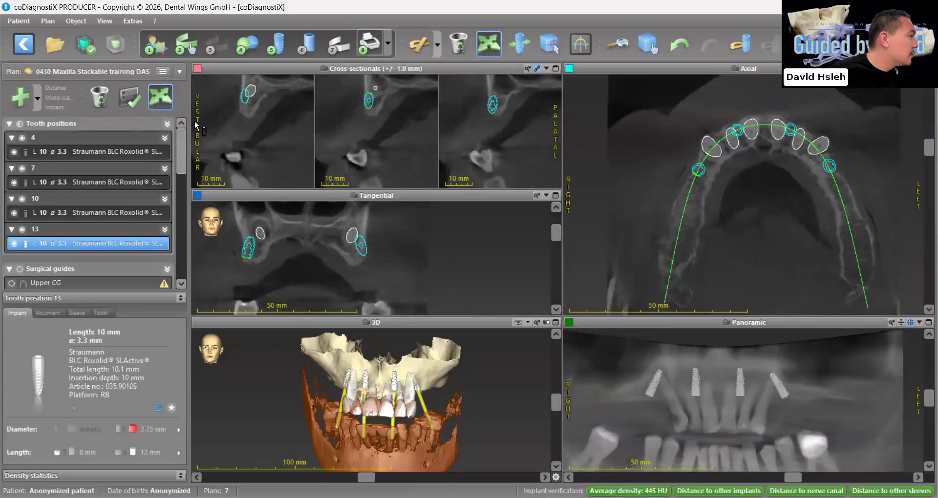
Open the AI Assistant results and include only the 01 Upper (Maxilla) scan alignment in the import
left_click(84, 49)
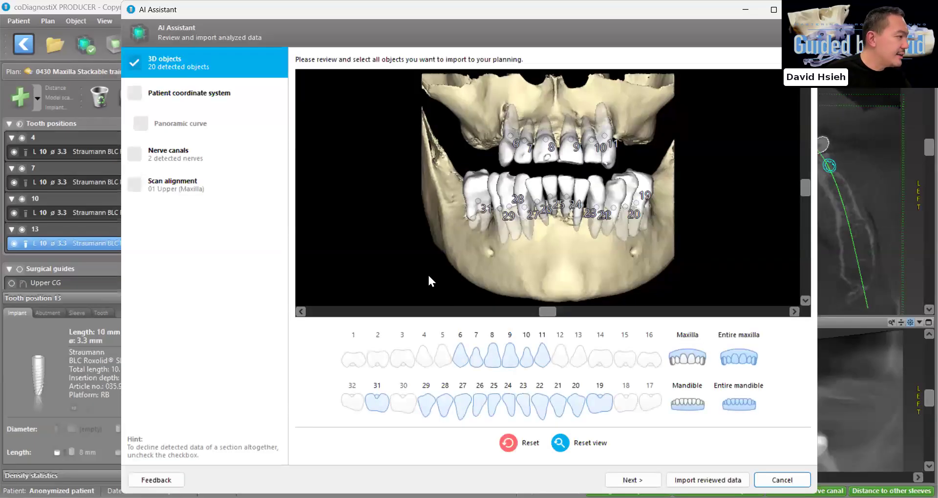
key("Return")
left_click(168, 188)
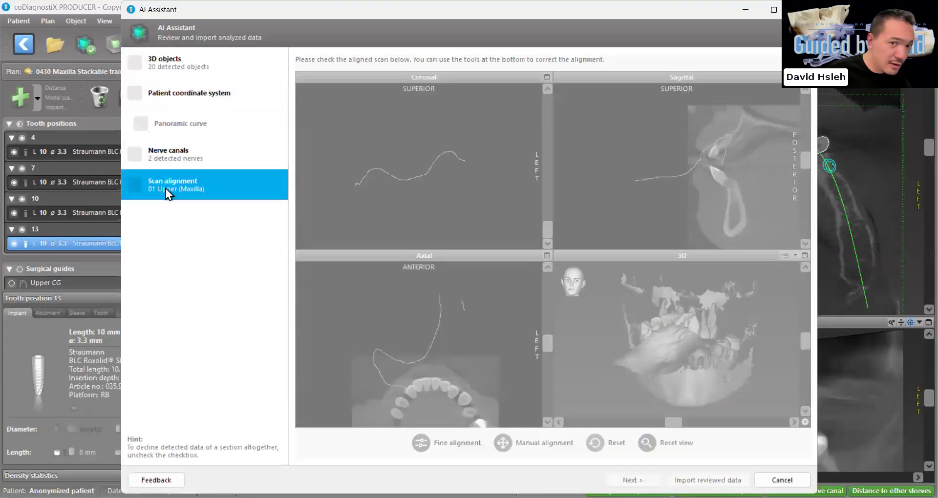
left_click(136, 186)
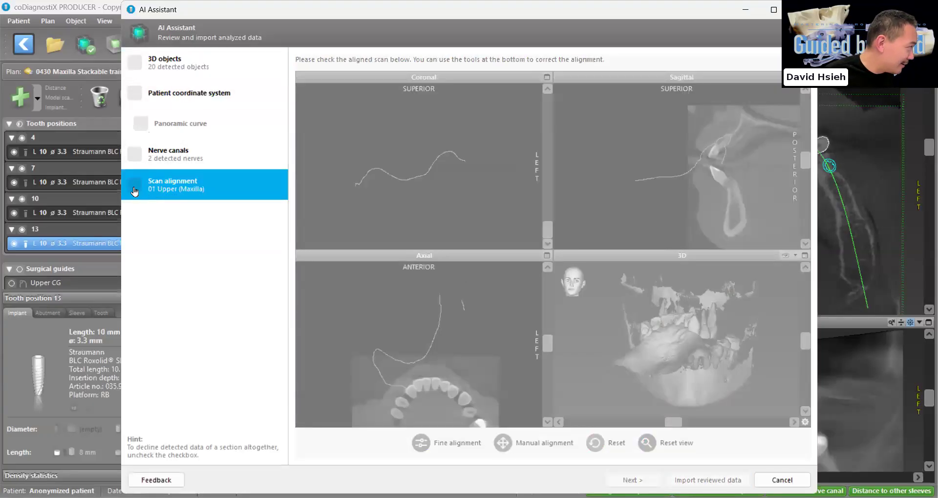
Check the 01 Upper scan's position against the jaw in 3D and import the reviewed alignment
scroll(690, 191, "up", 5)
left_click_drag(716, 386, 689, 388)
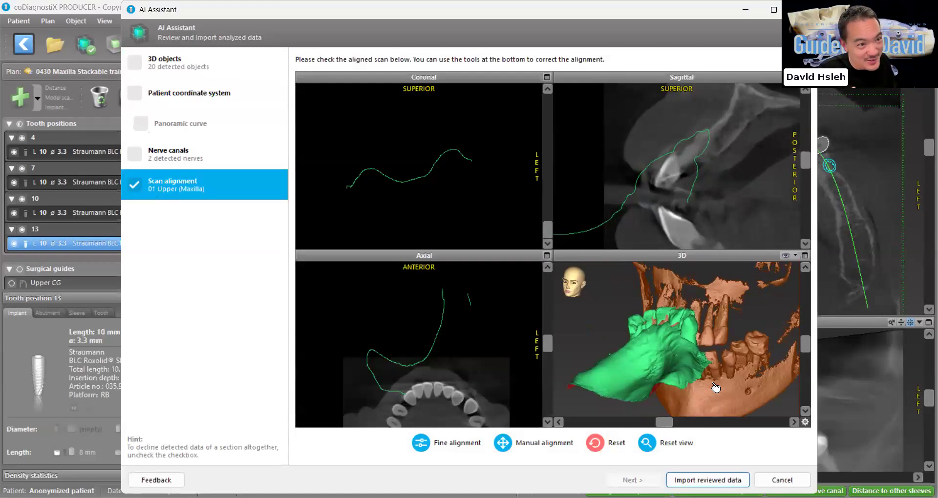
left_click_drag(716, 387, 679, 387)
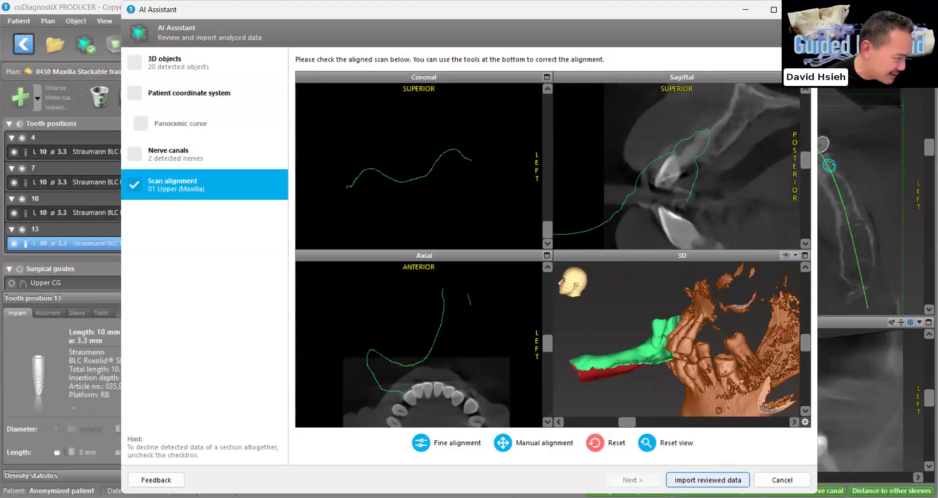
left_click(708, 480)
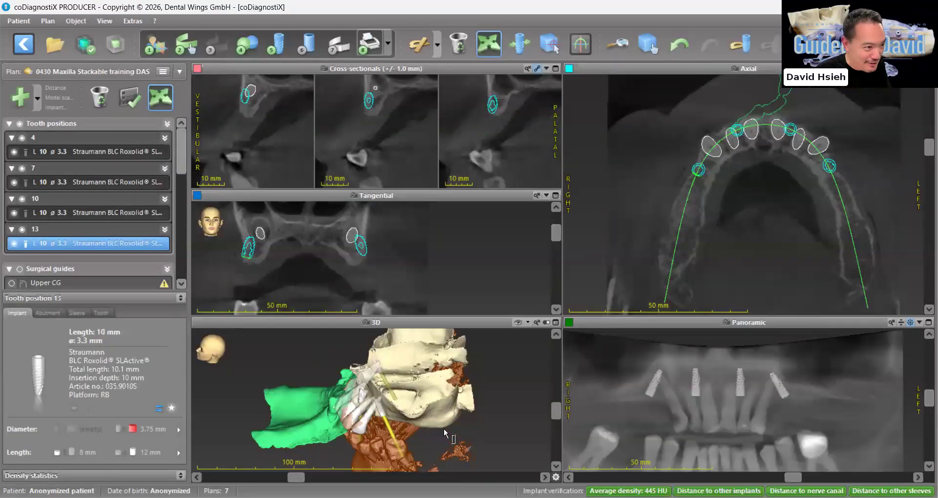
Reopen the alignment of the 01 Upper model scan at its registration object selection
left_click(182, 301)
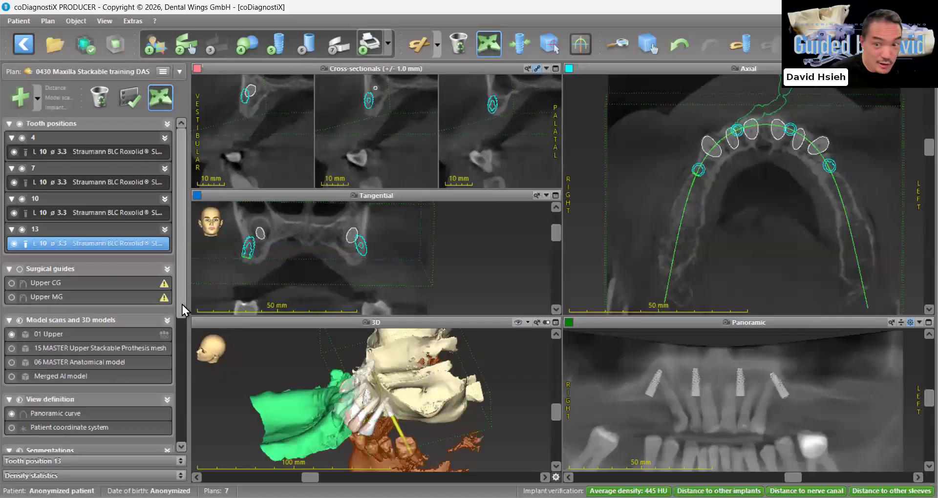
left_click(75, 336)
right_click(74, 336)
left_click(57, 336)
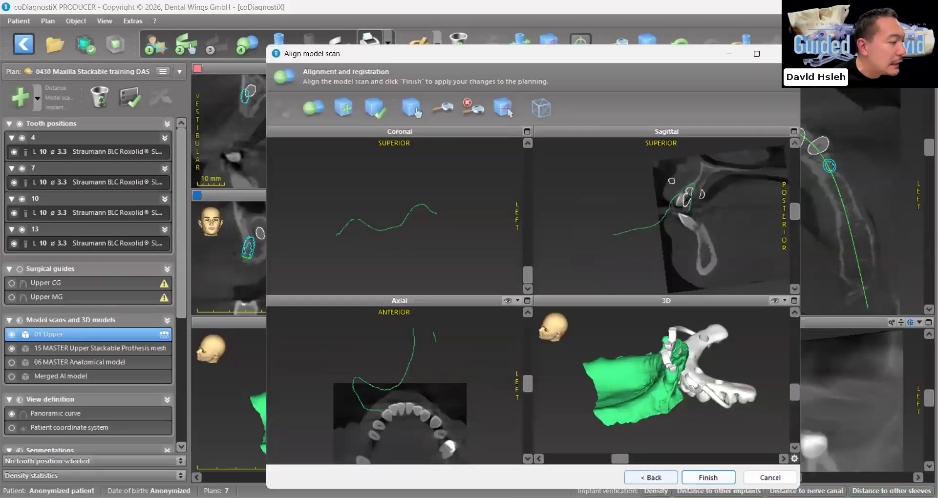
left_click(651, 478)
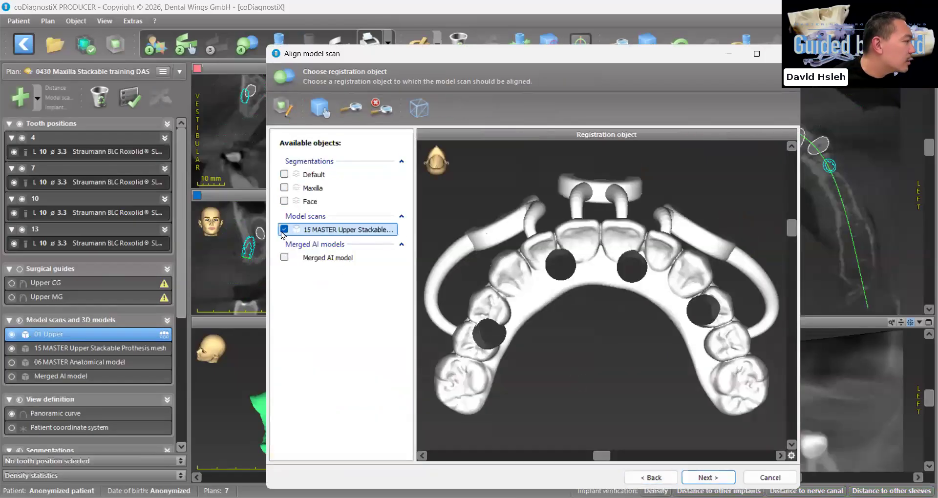
Exclude the 15 MASTER Upper Stackable scan and use the Merged AI model and Maxilla segmentation as registration objects
left_click(283, 230)
left_click(284, 258)
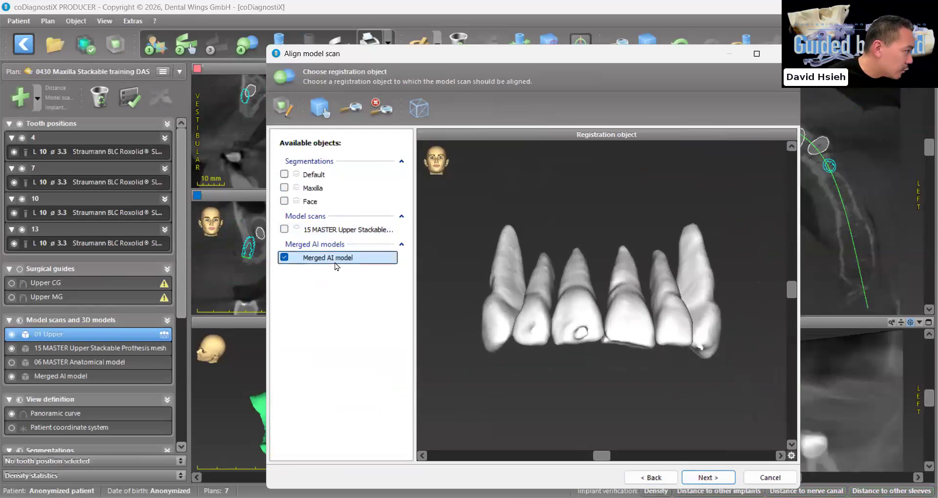
left_click(284, 188)
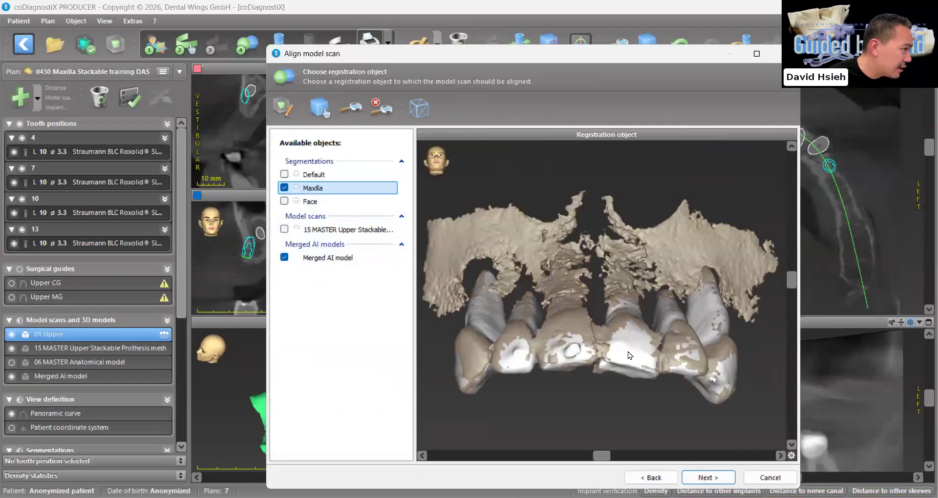
left_click(708, 478)
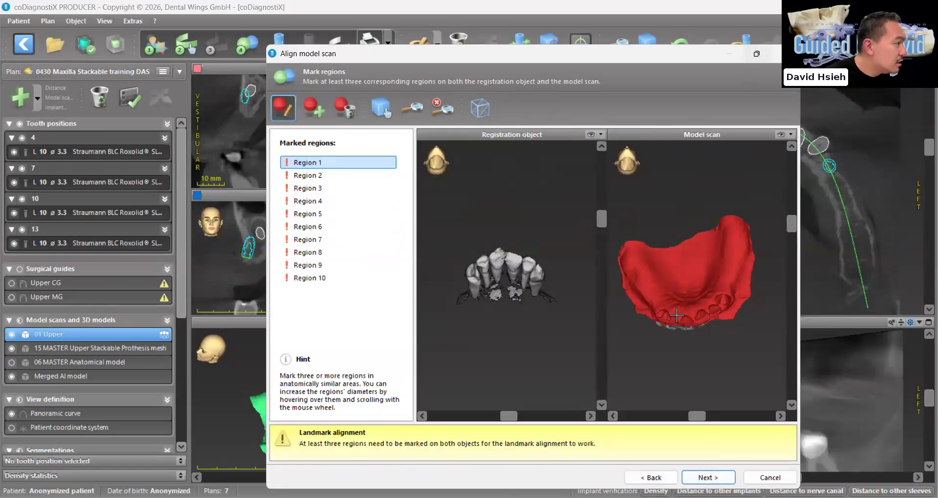
Maximize the alignment window and mark region 1 on the upper right canine of both the model scan and registration object
left_click(757, 54)
right_click_drag(702, 327, 698, 313)
scroll(698, 313, "up", 3)
left_click(613, 223)
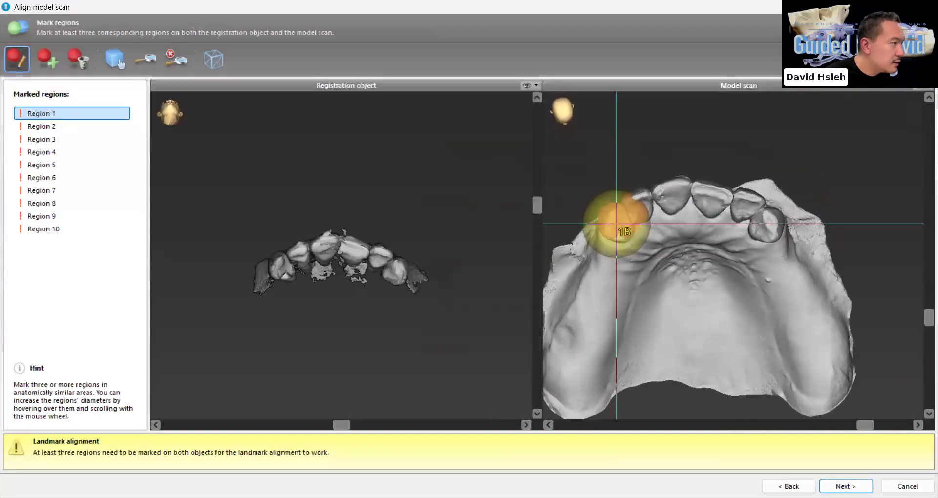
right_click_drag(334, 275, 264, 276)
left_click(267, 276)
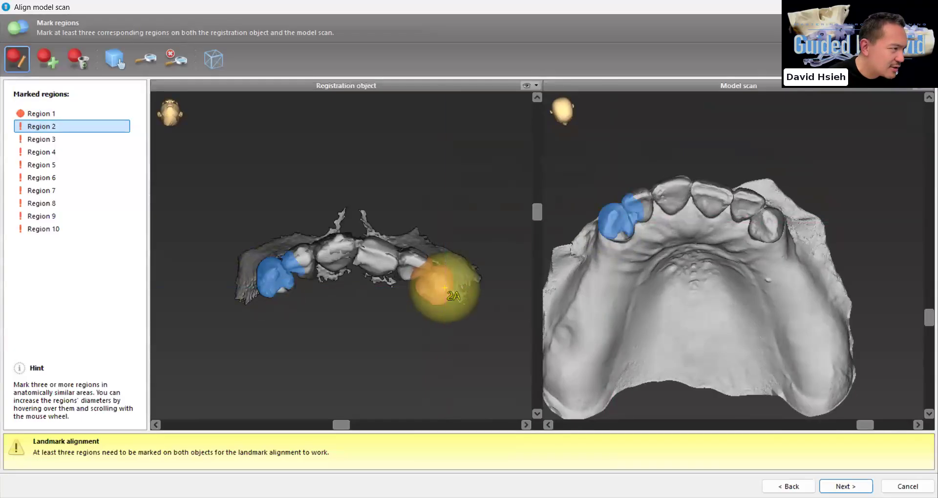
Mark matching regions 2, 3 and 4 on the left canine, right central incisor and left central incisor
left_click(772, 226)
left_click(635, 213)
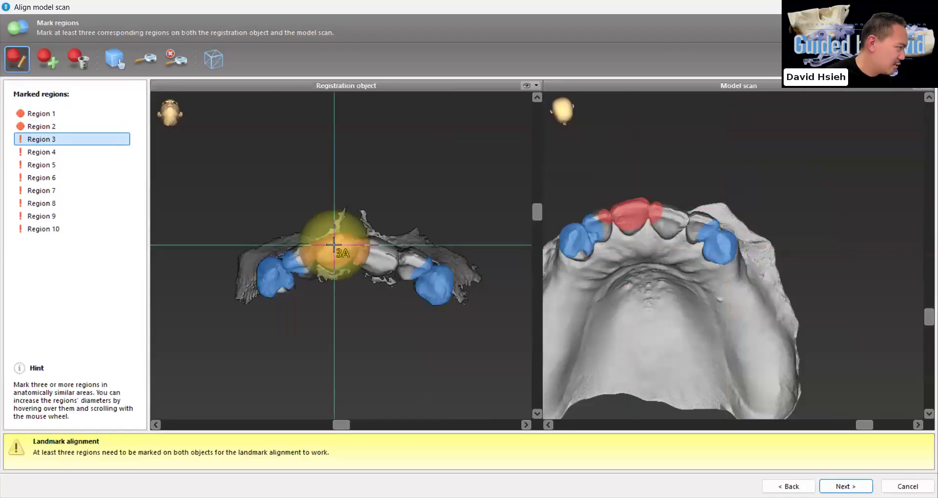
left_click(341, 250)
left_click(380, 257)
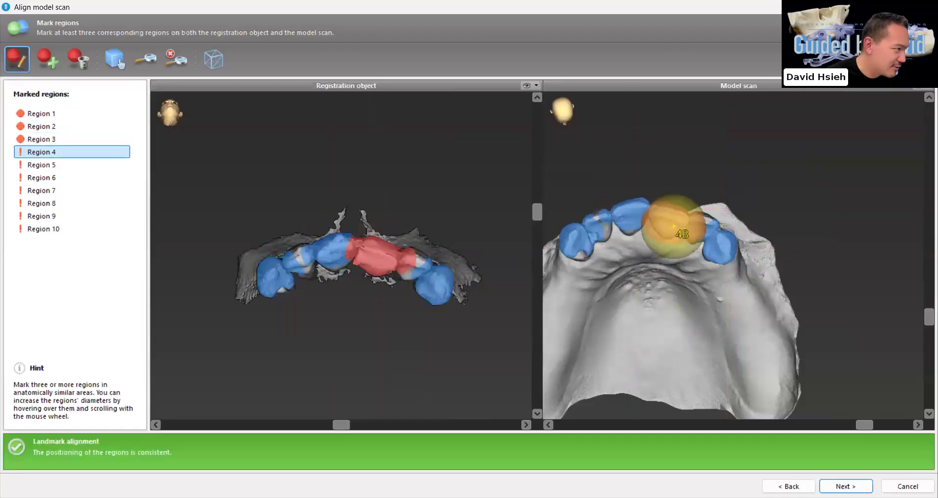
left_click(669, 210)
Mark region 5 on the left lateral incisor of both objects and region 6 on the registration object's right lateral incisor
left_click(692, 218)
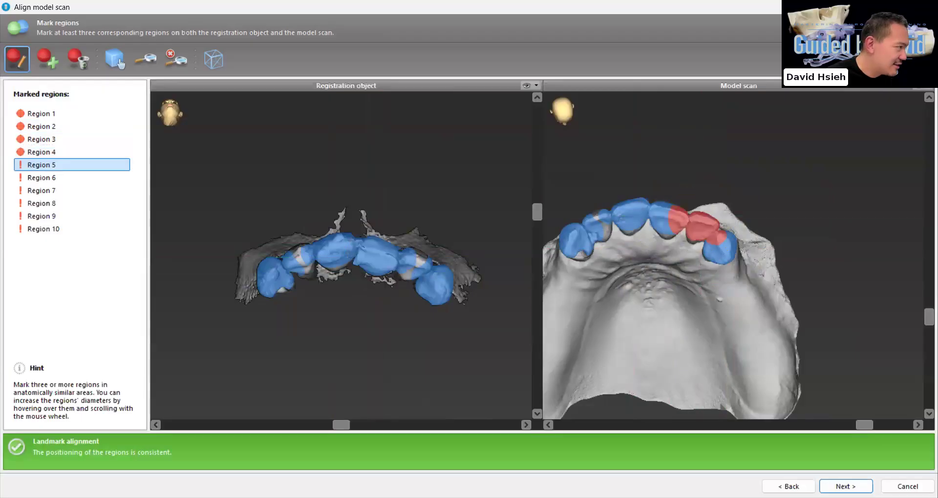
left_click(416, 253)
left_click(305, 255)
Mark region 5 on the registration object's left lateral incisor and enlarge it to cover the tooth crown
left_click_drag(410, 338, 366, 344)
scroll(339, 312, "up", 3)
scroll(379, 315, "up", 3)
scroll(454, 315, "up", 1)
scroll(421, 318, "up", 1)
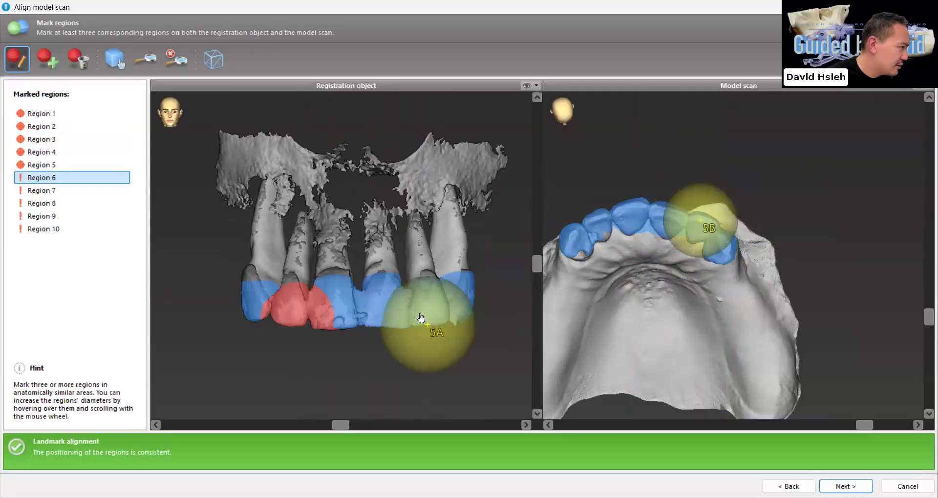
Run the automatic registration of the model scan from the marked regions and acknowledge the result
right_click_drag(627, 360, 629, 361)
scroll(721, 347, "up", 2)
right_click_drag(722, 348, 722, 348)
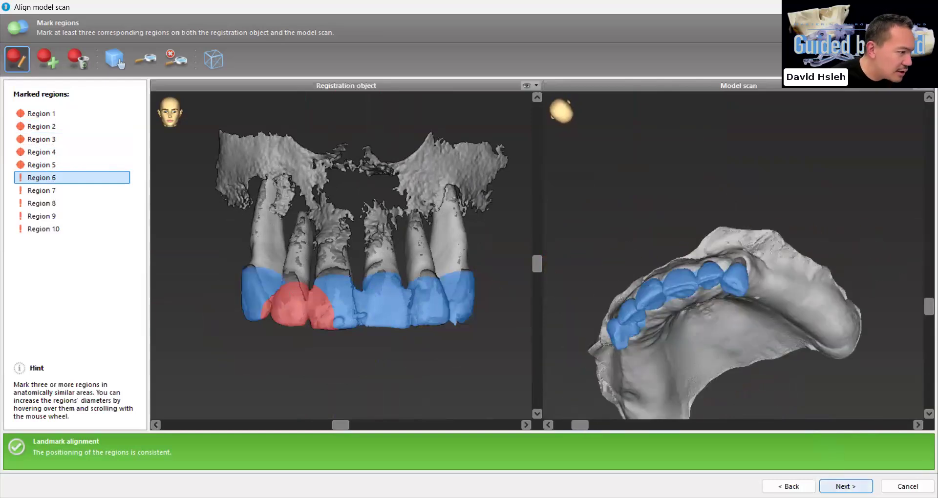
left_click(846, 487)
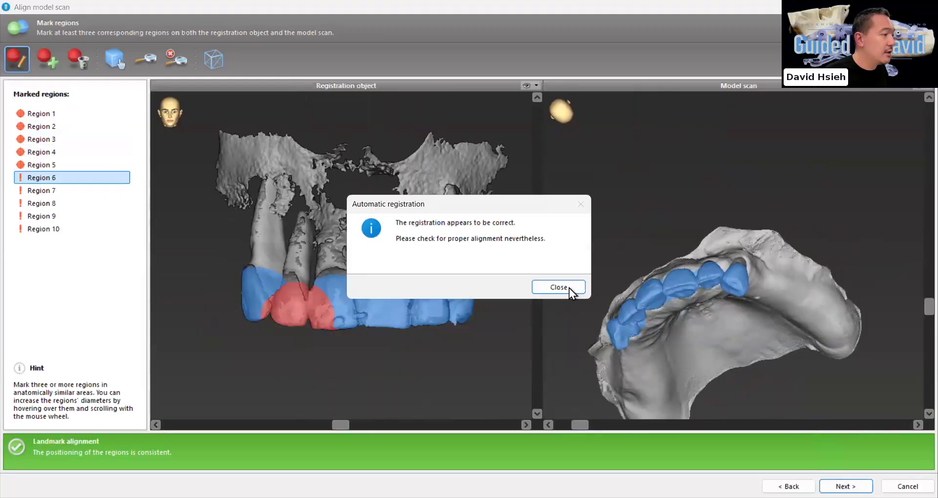
key("Return")
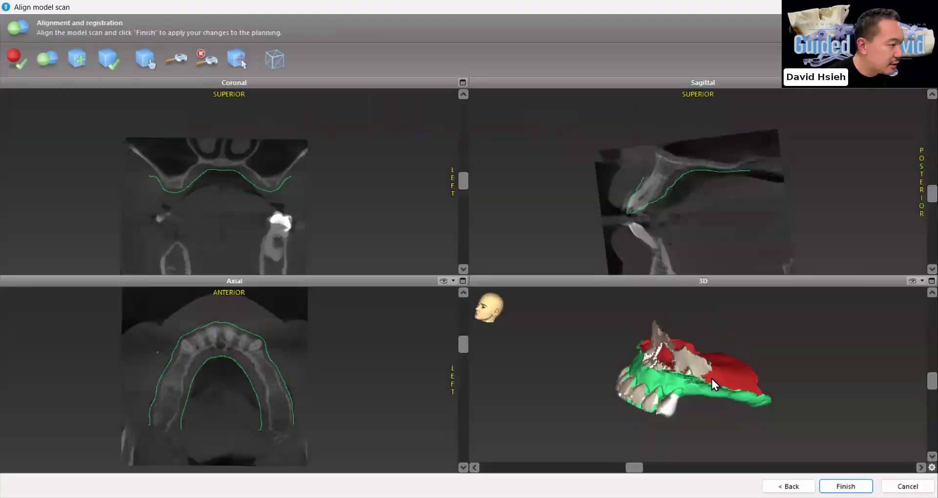
Examine how the scan contour fits the teeth and gums through the sagittal, coronal and axial slices
scroll(761, 199, "up", 2)
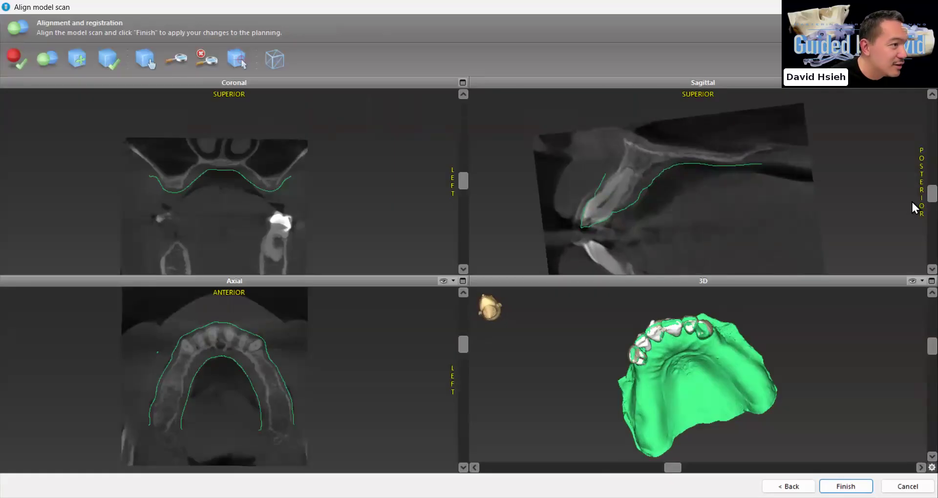
scroll(911, 200, "up", 2)
mouse_move(912, 176)
left_mouse_down()
mouse_move(912, 154)
mouse_move(911, 164)
left_mouse_up()
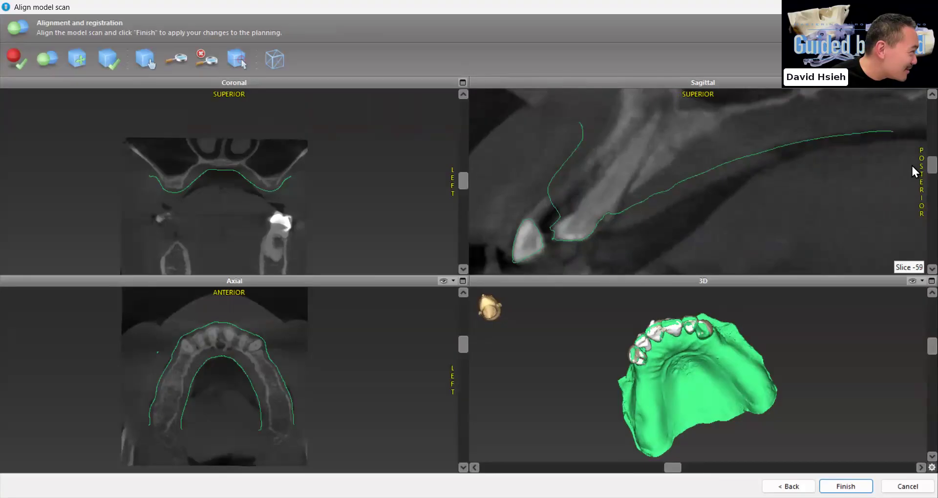
scroll(397, 205, "up", 2)
left_click_drag(464, 178, 461, 157)
scroll(307, 195, "up", 2)
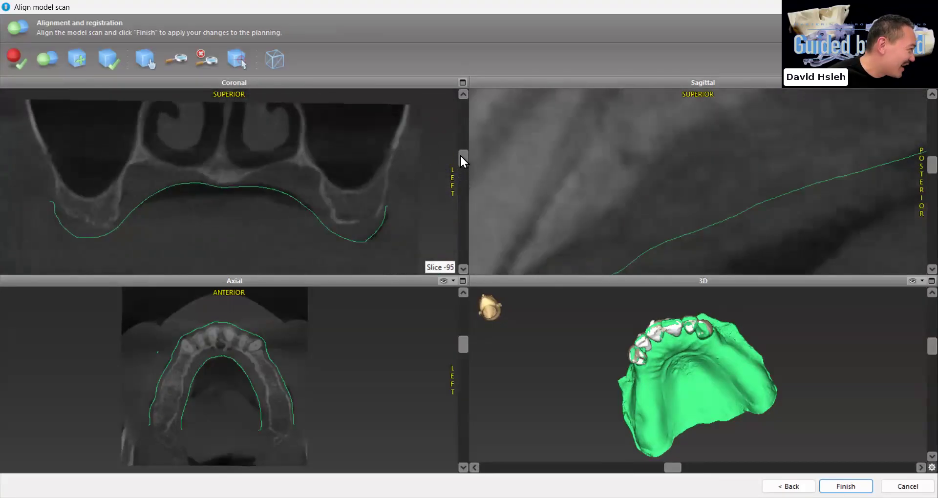
left_click_drag(446, 211, 443, 220)
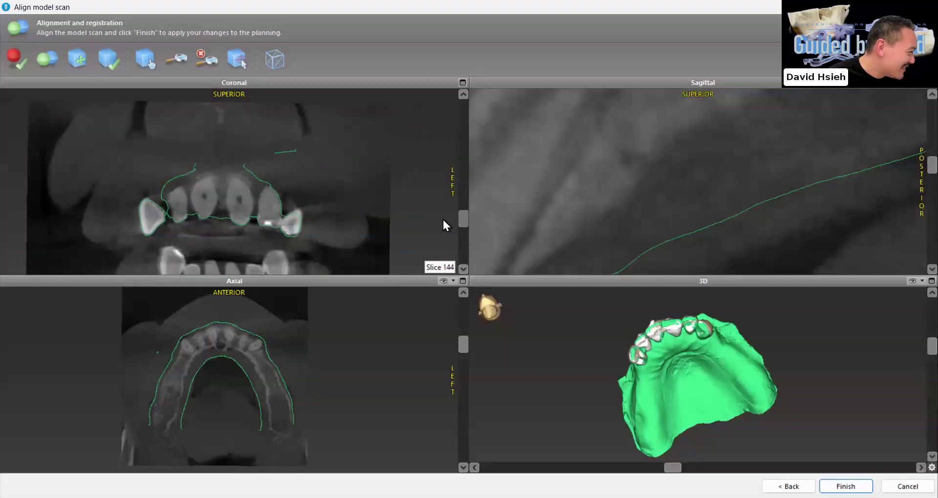
scroll(439, 342, "up", 1)
mouse_move(461, 343)
left_mouse_down()
mouse_move(461, 368)
mouse_move(458, 359)
left_mouse_up()
scroll(457, 365, "up", 2)
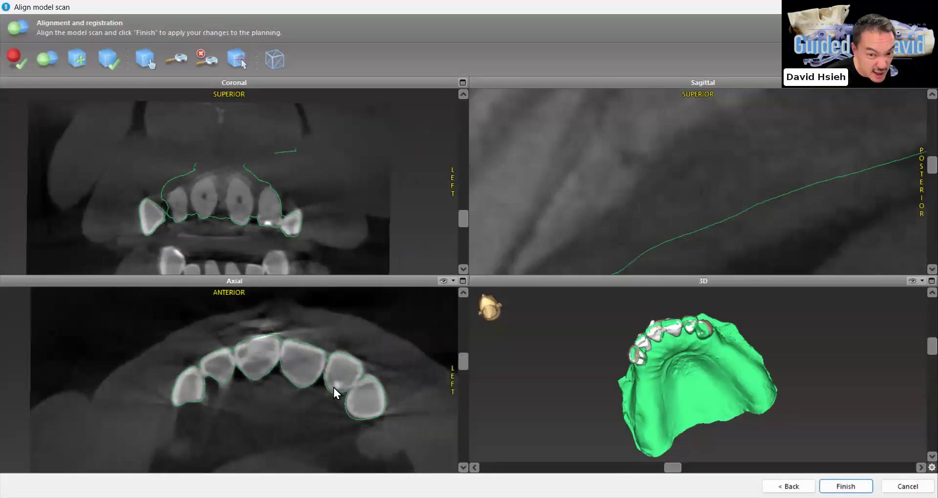
Recheck the scan contour in the axial and sagittal slices and apply the alignment to the plan
scroll(333, 388, "down", 2)
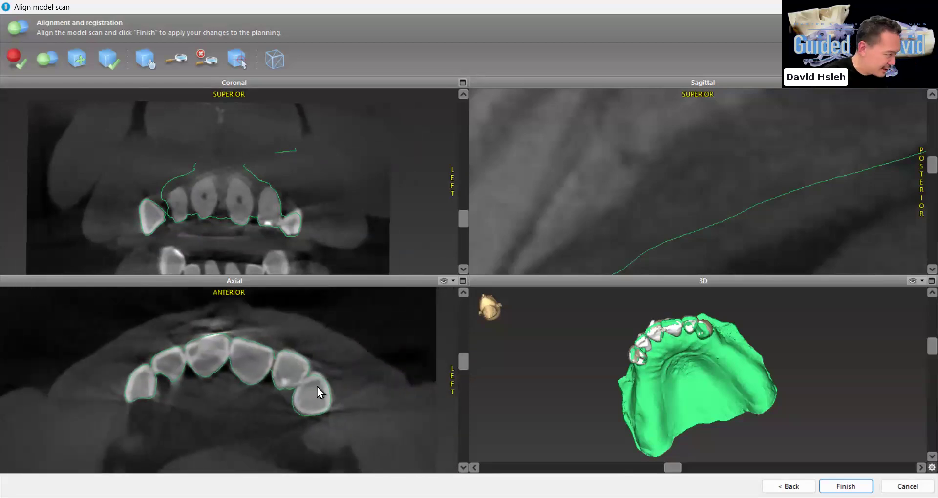
scroll(325, 386, "down", 1)
left_click_drag(708, 385, 654, 391)
scroll(633, 167, "down", 1)
scroll(634, 168, "down", 3)
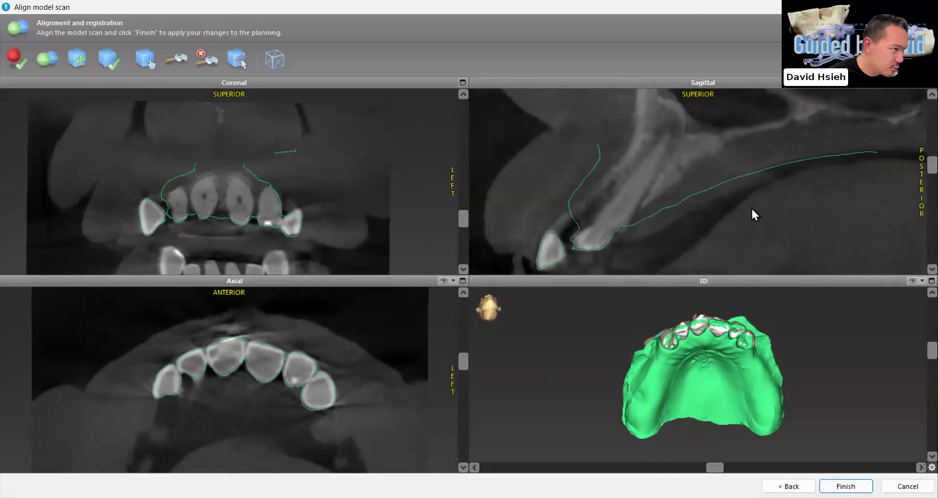
left_click_drag(912, 154, 913, 215)
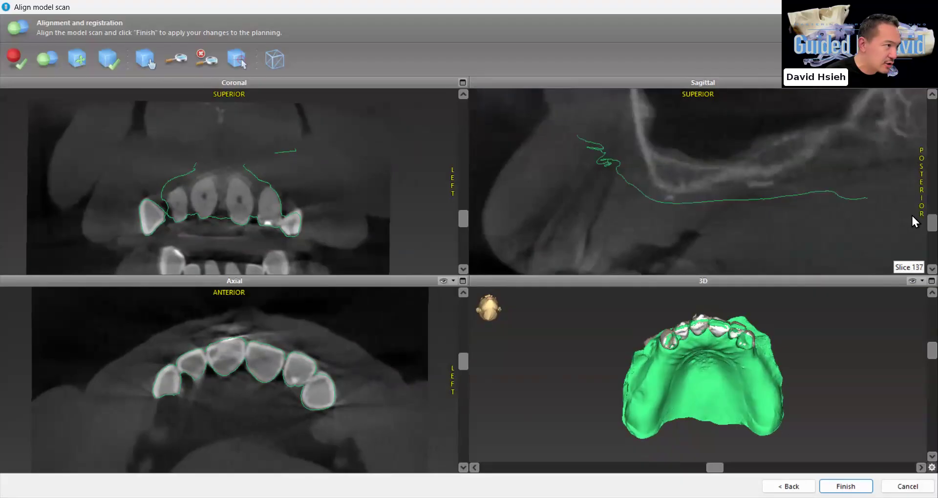
mouse_move(462, 364)
left_mouse_down()
mouse_move(462, 338)
mouse_move(459, 366)
mouse_move(458, 357)
left_mouse_up()
scroll(444, 358, "up", 2)
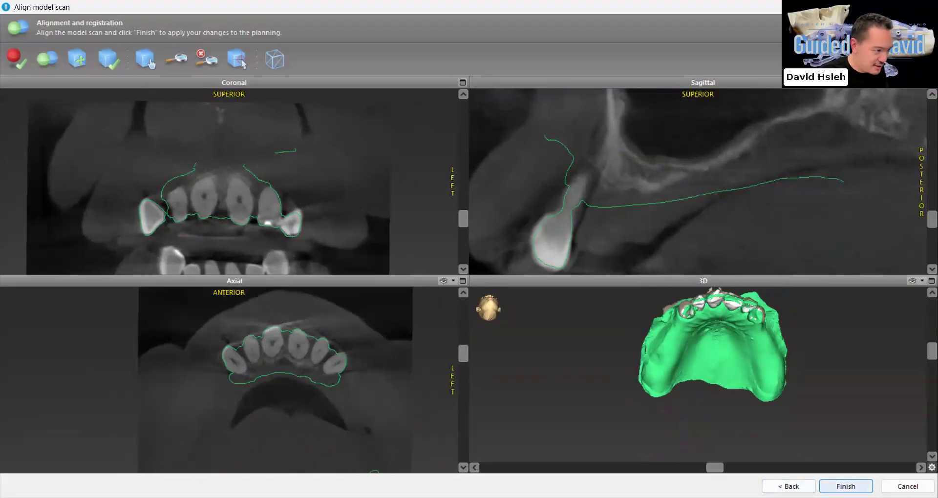
left_click(845, 487)
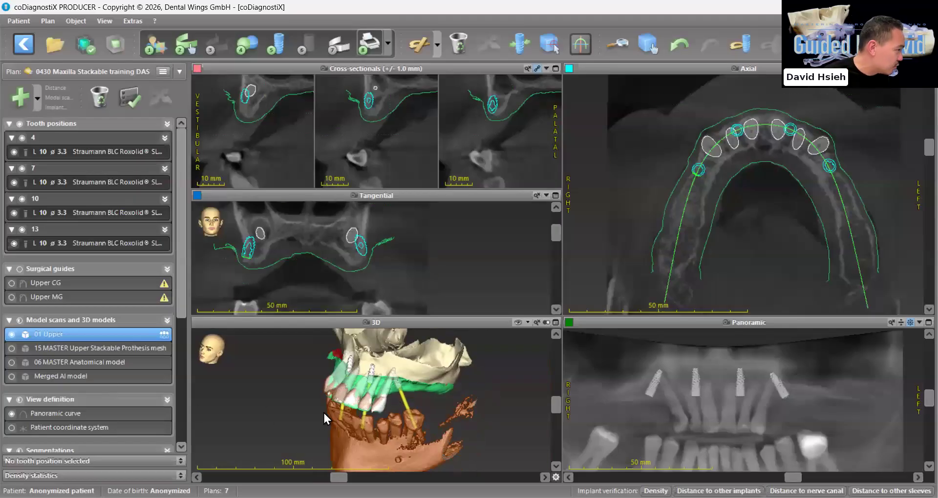
Hide all AI models and the Default segmentation
scroll(107, 426, "down", 5)
scroll(30, 375, "down", 1)
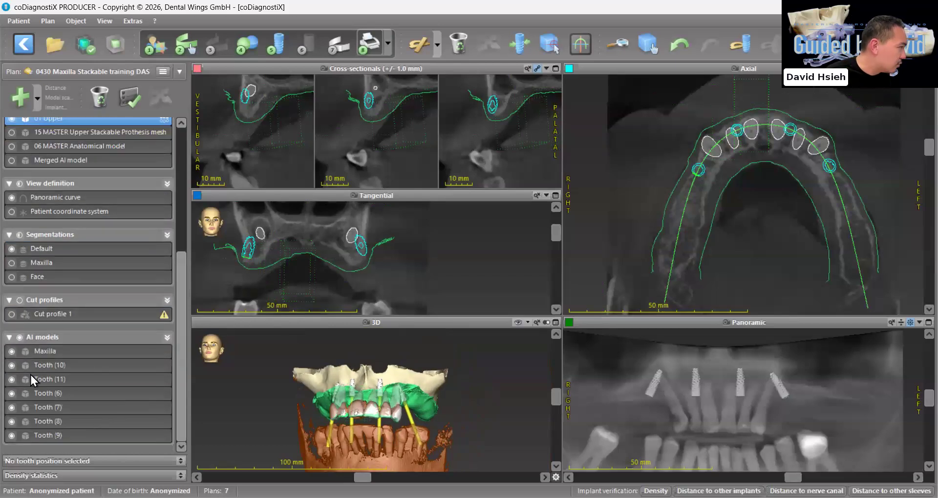
left_click(20, 337)
left_click(12, 248)
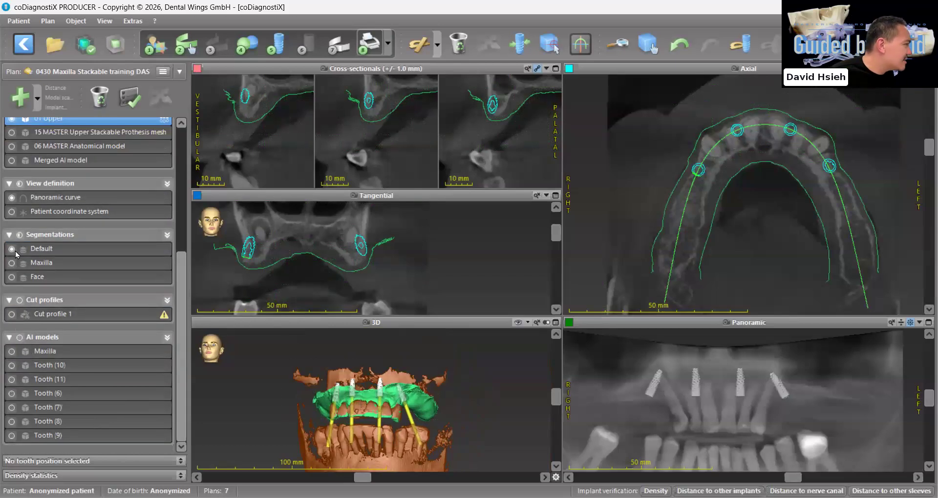
scroll(40, 207, "up", 7)
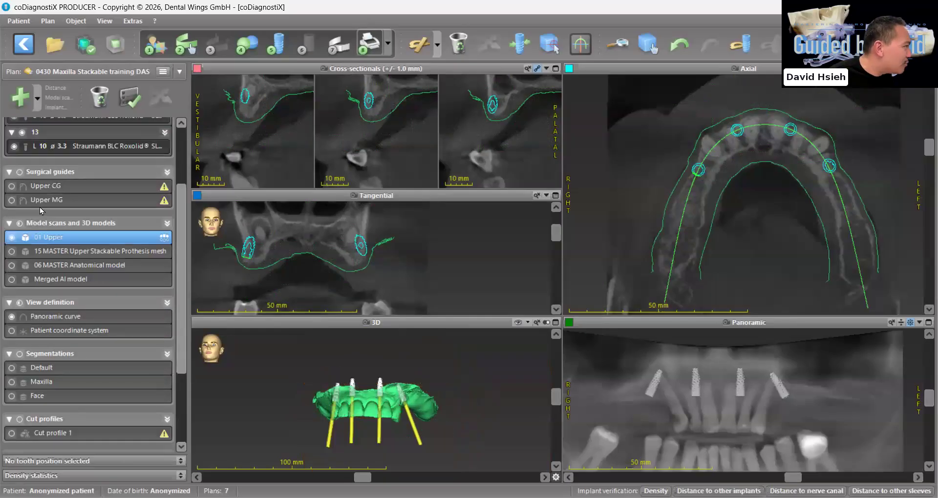
Set the object color of the 01 Upper model scan to cyan
double_click(59, 239)
left_click(373, 213)
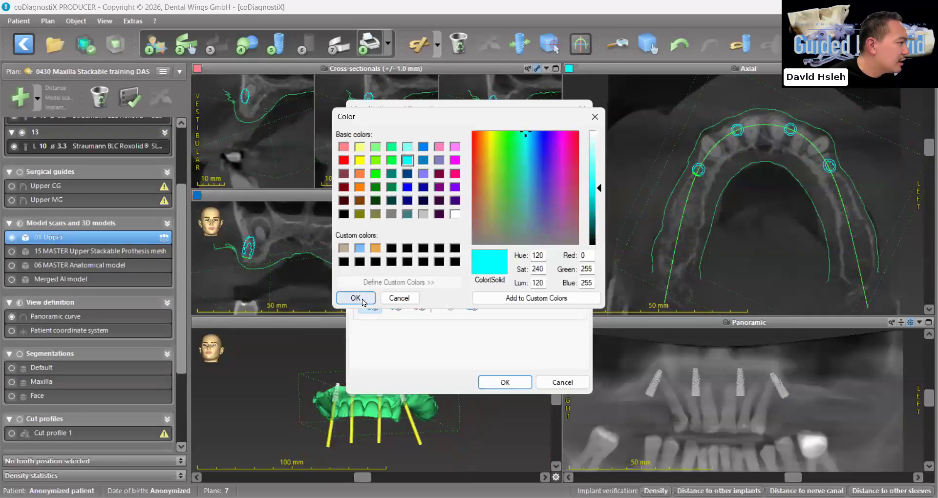
left_click(363, 300)
left_click(494, 382)
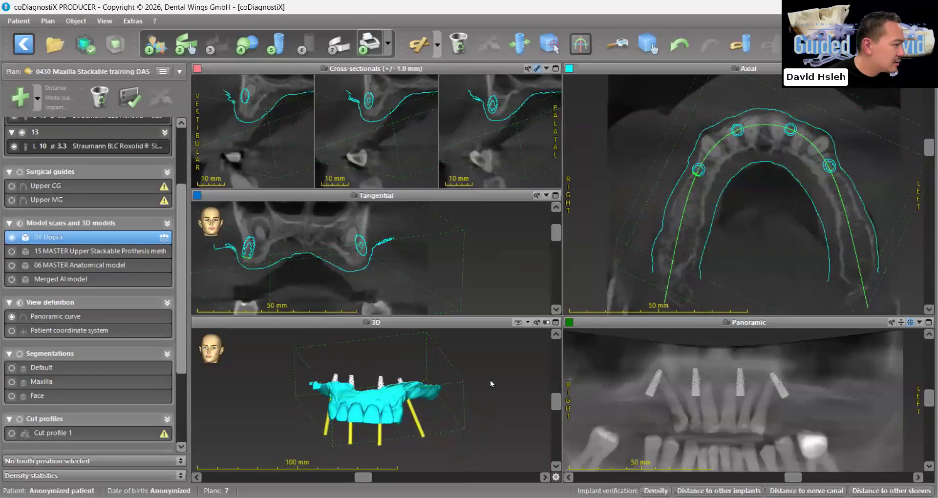
scroll(491, 384, "up", 2)
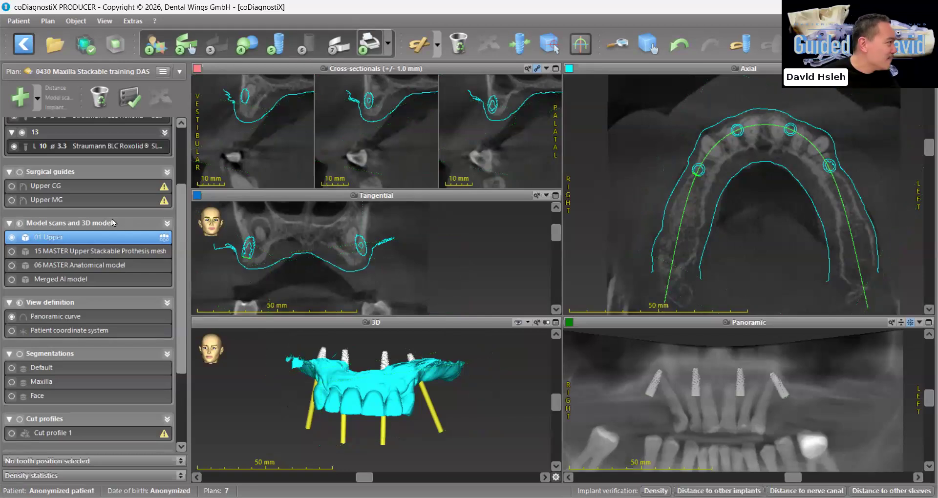
Load 03 Upper Prothesis.stl as a new model scan without reduction
left_click(253, 50)
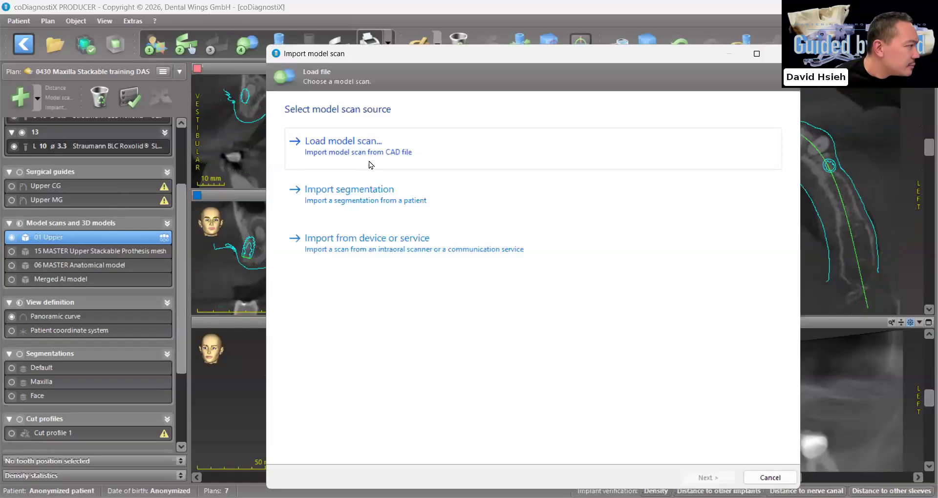
left_click(370, 165)
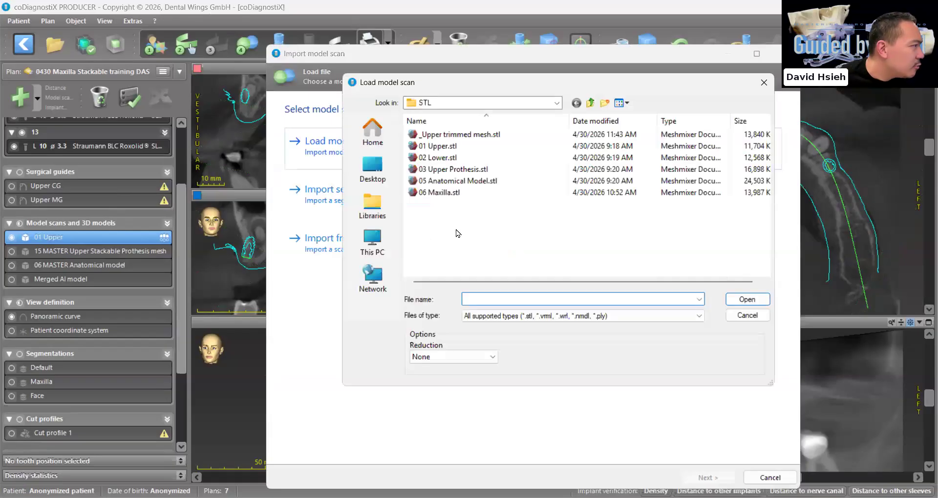
left_click(471, 169)
left_click(741, 300)
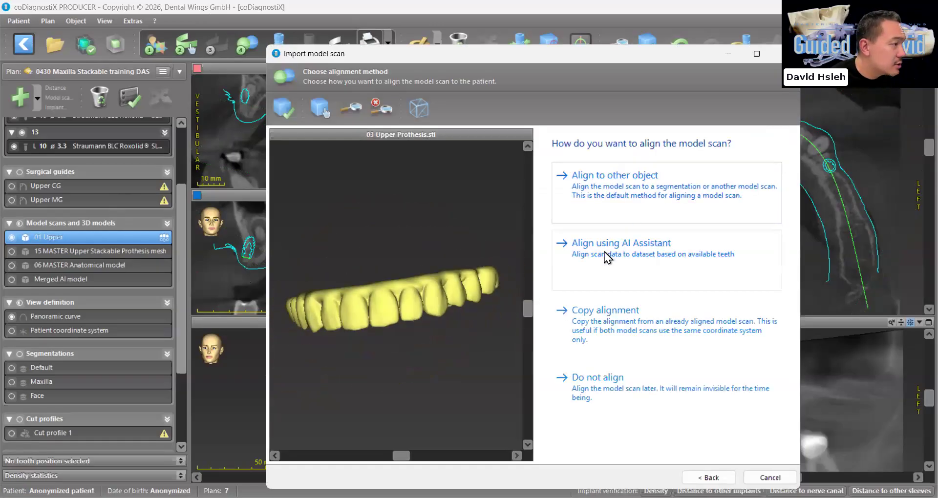
left_click(607, 197)
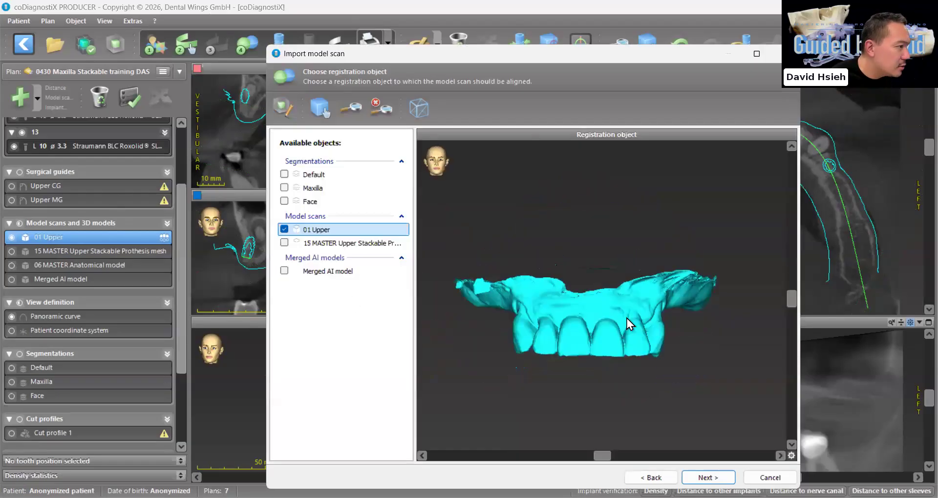
left_click(708, 478)
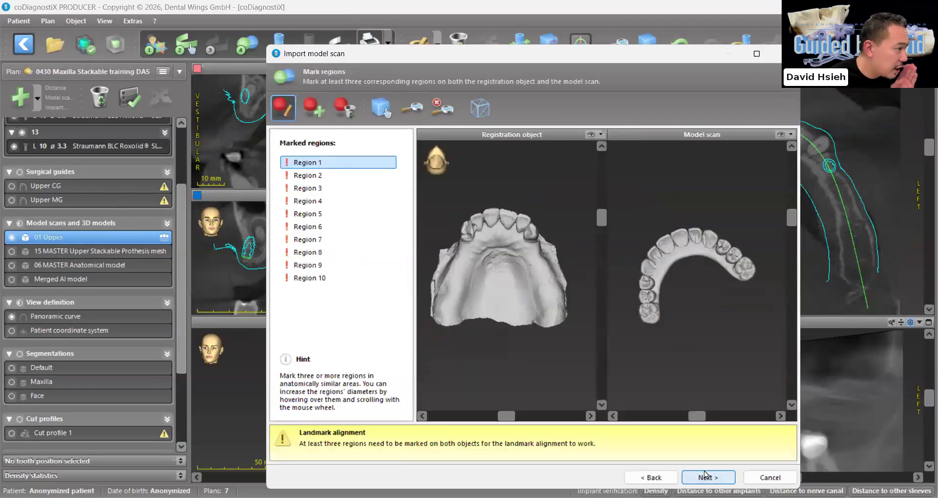
left_click(651, 478)
left_click(651, 478)
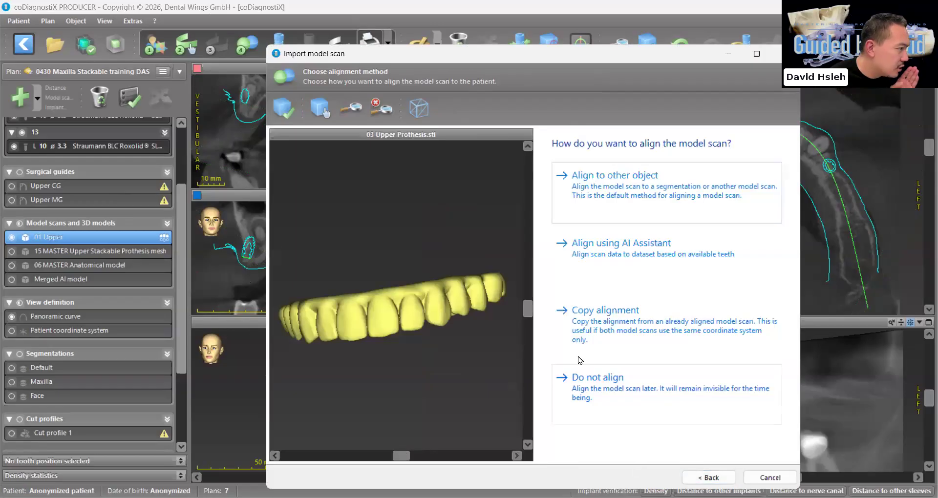
Copy the alignment from 01 Upper to the imported prosthesis scan and finish the import
left_click(609, 335)
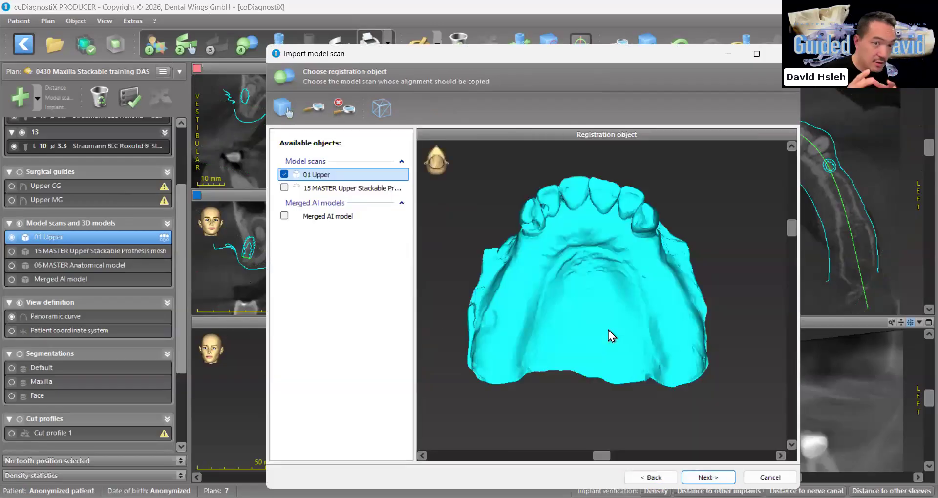
left_click_drag(608, 329, 609, 352)
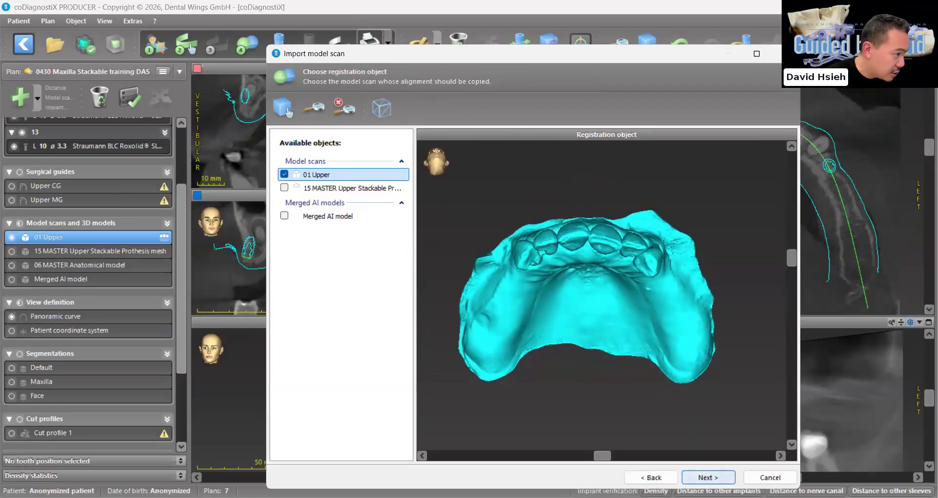
left_click(708, 478)
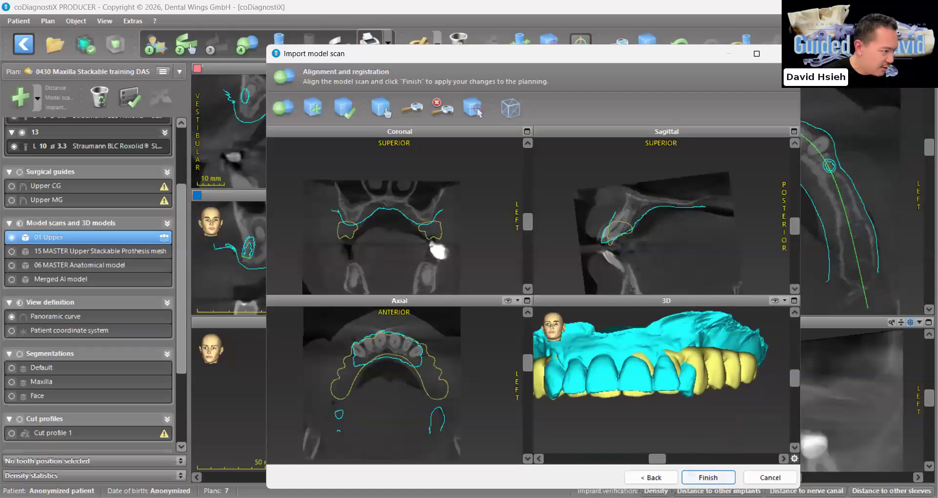
left_click(708, 478)
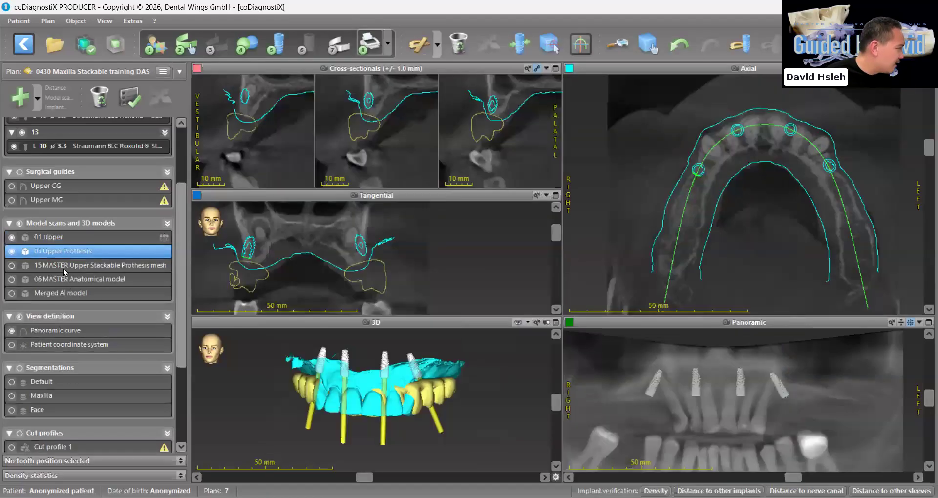
Rename the 03 Upper Prothesis model scan to 02 Upper Prothesis
right_click(67, 253)
left_click(105, 371)
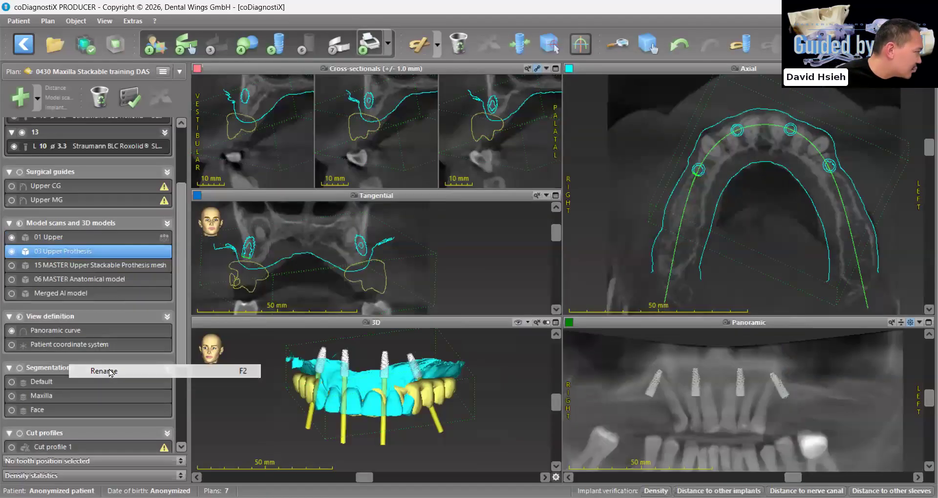
key("BackSpace")
key("BackSpace")
type("2 Upper Prothesis")
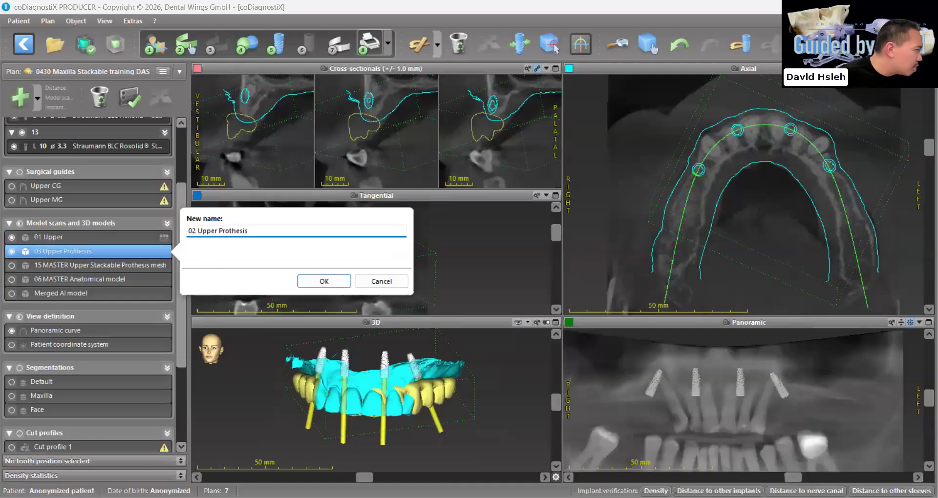
left_click(324, 282)
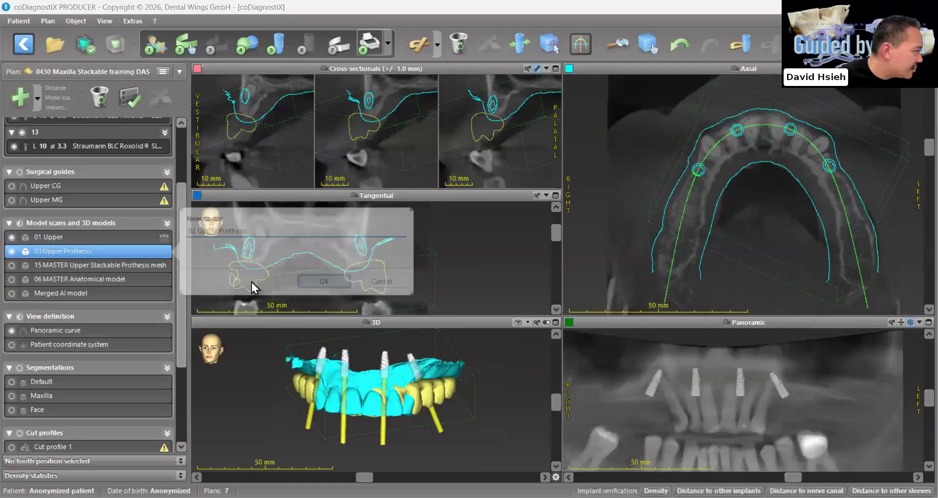
Set the object color of 02 Upper Prothesis to light red
double_click(90, 252)
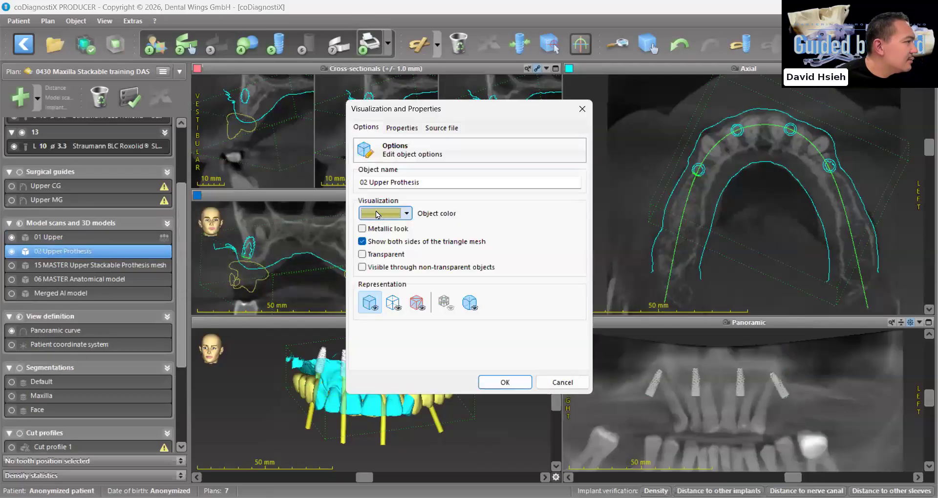
left_click(378, 214)
left_click(344, 147)
left_click(360, 299)
Make 02 Upper Prothesis visible through non-transparent objects and turn off showing both sides of its triangle mesh
left_click(361, 268)
left_click(361, 267)
left_click(361, 268)
left_click(362, 242)
left_click(505, 382)
left_click_drag(397, 444, 426, 328)
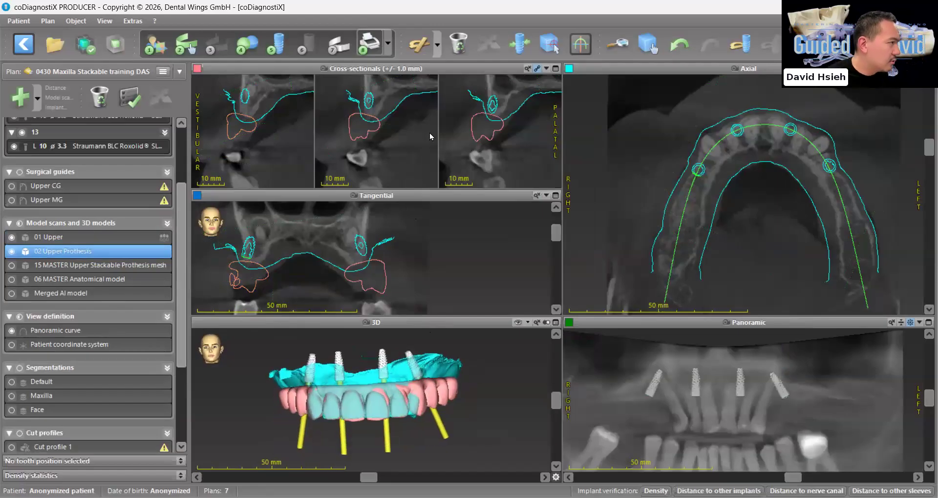
Hide the 01 Upper scan and show the Maxilla AI model with the prosthesis to check where the implant axes emerge
left_click(556, 322)
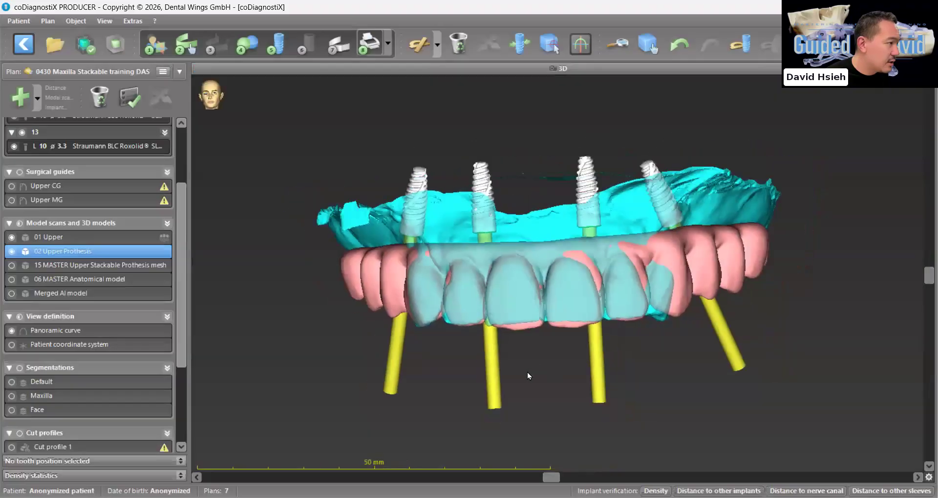
left_click(12, 237)
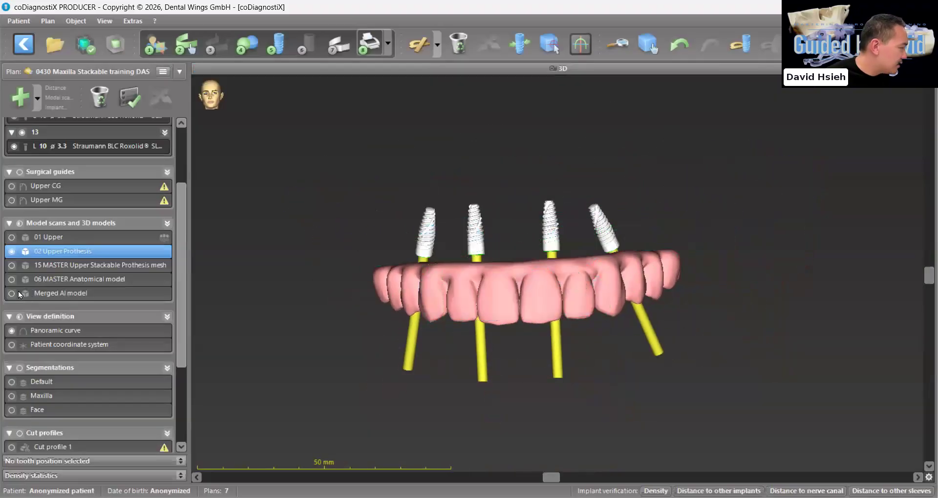
scroll(24, 342, "down", 3)
left_click(11, 353)
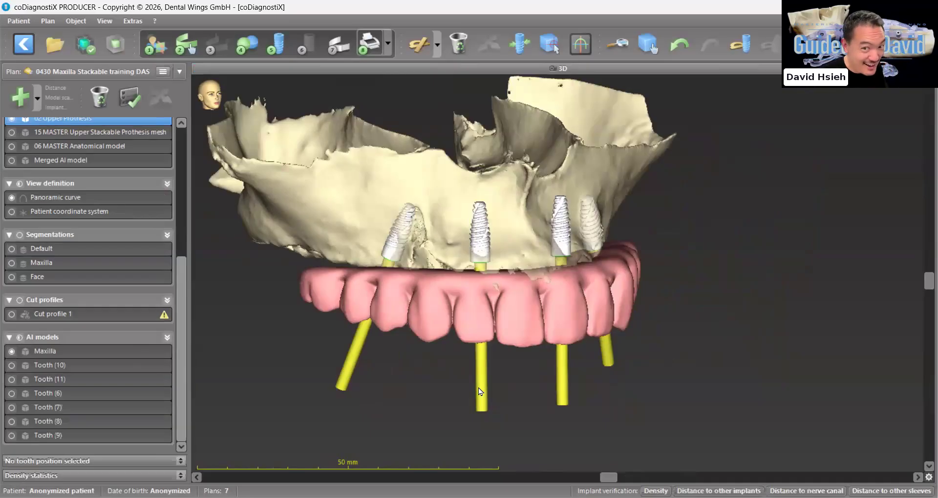
left_click(470, 254)
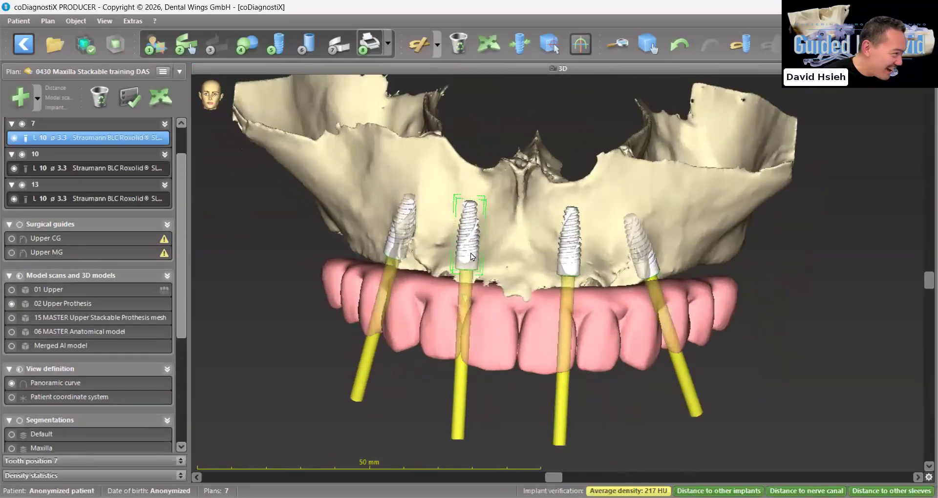
left_click_drag(474, 280, 413, 335)
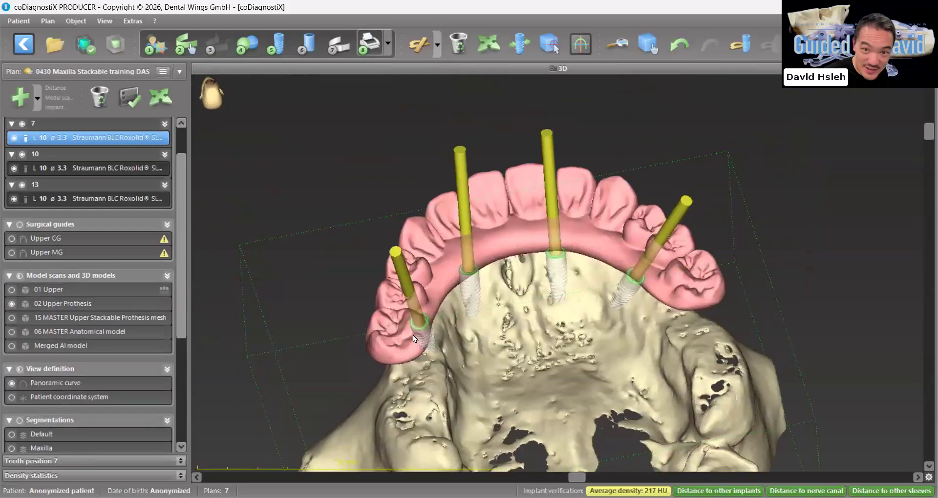
left_click_drag(708, 260, 764, 187)
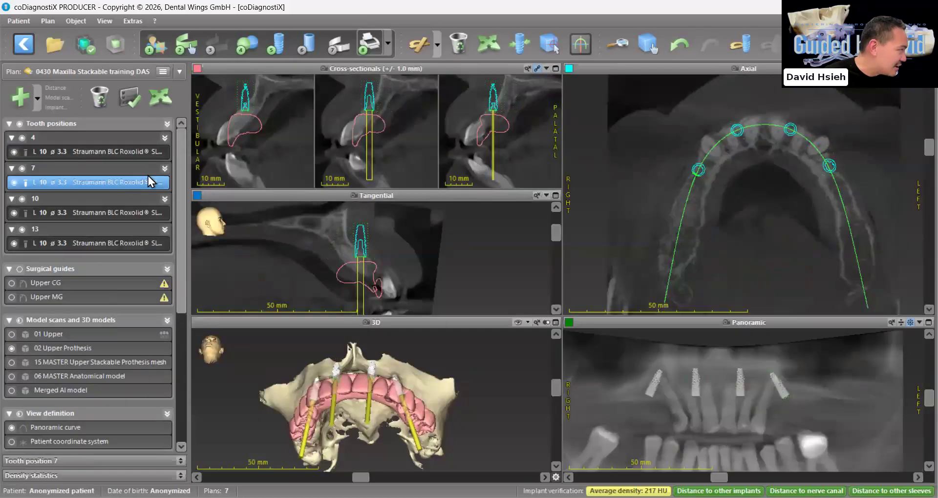
Display the tooth position numbers on all implants in every view
left_click(168, 124)
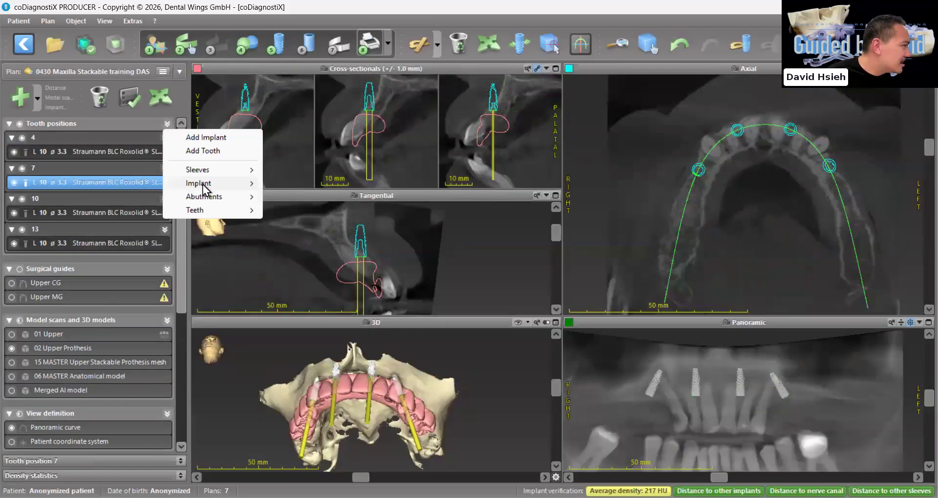
left_click(641, 411)
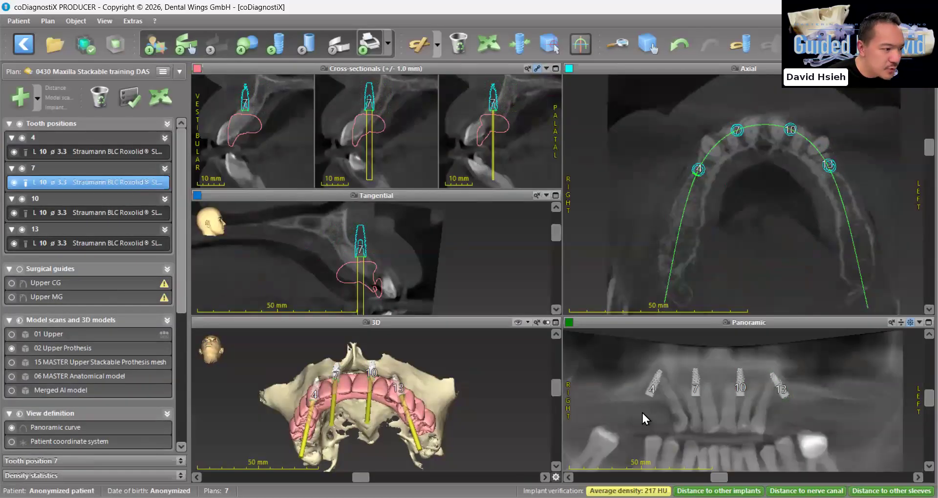
scroll(679, 377, "up", 5)
Align the views to implant 7, enable object moving, and tilt the implant along the alveolar ridge in the enlarged tangential view
left_click(520, 44)
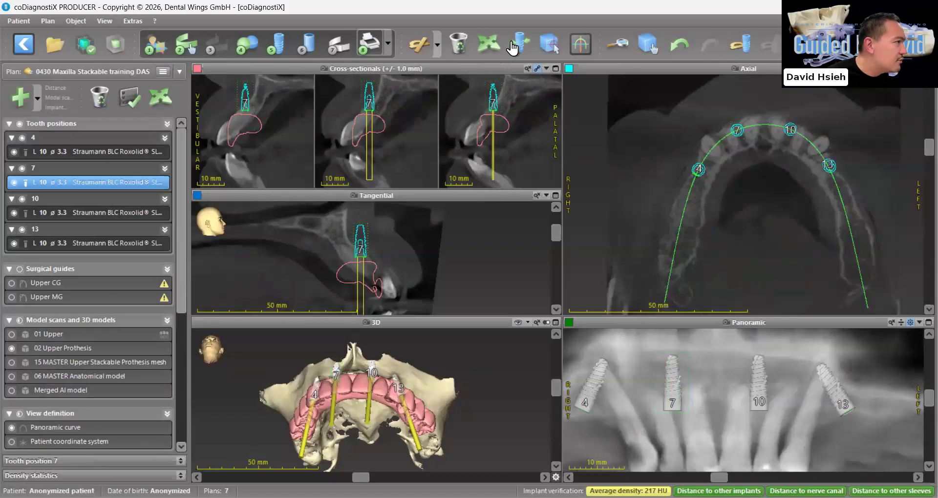
left_click(556, 196)
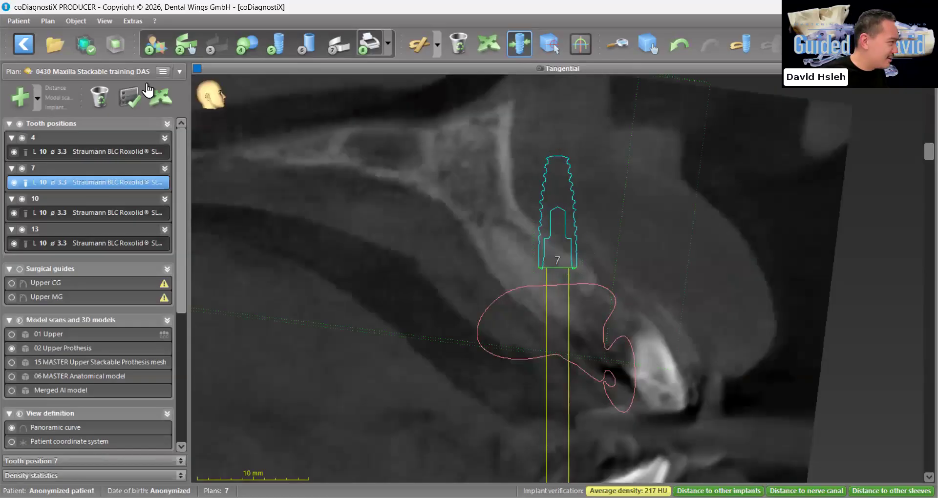
left_click(160, 96)
left_click_drag(557, 156, 488, 155)
left_click_drag(544, 216, 561, 240)
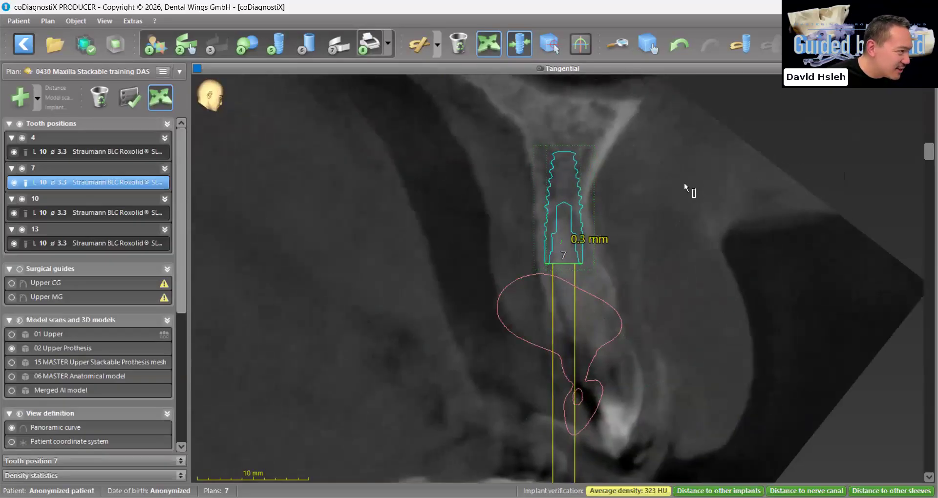
Fine-tune the position and angle of implant 7 in tangential slices rotated around its axis
left_click_drag(912, 155, 923, 331)
left_click_drag(529, 228, 542, 232)
left_click_drag(911, 331, 850, 299)
left_click_drag(533, 168, 547, 164)
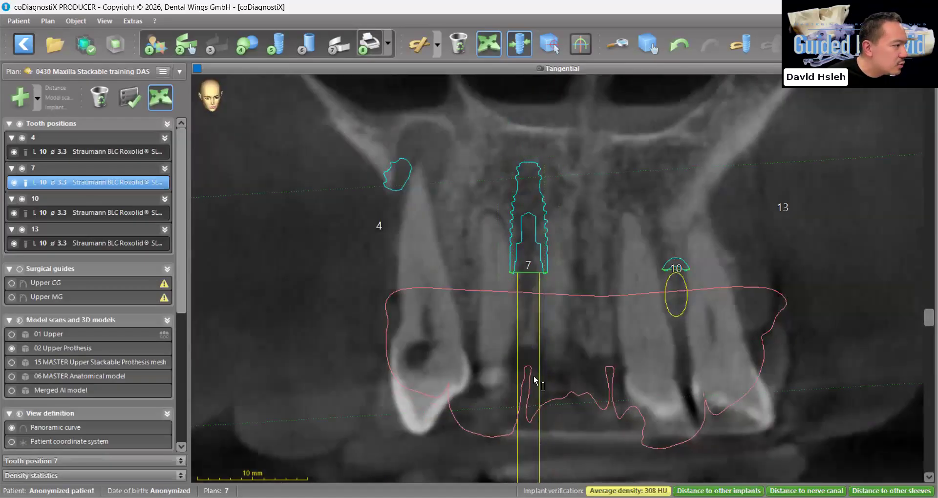
Tilt implant 10 along the alveolar ridge in the tangential slice rotated to 90°
left_click(131, 211)
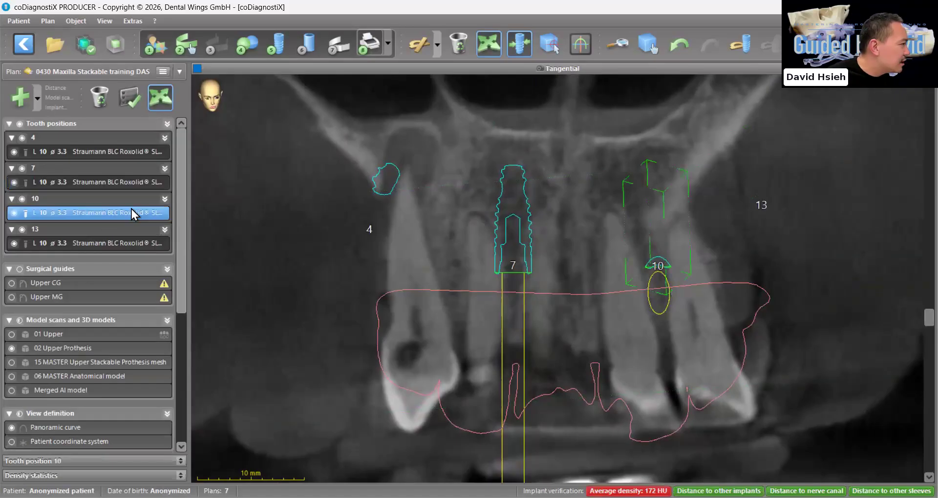
left_click_drag(928, 320, 928, 464)
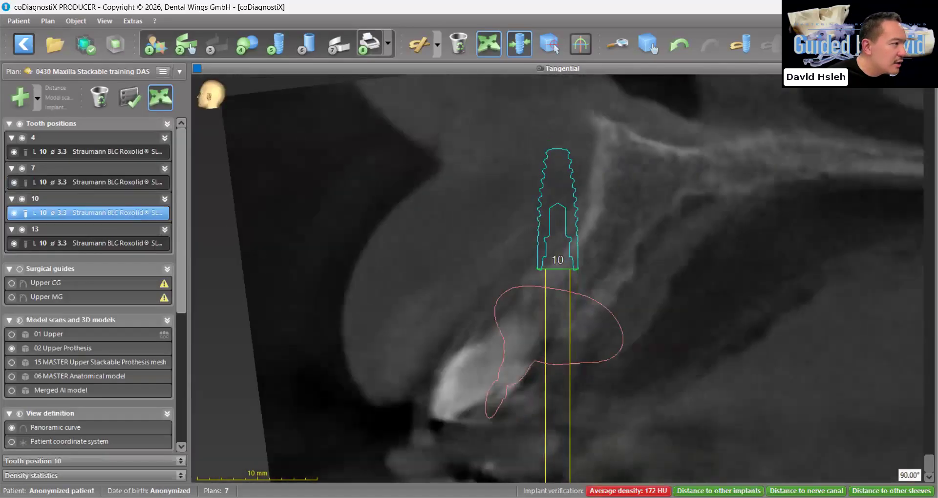
left_click_drag(575, 232, 605, 168)
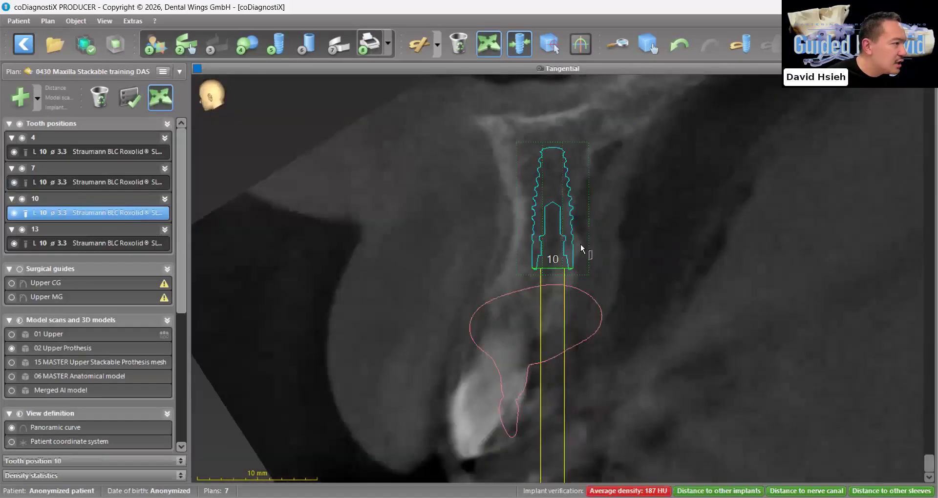
Fine-tune implant 10's position and angulation in several rotated tangential slices, then return to the multi-view layout
left_click_drag(928, 463, 897, 271)
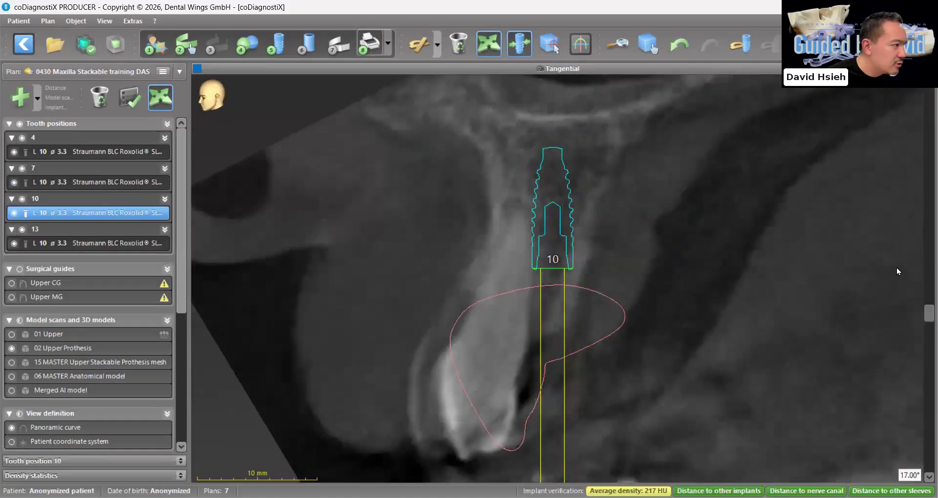
left_click_drag(543, 239, 528, 237)
left_click_drag(554, 183, 566, 181)
left_click_drag(559, 223, 562, 218)
left_click_drag(558, 250, 555, 253)
left_click_drag(926, 270, 925, 461)
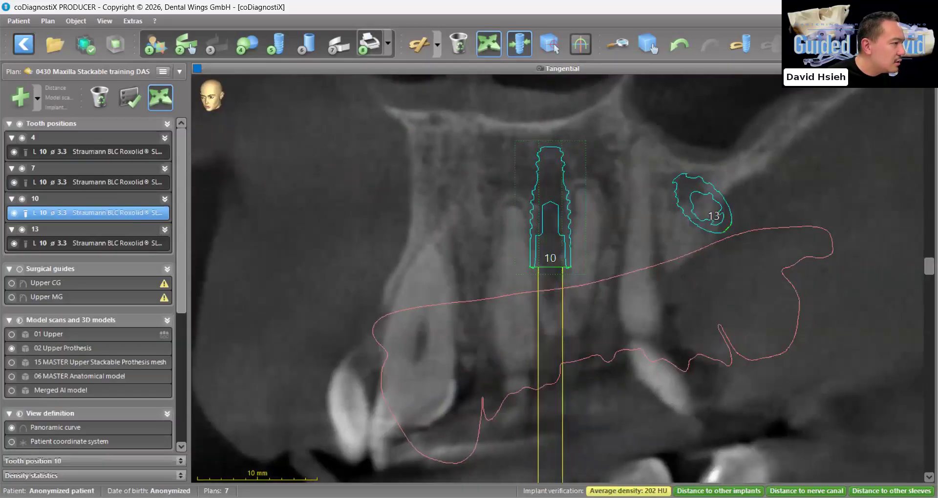
left_click_drag(559, 239, 562, 237)
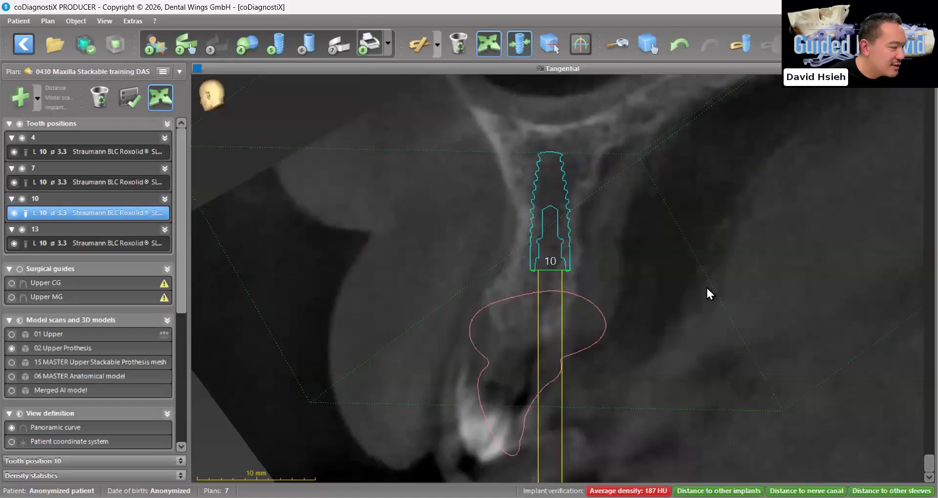
key("space")
Tilt implant 13 to follow the bone in the tangential view and set its length to 12 mm
left_click(639, 388)
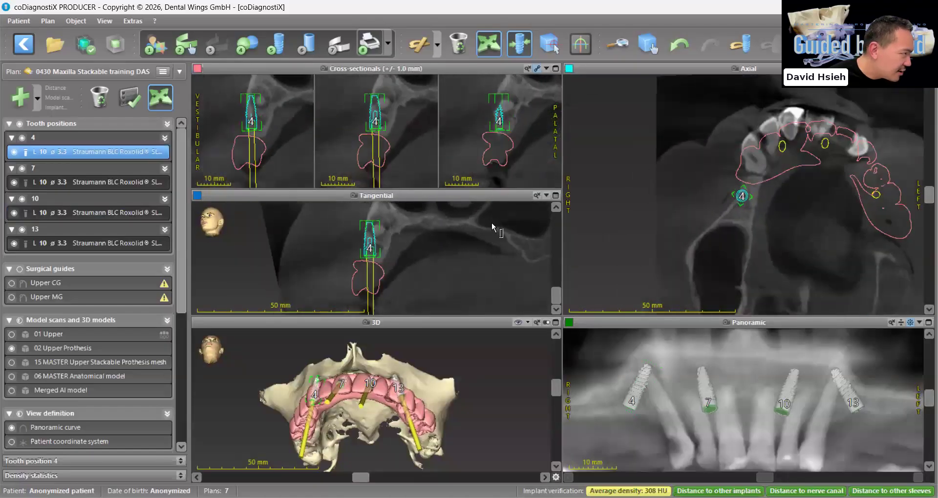
left_click(853, 400)
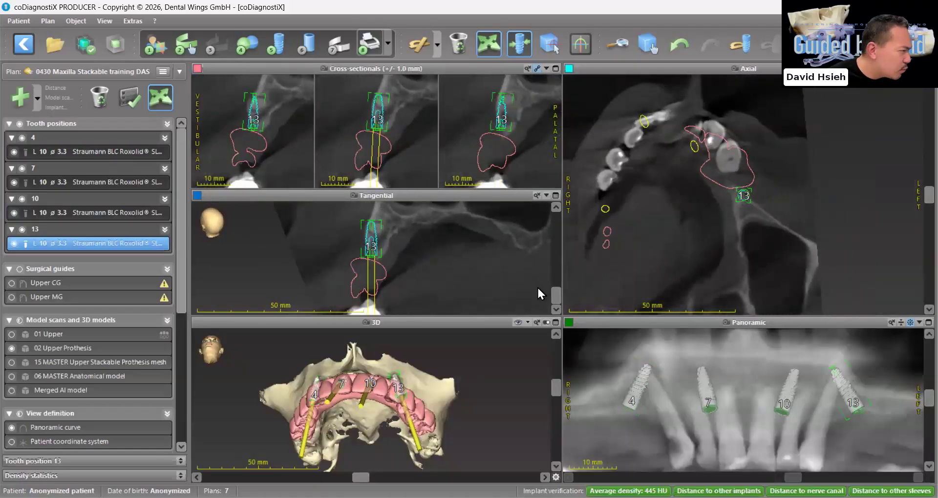
left_click_drag(375, 235, 391, 236)
left_click_drag(374, 255, 380, 256)
left_click(181, 464)
left_click(150, 454)
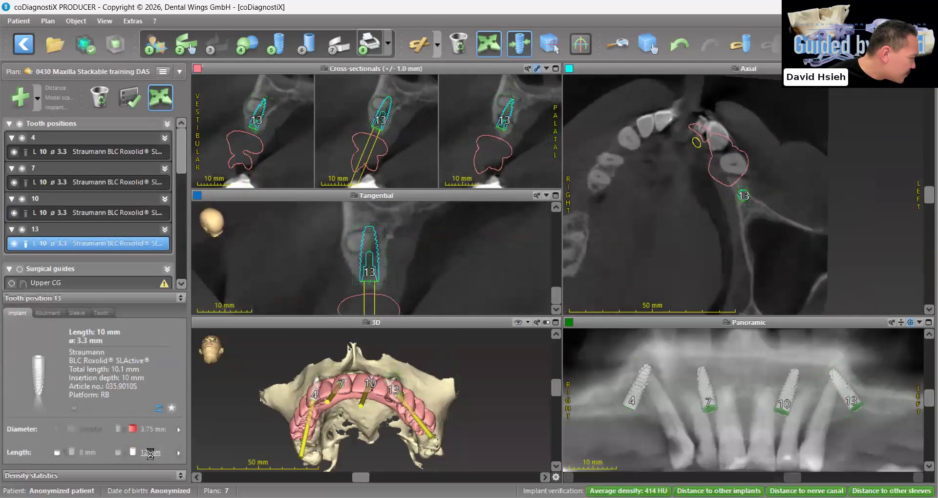
Adjust the 12 mm implant 13's position and angulation in rotated tangential slices to fit the available bone
left_click_drag(383, 294, 376, 293)
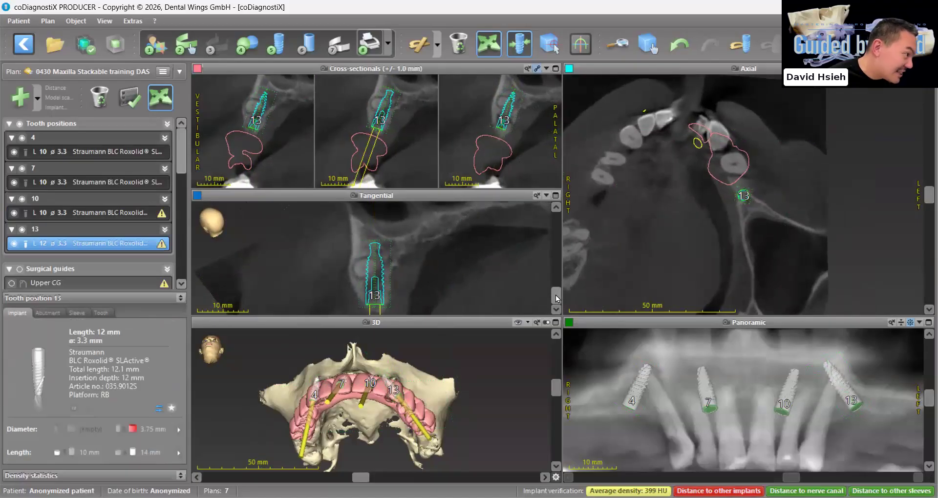
left_click_drag(555, 295, 564, 259)
left_click_drag(384, 293, 378, 293)
scroll(548, 254, "up", 3)
left_click_drag(553, 255, 533, 257)
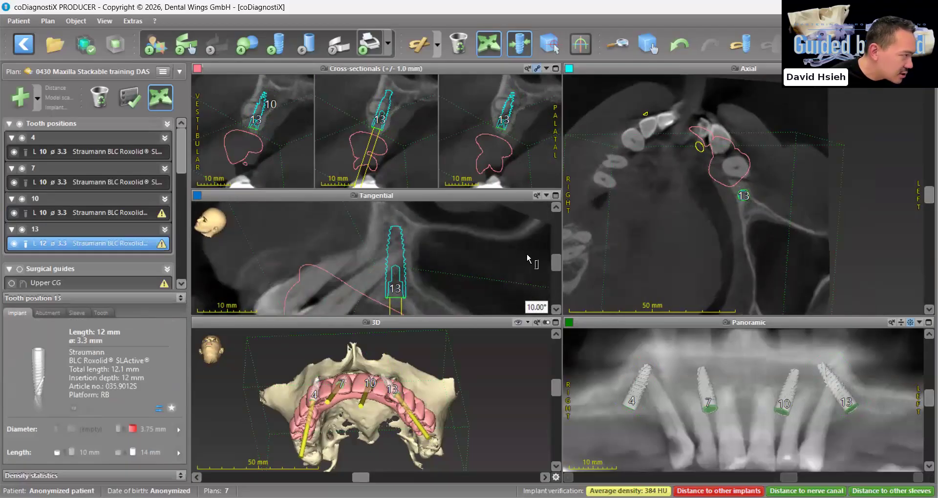
left_click_drag(413, 272, 408, 285)
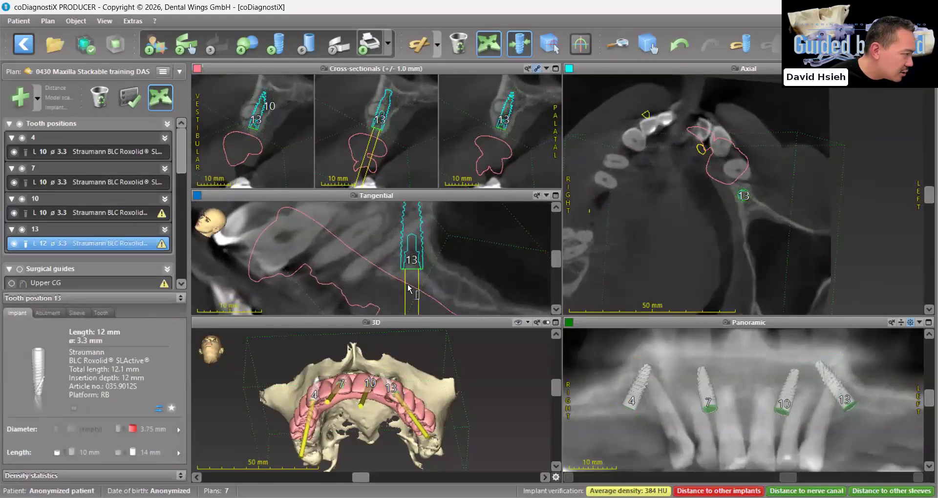
Set implant 4's length to 14 mm and shift the implant in the enlarged tangential view
left_click(634, 383)
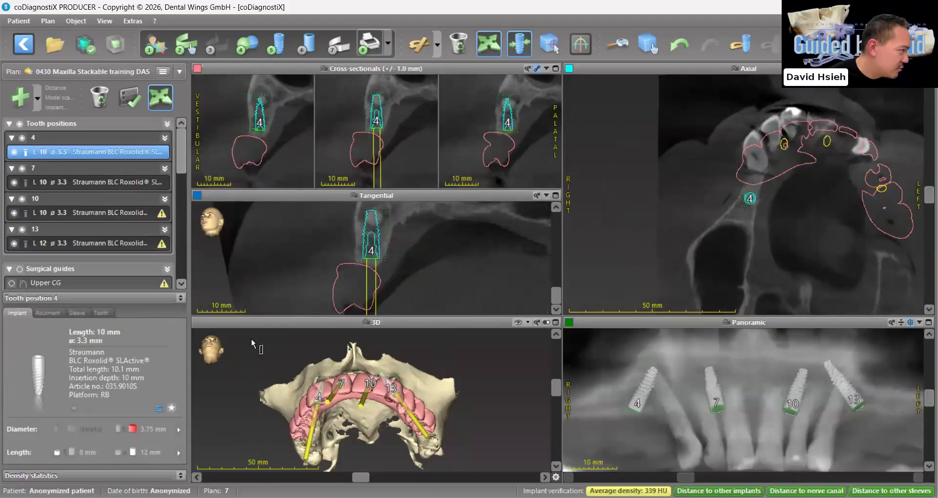
left_click(150, 452)
left_click_drag(553, 296, 547, 264)
left_click(556, 195)
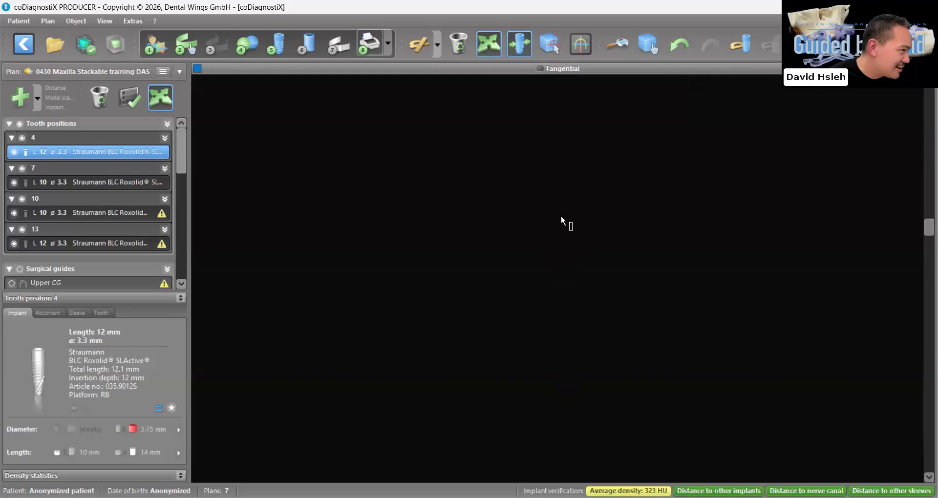
scroll(911, 231, "down", 3)
left_click(146, 453)
left_click_drag(491, 282, 493, 269)
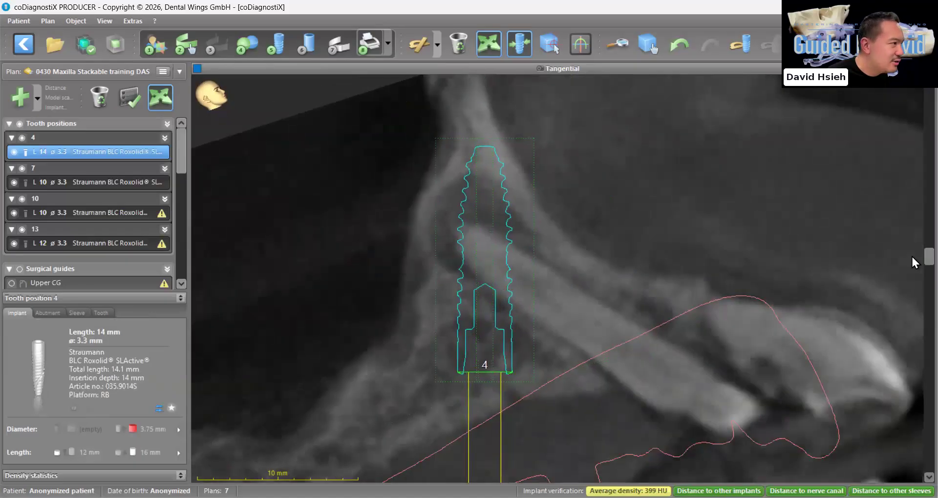
Check implant 4 in rotated tangential slices and adjust its position and tilt within the surrounding bone
scroll(911, 256, "down", 5)
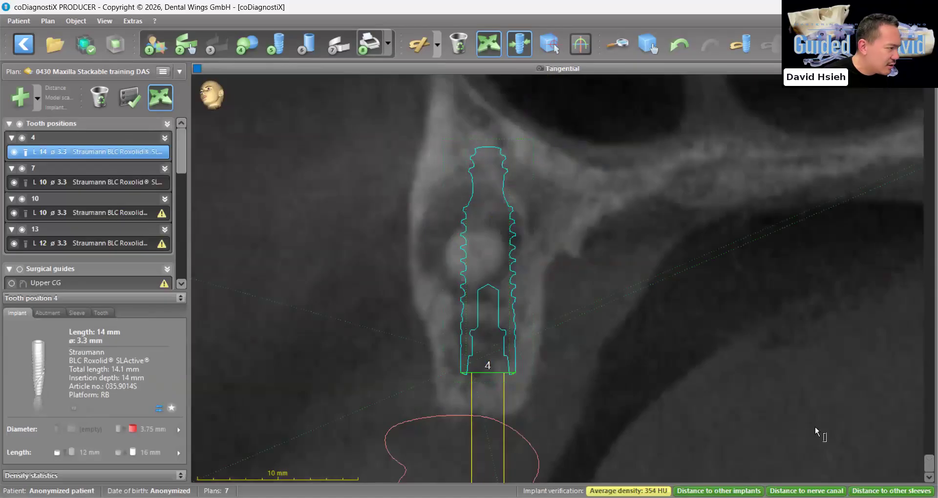
scroll(910, 291, "up", 3)
scroll(909, 288, "up", 3)
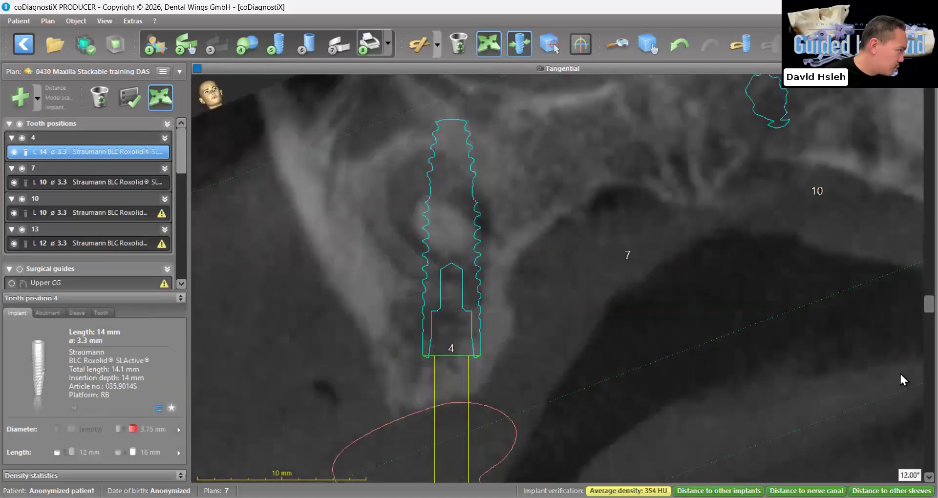
scroll(889, 289, "up", 4)
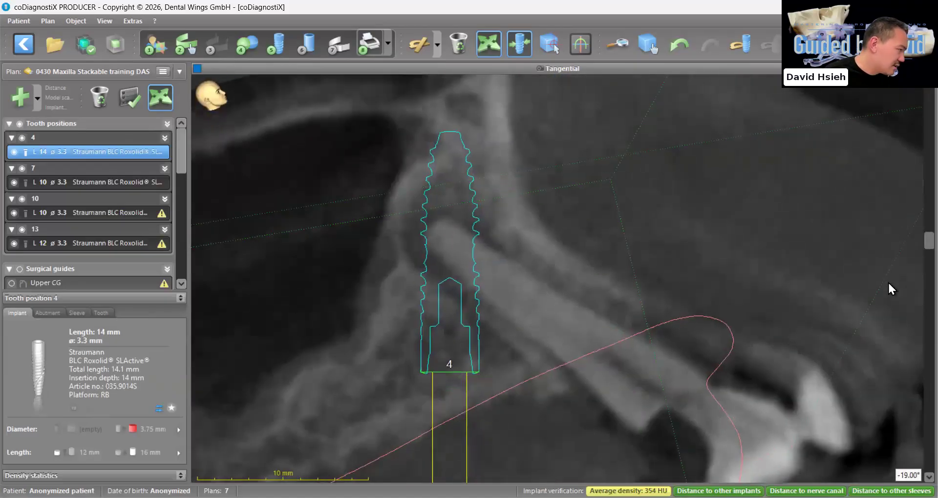
scroll(546, 262, "up", 5, "ctrl")
left_click_drag(546, 262, 583, 263)
scroll(594, 303, "down", 5, "ctrl")
left_click_drag(552, 314, 543, 328)
left_click_drag(566, 171, 566, 156)
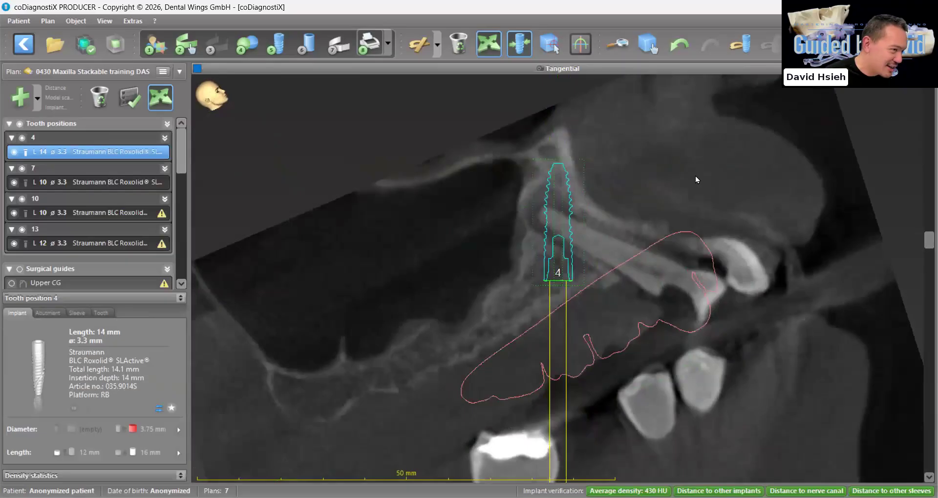
Fine-tune implant 4's position and axis in enlarged rotated tangential slices and return to the multi-view layout
scroll(664, 266, "up", 5, "ctrl")
left_click_drag(502, 127, 516, 126)
left_click_drag(911, 459, 912, 289)
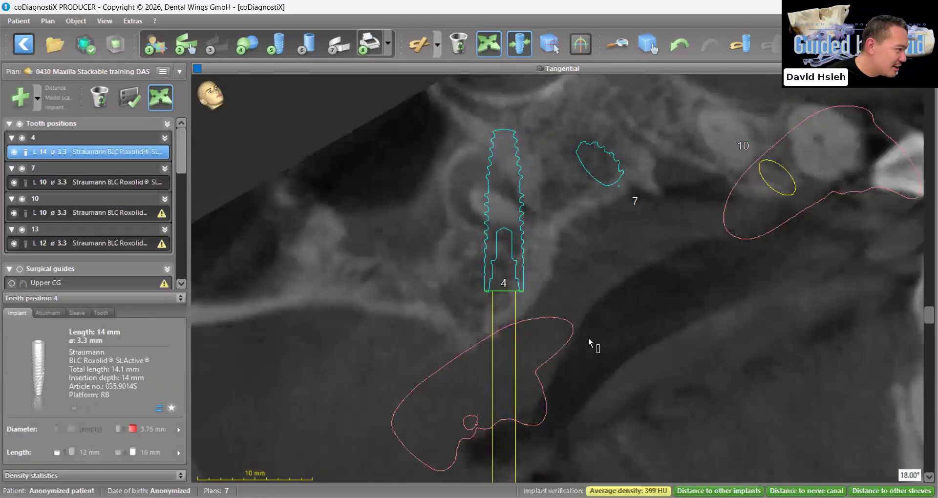
scroll(508, 318, "up", 5)
scroll(513, 312, "up", 2, "ctrl")
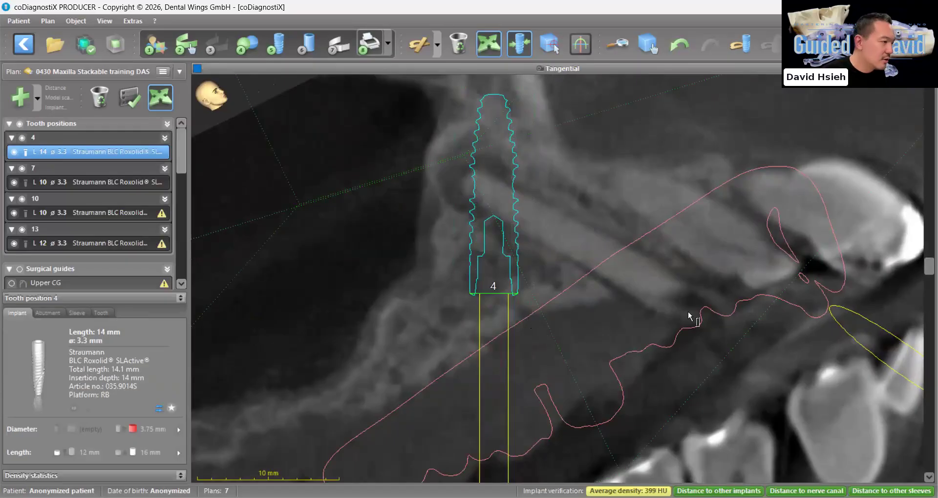
scroll(687, 312, "down", 3, "ctrl")
left_click_drag(930, 266, 930, 266)
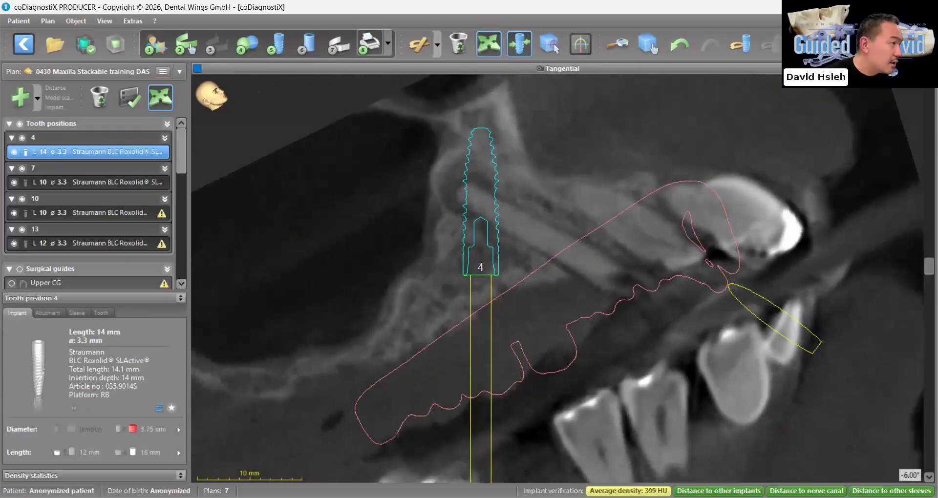
scroll(510, 372, "down", 10)
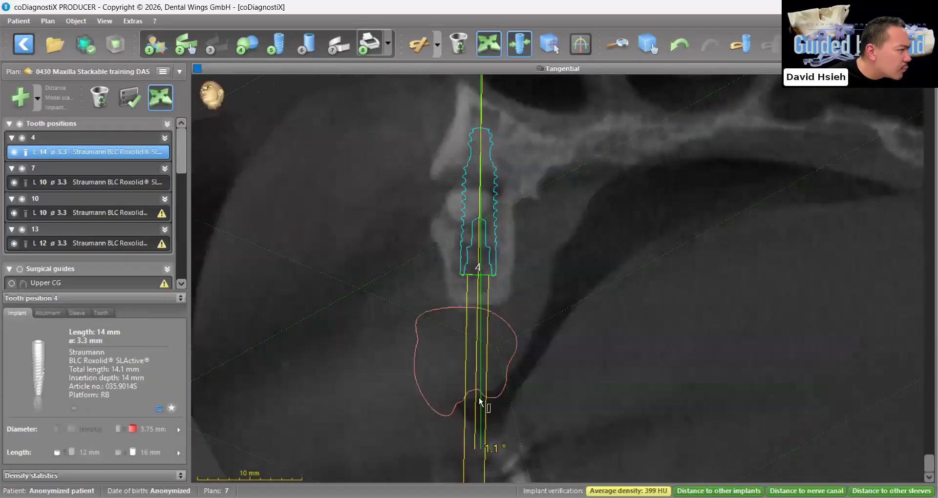
left_click_drag(484, 366, 478, 416)
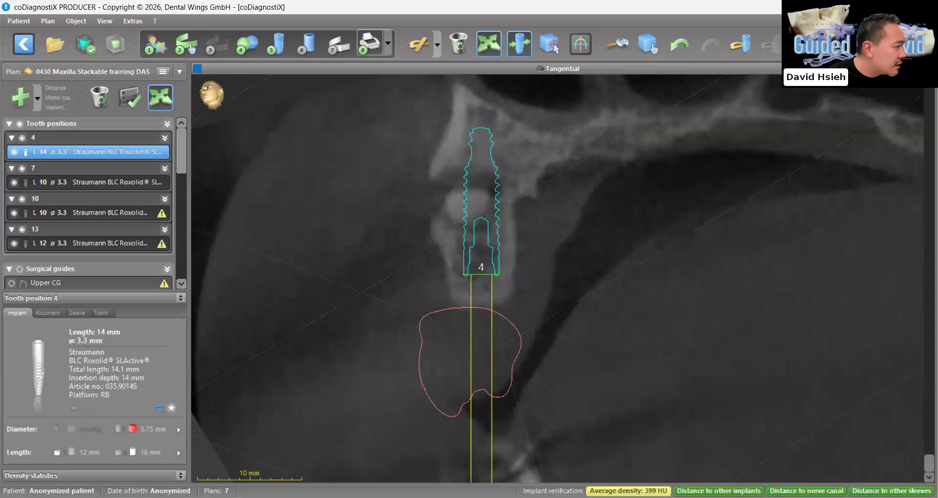
key("space")
scroll(460, 422, "up", 8)
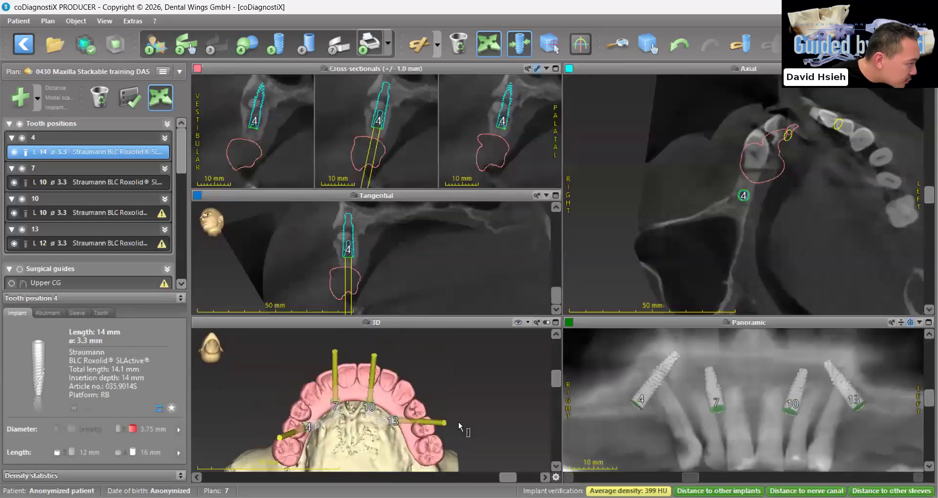
Shift and tilt implant 7 in the cross-sectional slices, and undo the last change made to its axis
left_click(718, 401)
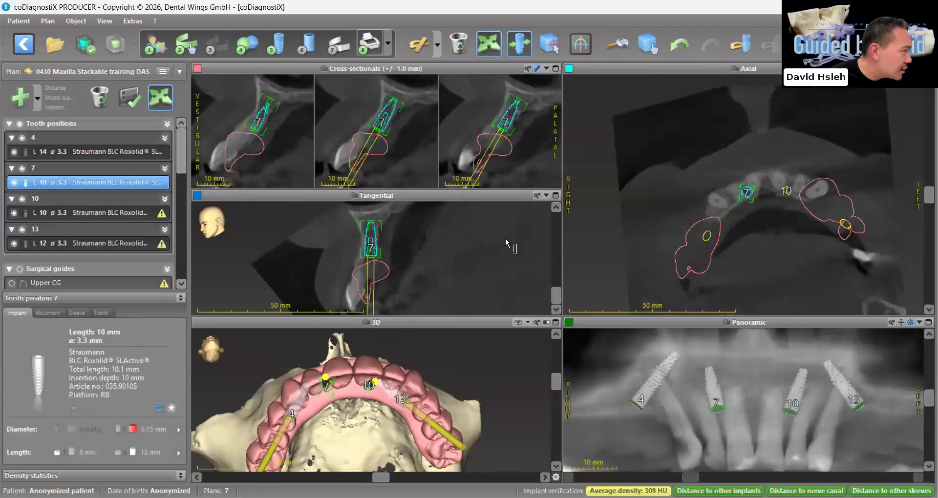
left_click_drag(398, 103, 395, 102)
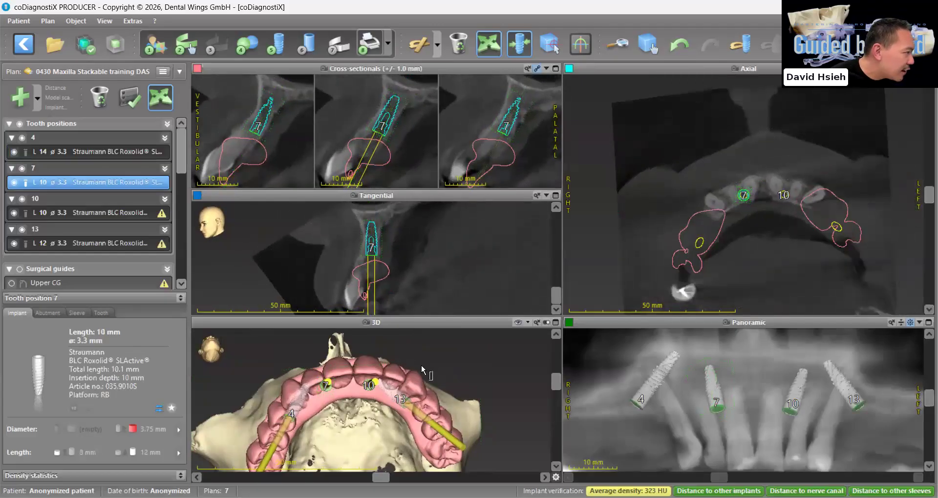
scroll(387, 147, "up", 2, "ctrl")
left_click_drag(385, 147, 388, 148)
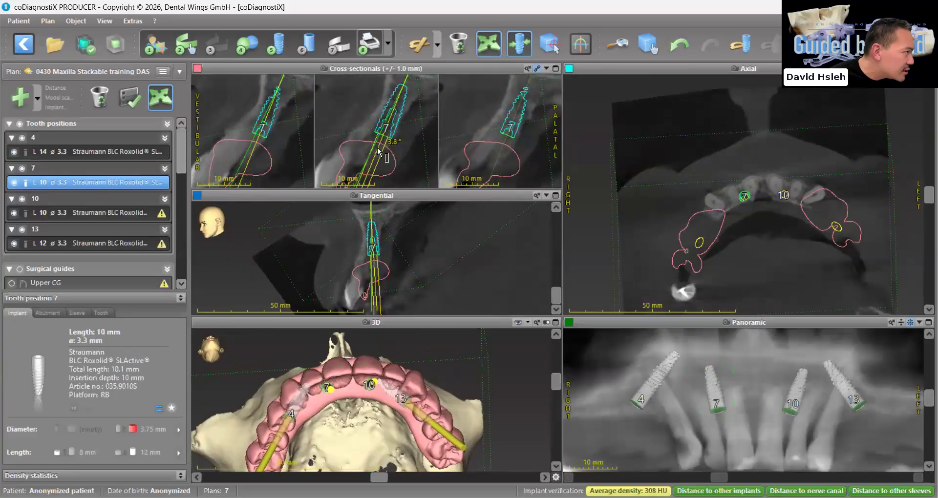
scroll(404, 365, "down", 6)
left_click_drag(355, 418, 381, 424)
left_click(680, 45)
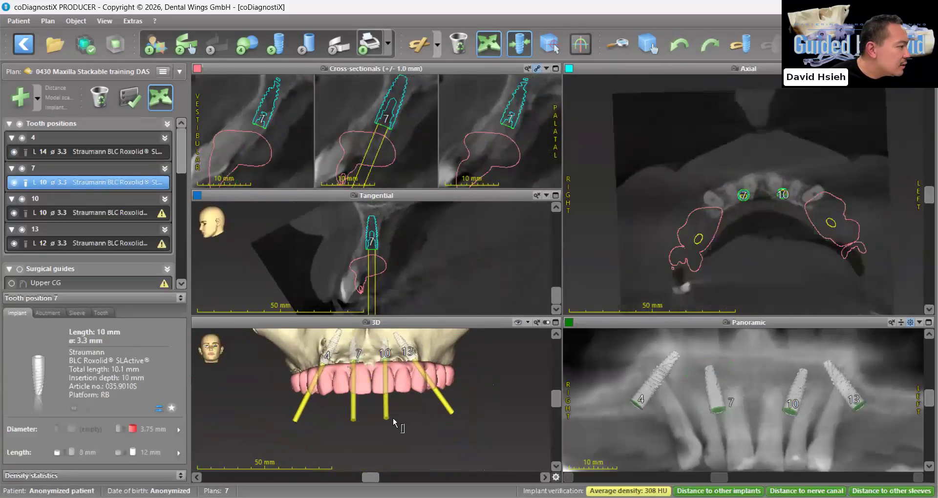
Make implant 7 movable and fine-tune its axis in the frontal 3D view against the prosthesis
scroll(384, 405, "up", 2, "ctrl")
left_click(345, 349)
left_click(349, 359)
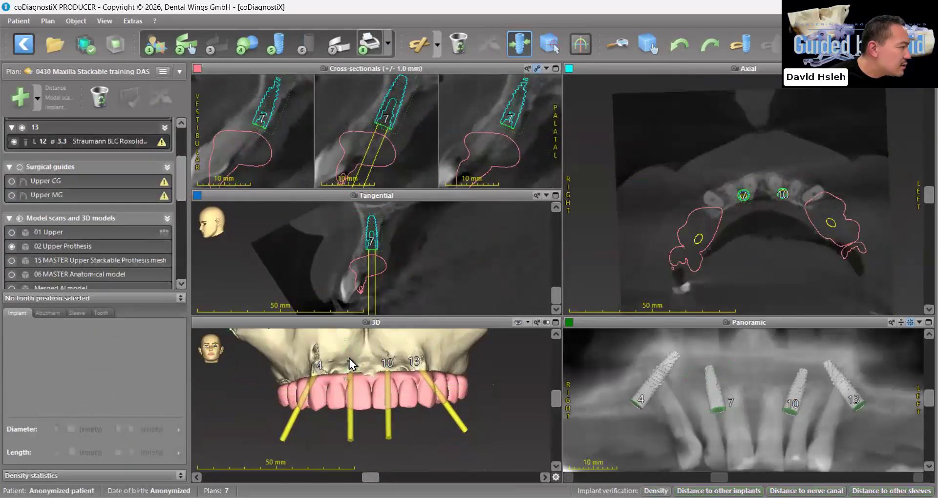
left_click(168, 105)
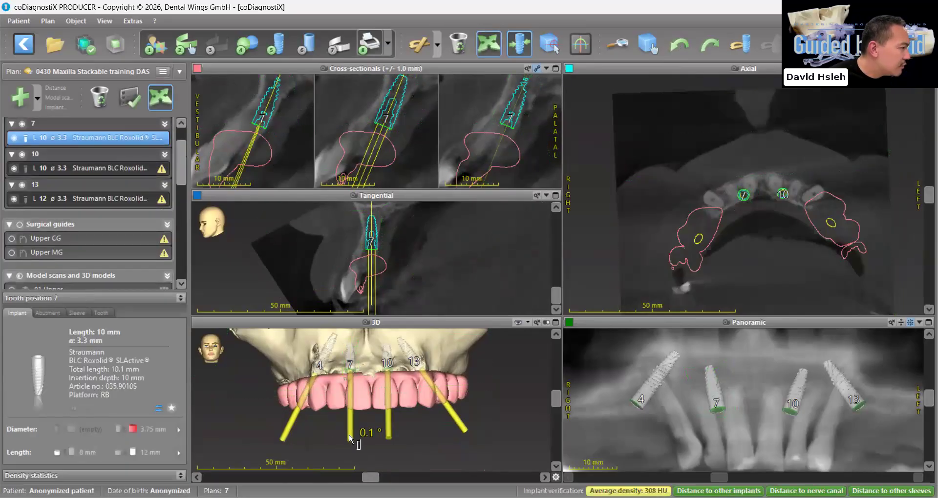
Unlock implant 10 for positioning and adjust its axis in the 3D view relative to implant 7
left_click(392, 364)
left_click(389, 417)
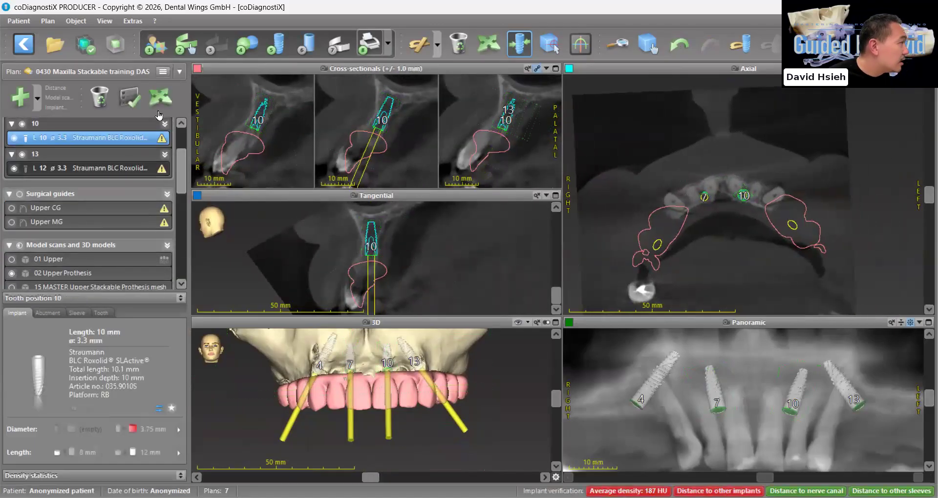
left_click(160, 105)
left_click_drag(390, 443, 396, 445)
scroll(411, 444, "up", 5)
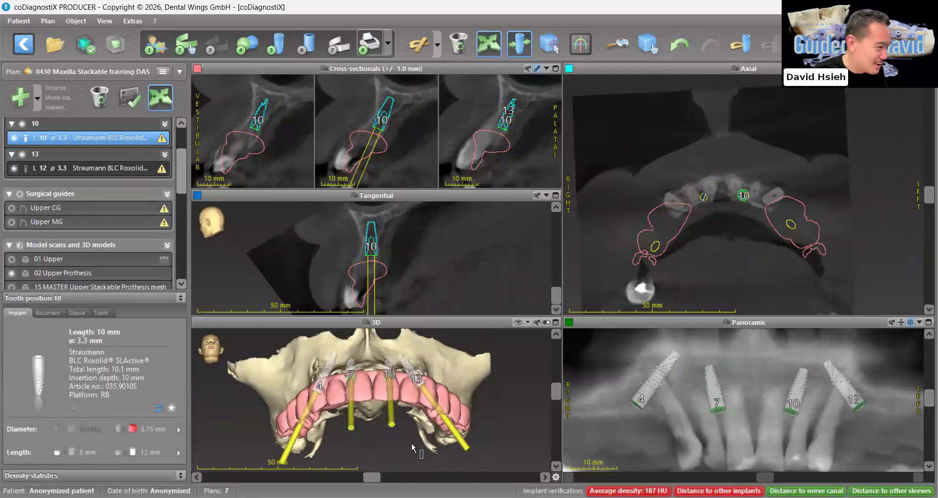
Select implant 4 and look through the sleeve systems available for it
left_click(657, 381)
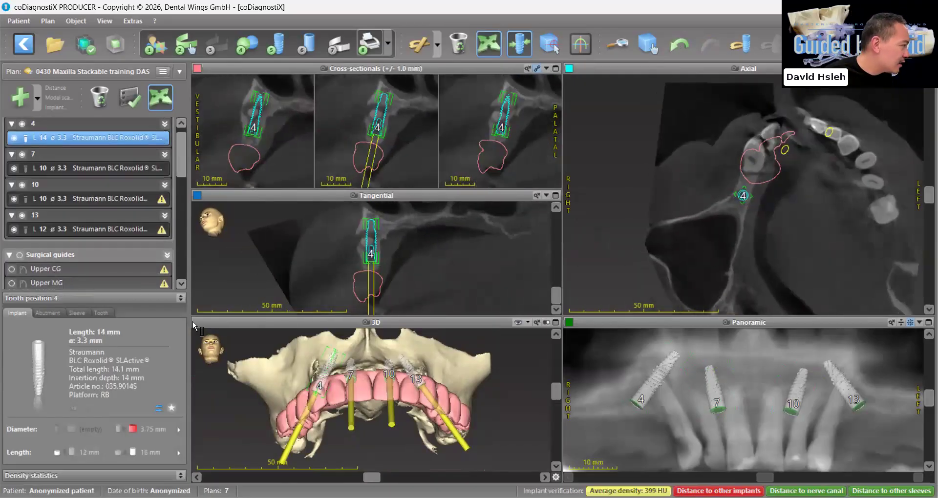
left_click(76, 314)
left_click(83, 333)
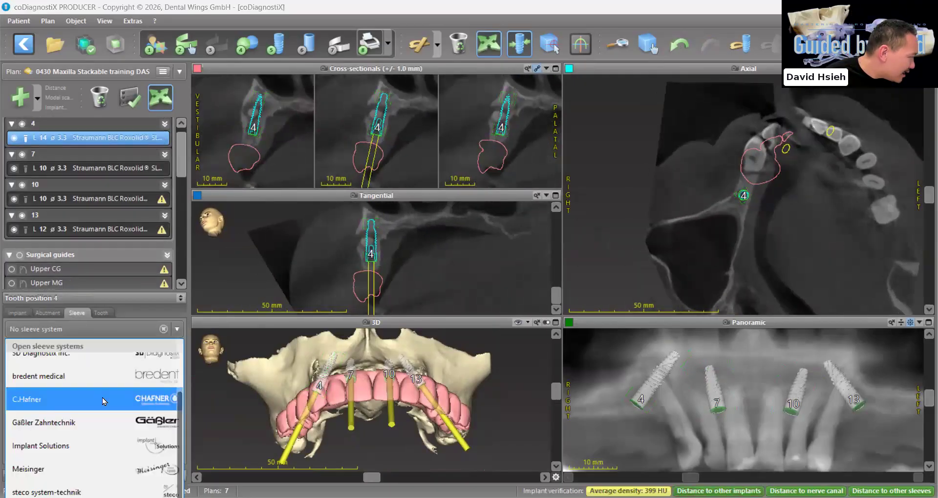
scroll(104, 471, "up", 3)
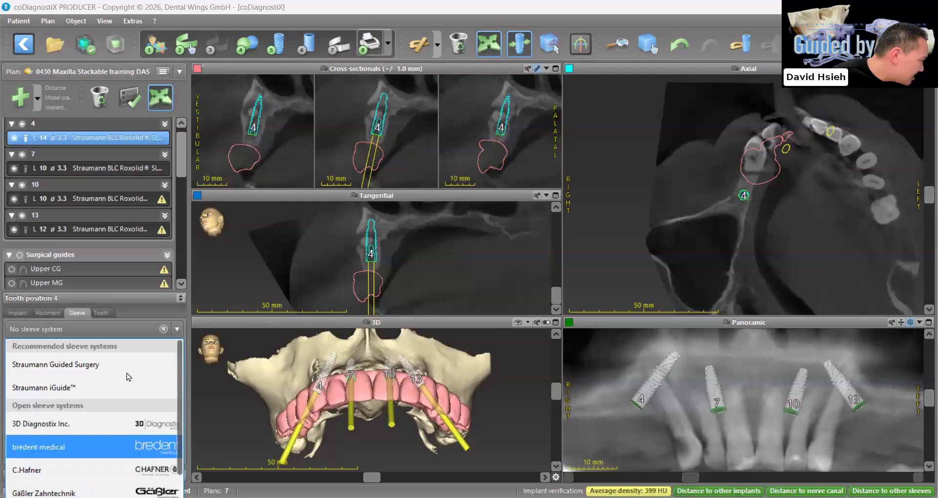
Add abutments from the Straumann screw-retained abutment series to all planned implants
left_click(48, 313)
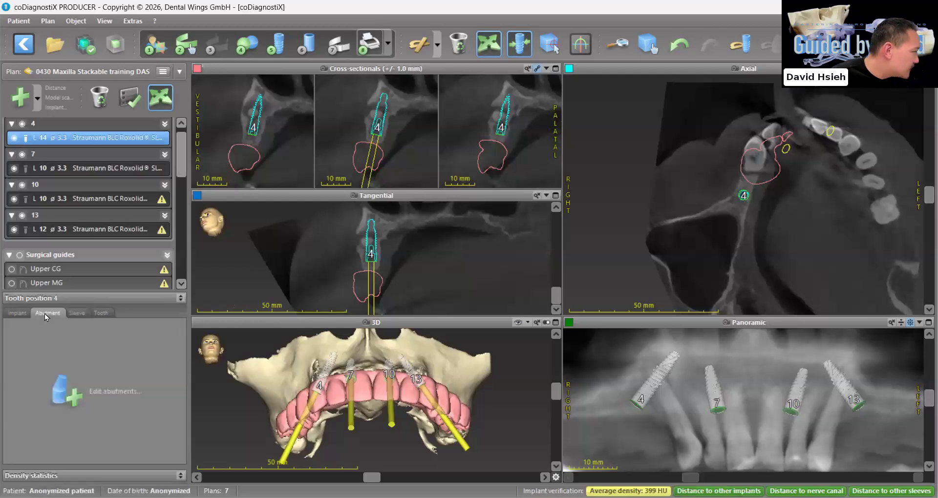
left_click(105, 389)
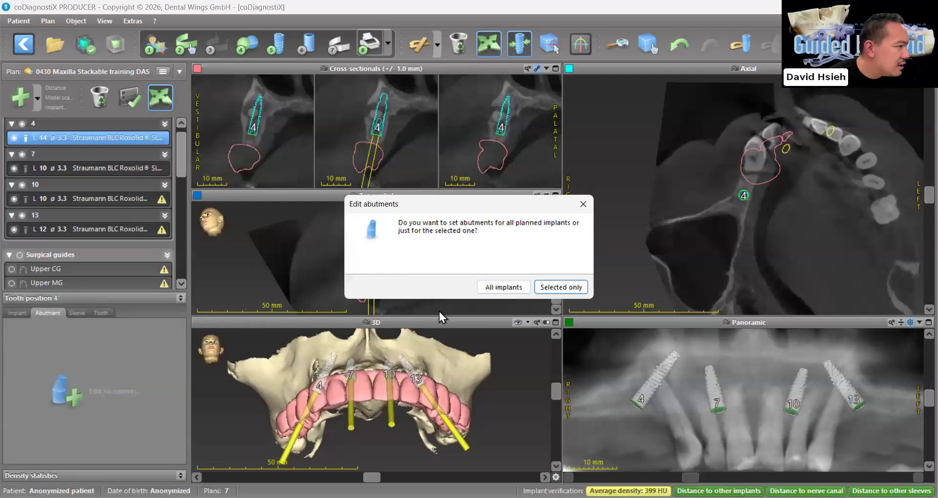
left_click(500, 290)
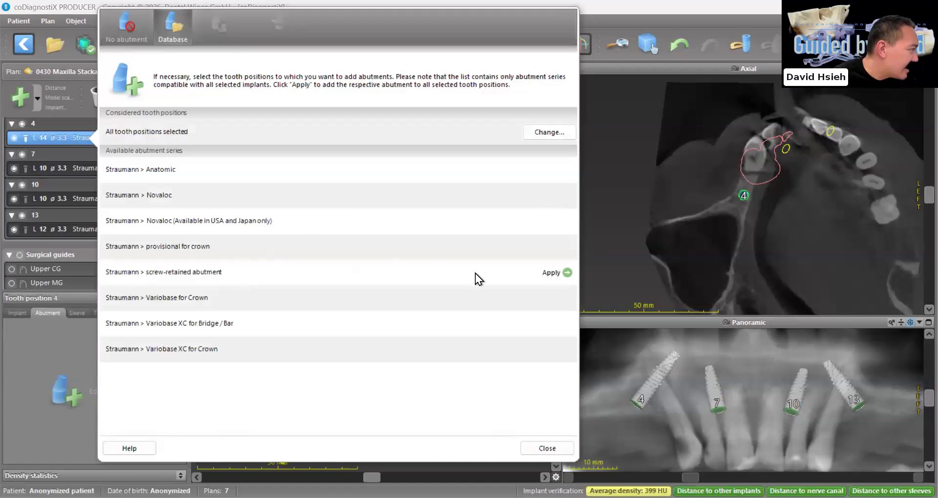
left_click(552, 274)
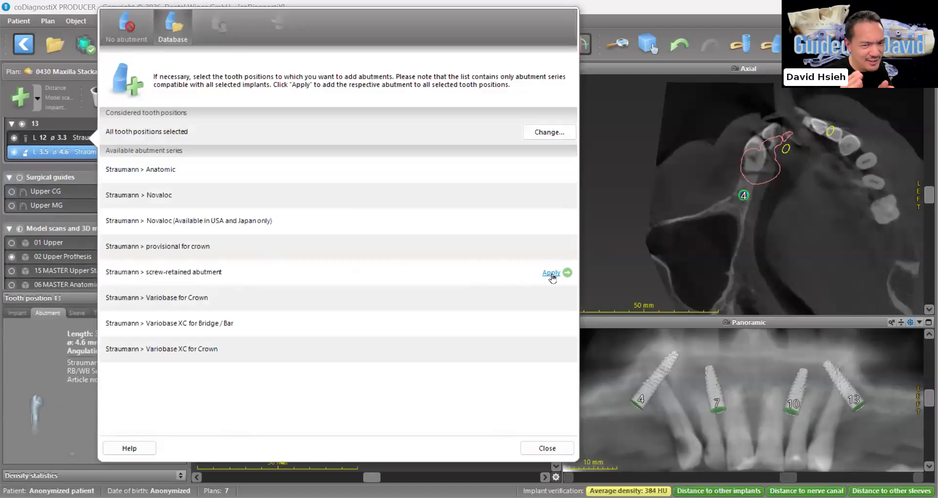
left_click(555, 449)
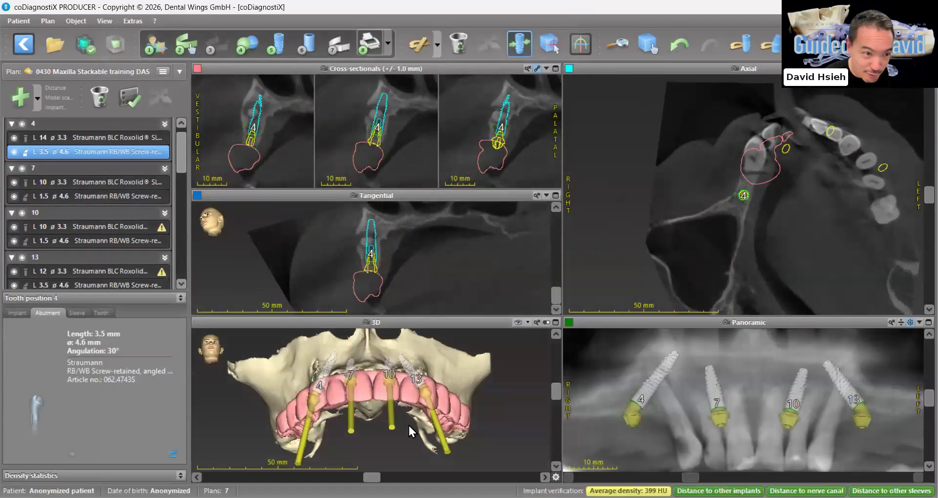
Examine abutment 4's dataset alignment and its exit position on the prosthesis from the occlusal side
left_click_drag(341, 436, 341, 445)
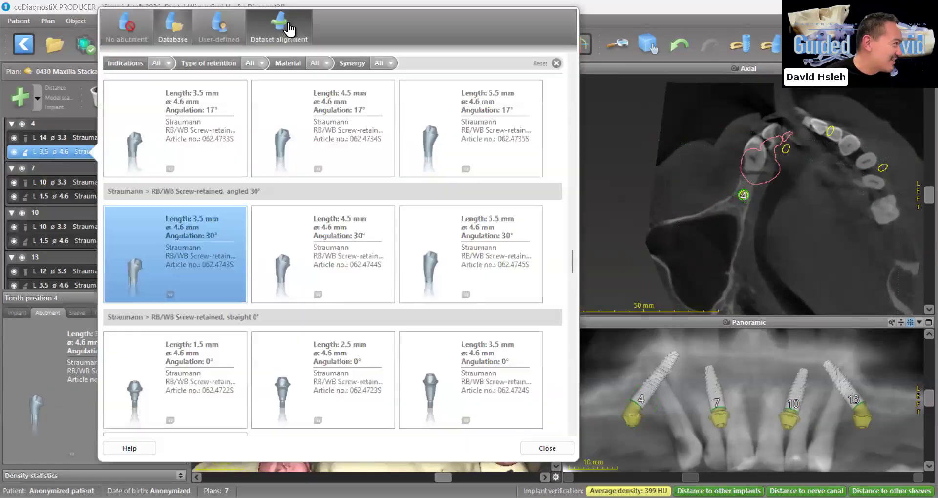
left_click(286, 27)
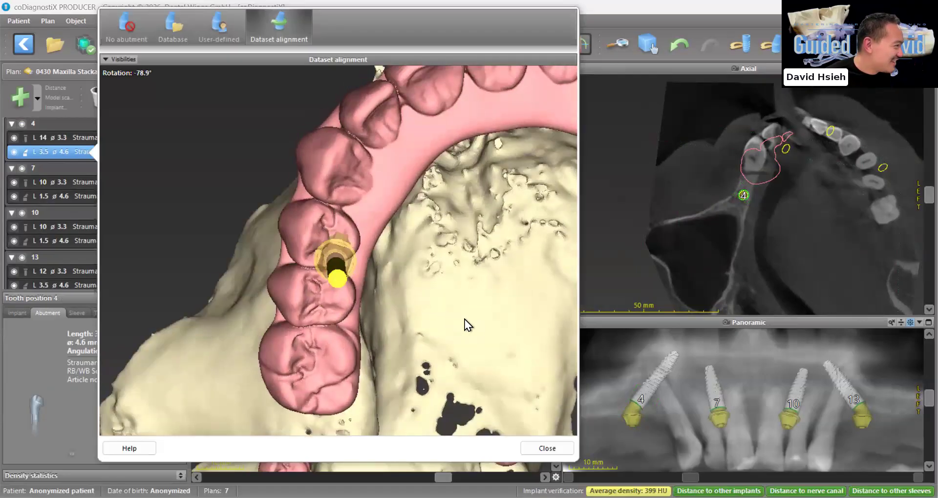
left_click(547, 448)
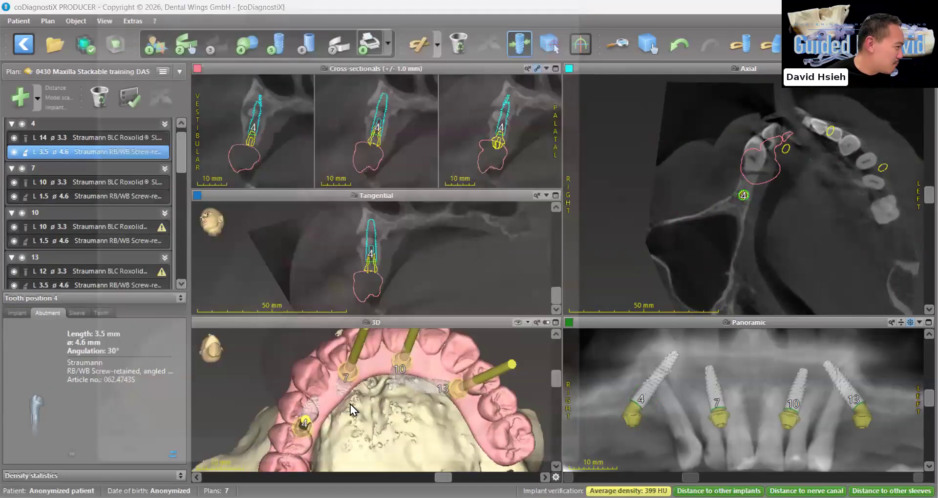
Check implant 7 against the bone in enlarged rotated tangential slices and set its length to 12 mm
left_click_drag(325, 394, 358, 380)
left_click(359, 381)
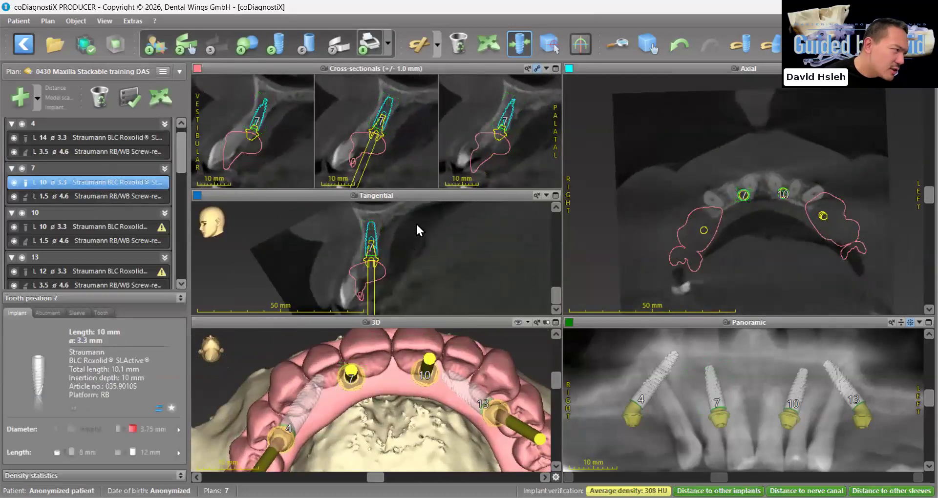
left_click(556, 196)
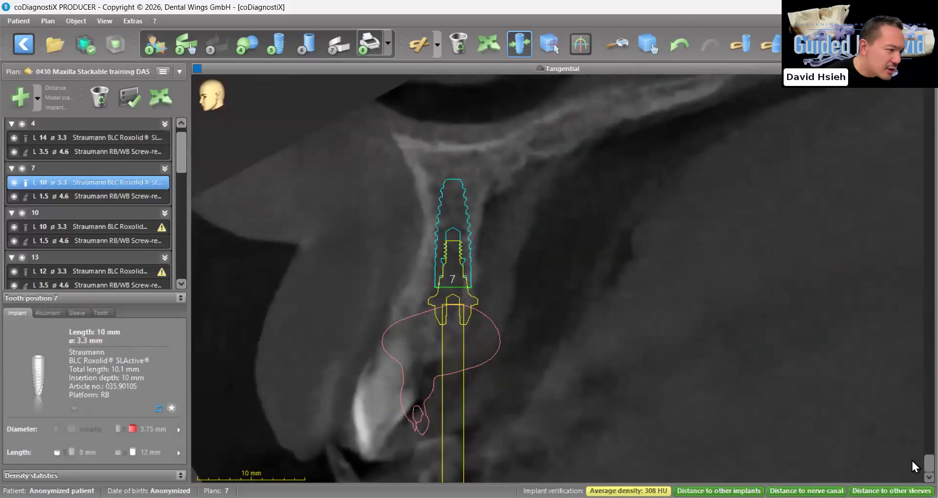
left_click_drag(912, 460, 912, 252)
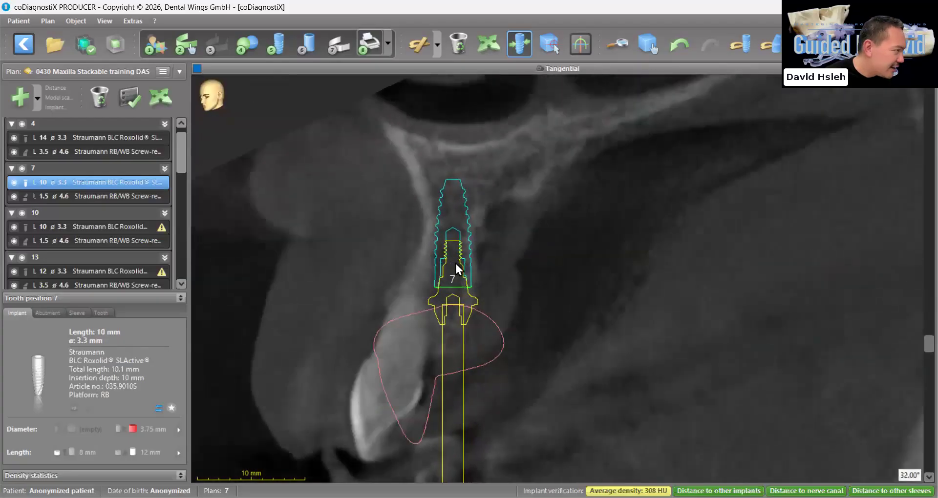
scroll(455, 262, "down", 5)
left_click(166, 96)
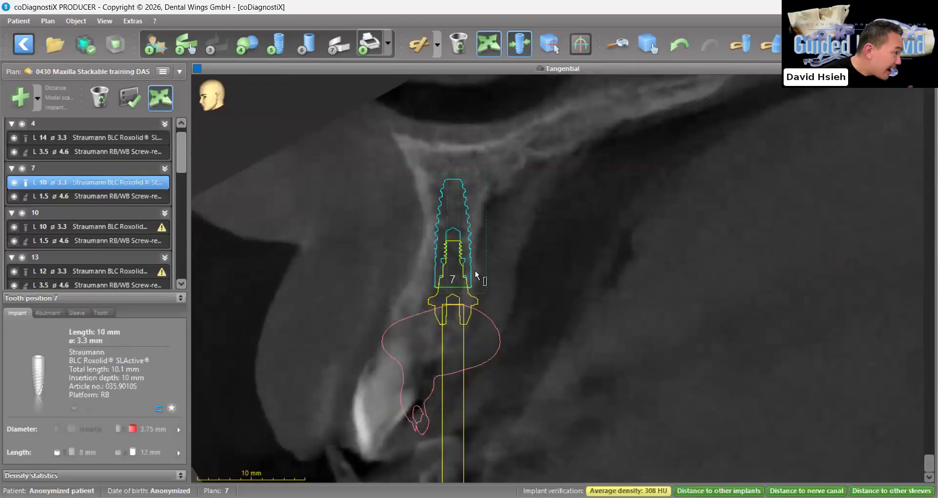
scroll(510, 306, "up", 3, "ctrl")
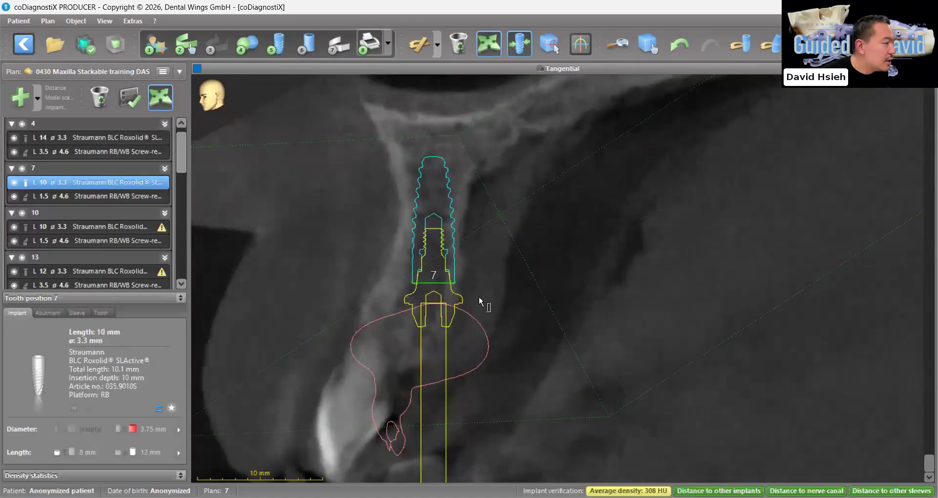
left_click_drag(419, 361, 418, 403)
left_click_drag(927, 462, 911, 302)
left_click(150, 452)
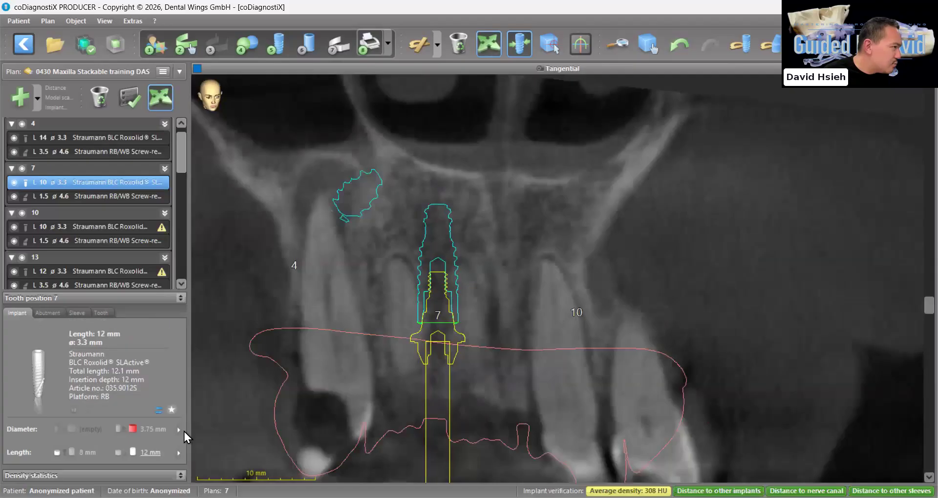
left_click_drag(911, 320, 912, 462)
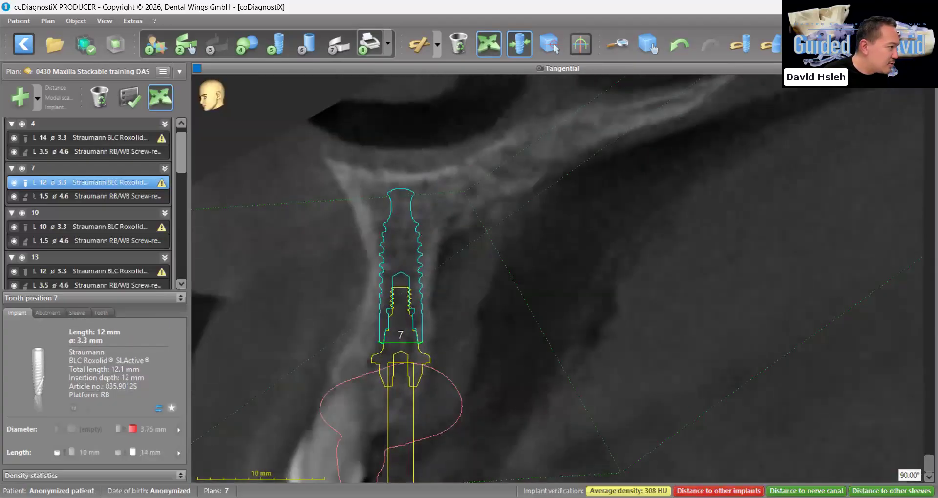
Change implant 7's abutment to the 2.5 mm straight 0° RB/WB screw-retained one and check it in a rotated tangential slice
left_click(396, 358)
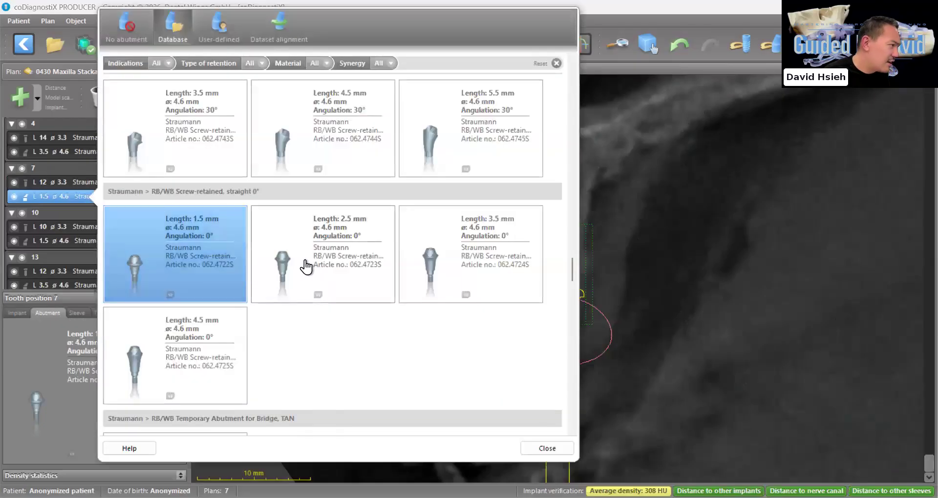
left_click(345, 289)
left_click(548, 448)
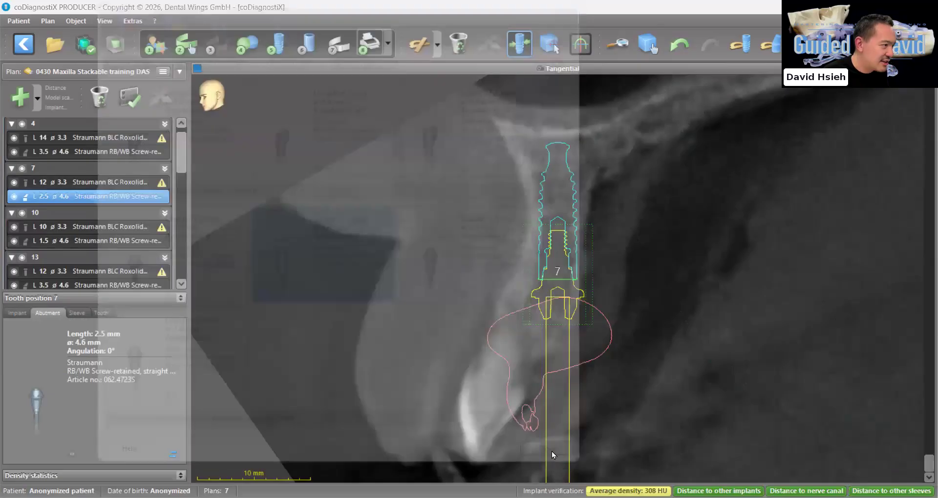
left_click_drag(924, 459, 920, 296)
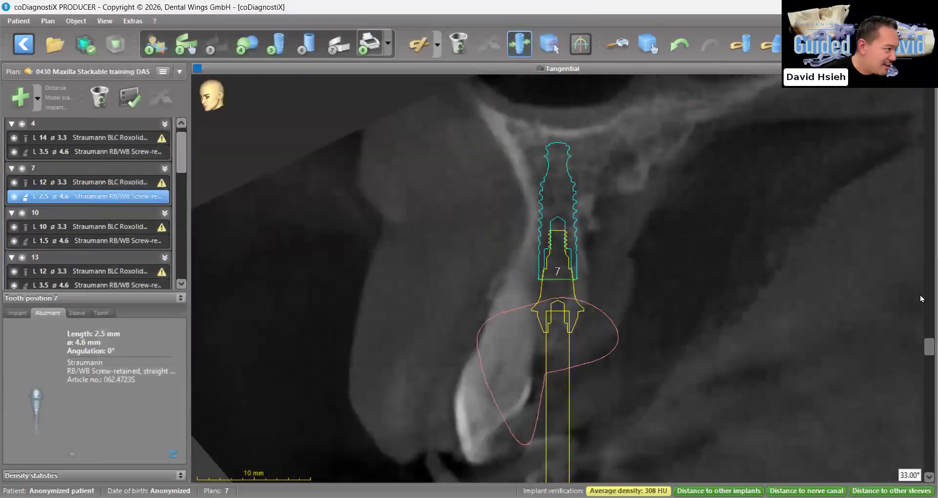
Check implant 7 in rotated tangential slices and change implant 10's abutment to the 2.5 mm straight 0° RB/WB screw-retained one
left_click(925, 212)
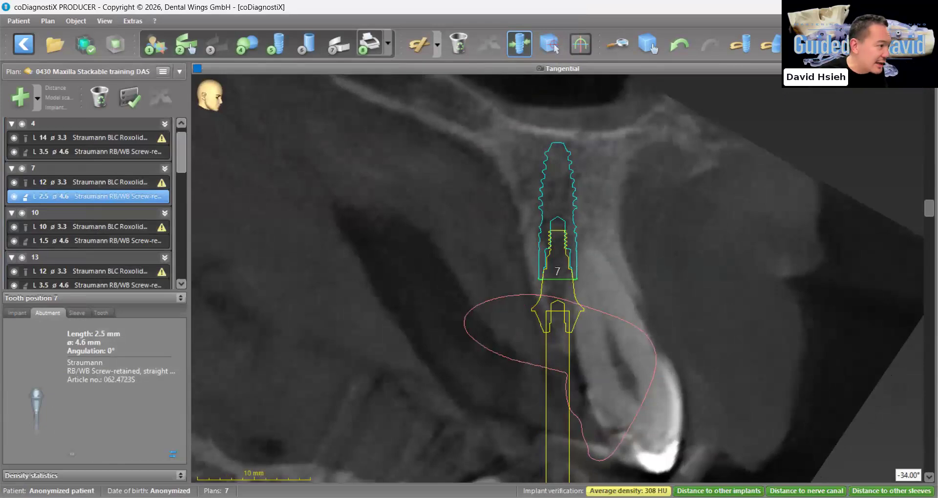
left_click_drag(927, 210, 927, 462)
left_click(74, 226)
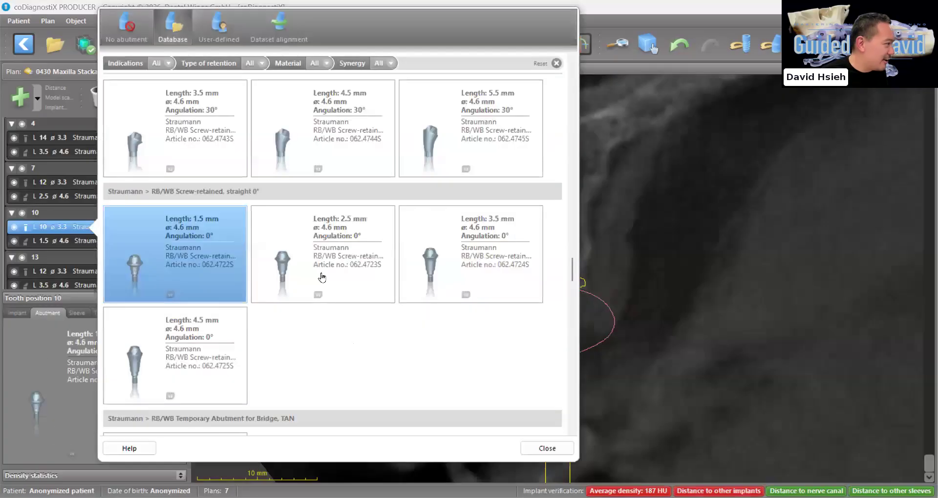
left_click(322, 275)
left_click(545, 448)
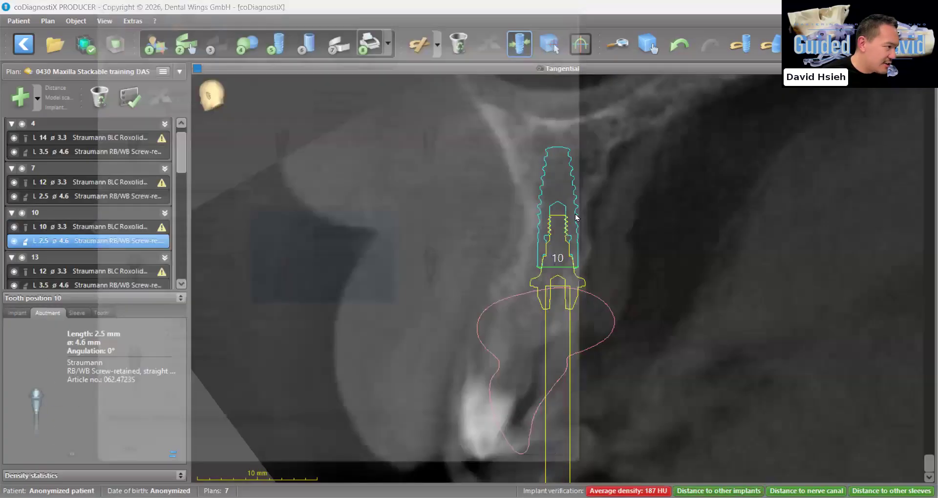
Set implant 10's length to 12 mm and check it against the bone in rotated tangential slices
left_click_drag(924, 470, 917, 304)
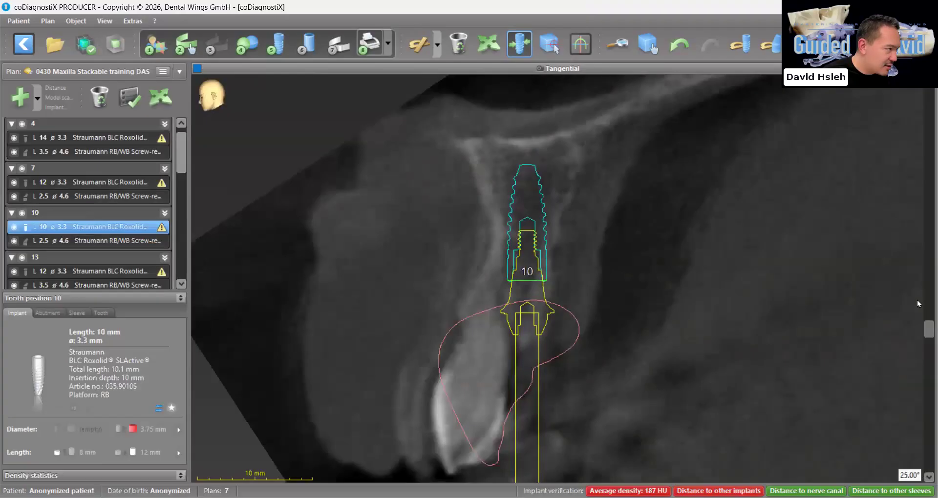
left_click_drag(902, 249, 902, 249)
left_click(147, 452)
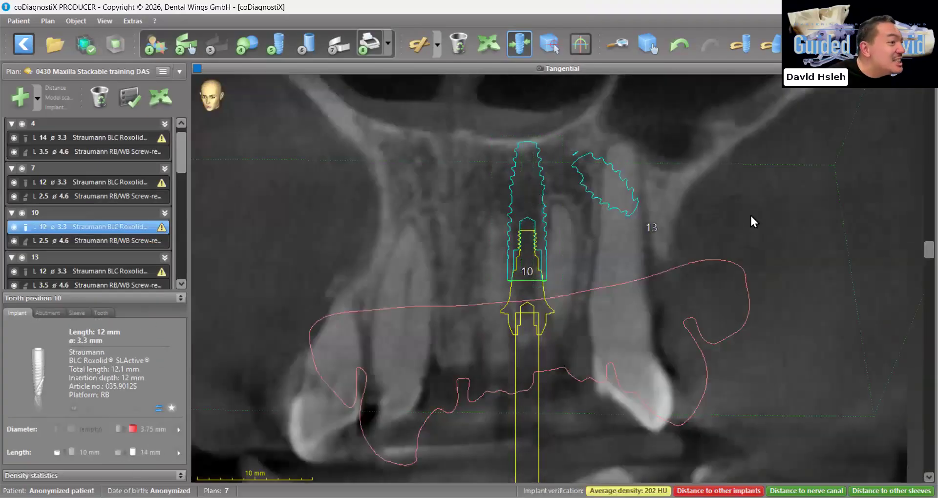
left_click_drag(913, 247, 879, 489)
left_click_drag(859, 447, 875, 286)
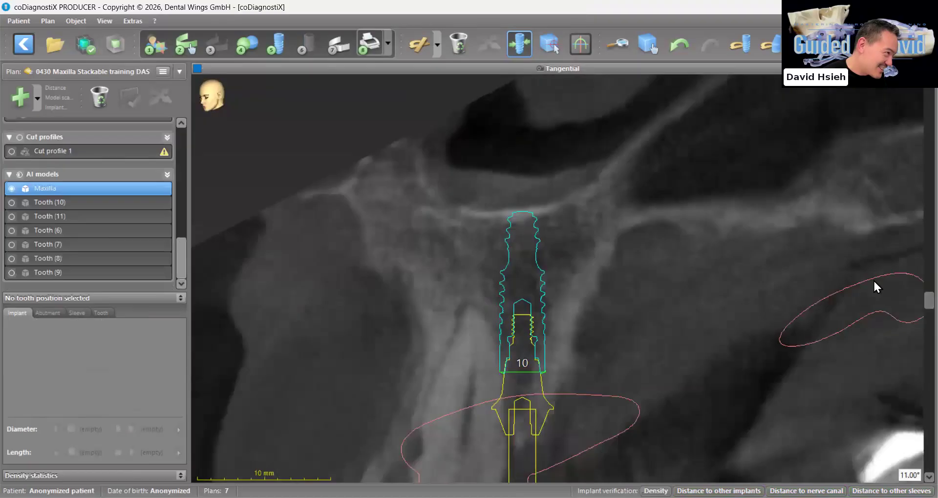
scroll(873, 288, "up", 5)
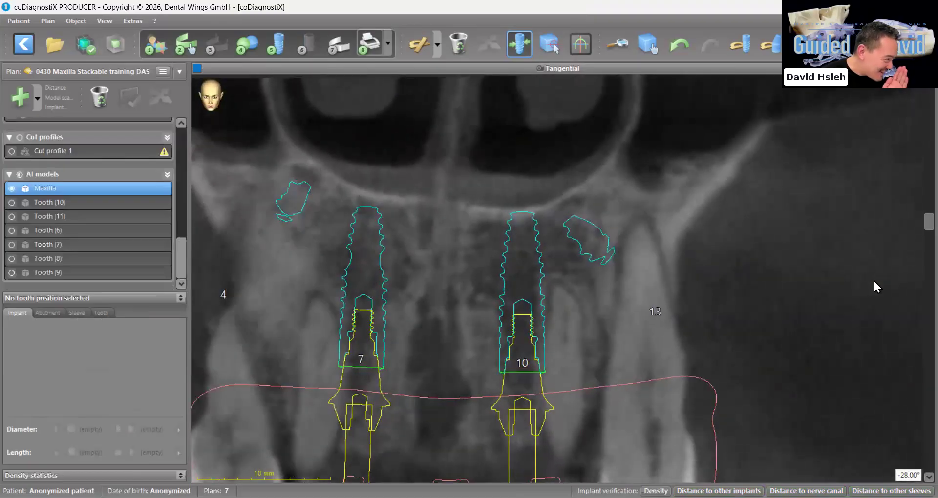
Fine-tune implant 10's position in the enlarged tangential slice
left_click(538, 326)
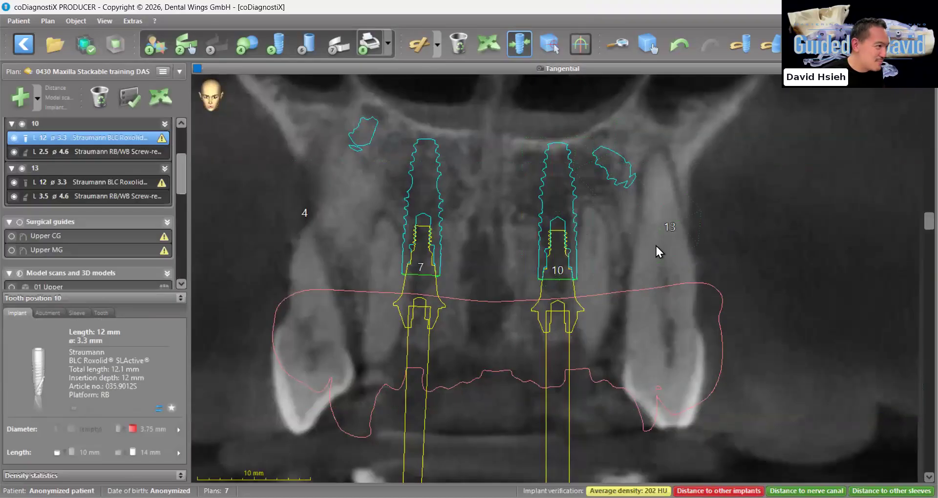
scroll(656, 247, "up", 3, "ctrl")
left_click_drag(538, 255, 531, 255)
right_click_drag(548, 269, 548, 273)
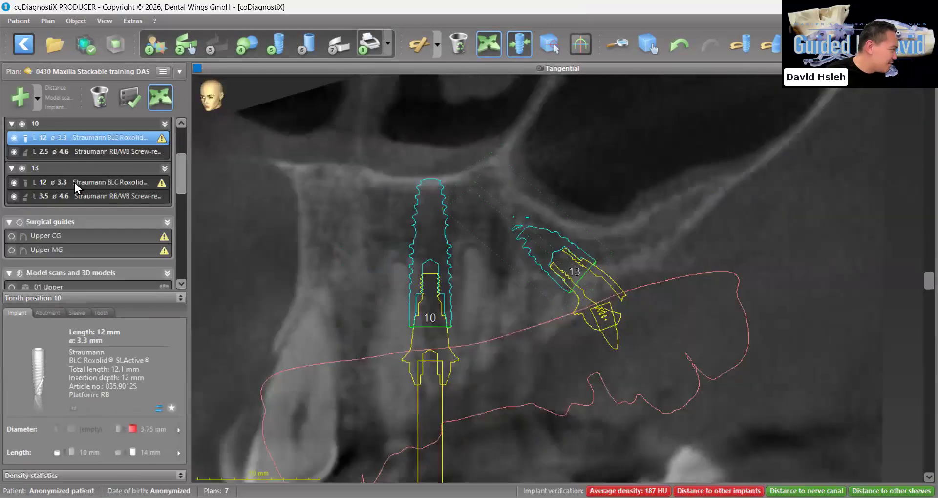
Select implant 13 and adjust its abutment's rotation to about 75° in the dataset alignment against the prosthesis
left_click(77, 181)
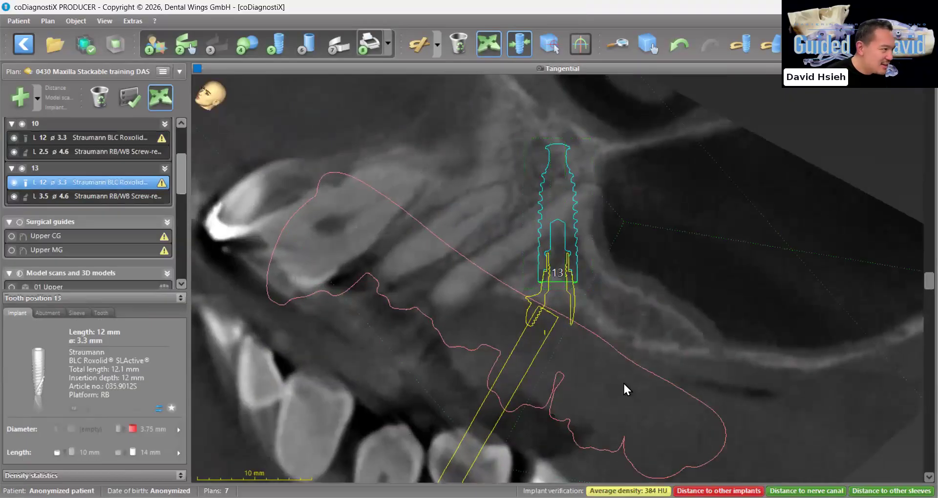
key("space")
scroll(482, 423, "up", 6)
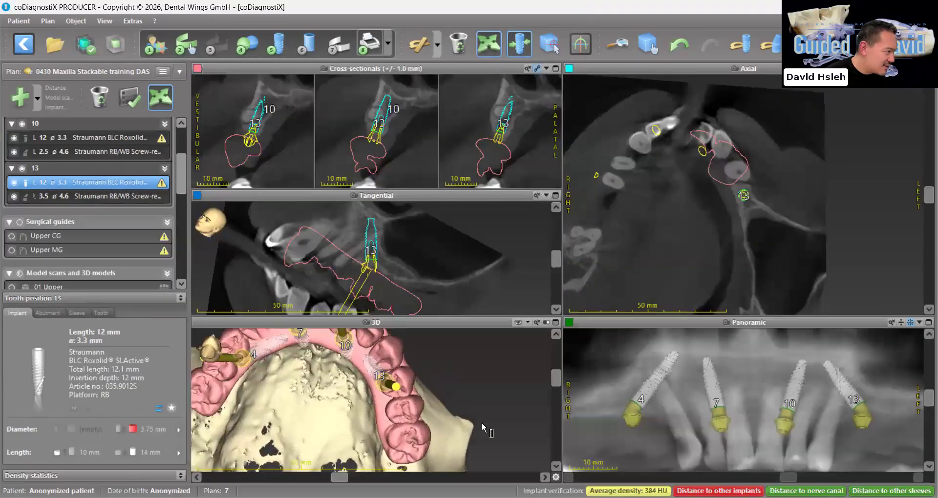
left_click(47, 314)
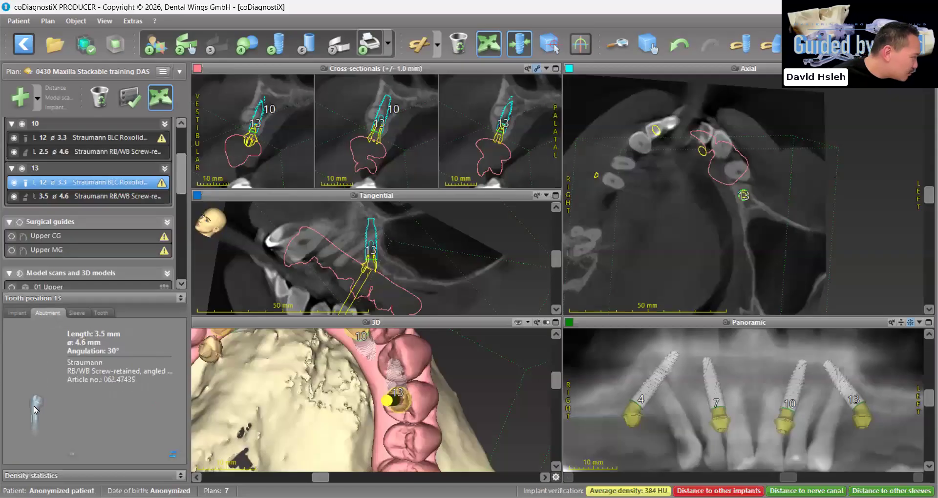
scroll(476, 295, "up", 1)
left_click_drag(236, 416, 271, 417)
left_click(138, 396)
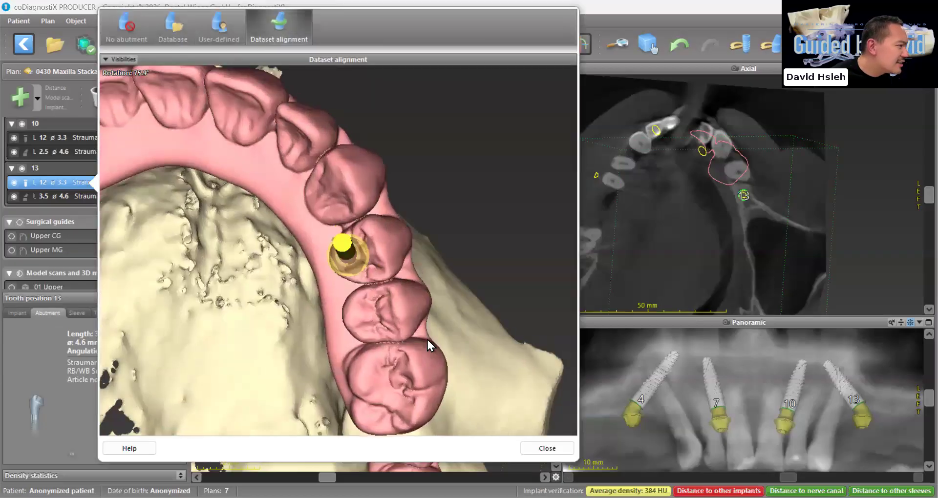
right_click_drag(451, 320, 473, 309)
mouse_move(474, 309)
left_mouse_down()
mouse_move(421, 320)
mouse_move(470, 314)
left_mouse_up()
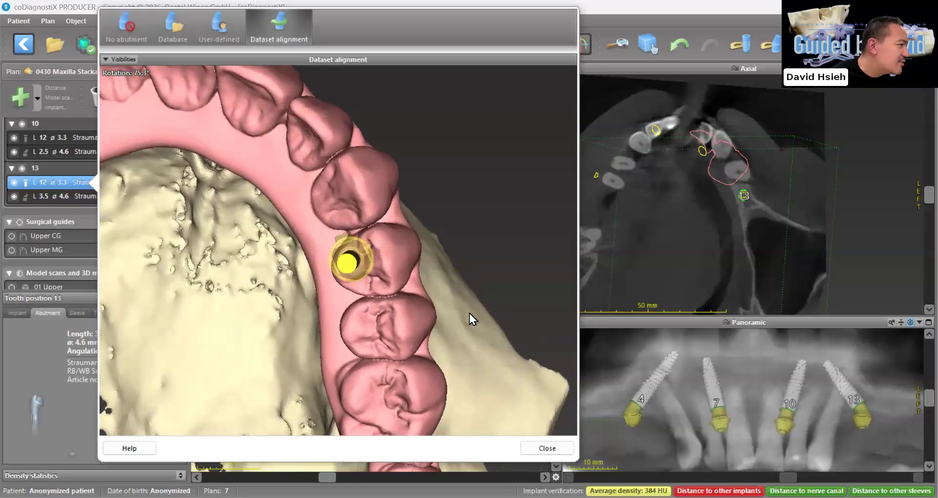
left_click(561, 455)
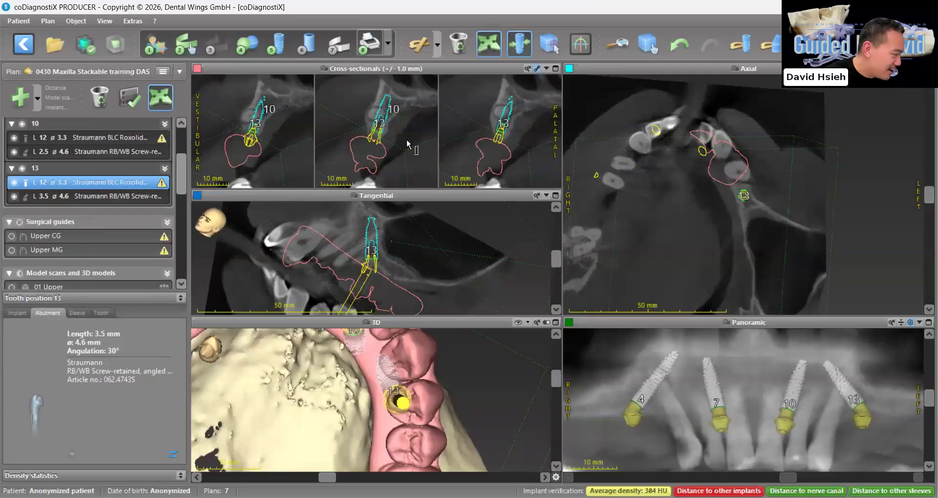
Adjust implant 13's inclination in the enlarged cross-sections, tilting its apex slightly palatally, and check its exit on the 3D prosthesis
scroll(393, 110, "up", 3)
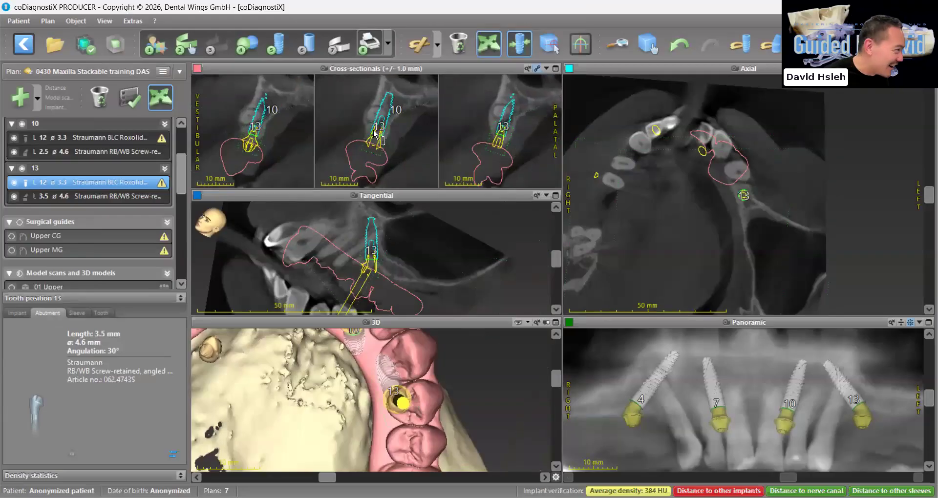
scroll(390, 102, "up", 1)
left_click_drag(395, 93, 401, 93)
left_click_drag(435, 395, 439, 398)
mouse_move(383, 157)
left_mouse_down()
mouse_move(380, 132)
mouse_move(381, 157)
left_mouse_up()
left_click_drag(400, 91, 400, 94)
left_click_drag(450, 395, 581, 428)
Shift implant 13's shoulder slightly distally in the panoramic slice and check the abutment's exit on the prosthesis
left_click_drag(849, 402, 862, 403)
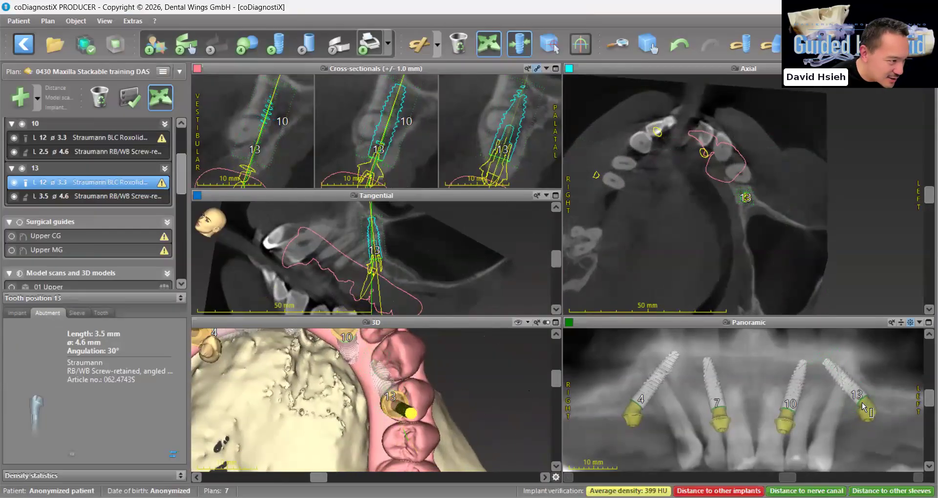
left_click_drag(494, 438, 485, 442)
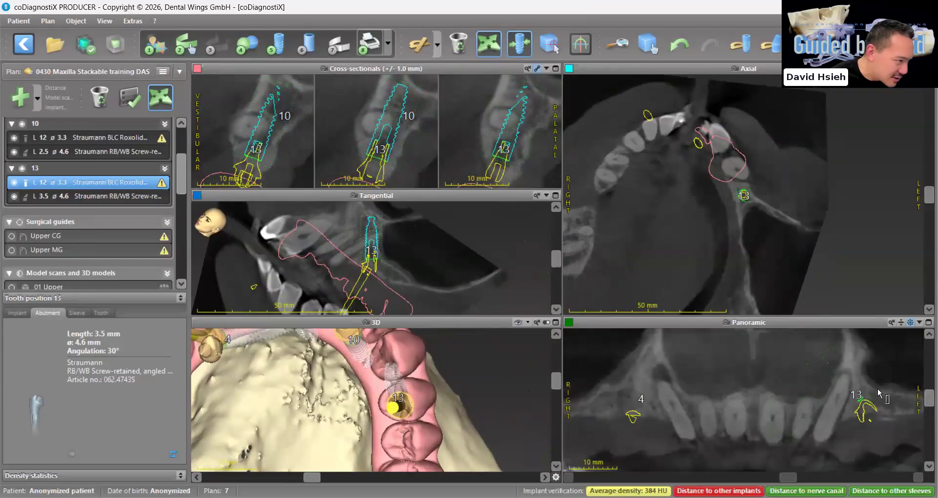
left_click_drag(859, 406, 862, 406)
left_click_drag(435, 418, 551, 332)
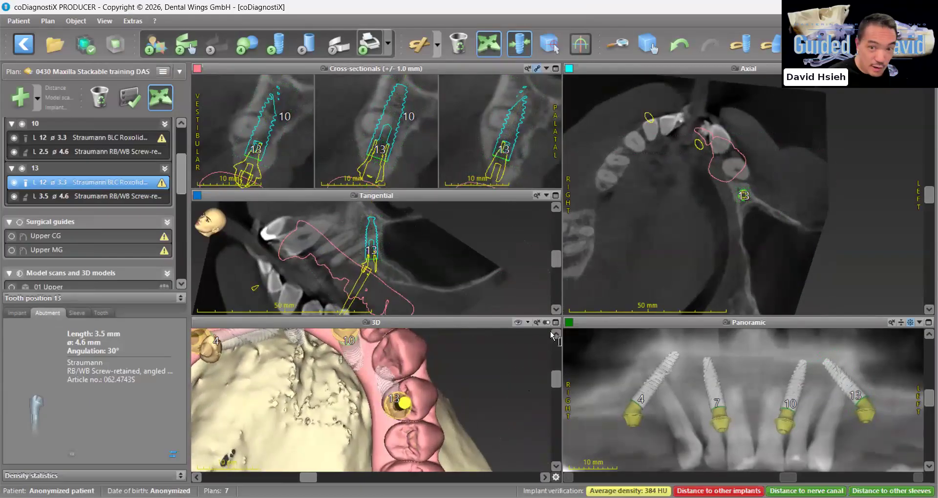
Examine the screw channel directions and exit positions of all four abutments on the 3D prosthesis from the front and the occlusal side
left_click(555, 323)
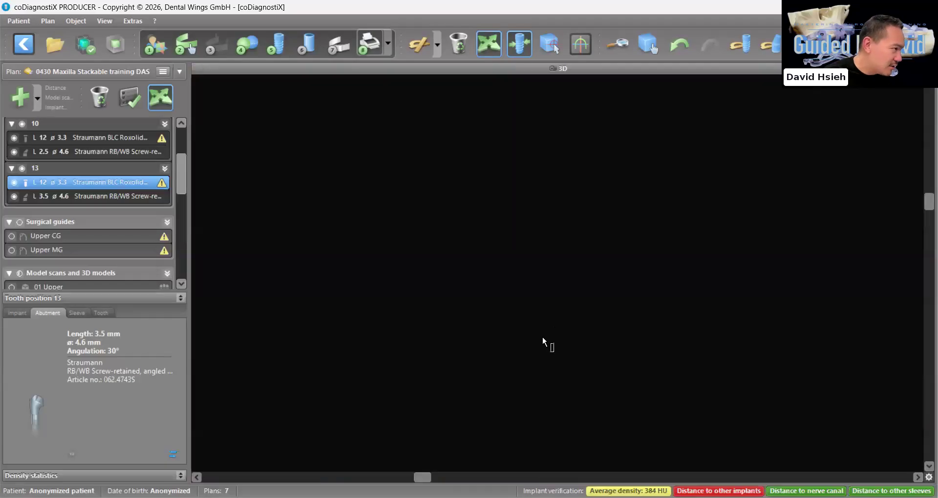
scroll(623, 327, "down", 5)
scroll(623, 324, "down", 5)
left_click_drag(623, 323, 676, 284)
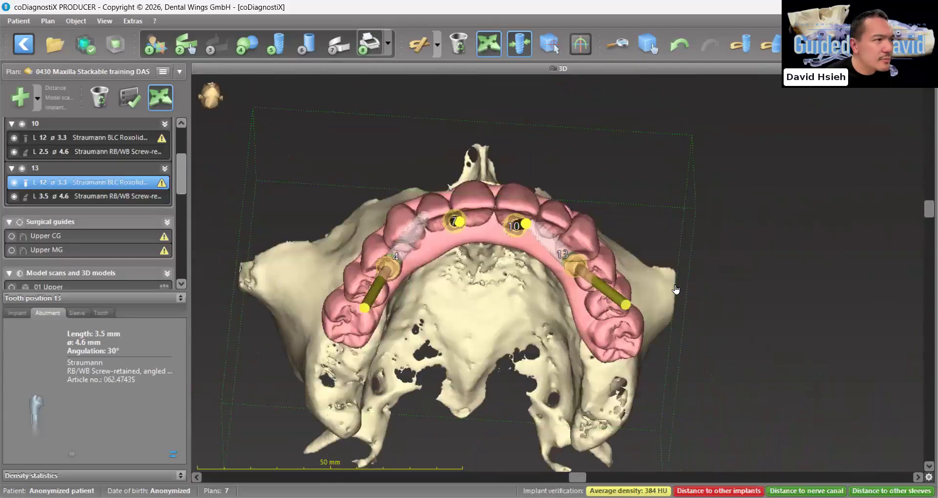
scroll(772, 439, "down", 3)
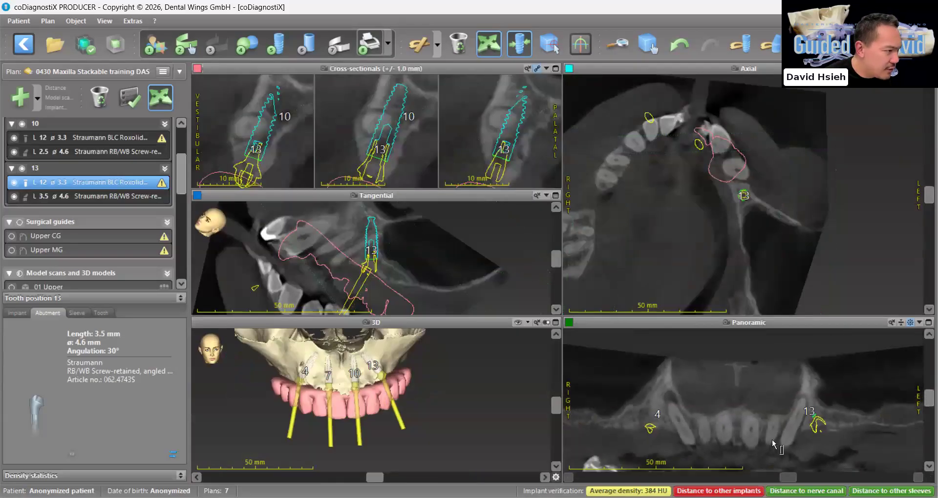
mouse_move(466, 434)
left_mouse_down()
mouse_move(306, 380)
mouse_move(417, 381)
mouse_move(443, 390)
mouse_move(448, 408)
mouse_move(432, 410)
left_mouse_up()
scroll(531, 343, "up", 2)
left_click(556, 323)
scroll(527, 227, "down", 2)
scroll(527, 226, "down", 2)
left_click_drag(527, 227, 482, 226)
scroll(483, 223, "up", 3)
right_click_drag(550, 222, 550, 223)
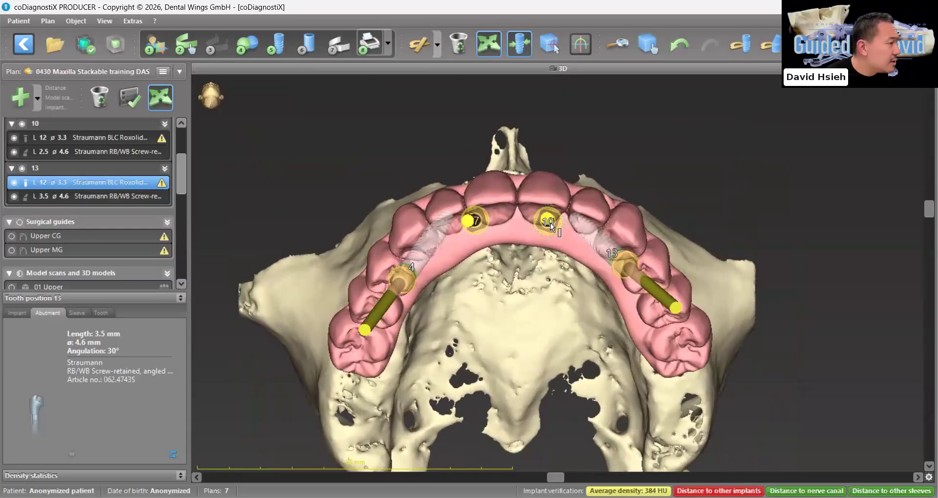
left_click_drag(622, 261, 671, 264)
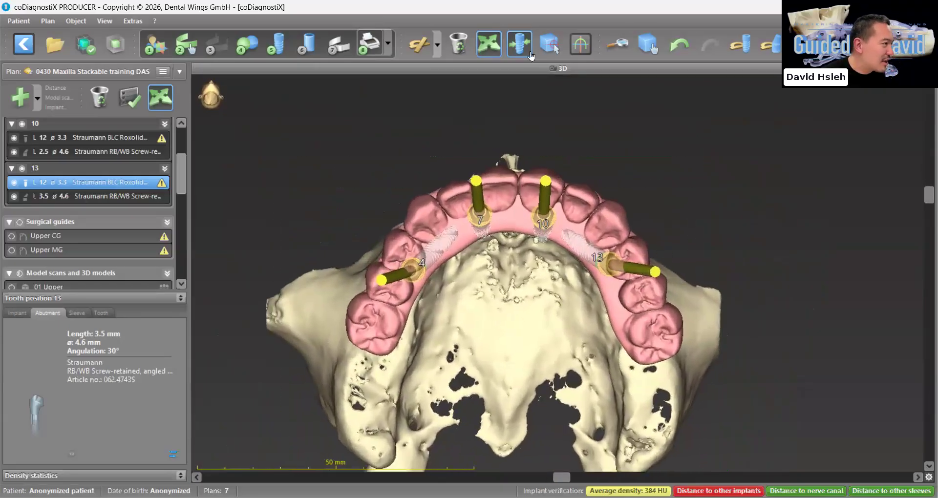
Measure the distances between abutments 7 and 10 and between abutments 4 and 13 on the 3D model
left_click(438, 45)
left_click(442, 69)
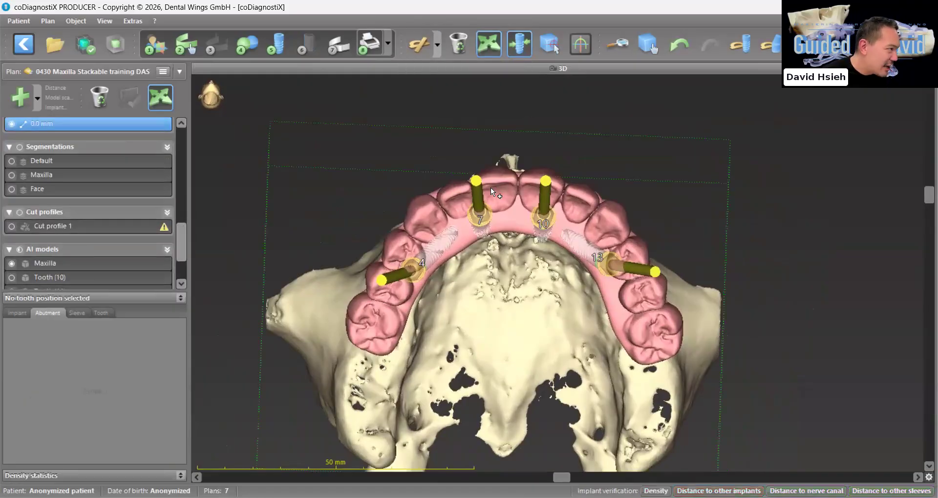
left_click(482, 214)
left_click(545, 215)
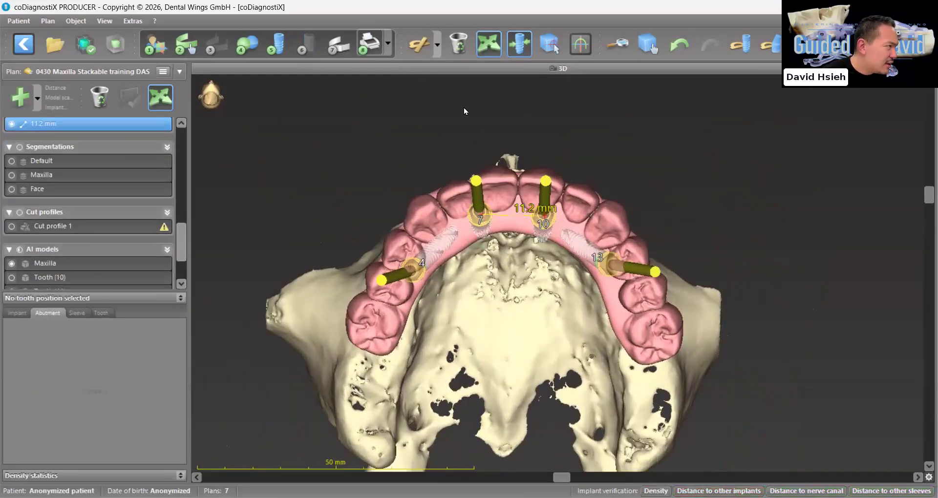
left_click(435, 53)
left_click(450, 70)
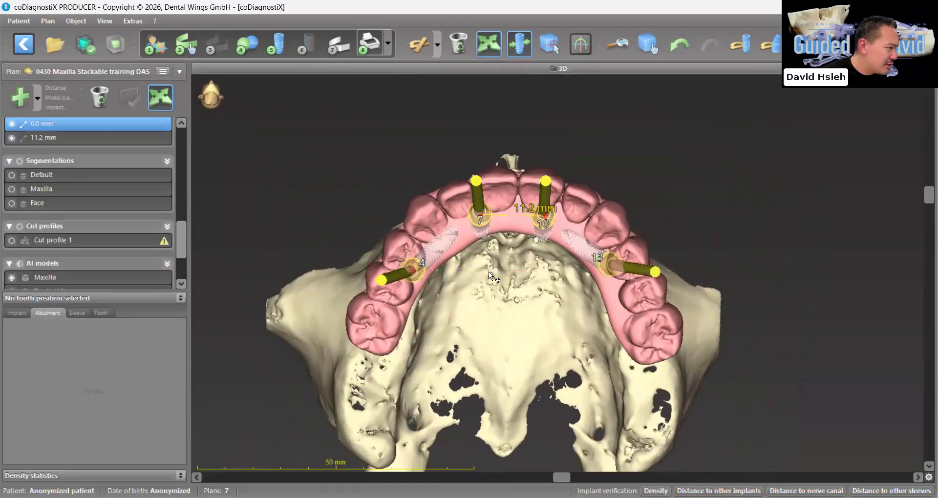
left_click(611, 267)
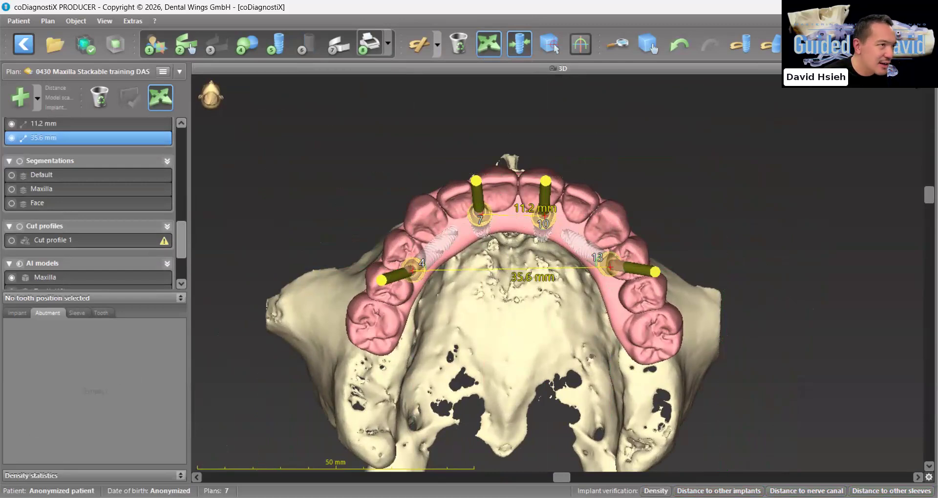
Turn off the implant-aligned view and measure the distance between abutments 7 and 10 on enlarged axial slice -120
left_click(929, 69)
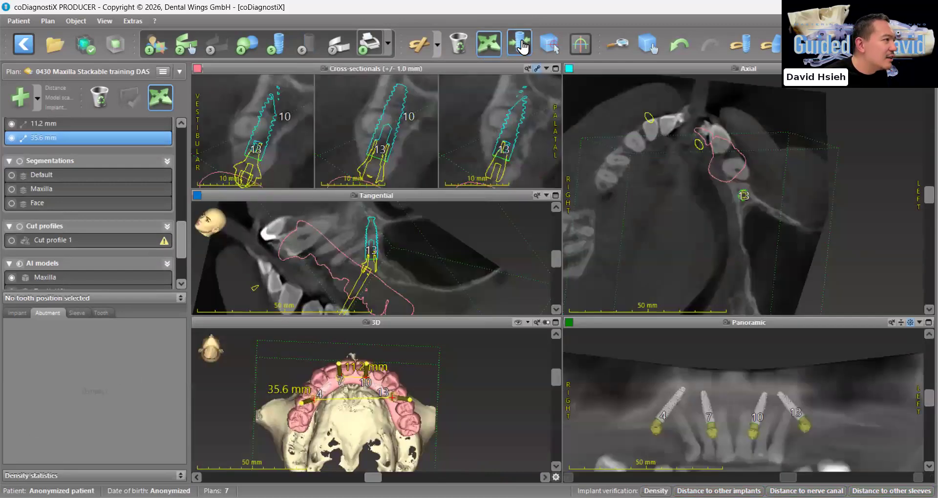
left_click(519, 43)
left_click(930, 69)
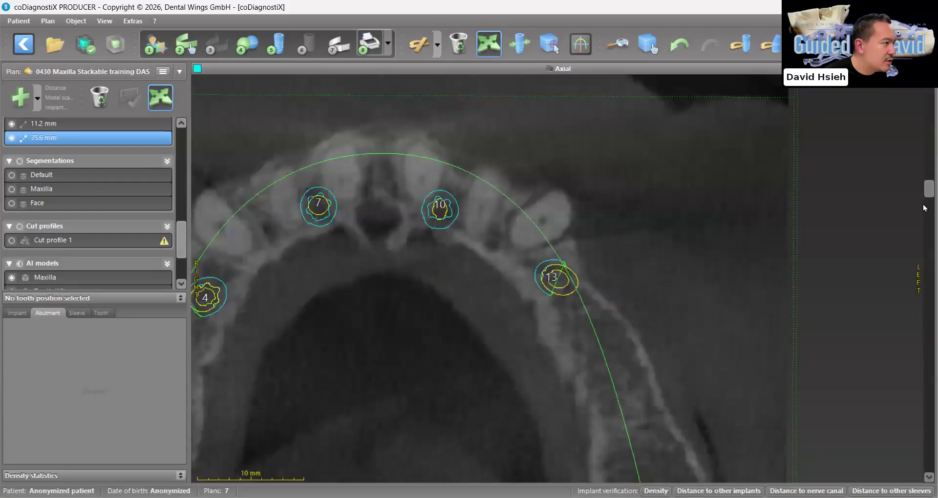
left_click_drag(924, 211, 923, 204)
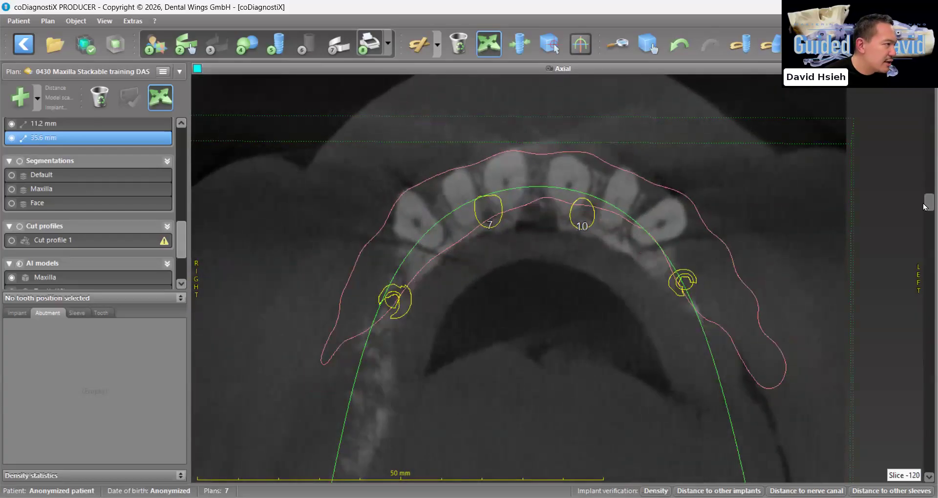
left_click(441, 47)
left_click(486, 205)
left_click(583, 210)
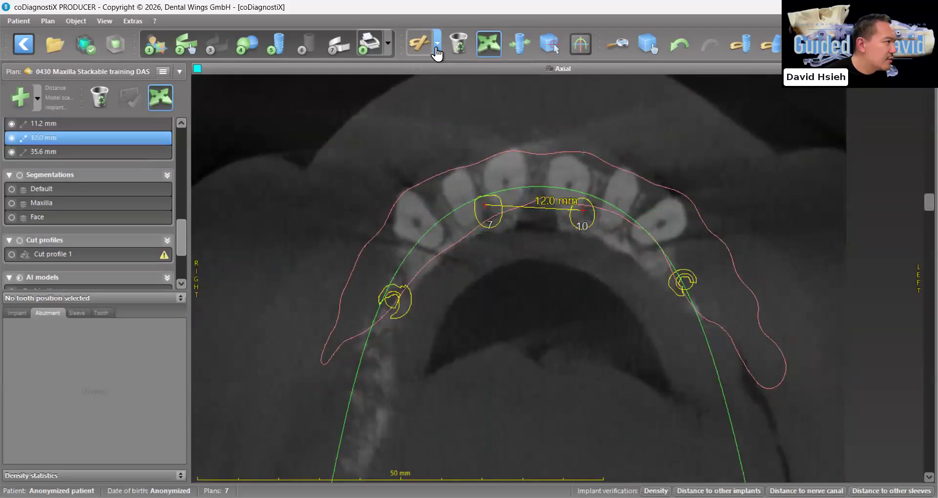
Measure the distance between abutments 4 and 13 and the anteroposterior spread between the two connecting lines on the axial slice
left_click(436, 48)
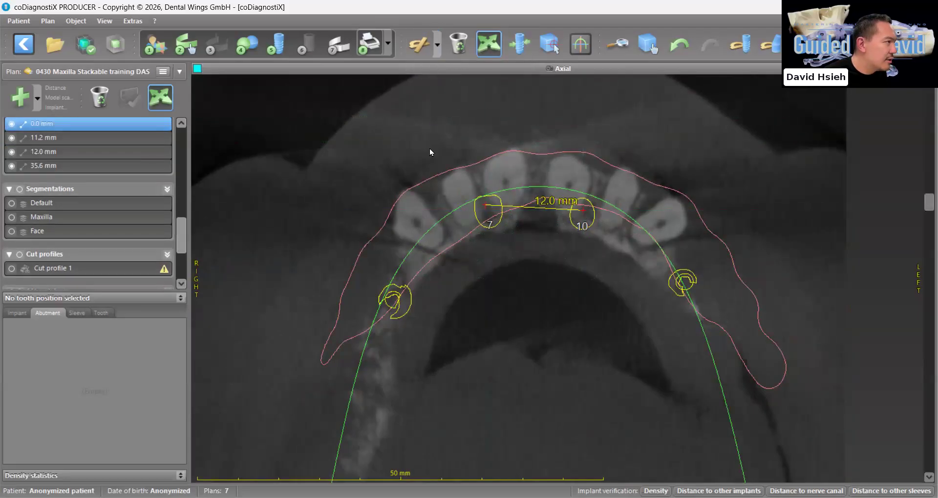
left_click(680, 290)
left_click(435, 51)
left_click(534, 208)
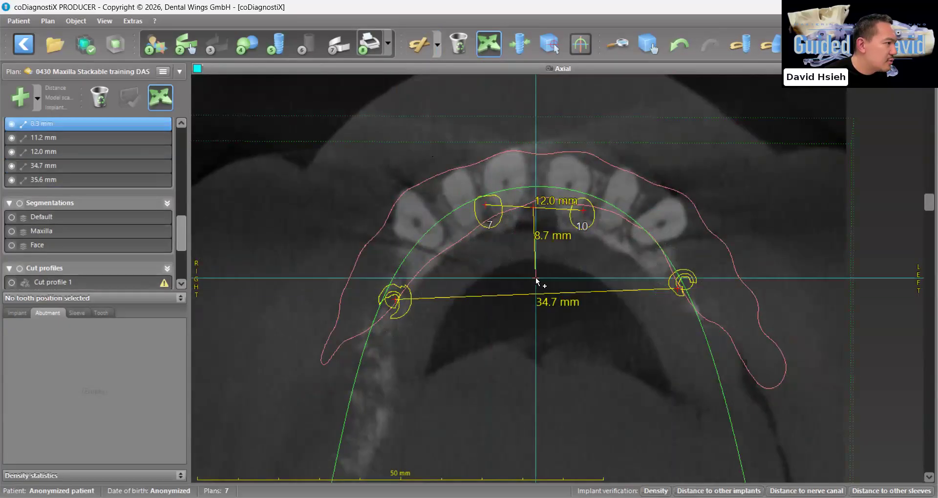
left_click(535, 295)
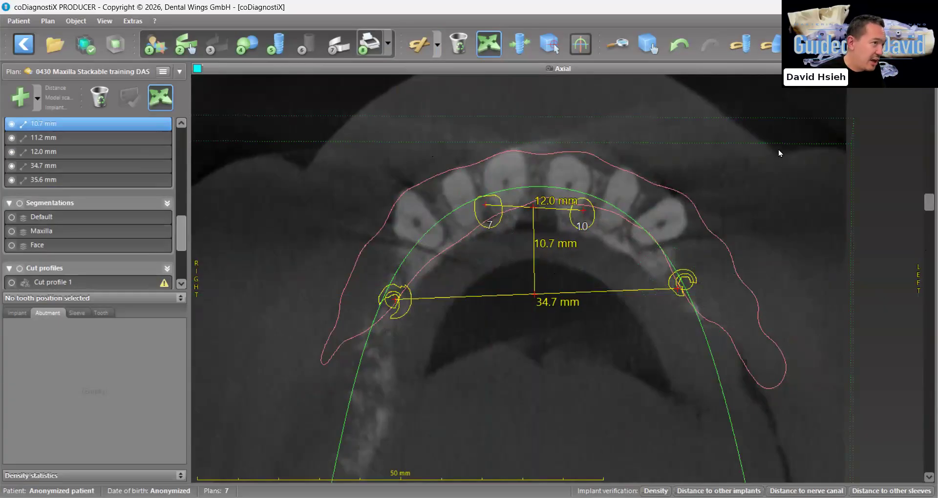
Measure the distal cantilever on the 3D model from abutment 13 to the back edge of the last molar on the prosthesis
left_click(929, 69)
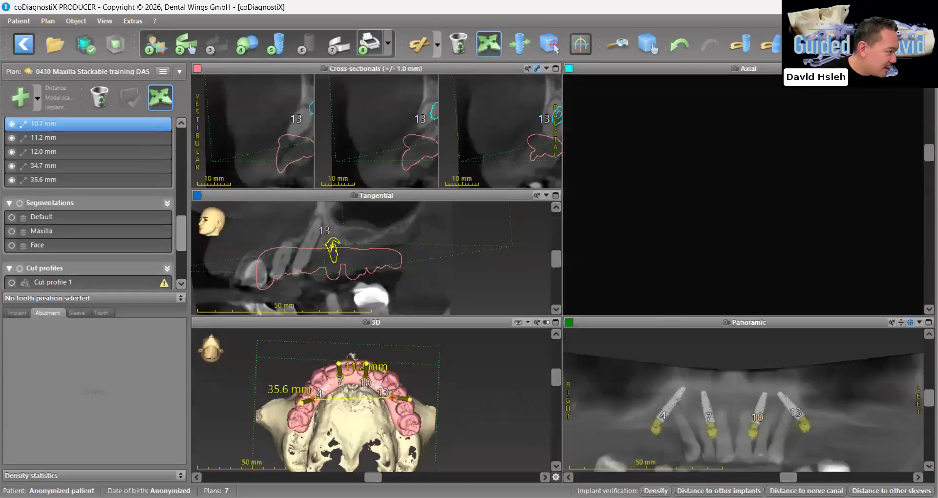
left_click(556, 323)
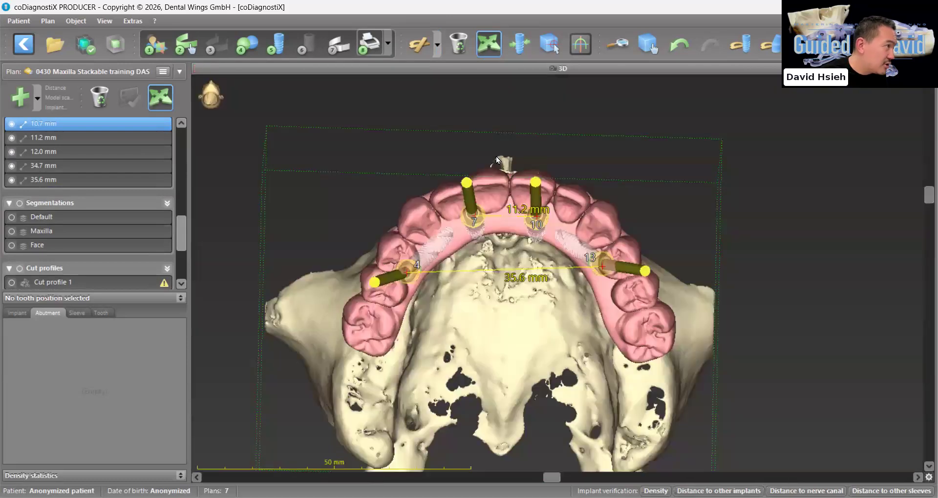
left_click(439, 52)
left_click(447, 67)
left_click(557, 265)
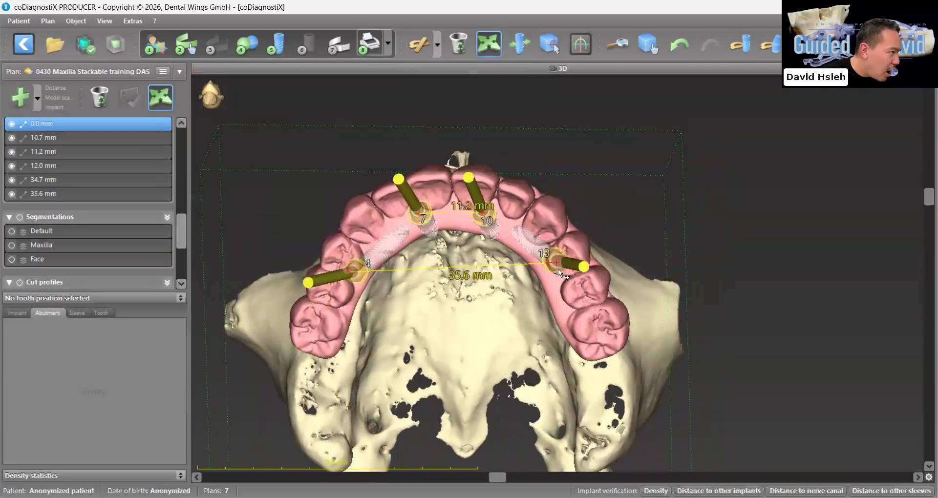
left_click(589, 340)
left_click_drag(590, 342, 595, 354)
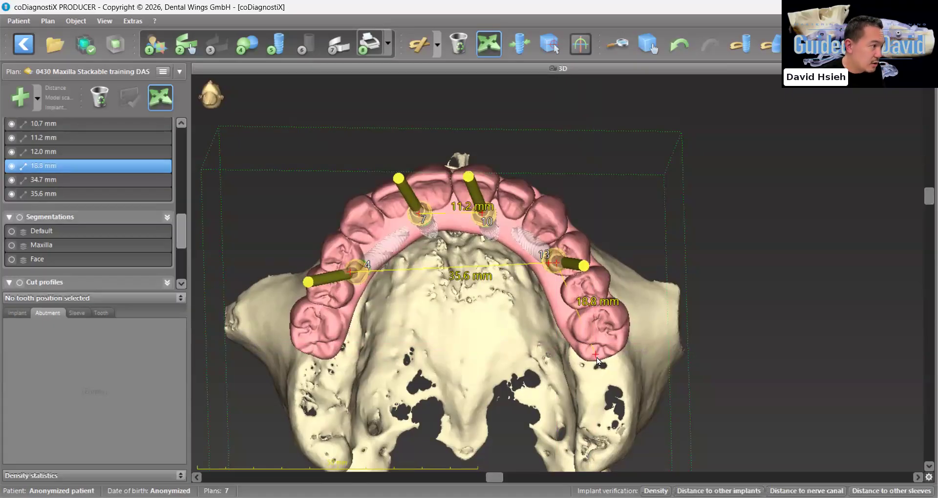
right_click_drag(593, 326, 590, 297)
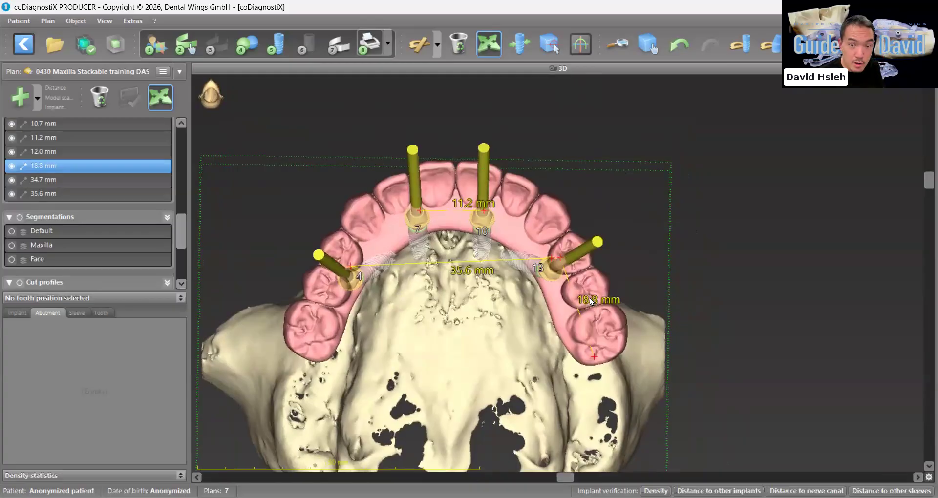
right_click_drag(590, 302, 593, 337)
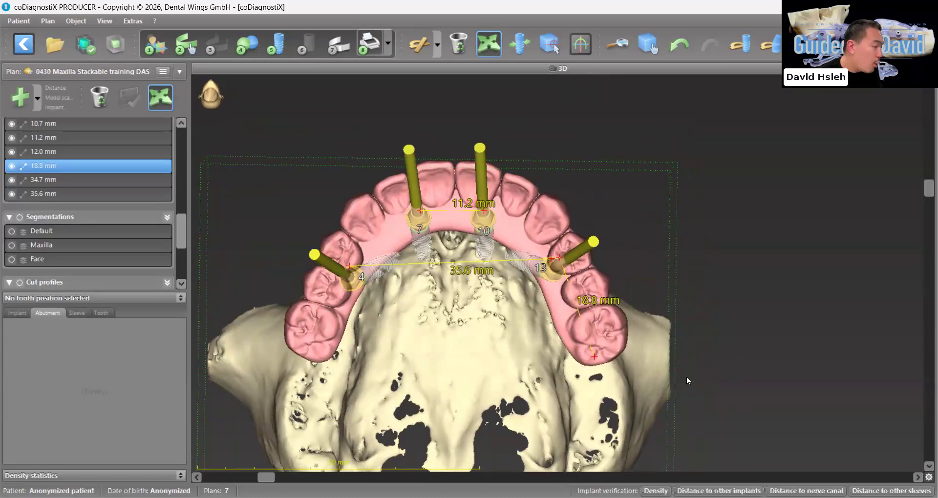
left_click_drag(541, 245, 559, 248)
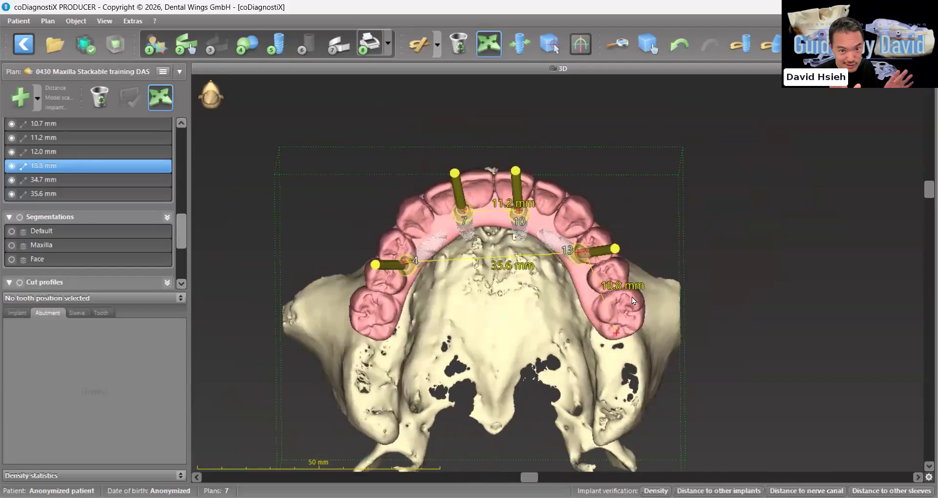
left_click_drag(646, 305, 653, 302)
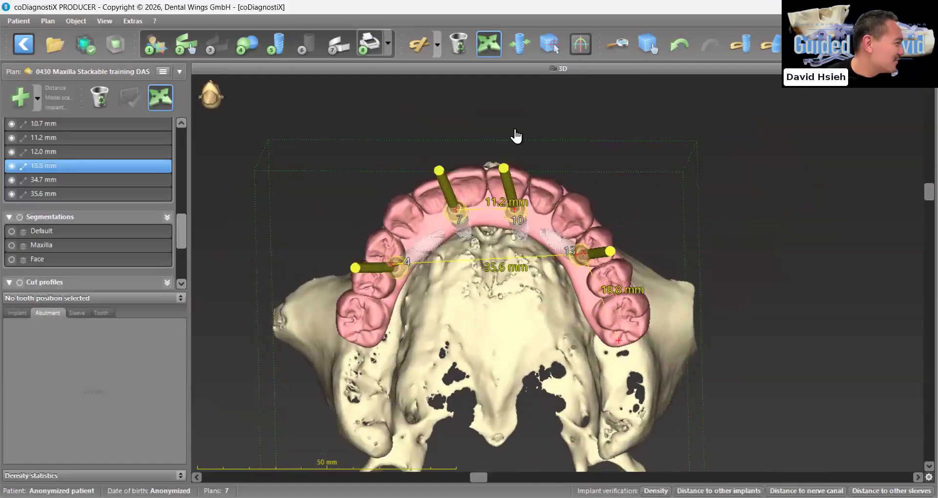
Delete the whole group of distance measurements from the plan
scroll(55, 268, "up", 4)
scroll(55, 268, "down", 3)
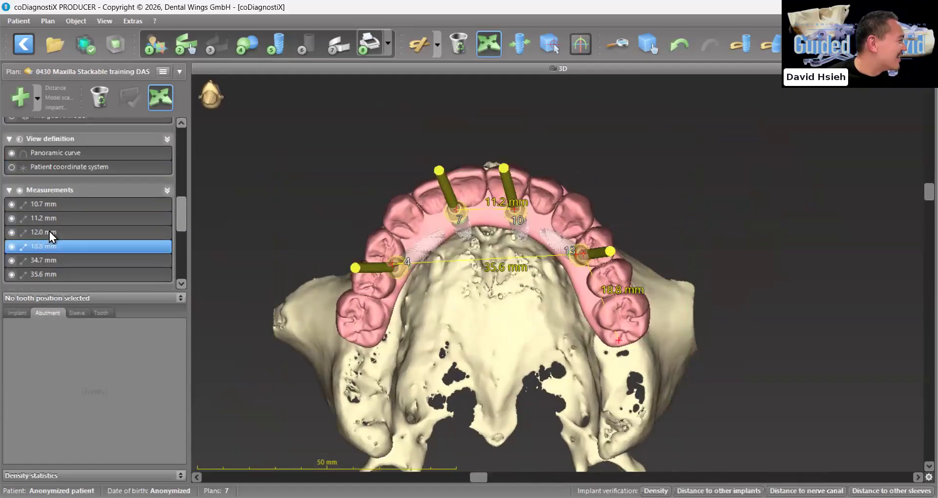
left_click(51, 191)
right_click(61, 193)
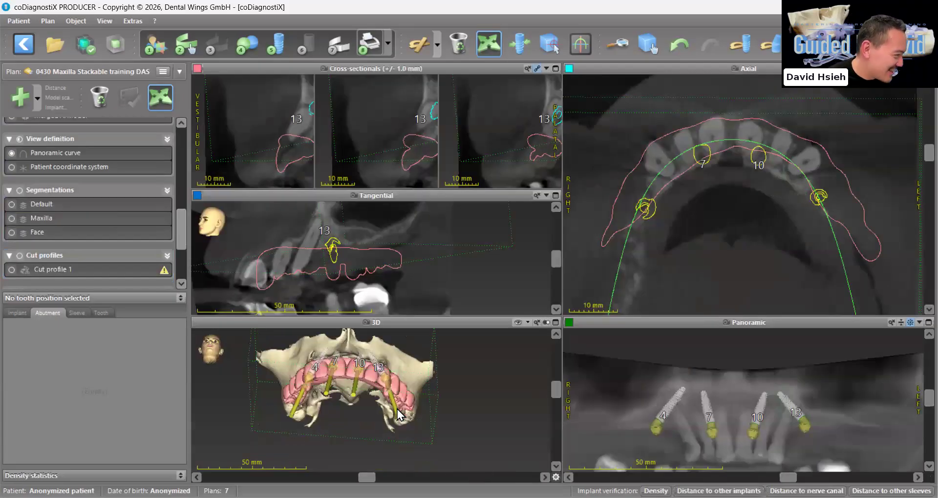
left_click_drag(396, 410, 405, 442)
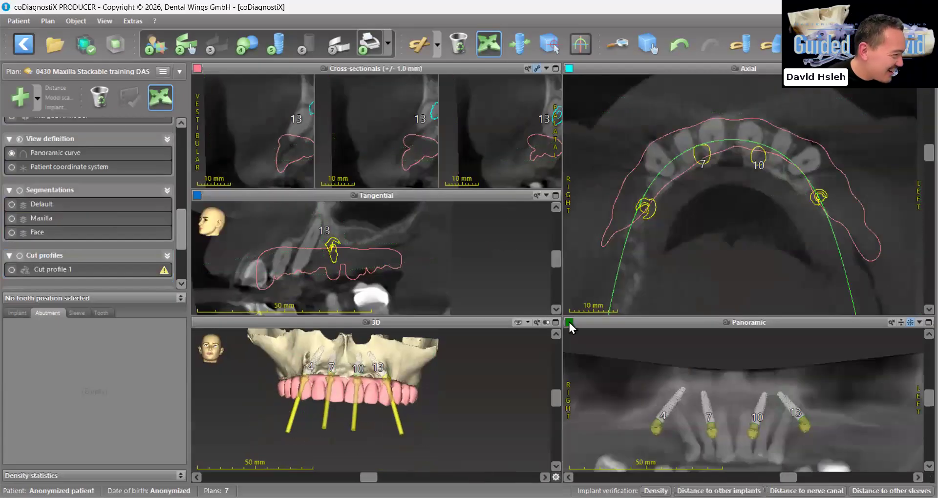
Examine all four implants and abutments on the 3D prosthesis from the front and on the enlarged panoramic view
scroll(665, 422, "up", 2)
scroll(432, 429, "up", 4)
scroll(432, 428, "up", 2)
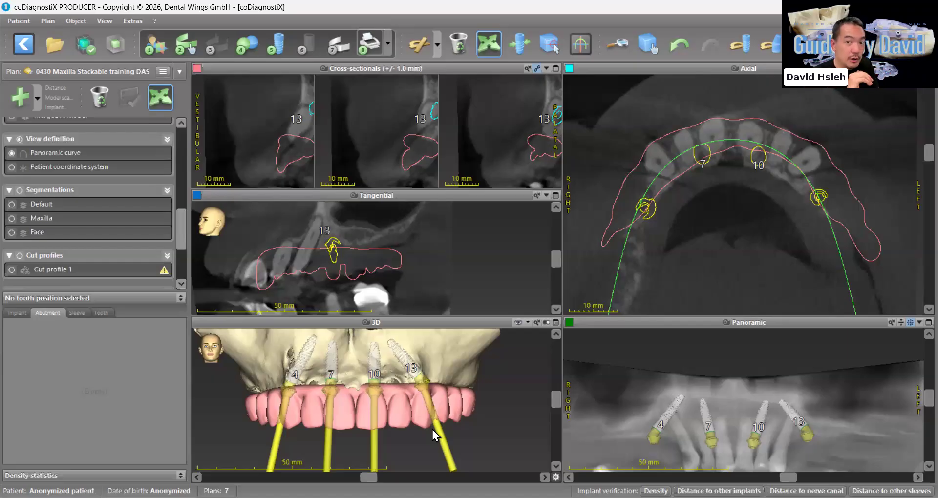
scroll(778, 417, "up", 4)
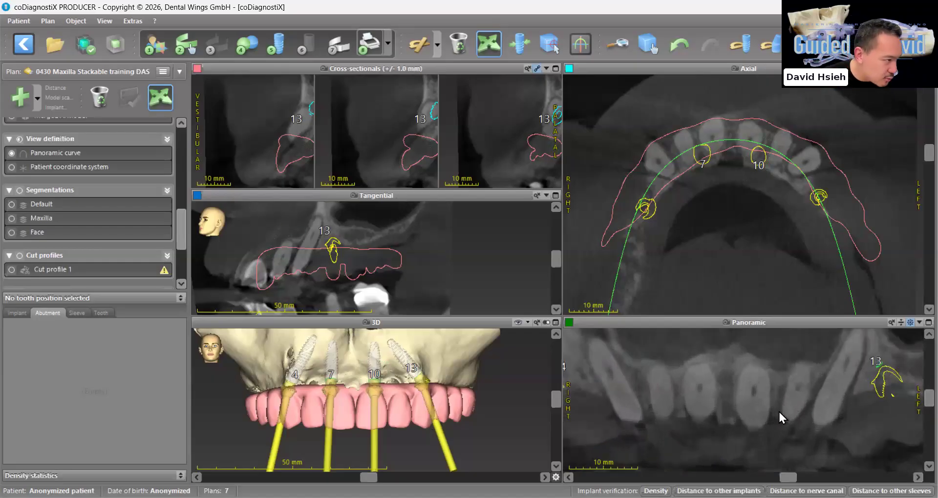
left_click(928, 324)
scroll(537, 310, "down", 4)
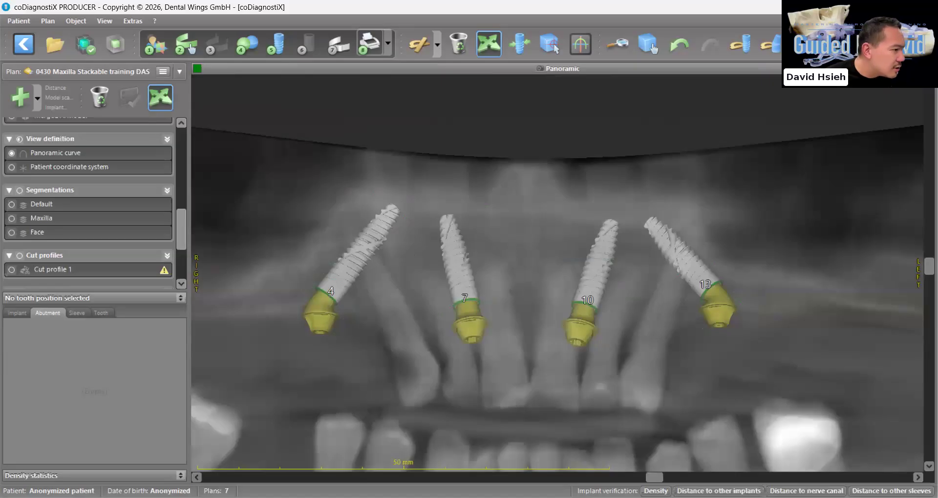
left_click(928, 69)
Align the views to implant 10 and rotate its enlarged tangential view to 90°
left_click(763, 403)
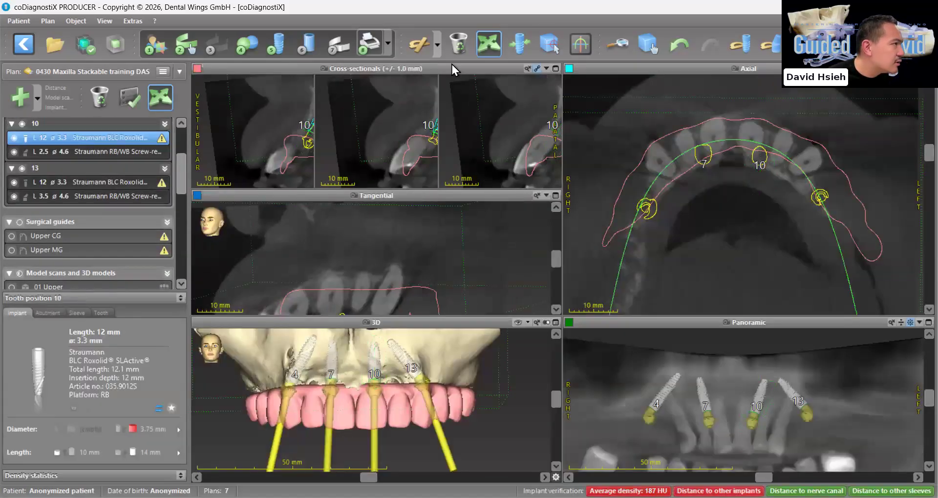
left_click(519, 44)
left_click(556, 195)
left_click_drag(926, 285, 924, 302)
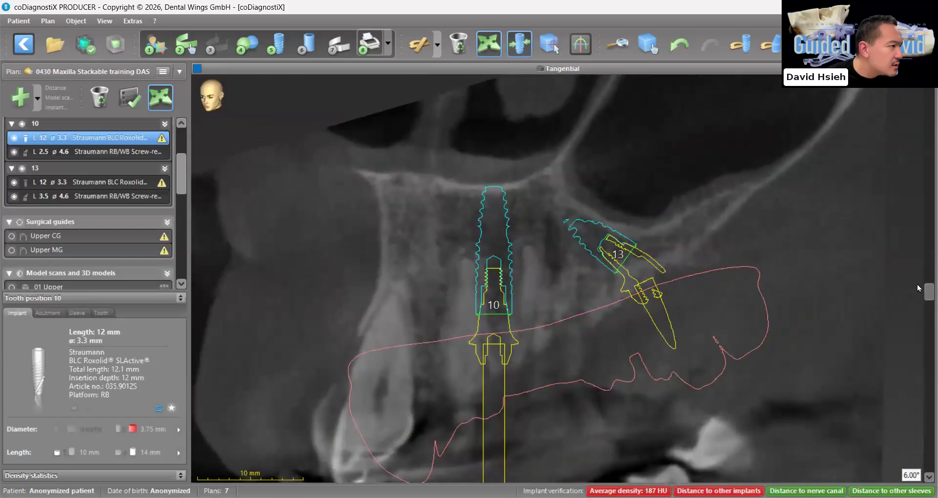
scroll(543, 313, "up", 3)
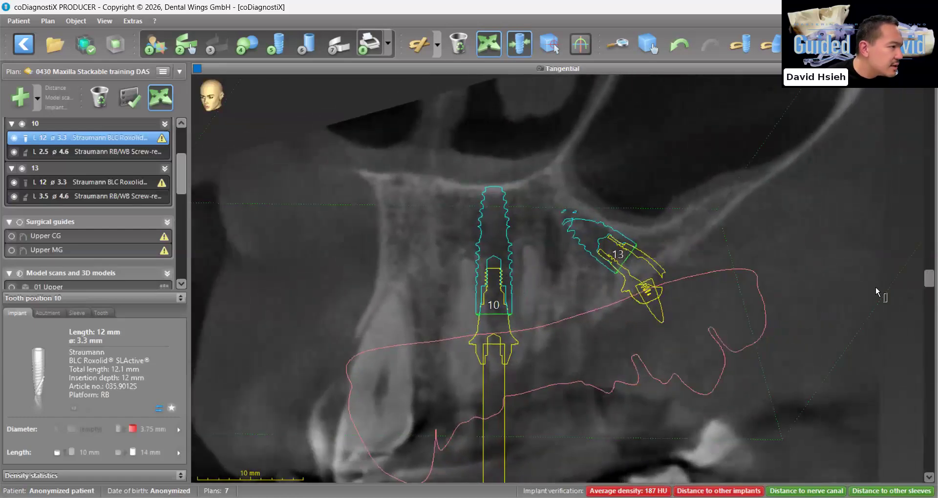
left_click_drag(926, 280, 913, 496)
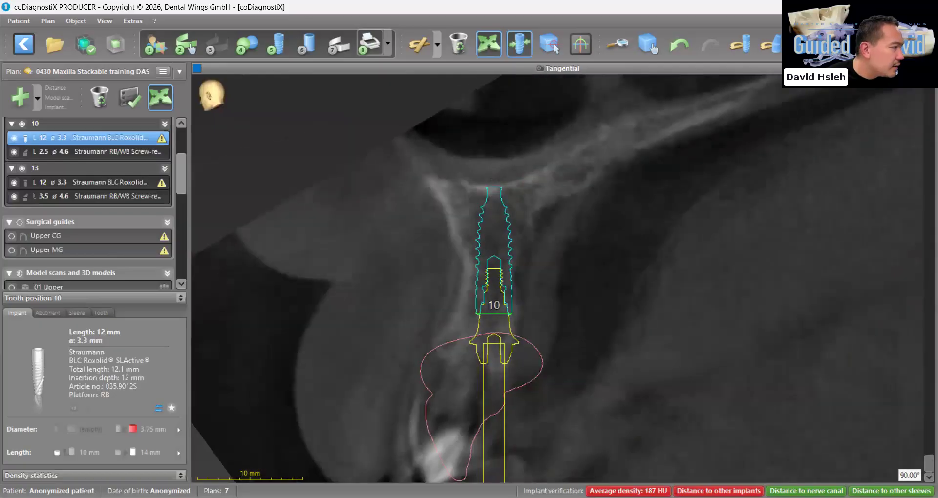
Measure the distance from the prosthesis's incisal edge to implant 10's platform on the tangential view, and delete that measurement
right_click_drag(418, 130, 415, 61)
left_click(439, 49)
left_click(467, 389)
left_click(482, 240)
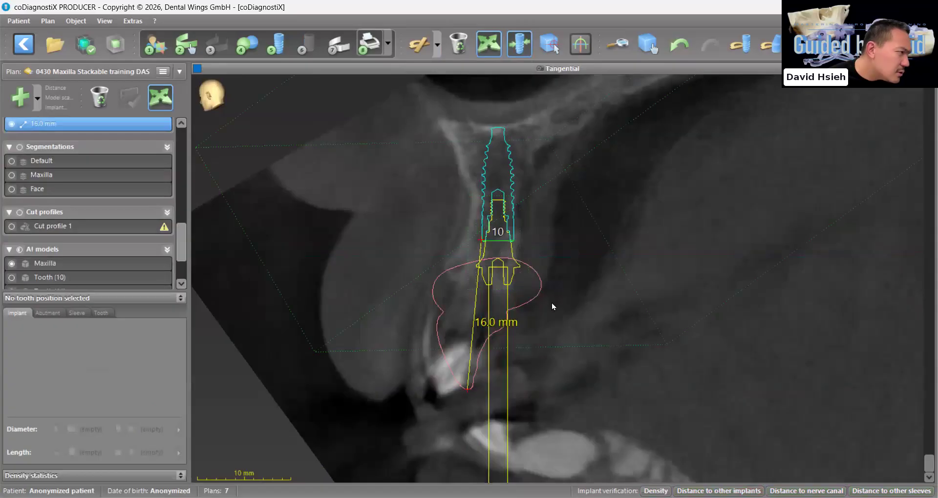
right_click(48, 125)
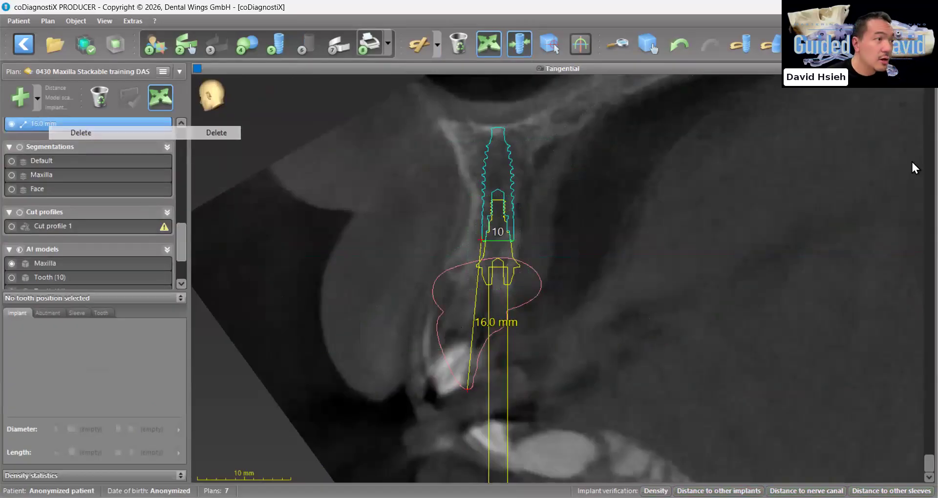
left_click(929, 68)
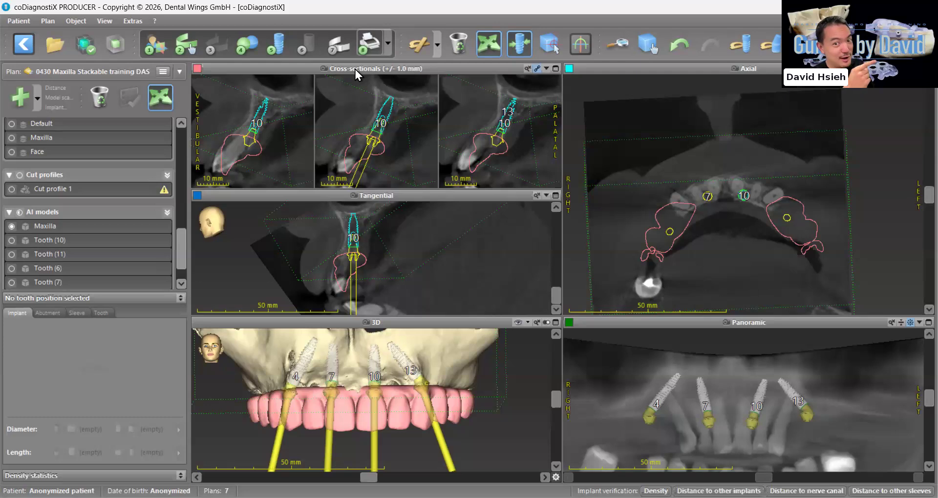
Add a new cut profile and place five points across the abutments on the enlarged panoramic view, from beyond 4 to beyond 13
left_click(37, 100)
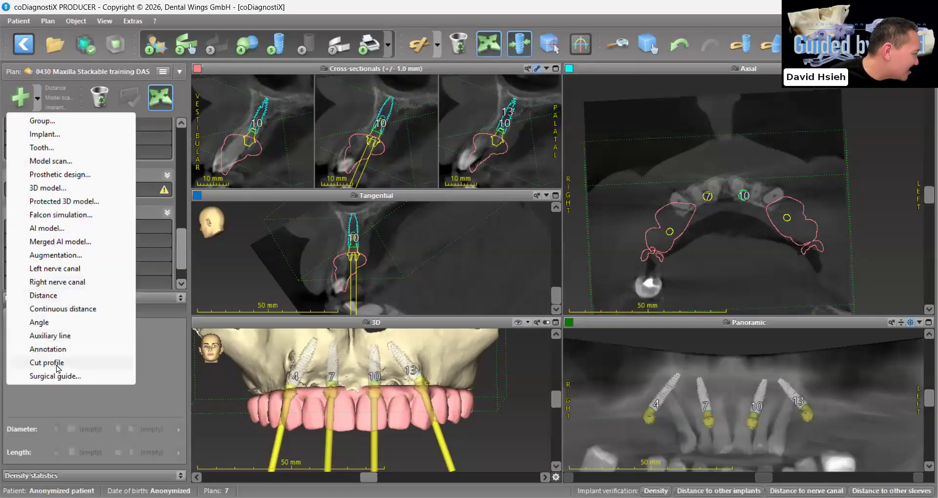
left_click(46, 363)
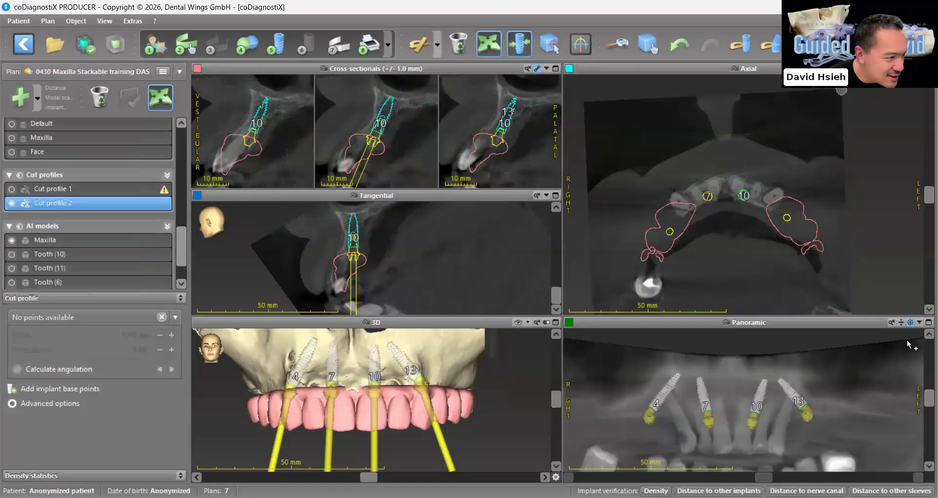
left_click(928, 323)
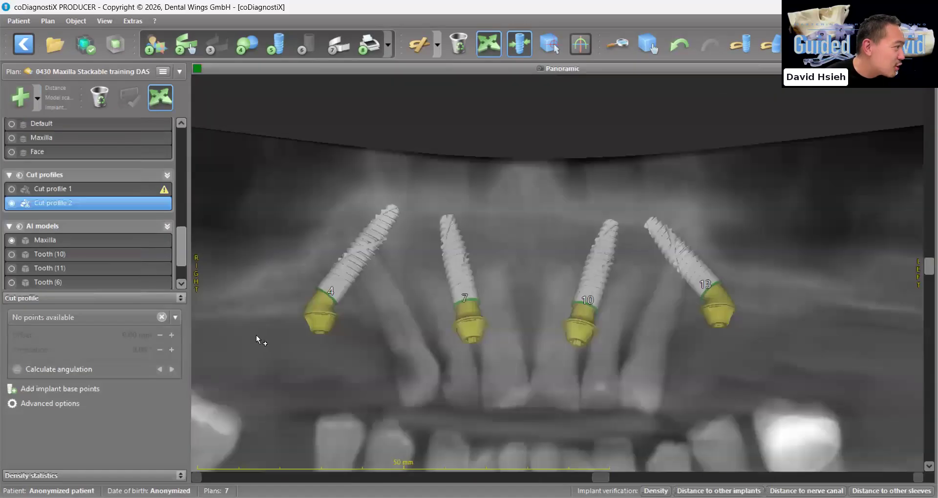
left_click(262, 337)
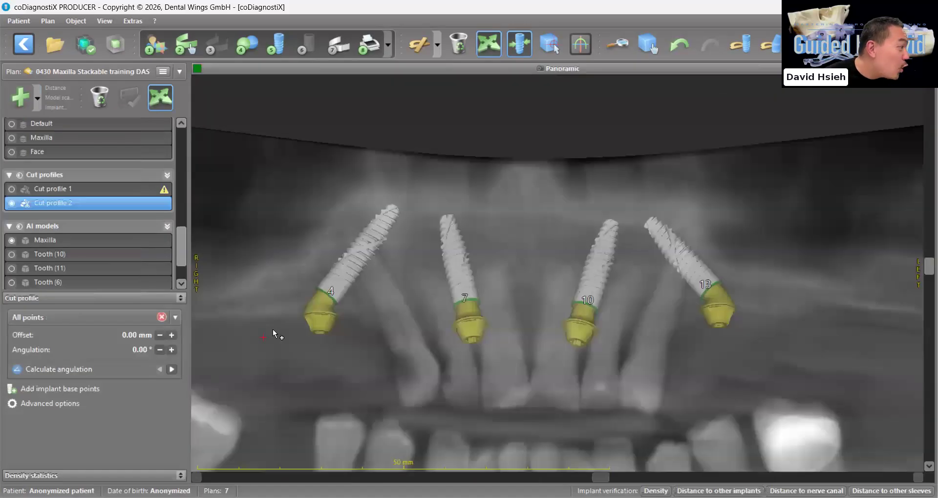
left_click(467, 308)
left_click(536, 308)
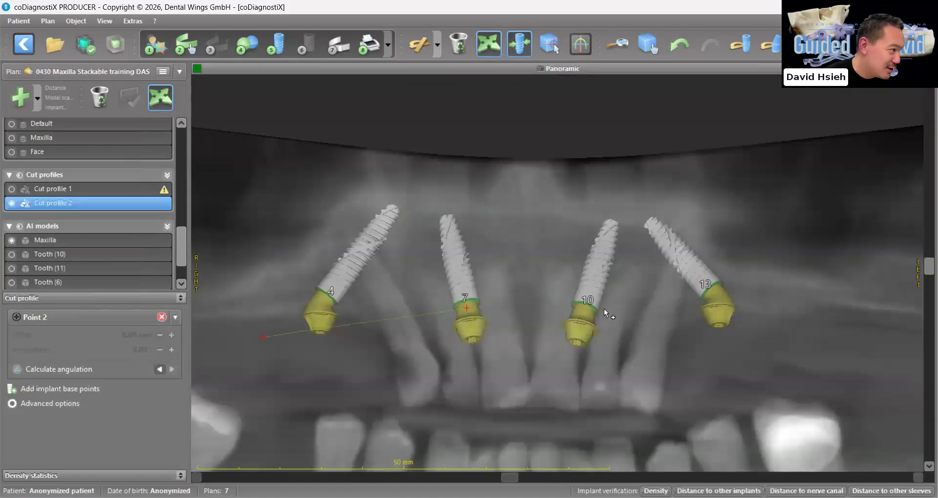
left_click(636, 308)
left_click(730, 301)
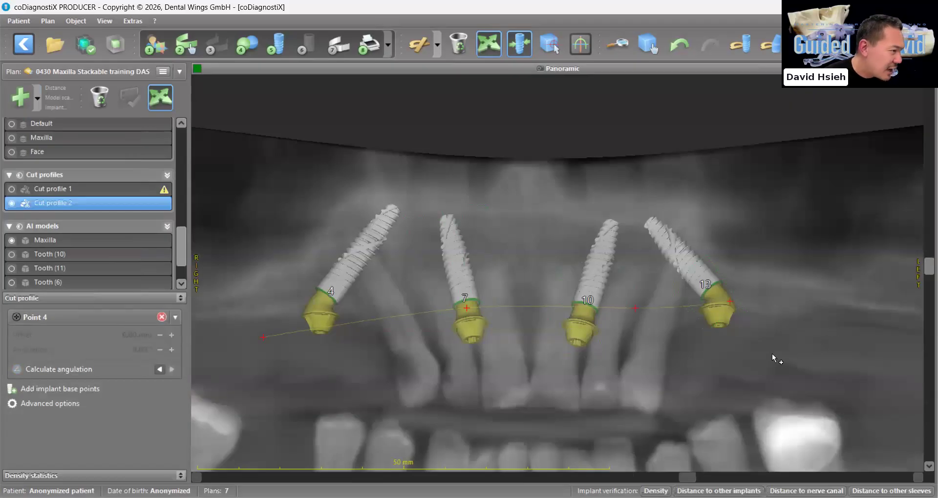
left_click(802, 338)
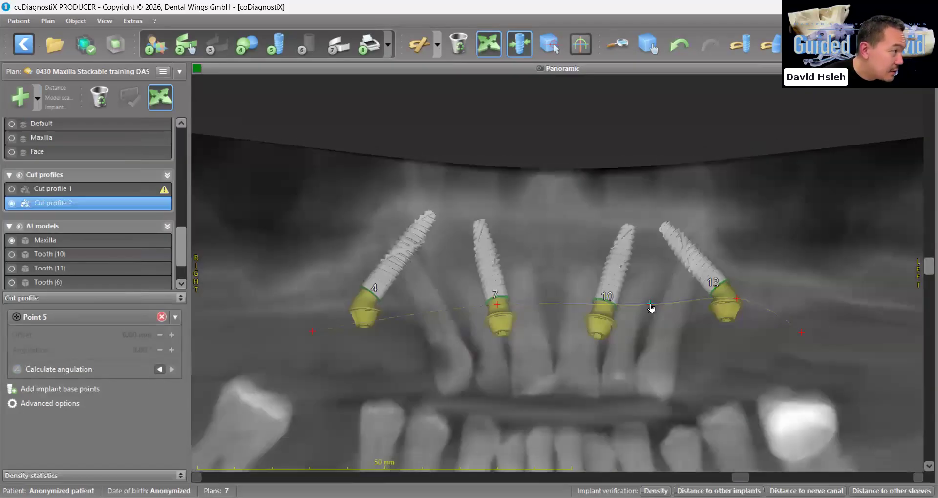
Reshape the cut profile by shifting the points at abutments 7 and 13, extending both ends outward, and adding a point distal to abutment 4
left_click(497, 304)
left_click_drag(489, 308, 491, 306)
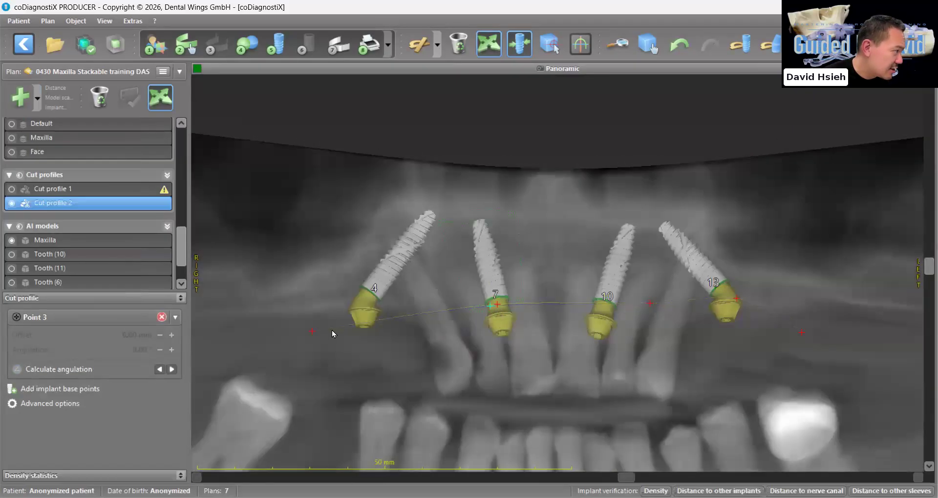
left_click_drag(314, 334, 270, 332)
left_click(288, 314)
left_click_drag(333, 310, 332, 309)
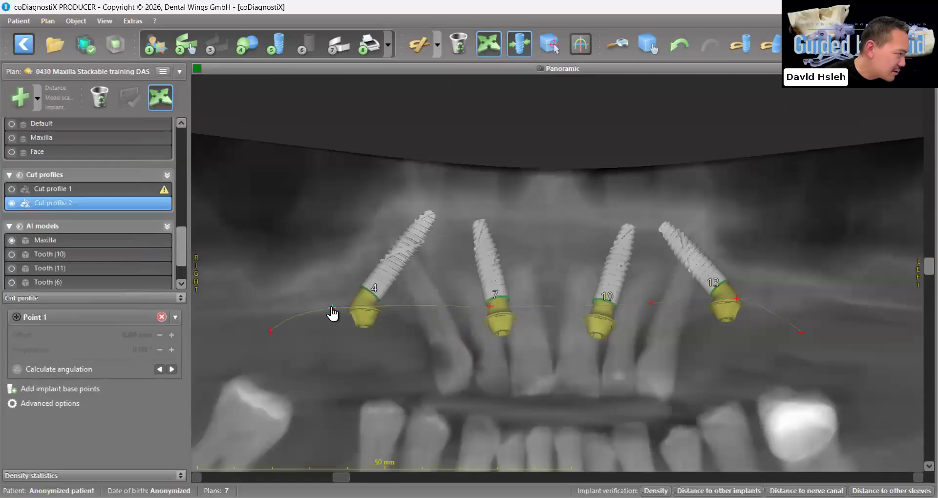
left_click_drag(737, 306, 744, 306)
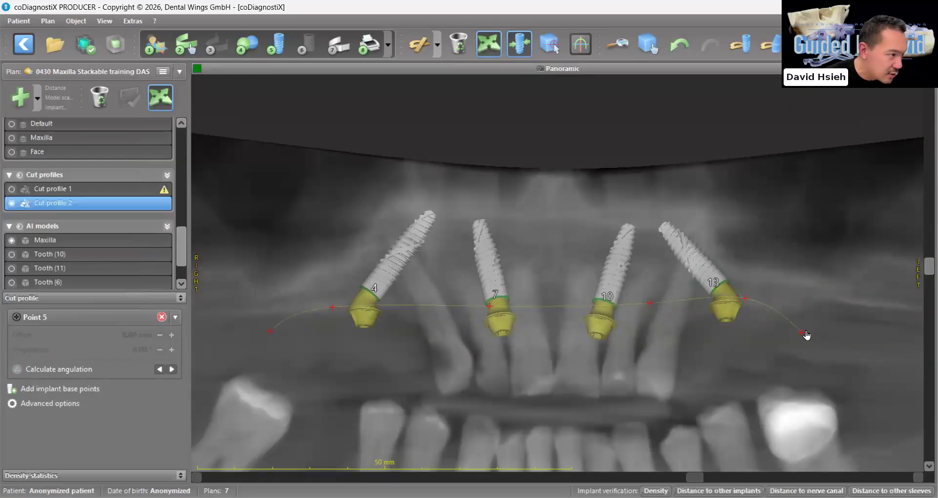
left_click_drag(806, 315, 825, 308)
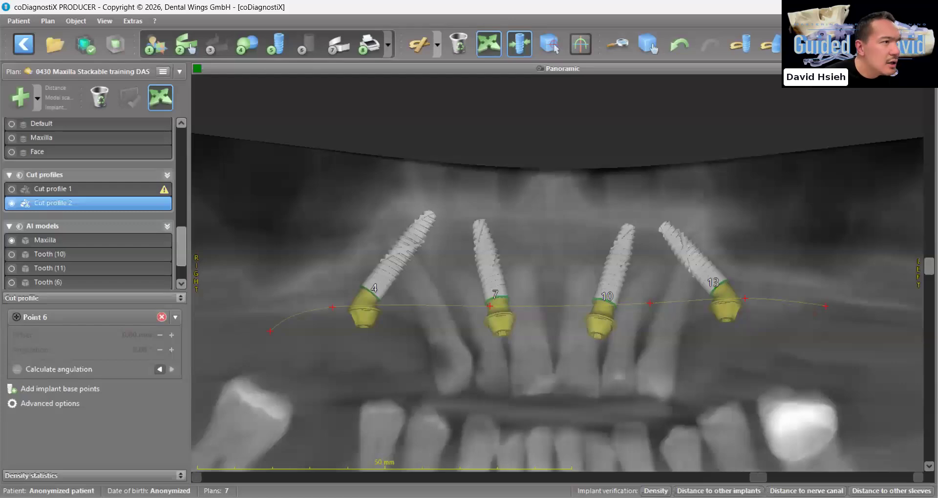
Fine-tune the two cut profile points distal to abutment 4 on the panoramic view
left_click(929, 69)
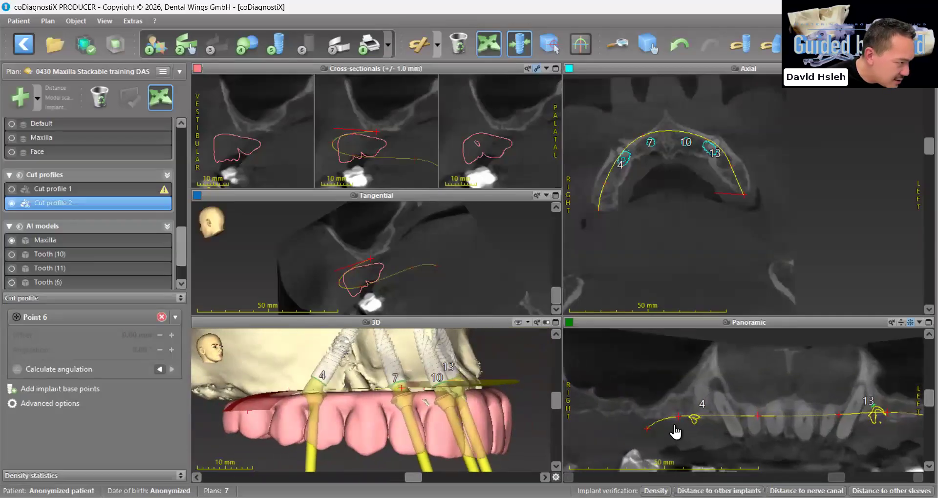
left_click_drag(657, 422, 659, 421)
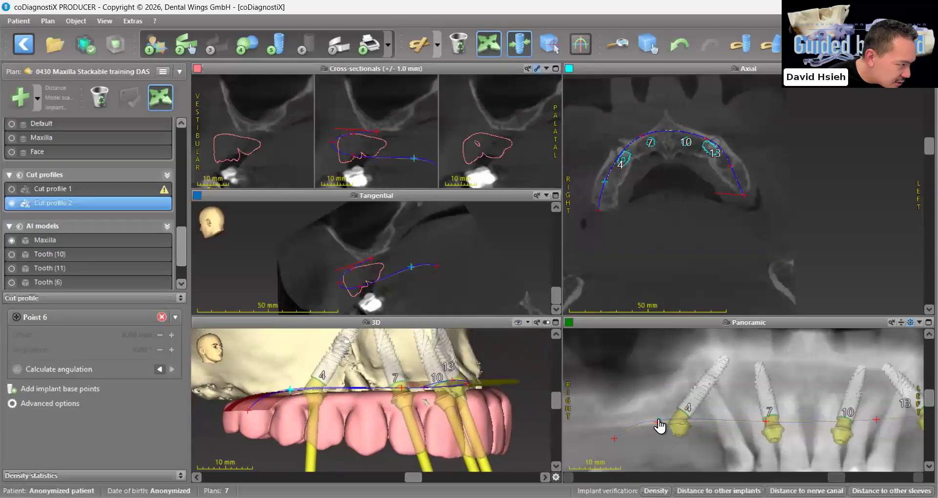
left_click(616, 439)
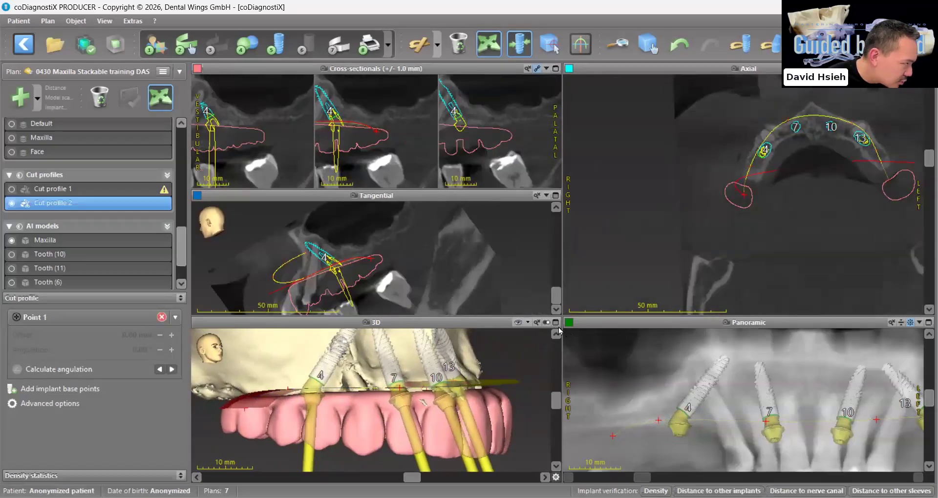
Examine the cut profile line against the prosthesis outline and bone through the enlarged tangential and cross-sectional slices
left_click(555, 195)
left_click(516, 52)
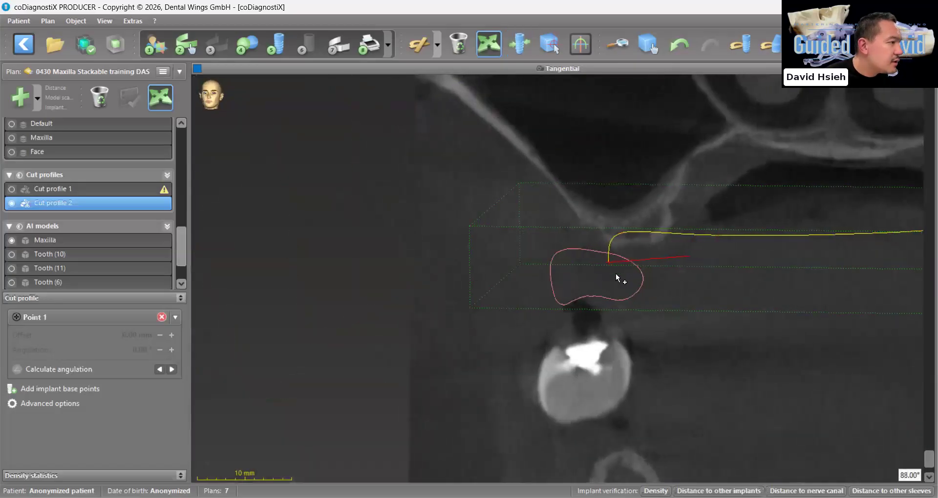
scroll(616, 278, "down", 12)
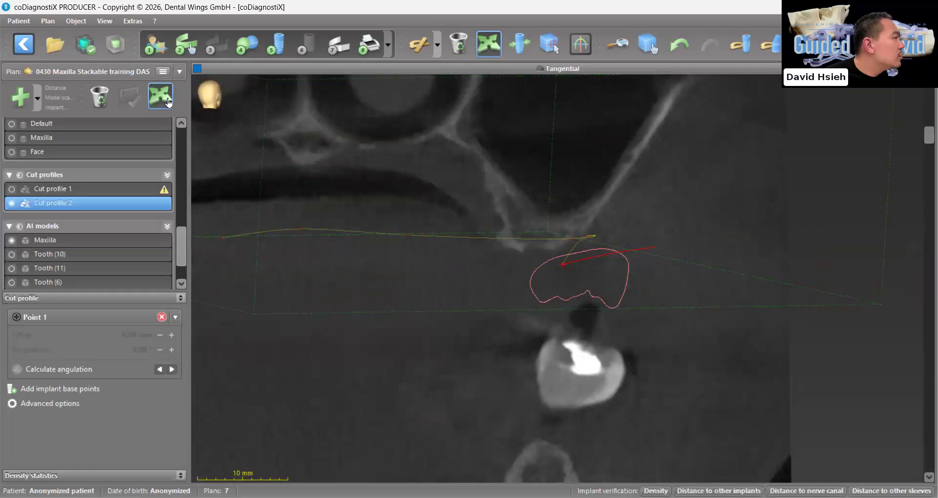
left_click(484, 48)
scroll(411, 264, "down", 3, "ctrl")
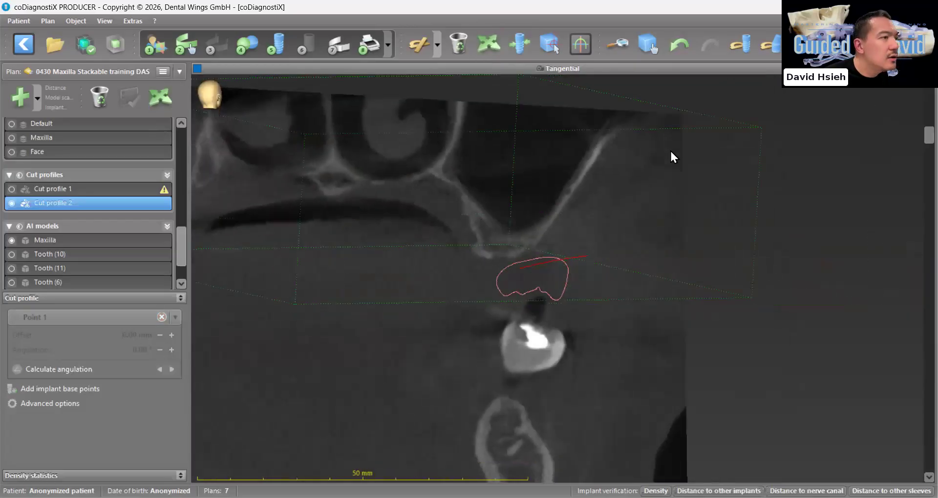
scroll(552, 70, "up", 1)
scroll(556, 285, "down", 15)
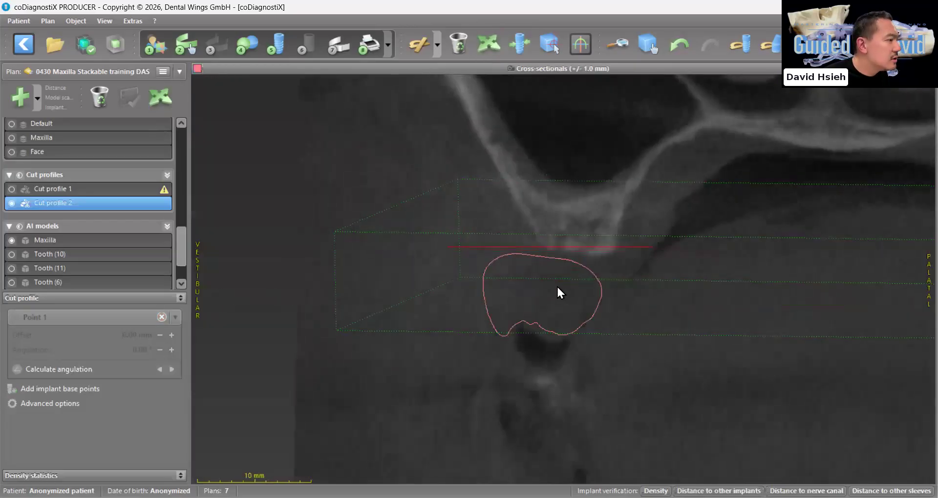
scroll(569, 292, "down", 10)
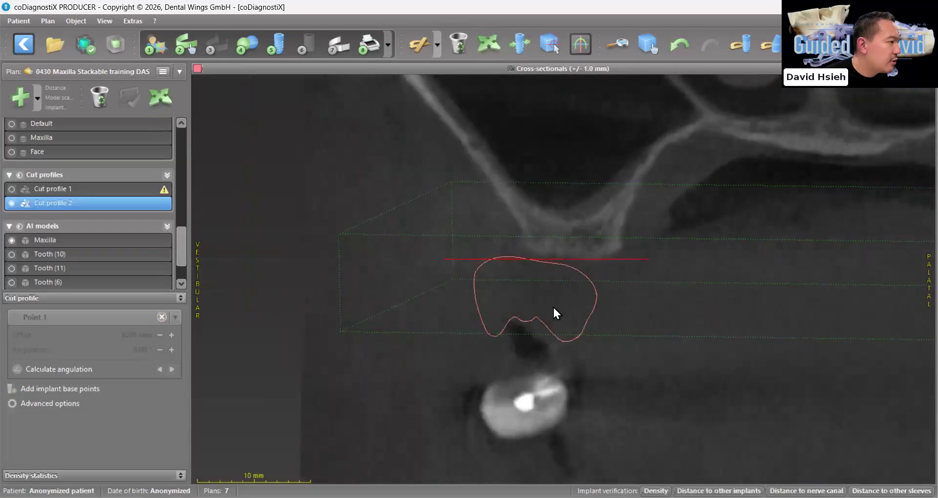
scroll(557, 318, "down", 8)
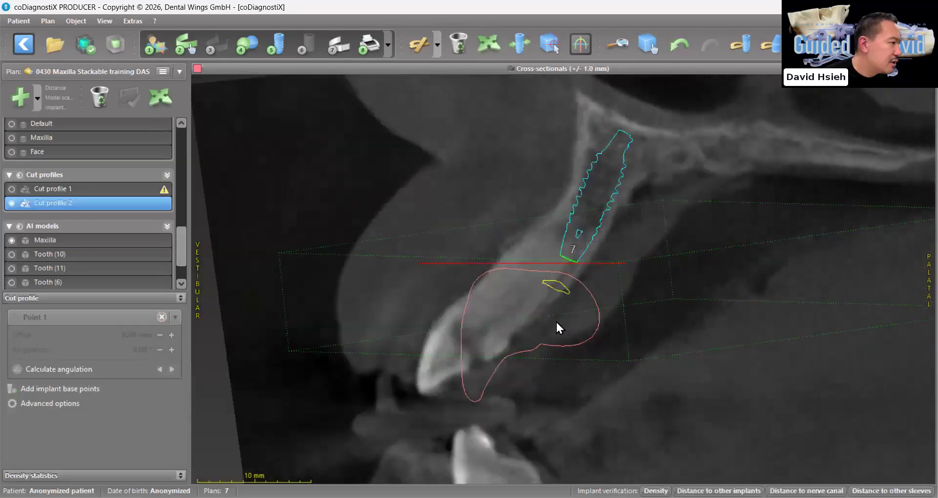
Measure the gap between the cut profile line and the prosthesis outline on an enlarged cross-section near implant 7
right_click_drag(555, 320, 543, 83)
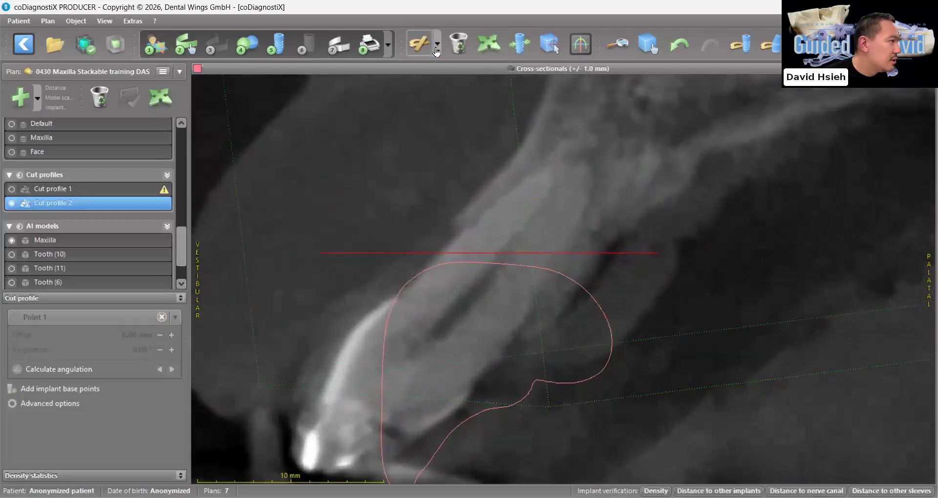
left_click(488, 44)
left_click_drag(490, 252, 490, 264)
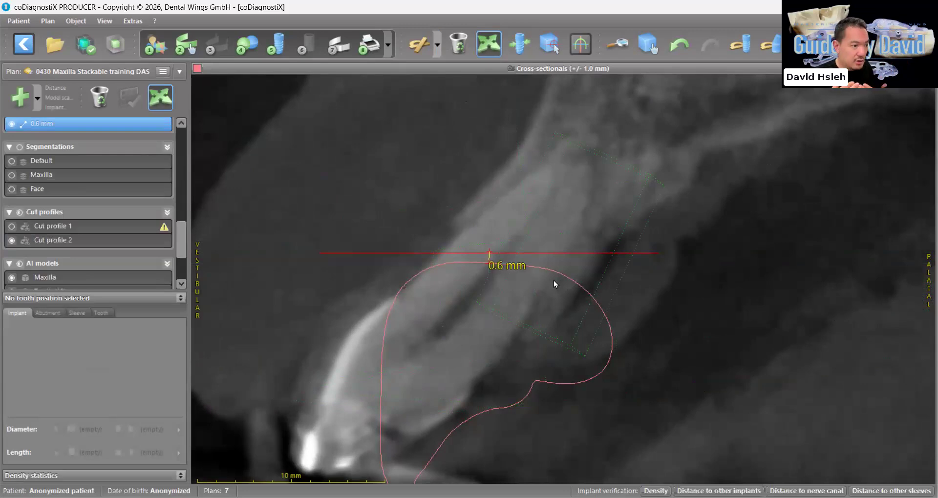
scroll(554, 281, "down", 1, "ctrl")
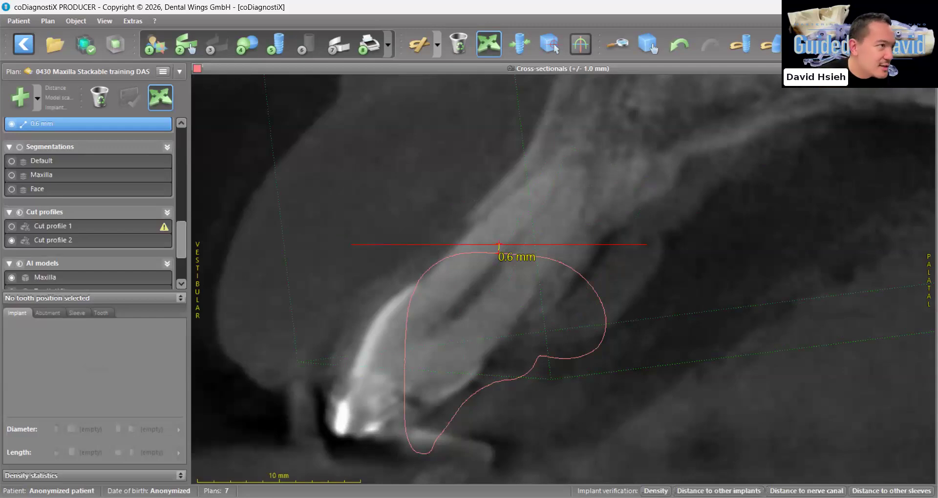
left_click(929, 68)
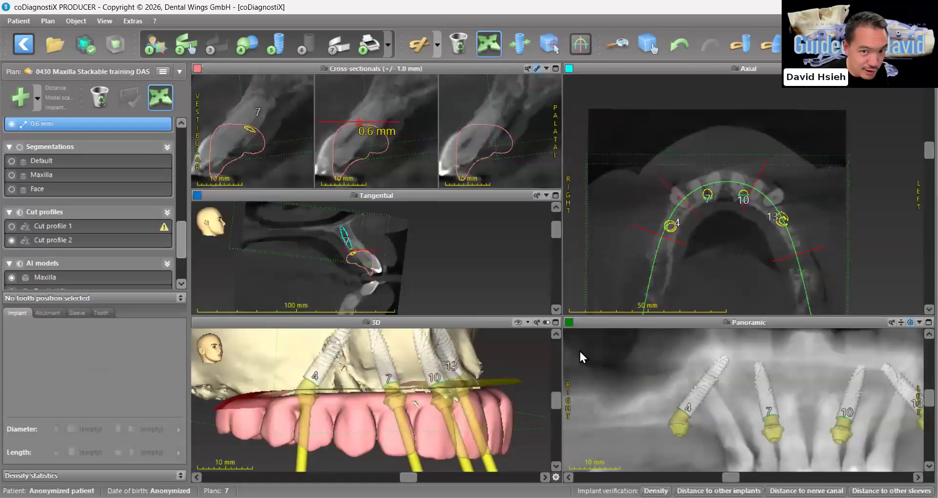
Select Cut profile 2 and raise its end point distal to implant 4 on the panoramic view
mouse_move(477, 384)
left_mouse_down()
mouse_move(412, 418)
mouse_move(538, 371)
left_mouse_up()
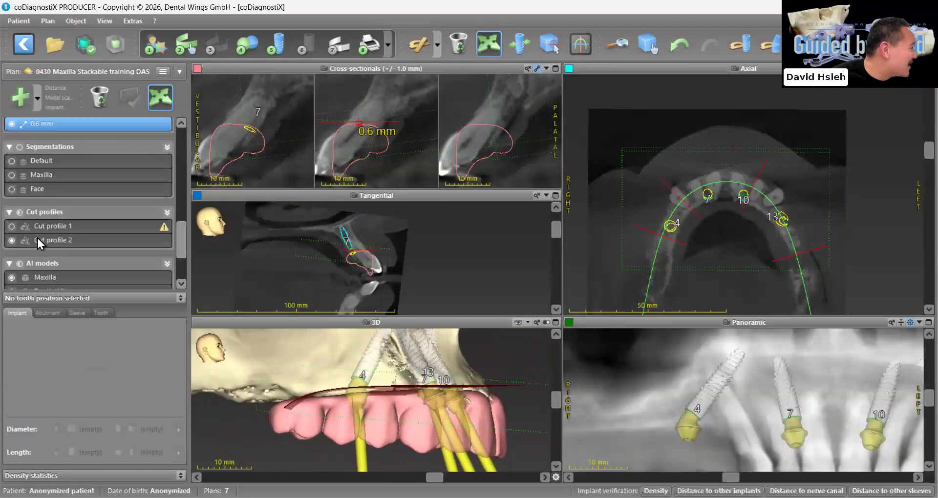
left_click(37, 240)
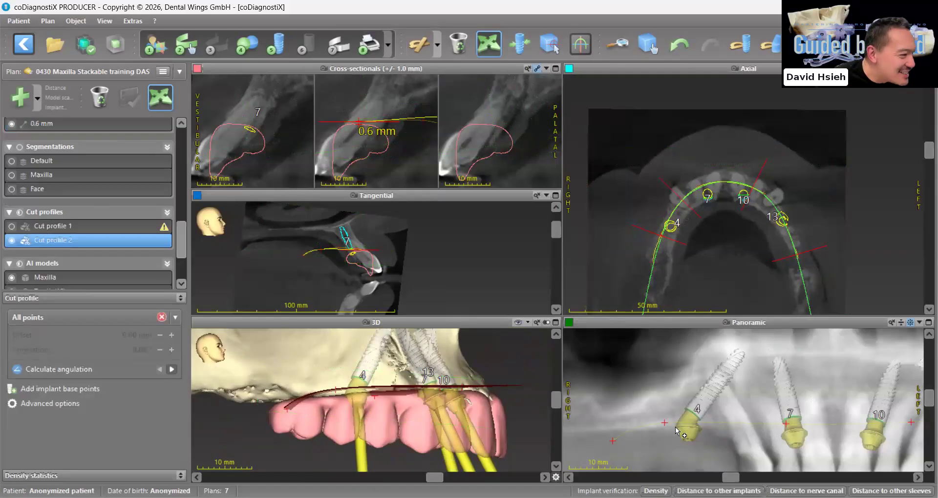
left_click(613, 427)
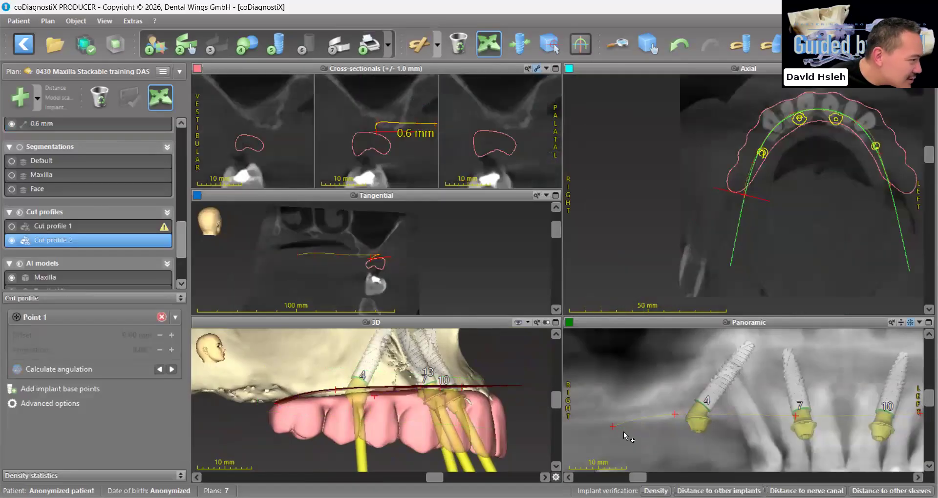
left_click_drag(616, 428, 617, 423)
Check the cut profile from both sides in 3D and hide the upper prosthesis model
left_click_drag(342, 465, 330, 464)
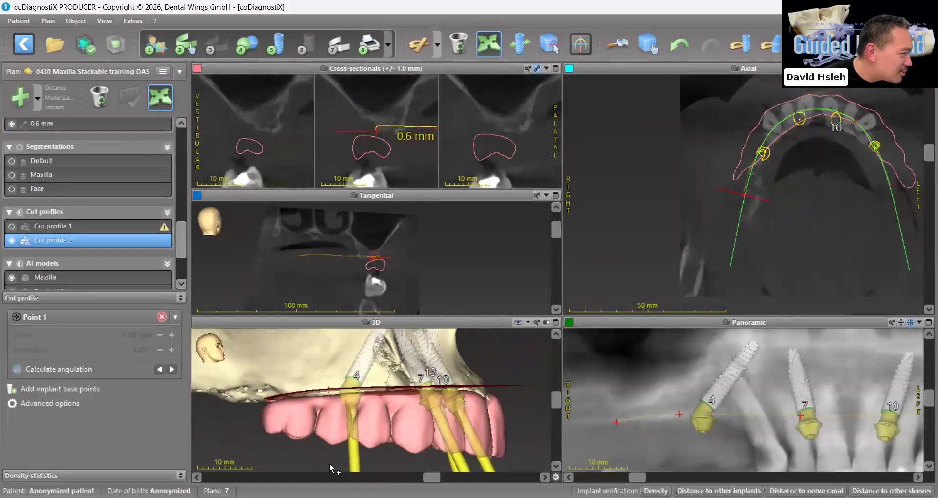
scroll(330, 465, "up", 15)
scroll(331, 465, "down", 3)
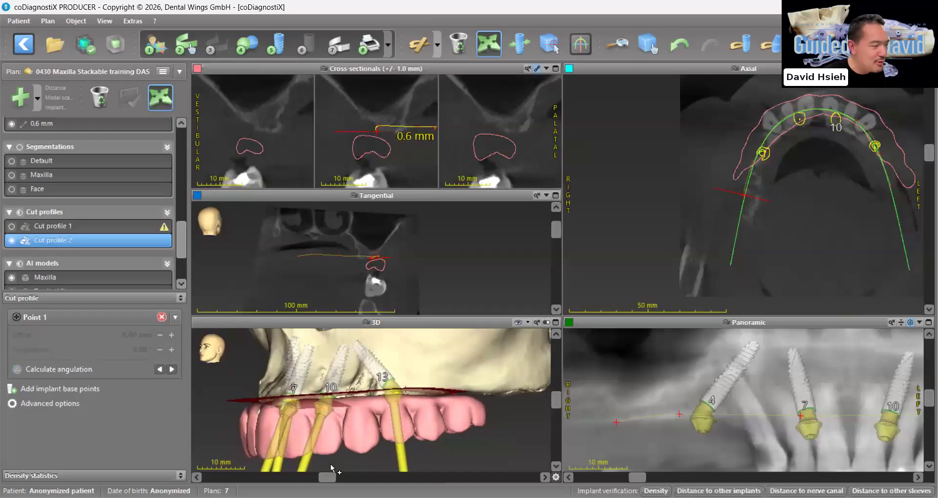
scroll(331, 468, "down", 3)
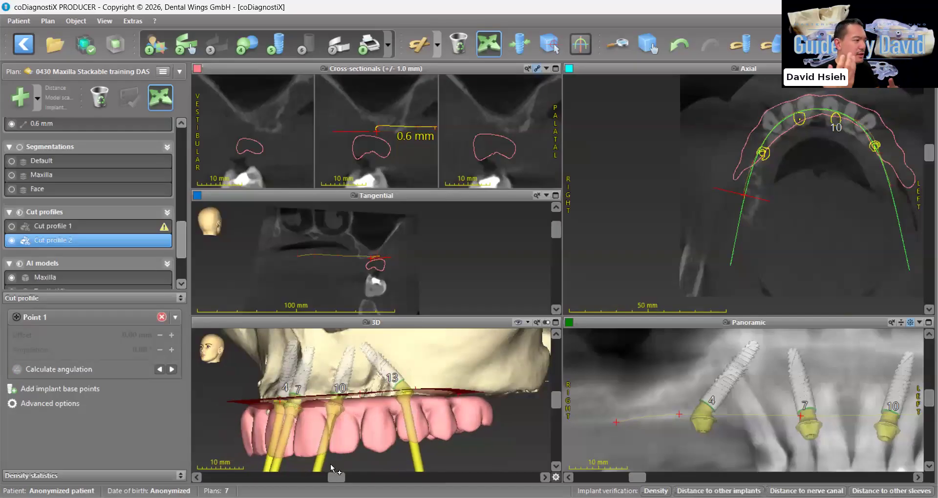
scroll(73, 255, "up", 3)
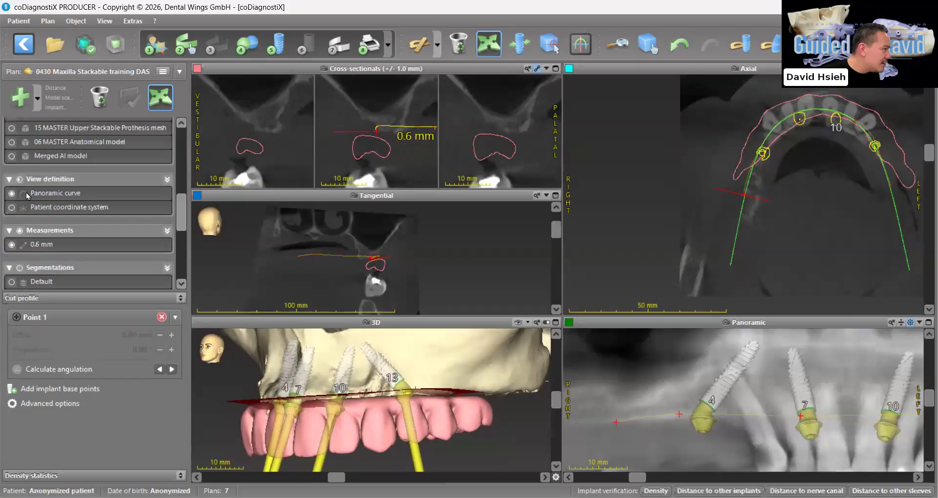
scroll(33, 200, "up", 3)
left_click(19, 206)
scroll(501, 364, "down", 2)
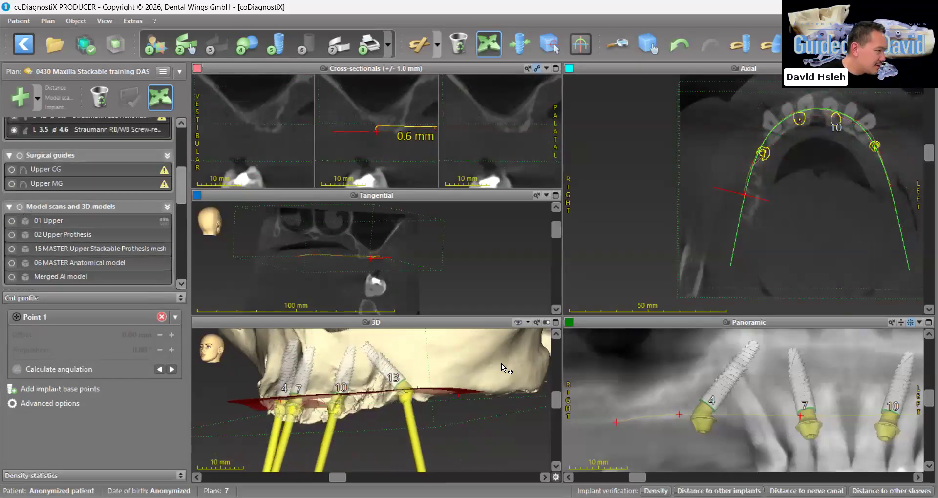
Inspect the cut profile's plane against the maxilla and implants 4, 7, 10 and 13 on the enlarged 3D view
left_click(556, 327)
scroll(642, 375, "up", 2)
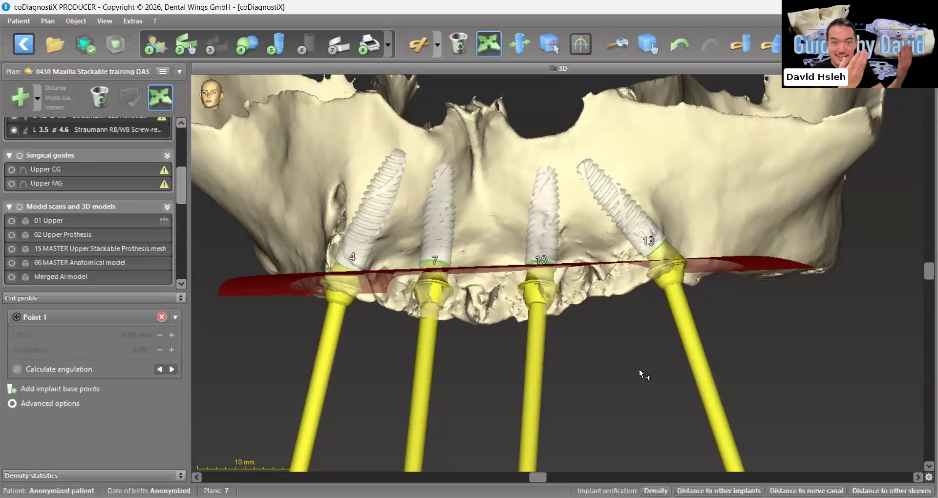
scroll(644, 359, "down", 5)
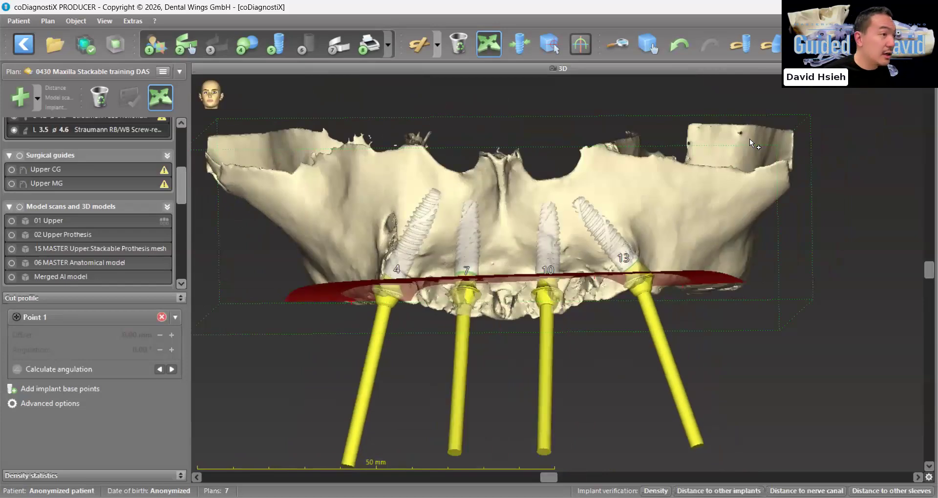
left_click(929, 68)
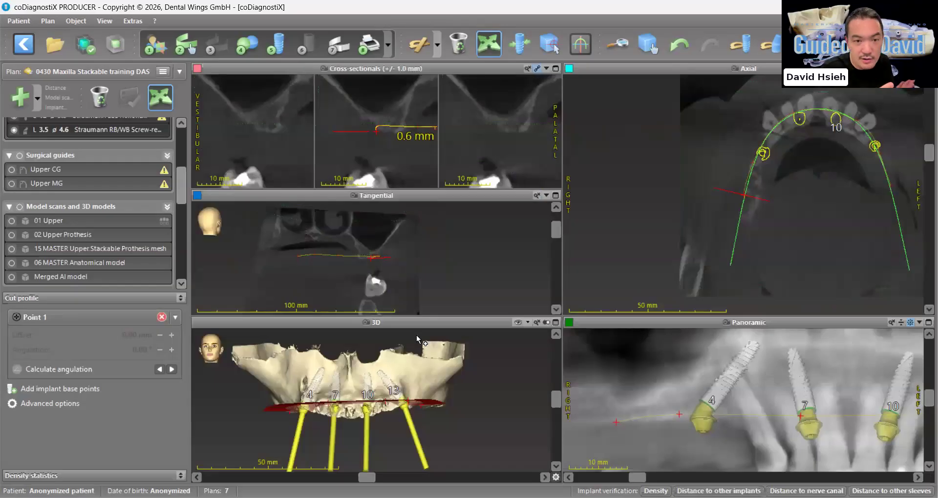
scroll(719, 411, "down", 5)
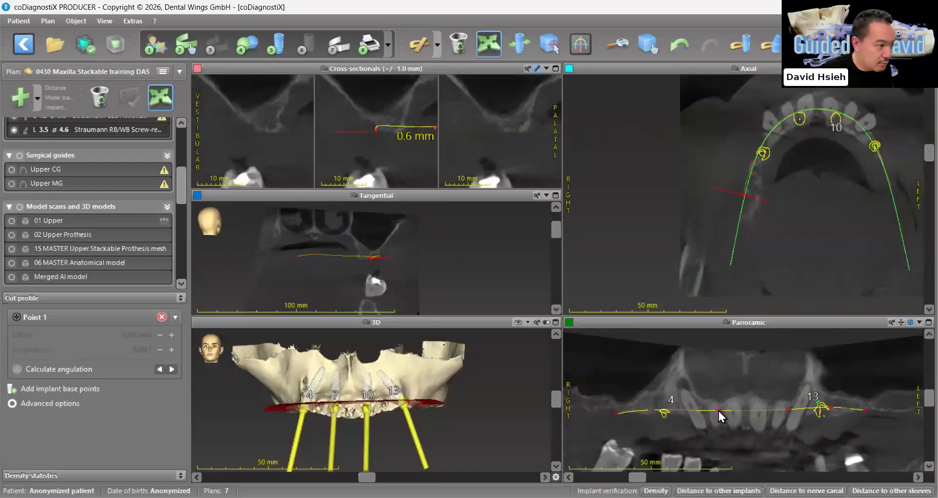
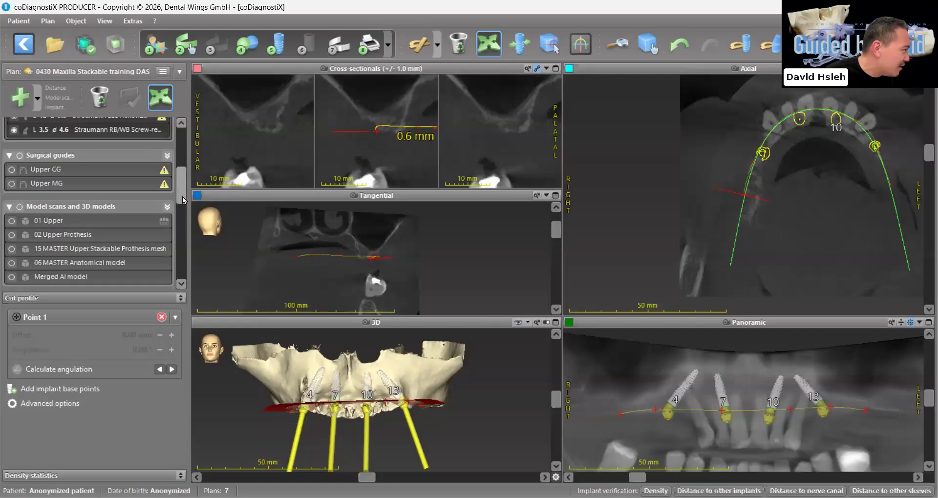
Assign the Straumann iGuide sleeve system to the 14 mm implant at tooth position 4
left_click_drag(181, 187, 181, 149)
left_click(78, 152)
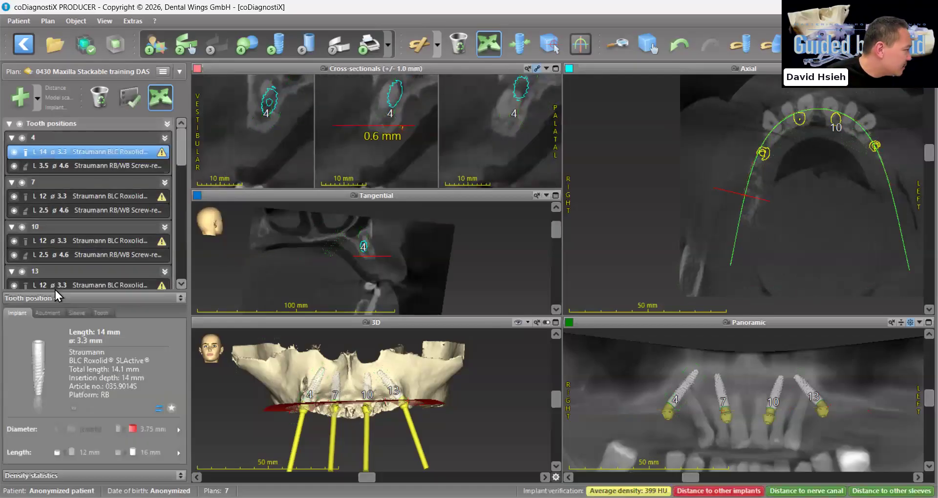
left_click(77, 314)
left_click_drag(368, 405, 369, 410)
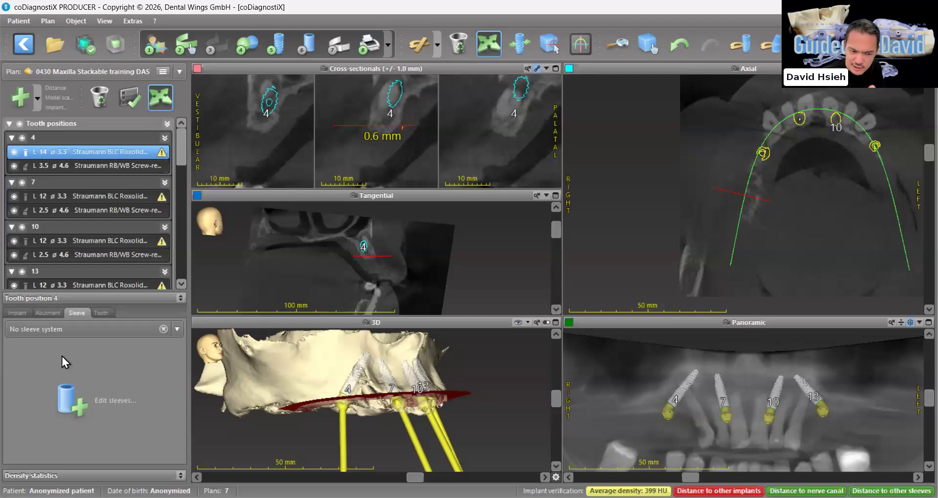
left_click(60, 329)
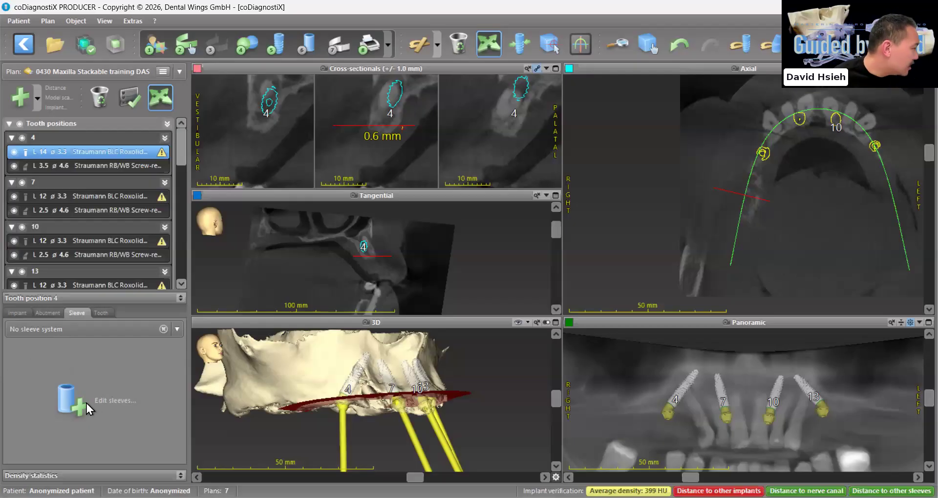
left_click(104, 390)
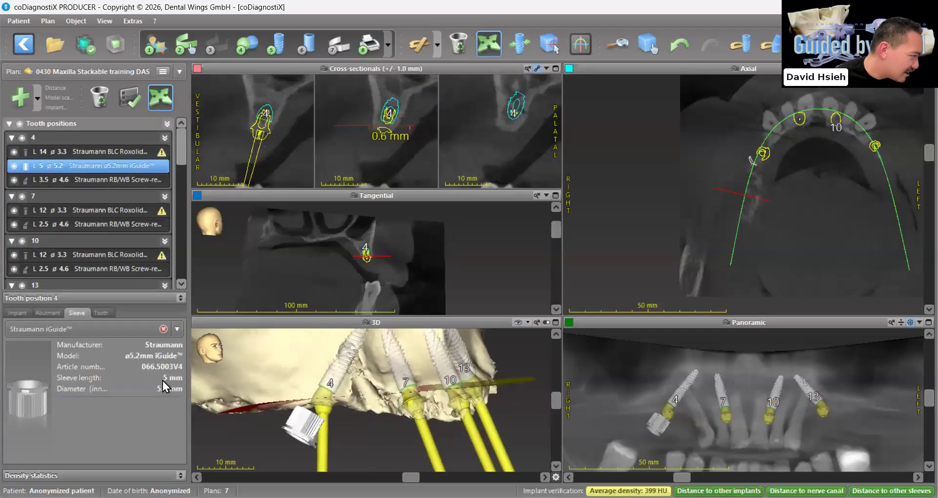
Assign Straumann iGuide sleeves to the implants at tooth positions 7 and 10
left_click(79, 211)
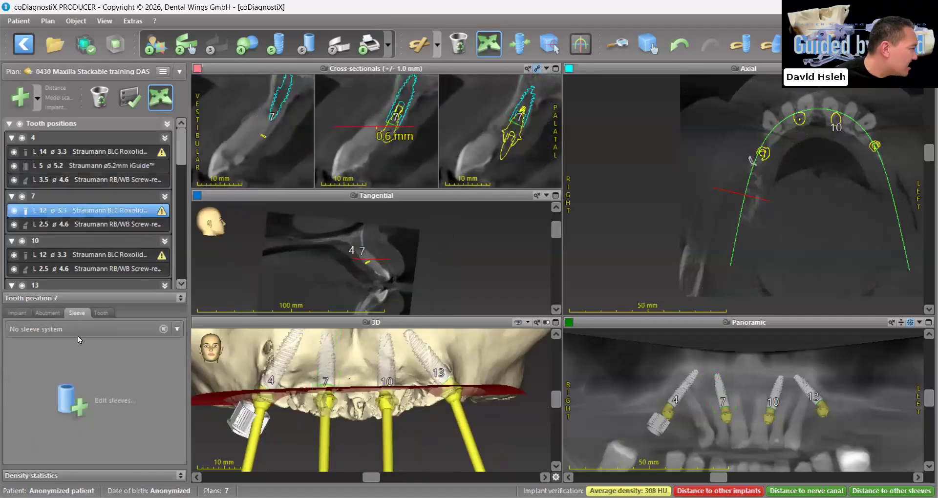
left_click(77, 336)
left_click(78, 392)
left_click(78, 269)
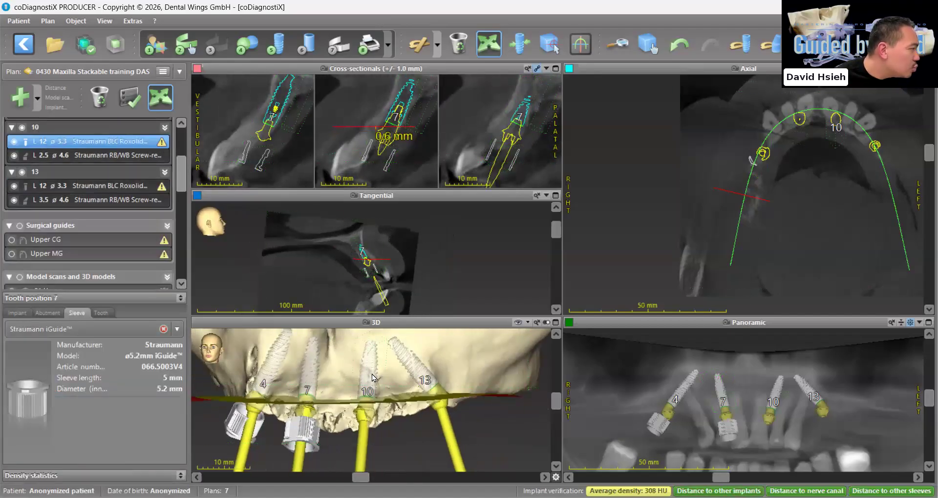
left_click(78, 332)
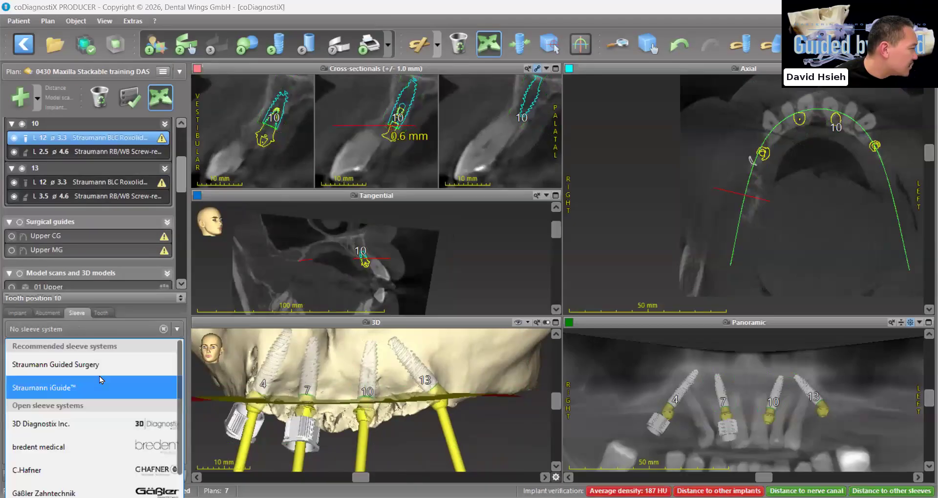
left_click(101, 379)
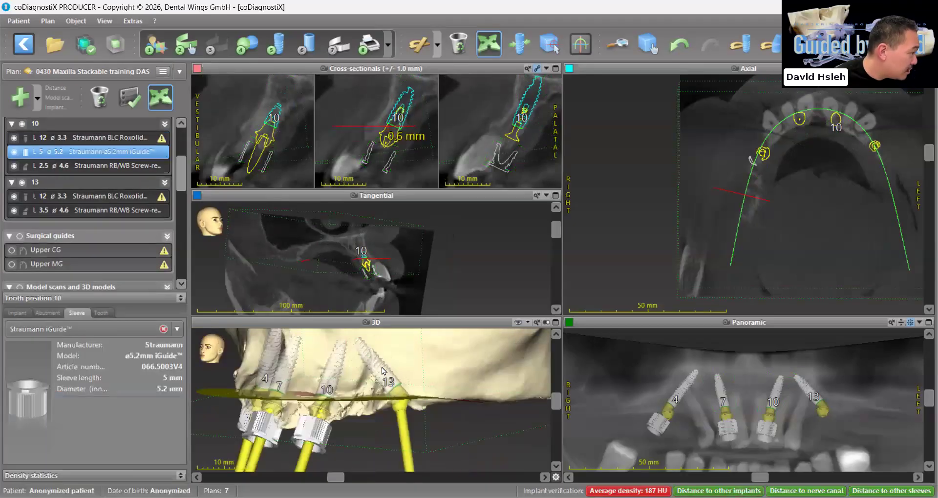
Assign the Straumann iGuide sleeve system to the 12 mm implant at tooth position 13
left_click(97, 196)
left_click(83, 314)
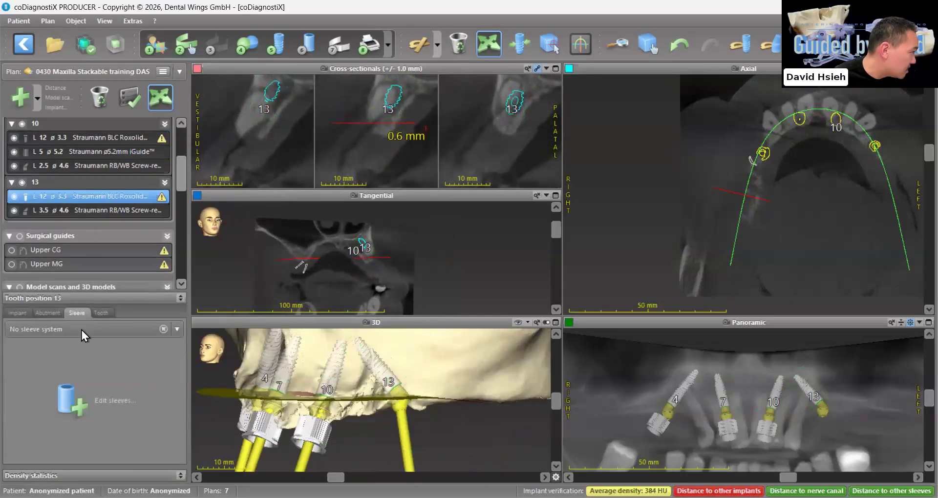
left_click(81, 330)
left_click(77, 382)
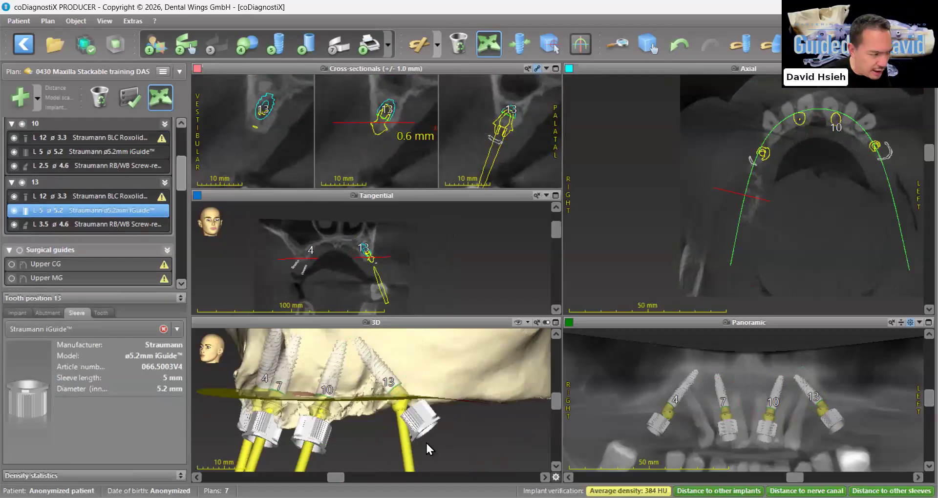
Review the surgical protocol in the print preview, close it and check the four sleeves in 3D
left_click_drag(427, 442, 438, 438)
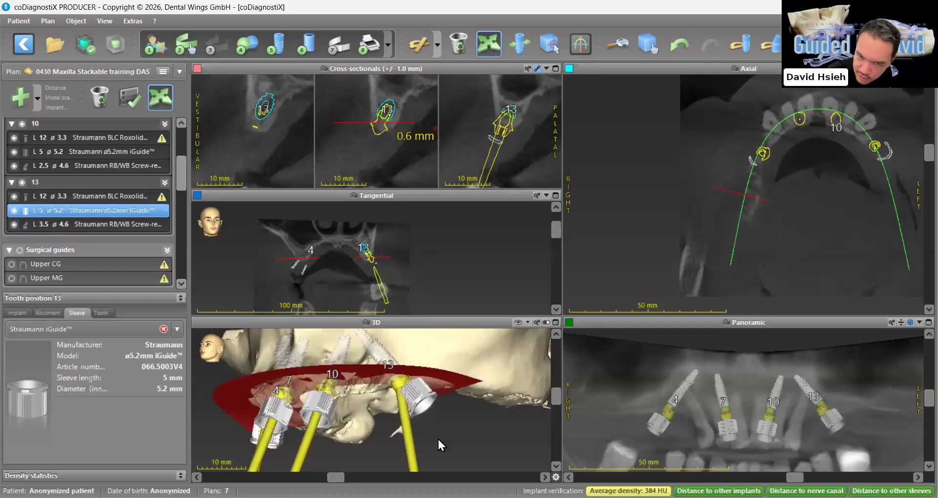
left_click(389, 47)
left_click(406, 167)
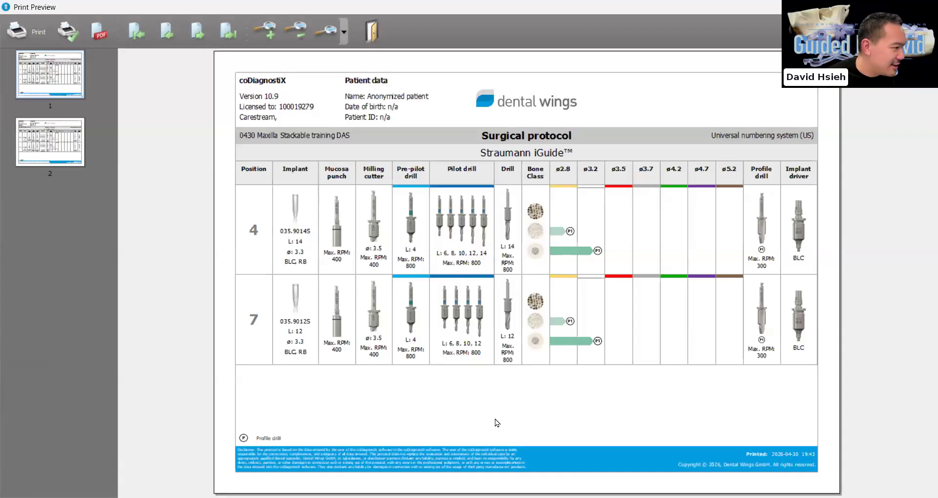
key("Escape")
left_click_drag(478, 419, 475, 417)
scroll(476, 417, "down", 1)
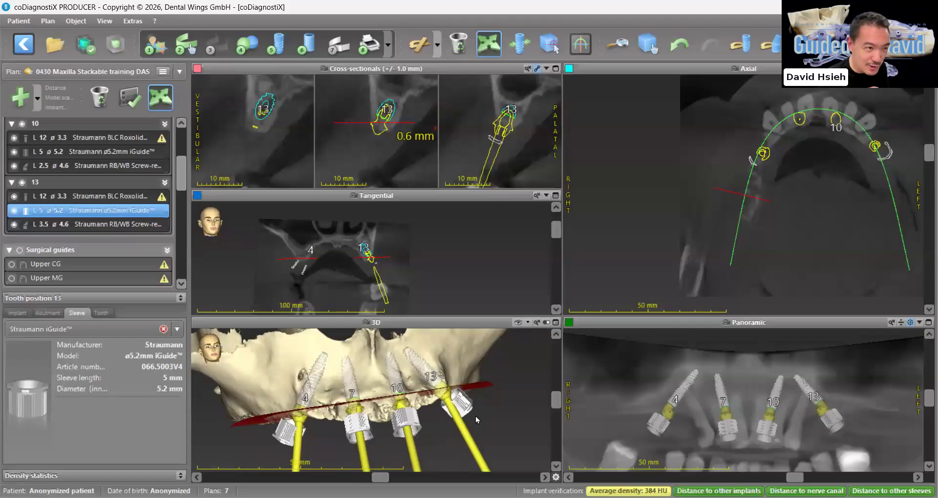
left_click_drag(238, 355, 222, 348)
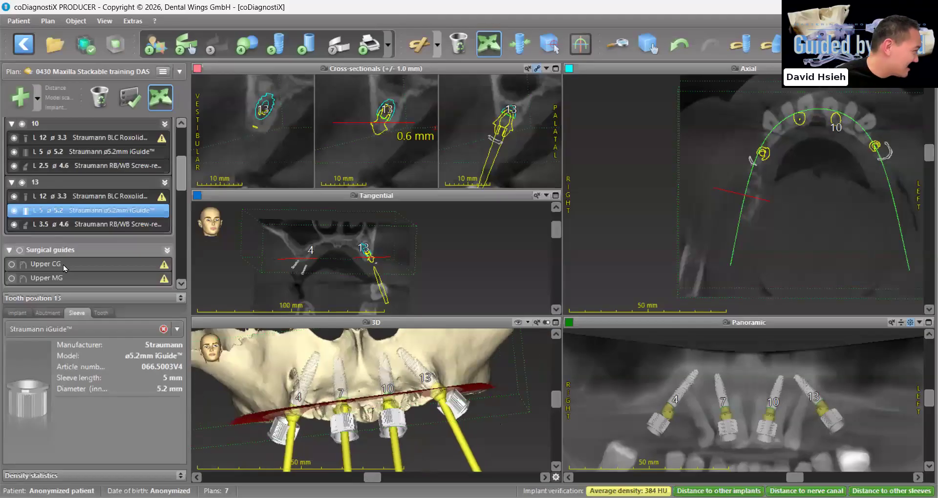
Align the views to the implant axis and add a 25 mm, ø1.5 mm DAS Anchor Pin with an undefined tooth position
left_click(519, 44)
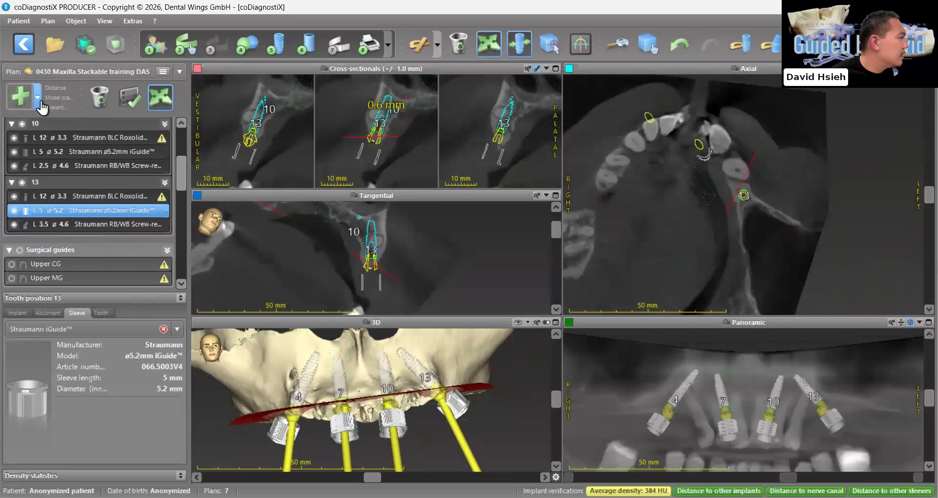
left_click(37, 98)
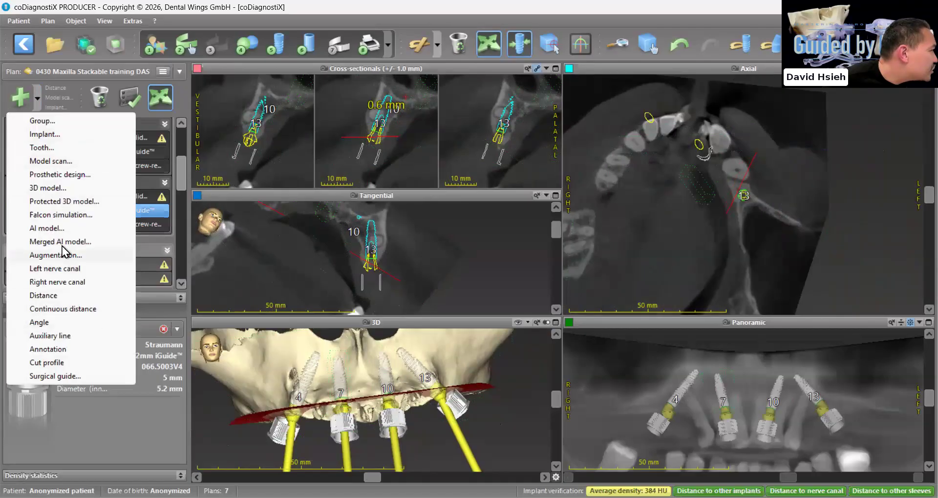
left_click(54, 136)
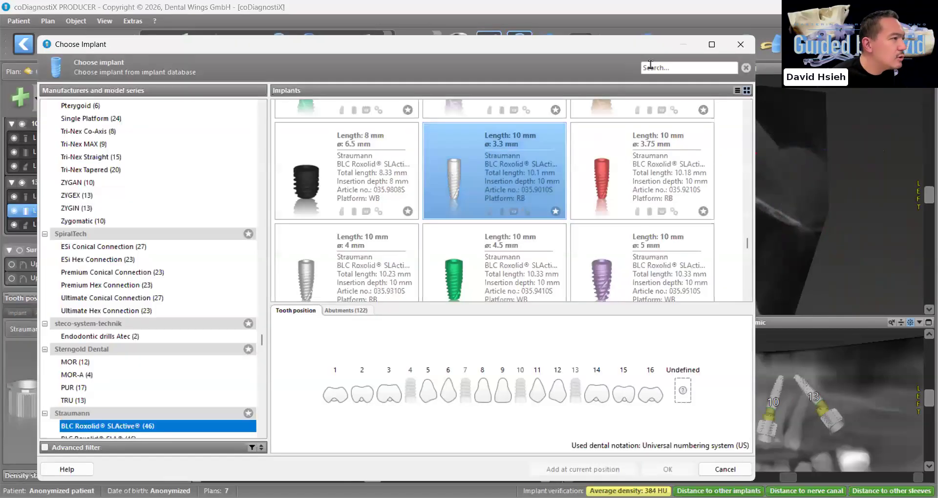
left_click(659, 65)
type("fixation")
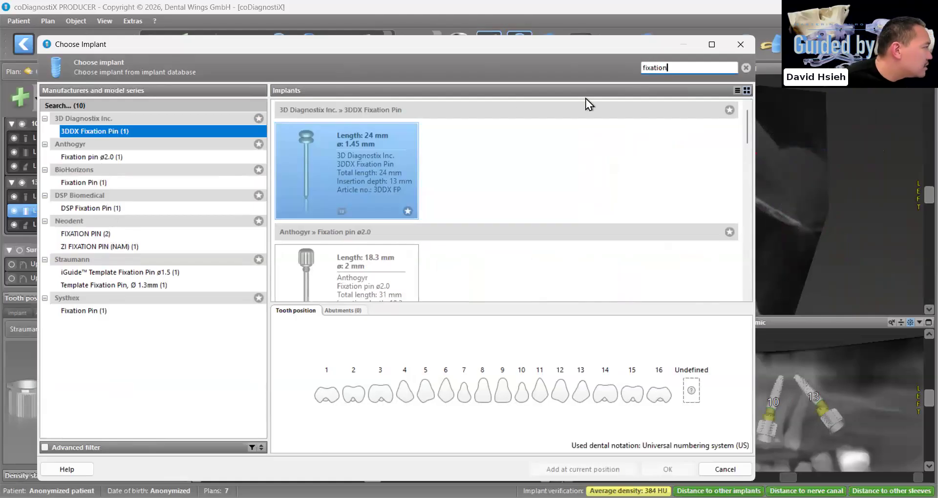
left_click_drag(696, 66, 598, 58)
type("das")
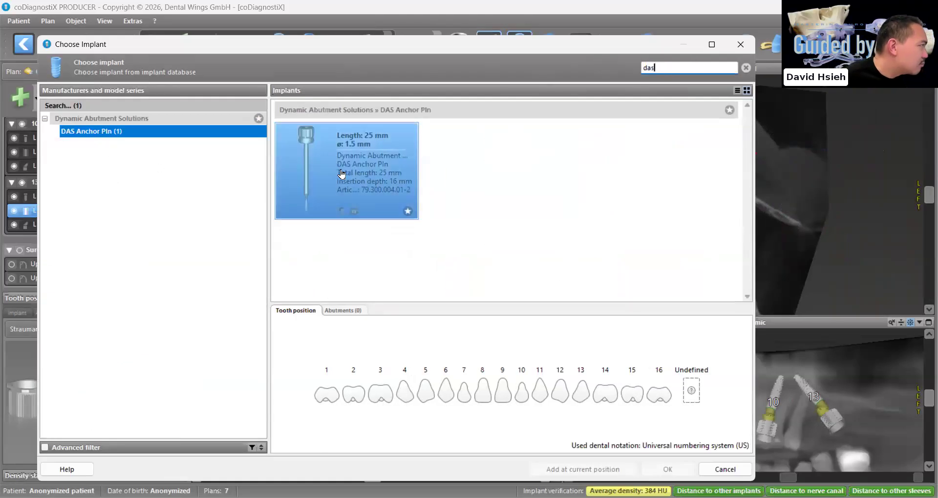
left_click(690, 393)
left_click(678, 466)
Position the first anchor pin in the anterior bone between implants 7 and 10, above the cut profile
scroll(422, 398, "up", 1)
left_click_drag(374, 373, 379, 402)
mouse_move(375, 147)
left_mouse_down()
mouse_move(382, 137)
mouse_move(360, 137)
left_mouse_up()
scroll(717, 361, "up", 3)
left_click_drag(394, 402, 370, 376)
scroll(378, 384, "up", 1)
left_click_drag(375, 282, 376, 280)
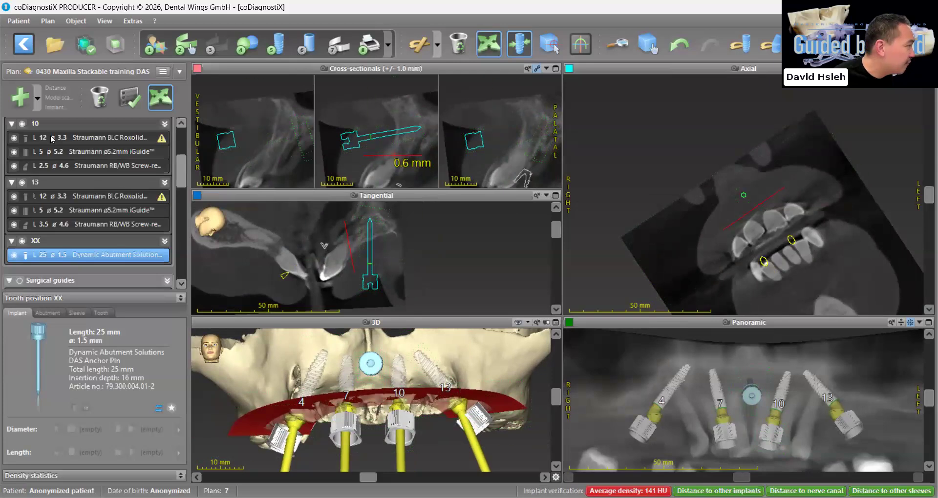
Add a second 25 mm DAS Anchor Pin with an undefined tooth position
left_click(38, 99)
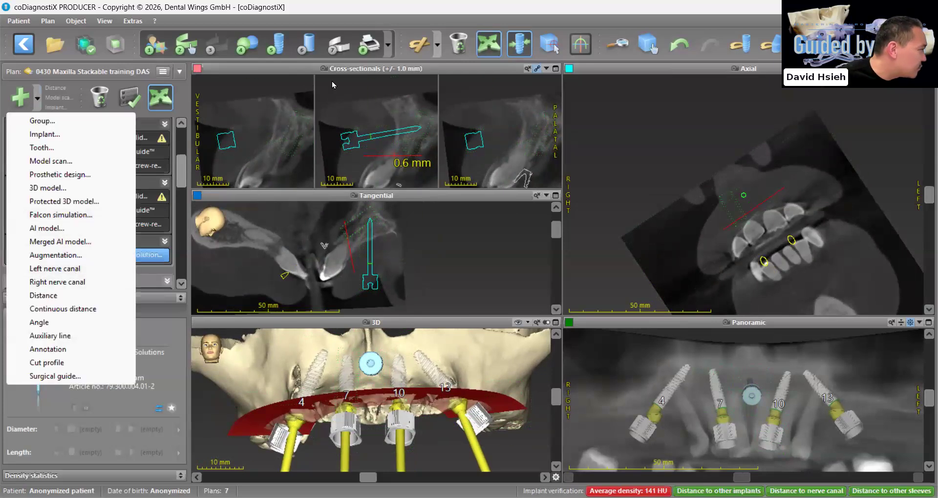
left_click(271, 58)
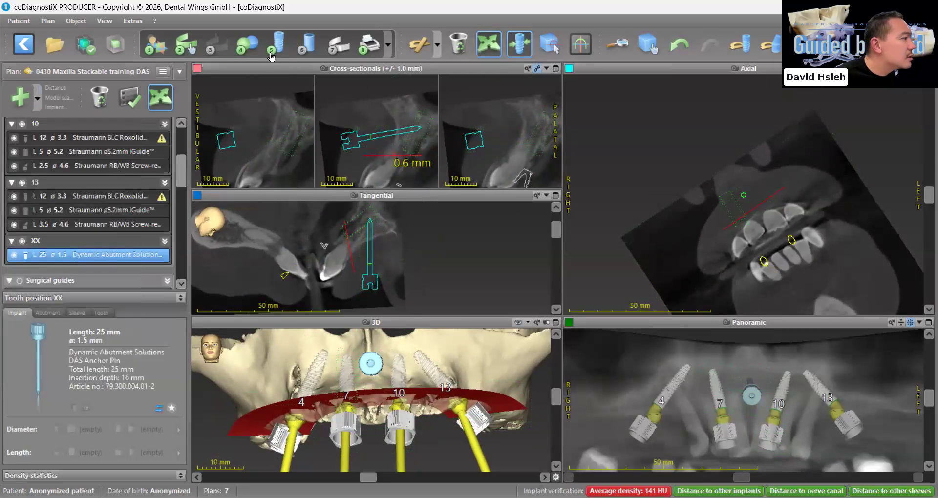
left_click(271, 57)
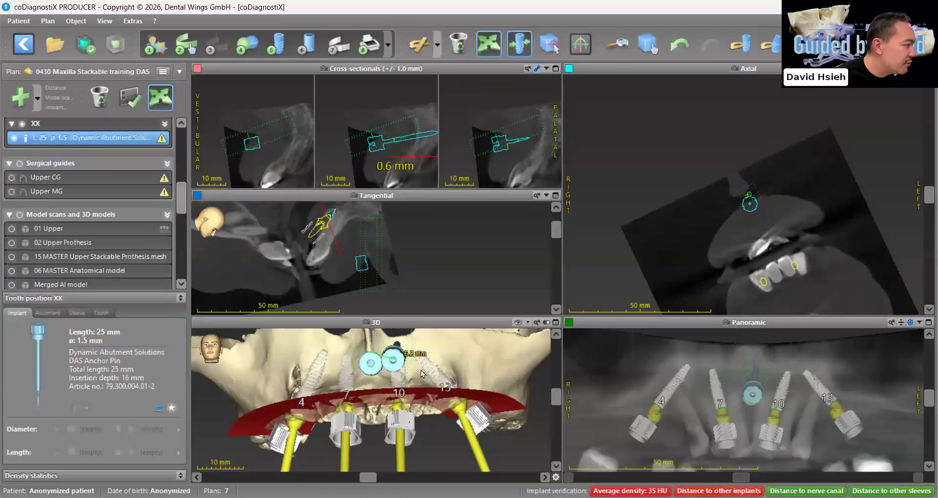
left_click(421, 371)
Position and angle the second anchor pin between implants 10 and 13, adjusting it in the tangential and 3D views
left_click_drag(438, 406, 409, 472)
scroll(408, 471, "down", 3)
left_click_drag(404, 441, 374, 269)
left_click_drag(352, 299, 355, 270)
scroll(422, 404, "up", 1)
mouse_move(422, 405)
left_mouse_down()
mouse_move(434, 401)
mouse_move(434, 424)
mouse_move(342, 413)
mouse_move(341, 388)
mouse_move(402, 407)
mouse_move(416, 401)
left_mouse_up()
scroll(423, 402, "up", 2)
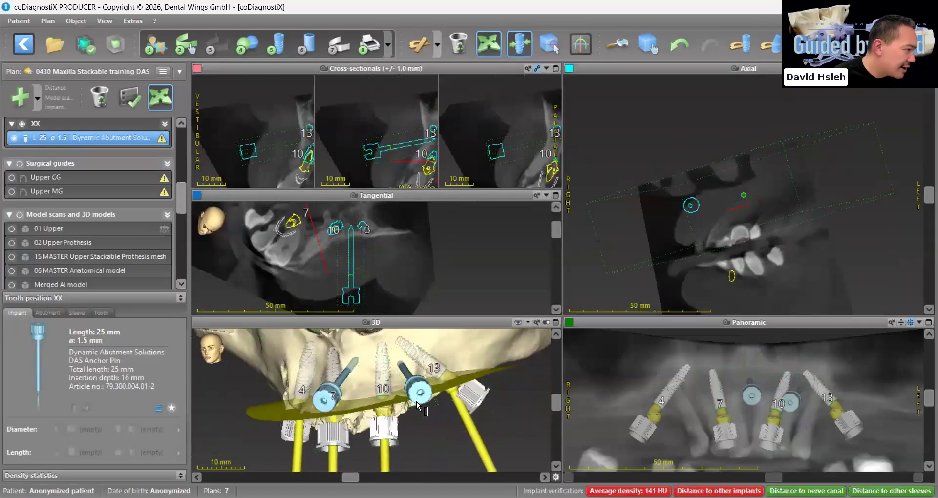
scroll(362, 291, "up", 1)
left_click_drag(353, 299, 354, 285)
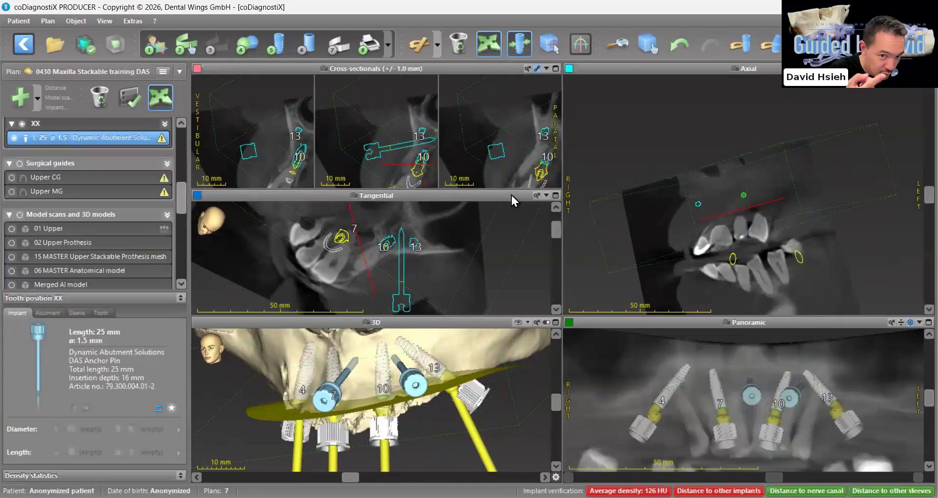
Add a third 25 mm DAS Anchor Pin with an undefined tooth position
left_click(36, 97)
left_click(49, 134)
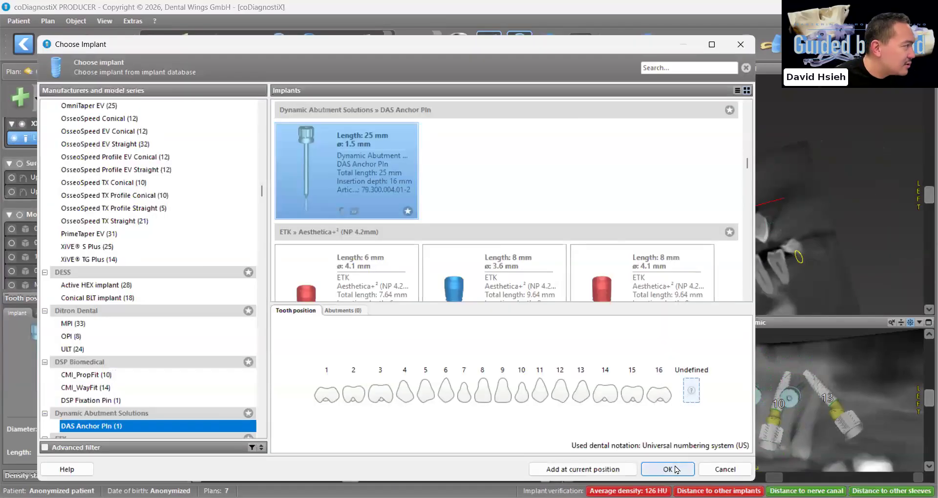
left_click(676, 470)
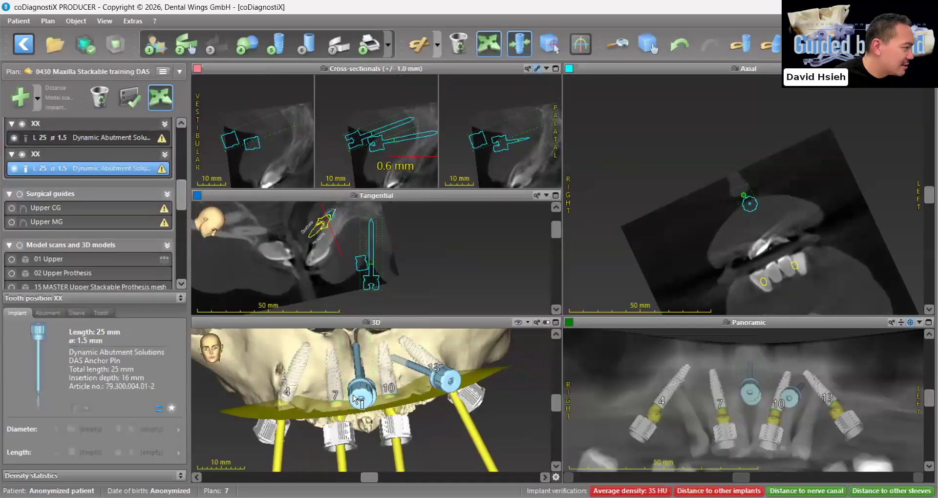
Move the third anchor pin between implants 4 and 7 and angle it into the bone
left_click(313, 389)
right_click_drag(312, 389, 344, 427)
left_click_drag(345, 427, 301, 430)
right_click_drag(301, 430, 454, 401)
left_click_drag(454, 402, 430, 418)
right_click_drag(432, 421, 351, 433)
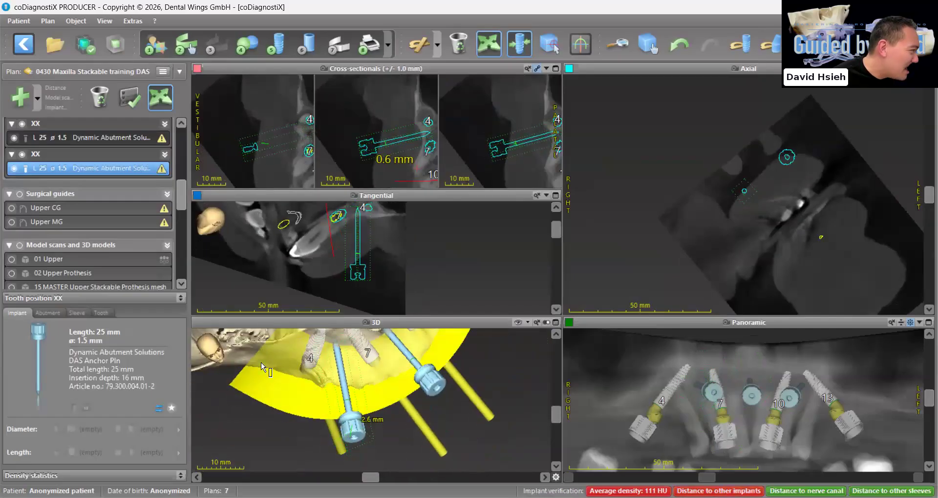
Hide the Maxilla AI model and show the AI tooth models 6 to 11
scroll(63, 226, "down", 10)
left_click(19, 177)
left_click(11, 189)
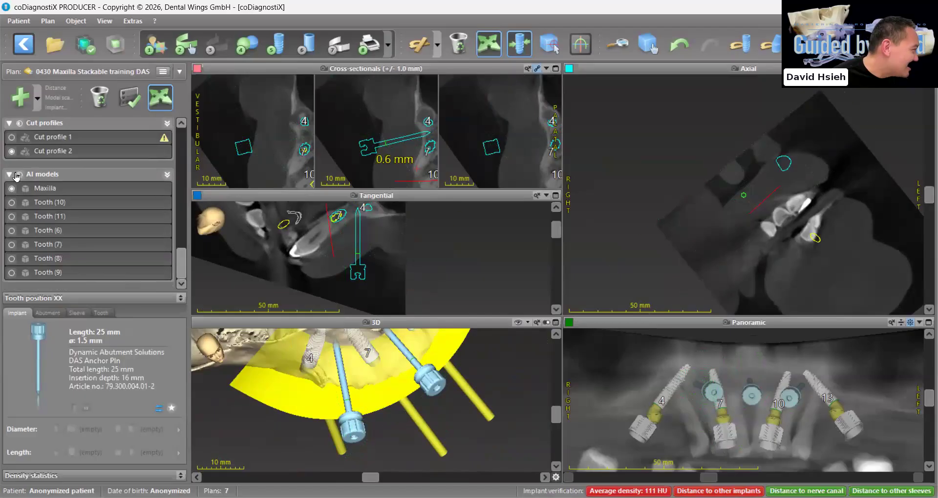
left_click(12, 189)
left_click(19, 177)
left_click(12, 189)
Check the anchor pins against the tooth roots in 3D and adjust the pin near implant 4 on the enlarged tangential view
scroll(430, 410, "up", 2)
left_click_drag(431, 411, 418, 448)
scroll(455, 427, "up", 2)
left_click(262, 419)
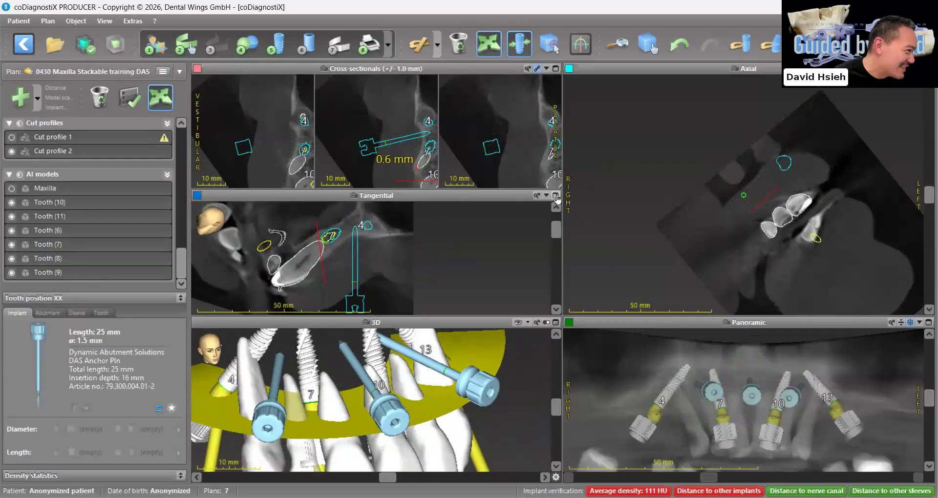
left_click(556, 196)
left_click_drag(499, 394, 488, 372)
Measure the distance from the anchor pin's tip along its shaft within the bone, and delete the measurement
left_click_drag(929, 135, 912, 284)
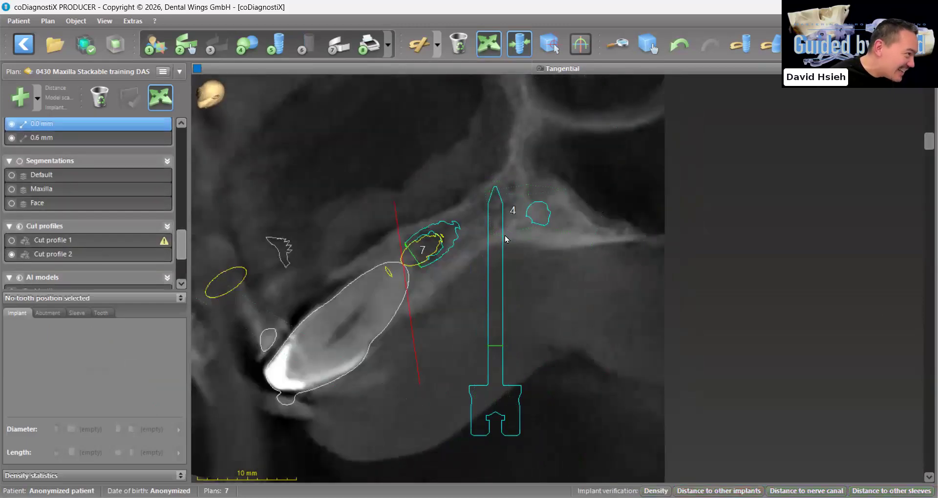
left_click(496, 185)
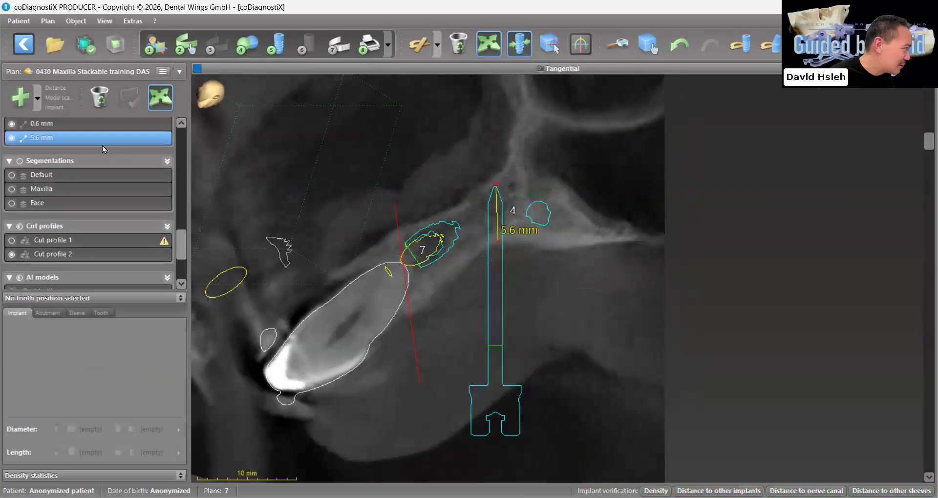
key("Delete")
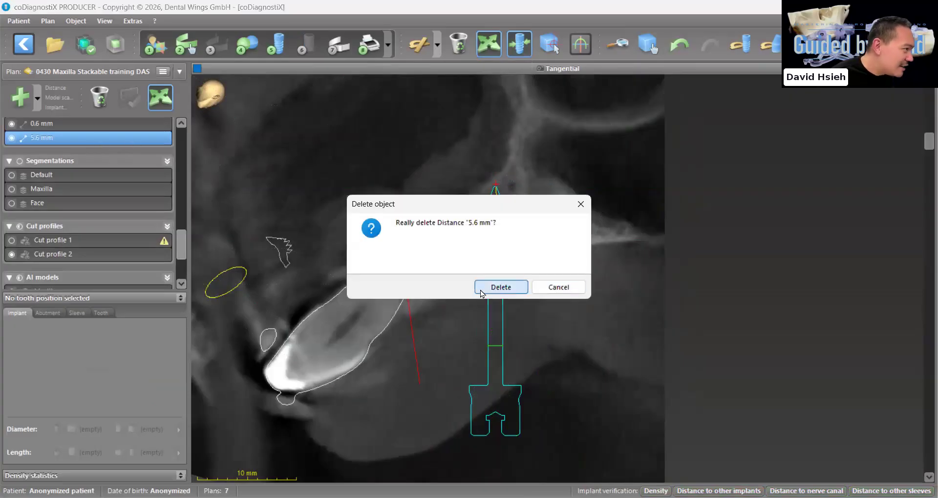
left_click(481, 294)
Select the anchor pin near implant 4 again and fine-tune its placement on the enlarged tangential view
left_click(505, 424)
left_click_drag(506, 424, 504, 418)
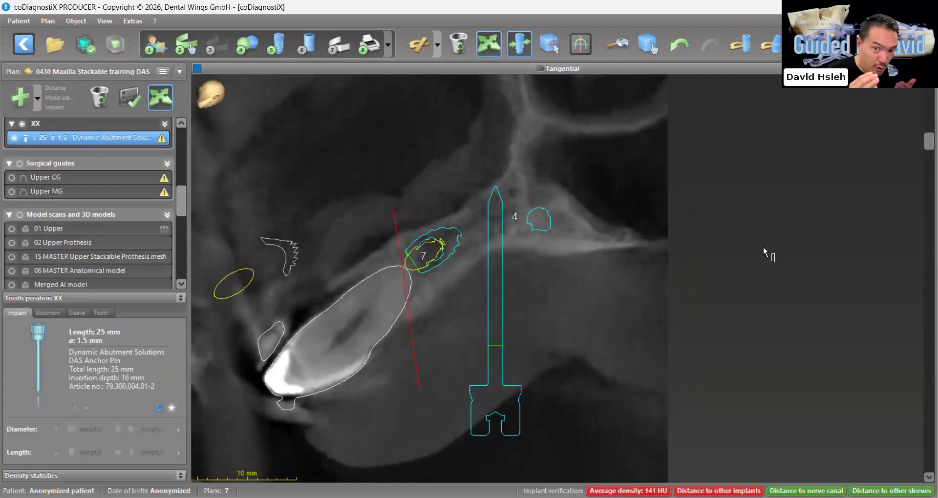
scroll(763, 247, "down", 1)
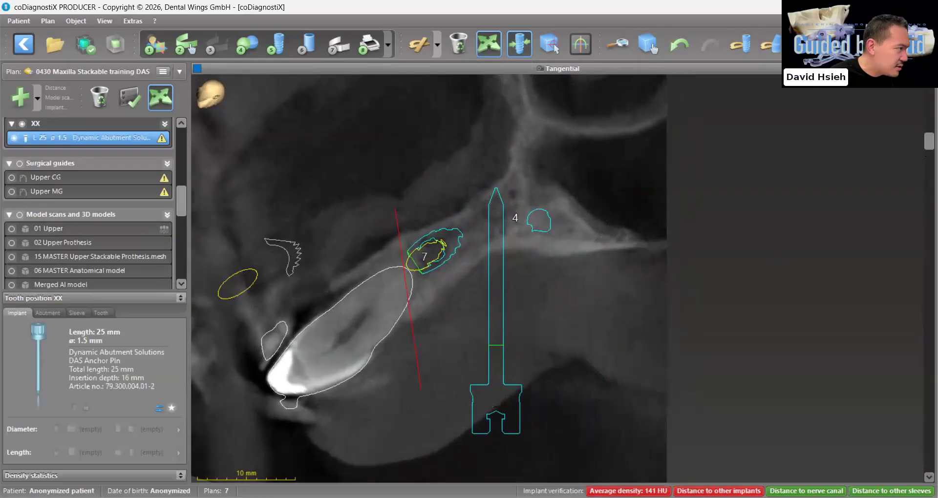
Examine the anchor pin near implant 4 against the neighbouring implants and tooth roots by rotating the enlarged tangential view around it
left_click_drag(928, 142, 929, 334)
left_click_drag(833, 322, 860, 253)
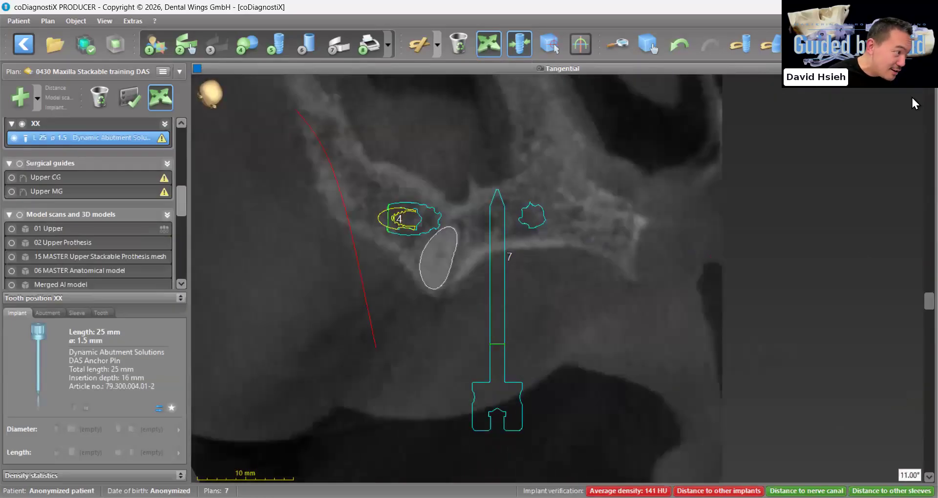
left_click_drag(505, 406, 497, 373)
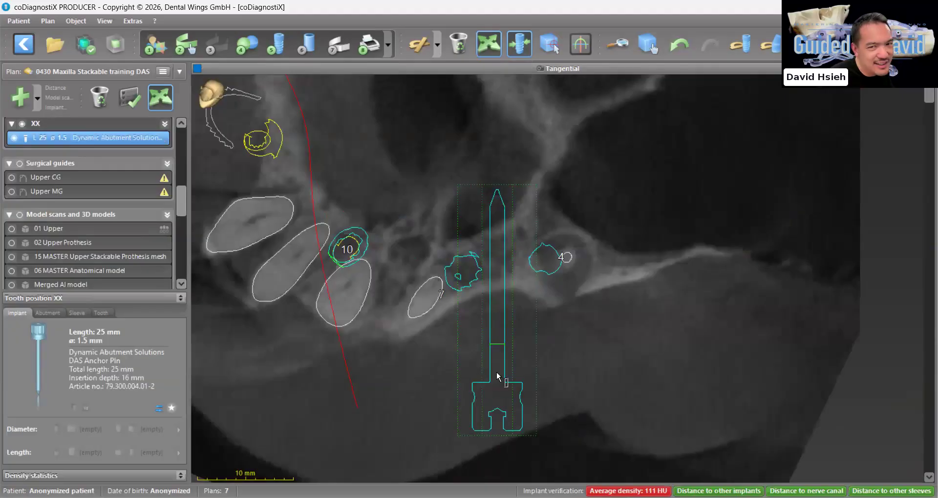
left_click_drag(497, 376, 499, 429)
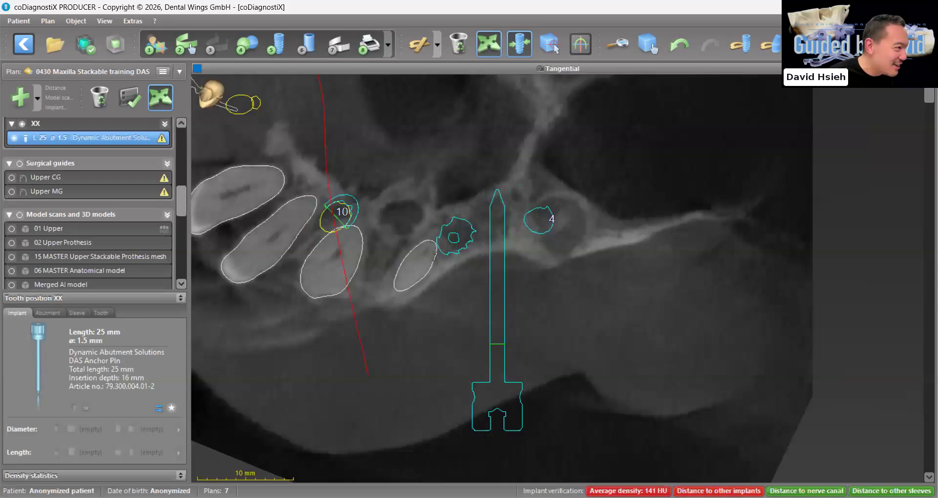
left_click_drag(930, 95, 929, 442)
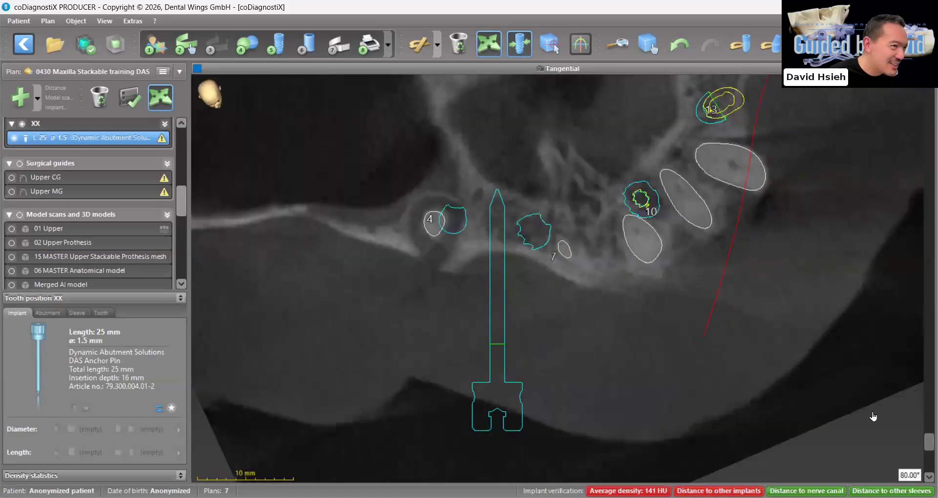
double_click(391, 379)
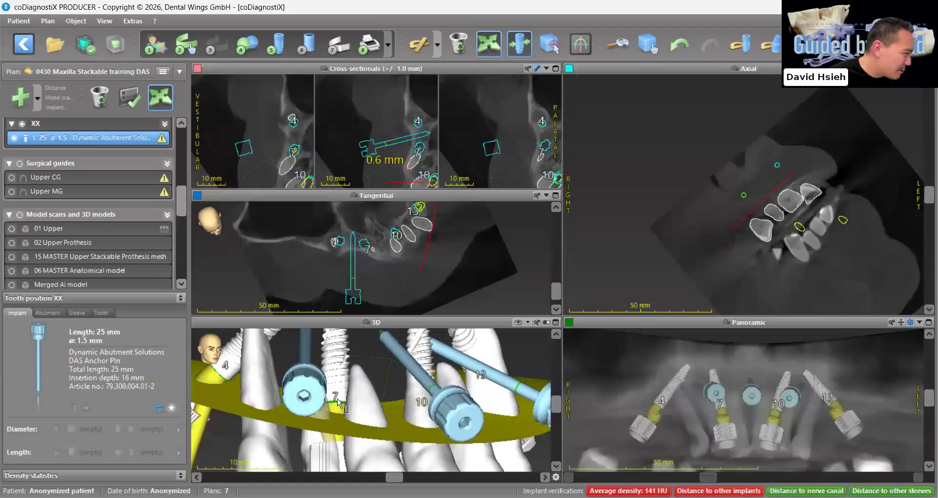
Adjust the anchor pin near implant 4 in 3D, and select the middle anchor pin to check its placement
scroll(305, 402, "down", 3)
right_click_drag(305, 403, 334, 425)
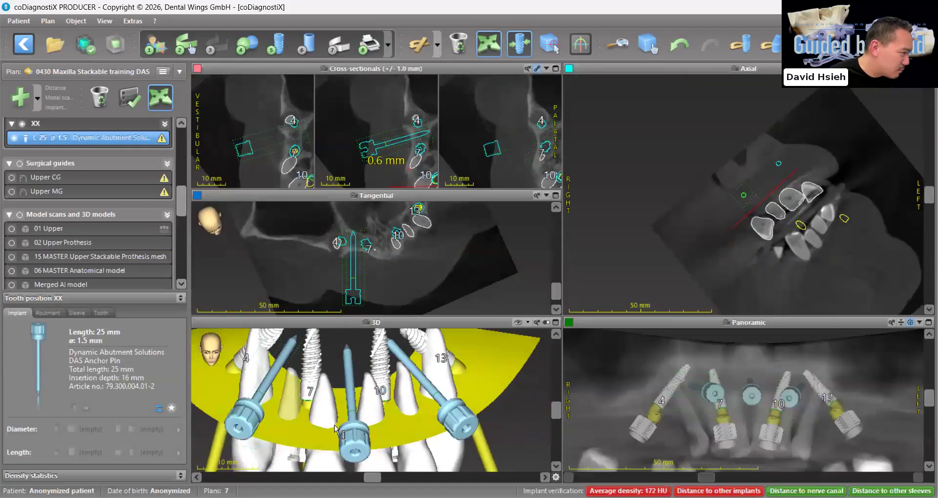
left_click(351, 432)
left_click_drag(556, 291, 560, 258)
left_click_drag(376, 296, 379, 295)
right_click_drag(436, 442, 431, 422)
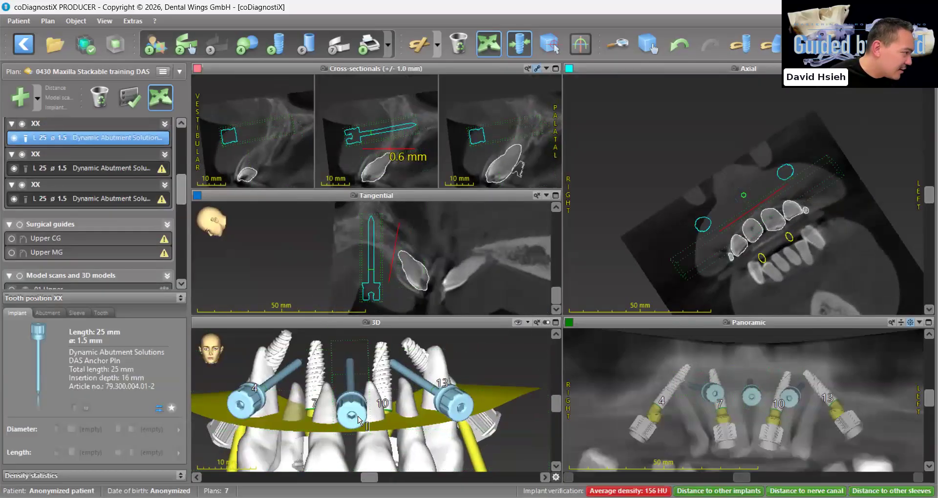
left_click_drag(346, 416, 344, 417)
Select the anchor pin near implant 13 and check its position against implants 10 and 13 and the adjacent roots
right_click_drag(453, 415, 413, 357)
left_click(425, 416)
left_click_drag(413, 358, 422, 358)
right_click_drag(457, 259, 500, 288)
right_click_drag(467, 369, 458, 418)
scroll(459, 418, "up", 3)
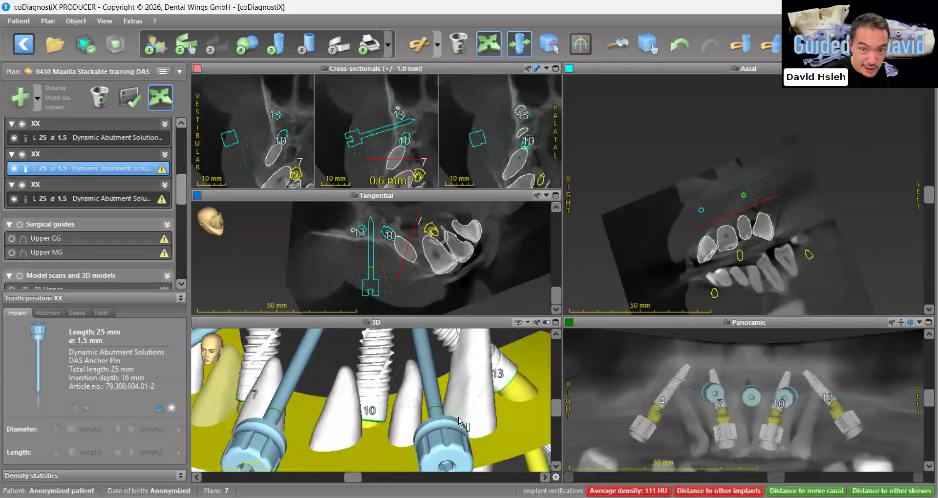
right_click_drag(459, 418, 458, 418)
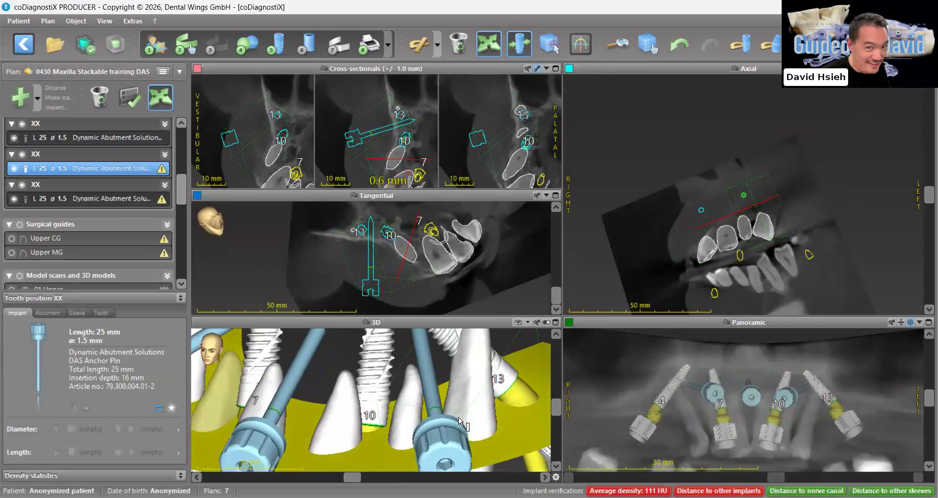
right_click_drag(459, 421, 469, 376)
scroll(401, 374, "up", 5)
Examine the anchor pins, implants and tooth roots from several angles in the enlarged 3D view
left_click(556, 322)
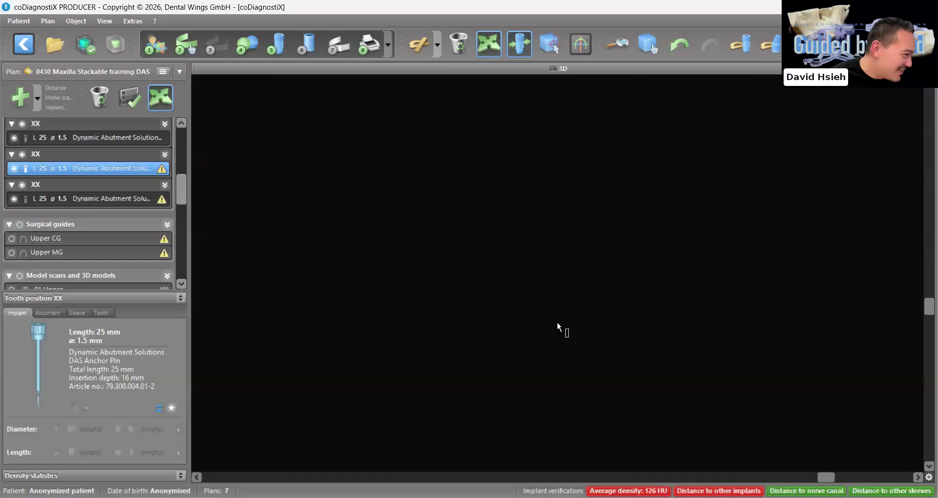
scroll(536, 345, "down", 3)
right_click_drag(536, 345, 532, 324)
scroll(540, 332, "up", 3)
left_click_drag(532, 324, 531, 322)
right_click_drag(532, 321, 552, 351)
scroll(550, 318, "down", 6)
left_click_drag(546, 349, 557, 351)
right_click_drag(557, 351, 556, 351)
scroll(556, 350, "up", 5)
scroll(556, 352, "up", 2)
left_click_drag(541, 337, 536, 338)
right_click_drag(537, 337, 549, 354)
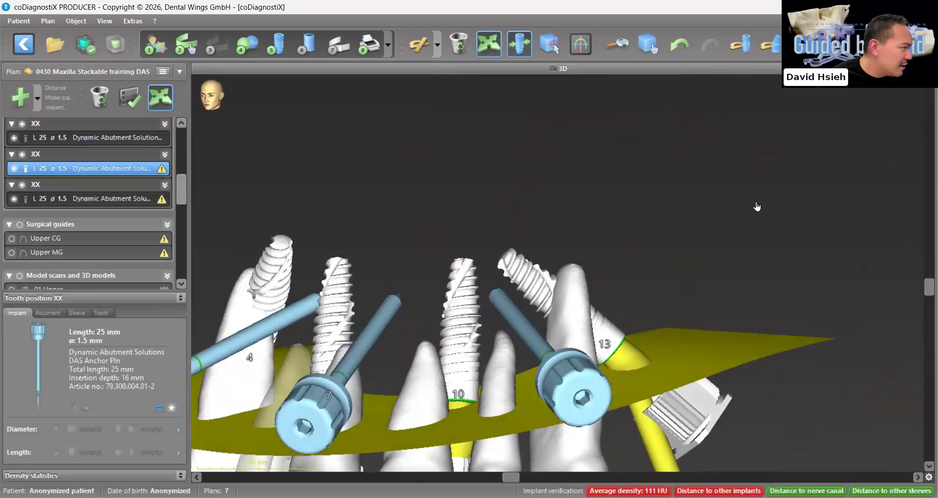
Shift the anchor pin near implant 13 slightly away from the adjacent root on the enlarged tangential view and recheck it all around
key("t")
right_click_drag(767, 234, 919, 494)
scroll(877, 288, "up", 8)
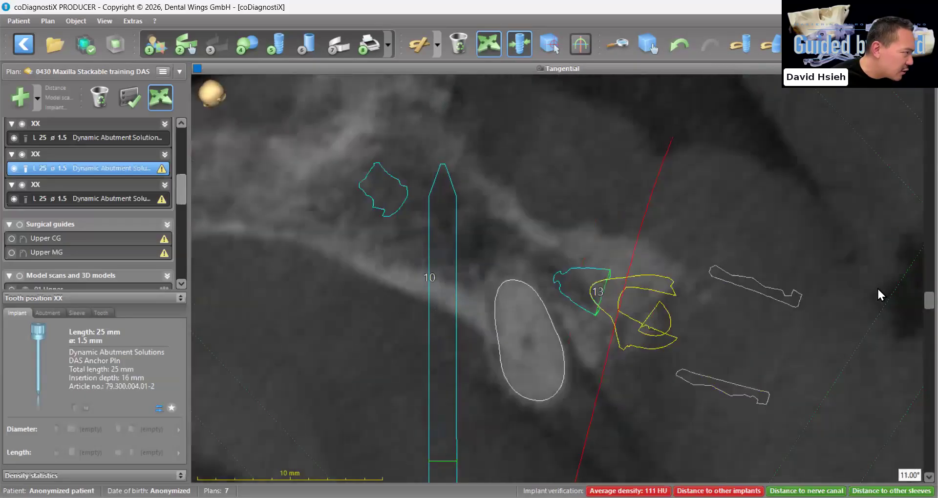
scroll(878, 289, "up", 8)
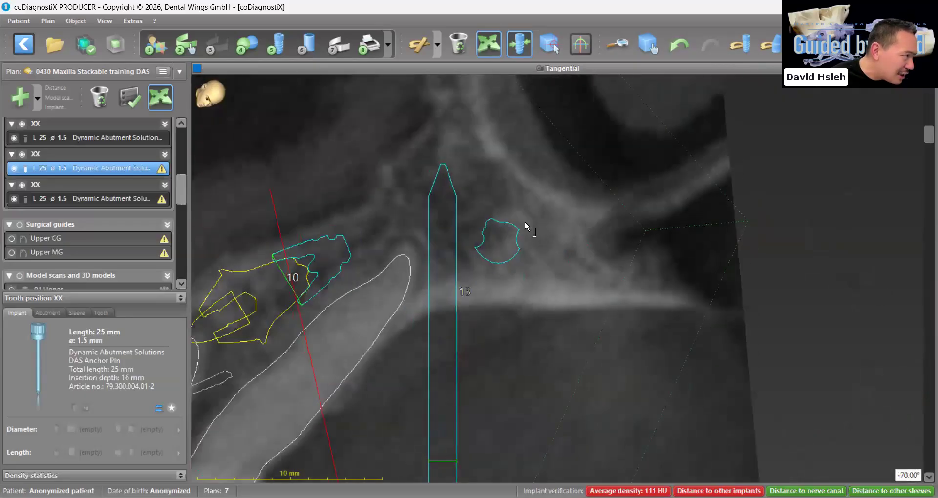
scroll(548, 251, "up", 5, "ctrl")
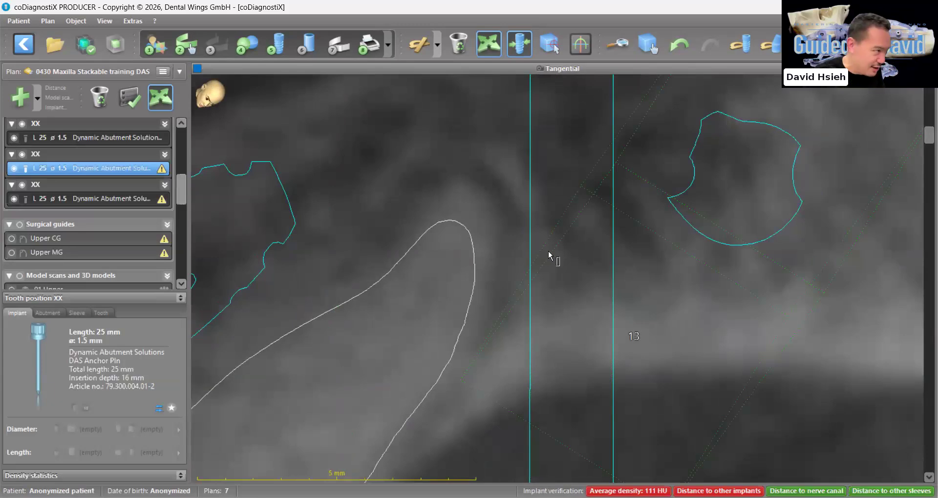
scroll(548, 251, "down", 5)
left_click_drag(528, 131, 541, 129)
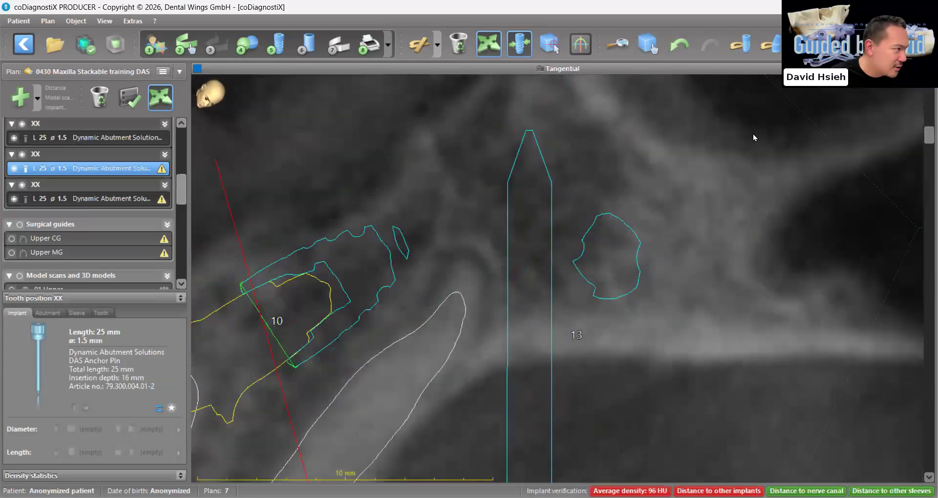
scroll(912, 143, "down", 3)
scroll(860, 98, "up", 10)
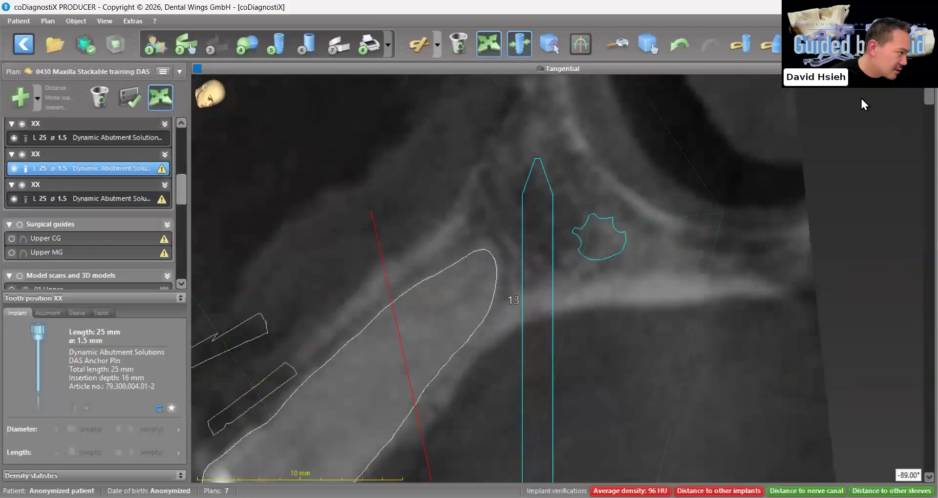
scroll(860, 98, "down", 10)
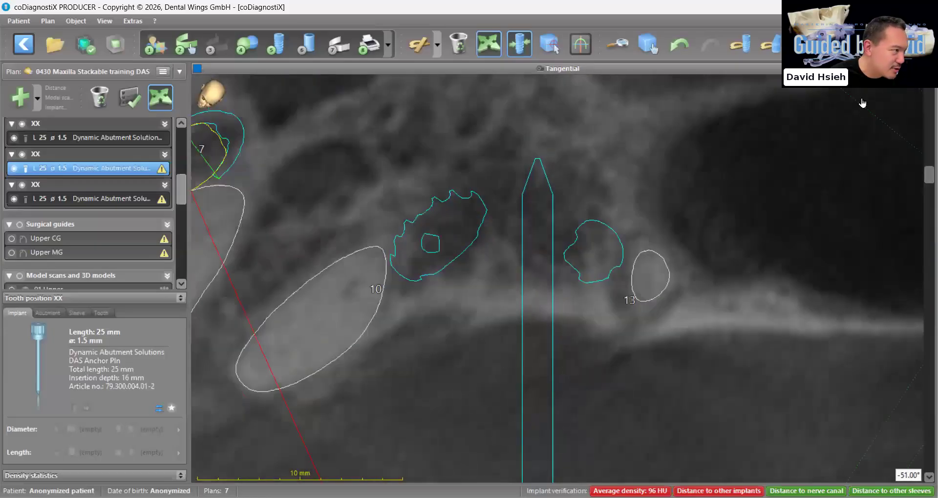
Return to the multi-view layout and inspect all three anchor pins from the front in the enlarged 3D view
left_click(929, 69)
left_click_drag(434, 435, 367, 437)
scroll(375, 426, "down", 5)
scroll(367, 439, "down", 10)
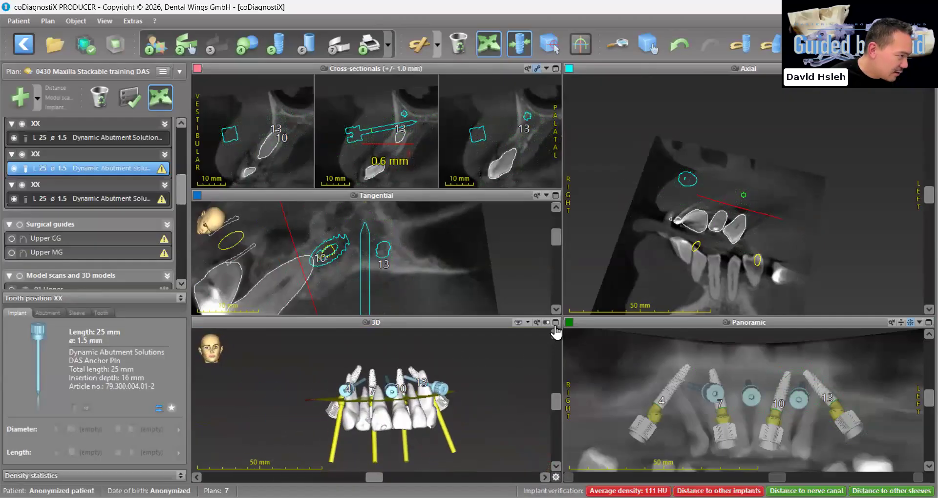
left_click(555, 322)
left_click_drag(529, 374, 510, 384)
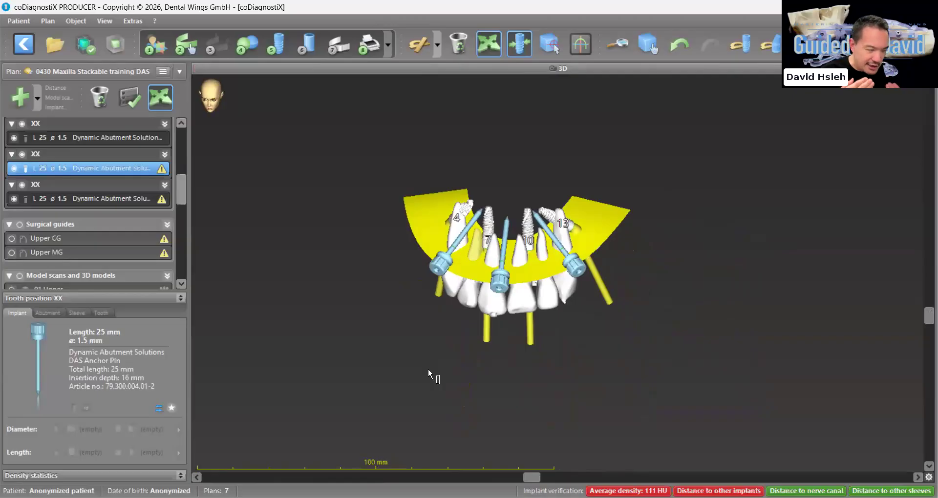
Try a steep upward tilt of the middle anchor pin, show the 01 Upper model scan with it, and undo the tilt
left_click_drag(519, 335, 584, 155)
left_click(591, 291)
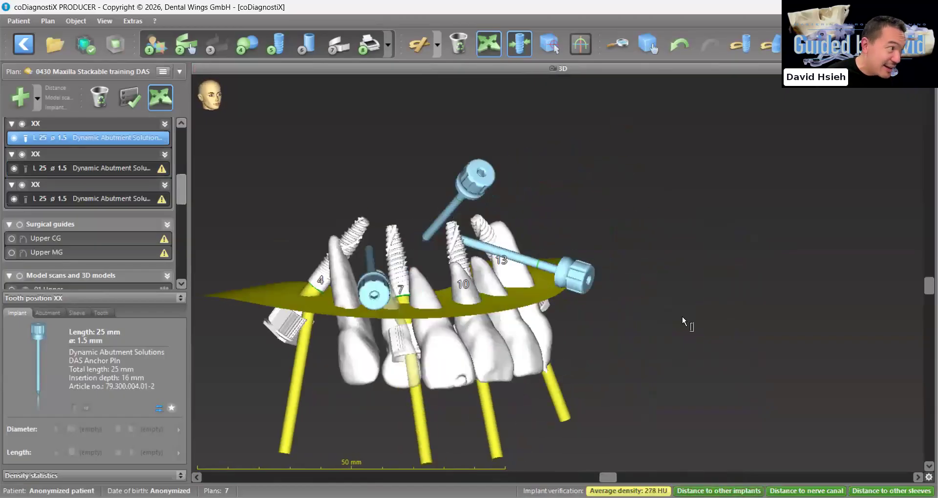
scroll(87, 253, "down", 5)
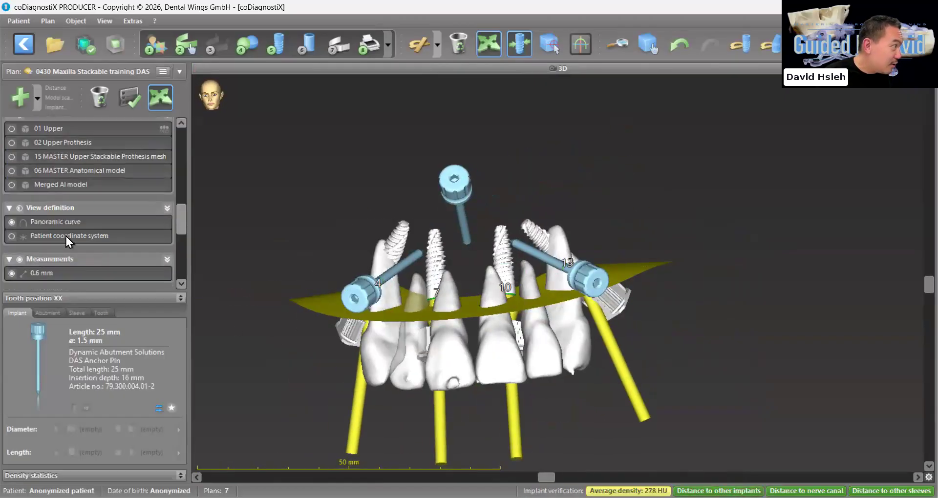
scroll(66, 237, "up", 2)
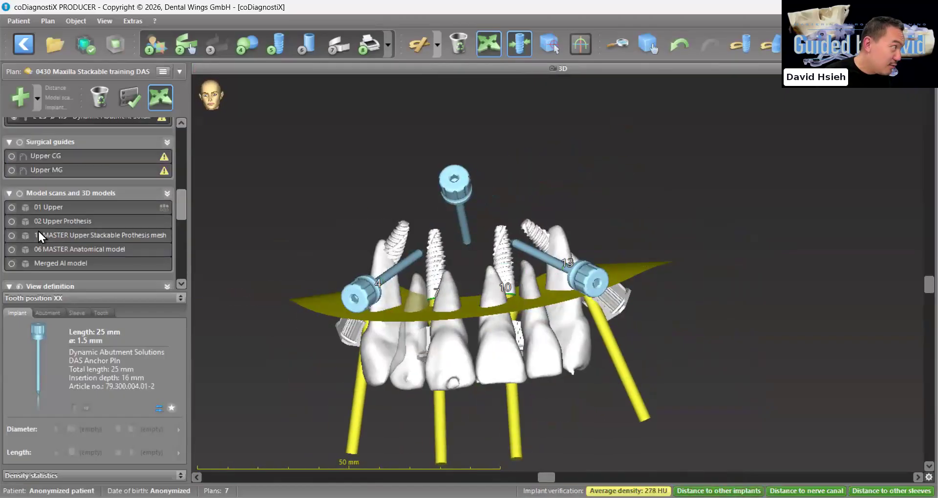
left_click(12, 208)
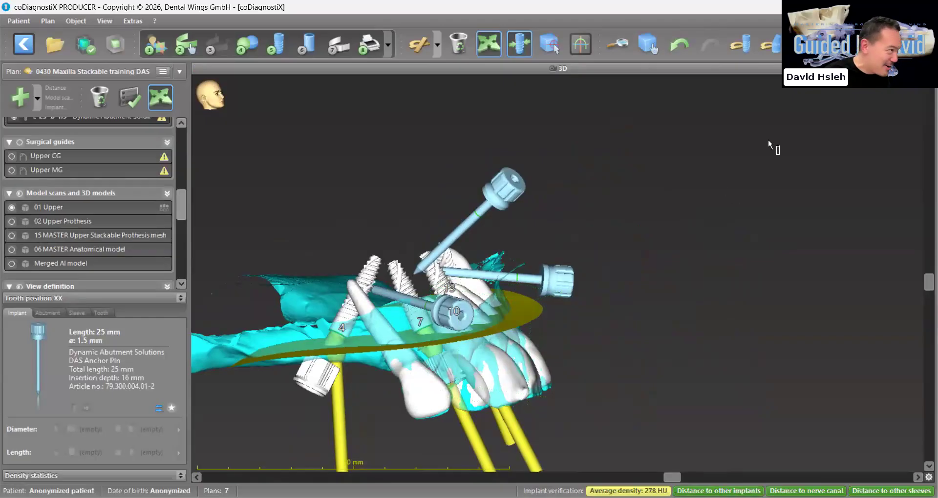
left_click(680, 47)
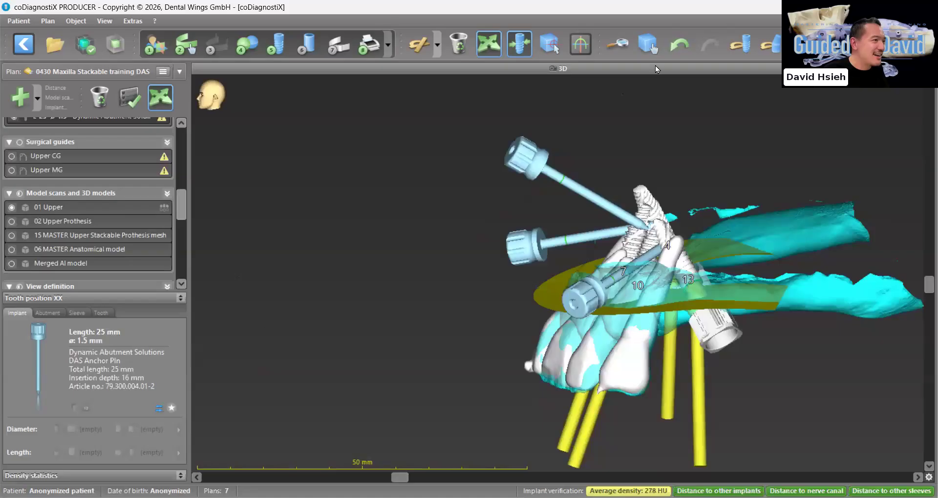
left_click(672, 54)
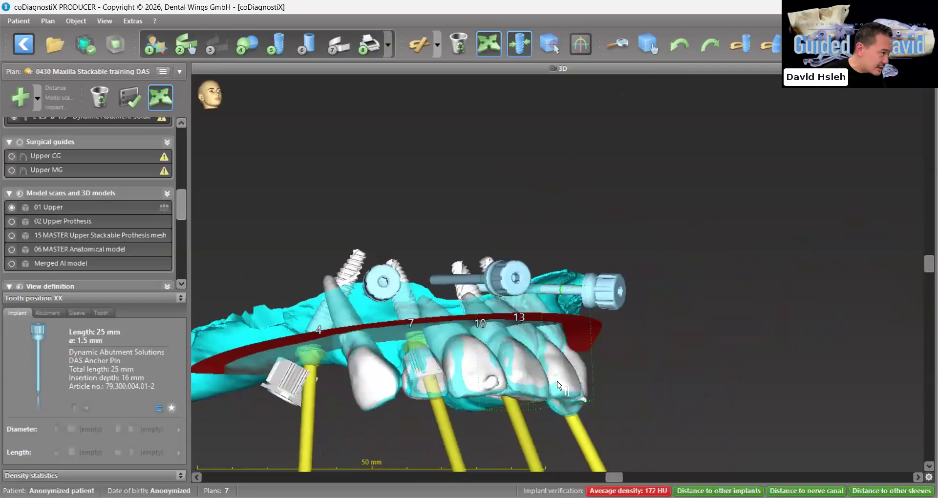
Re-angle the anchor pin near implant 4 in 3D, swinging its head slightly toward the midline
left_click_drag(428, 370, 416, 381)
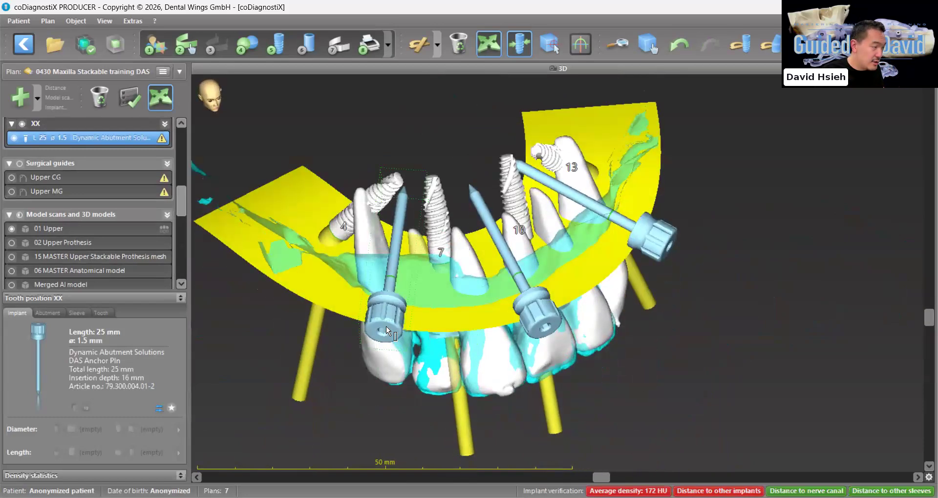
left_click_drag(386, 326, 493, 335)
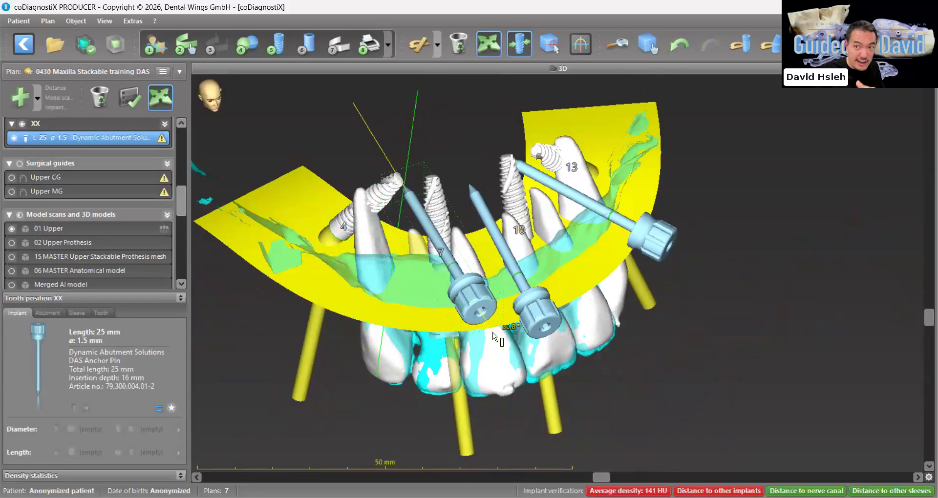
left_click_drag(493, 337, 408, 363)
Try the anchor pin near implant 4 farther outward and higher, and check its access against the temporarily shown Face segmentation
scroll(67, 215, "down", 5)
scroll(31, 253, "down", 3)
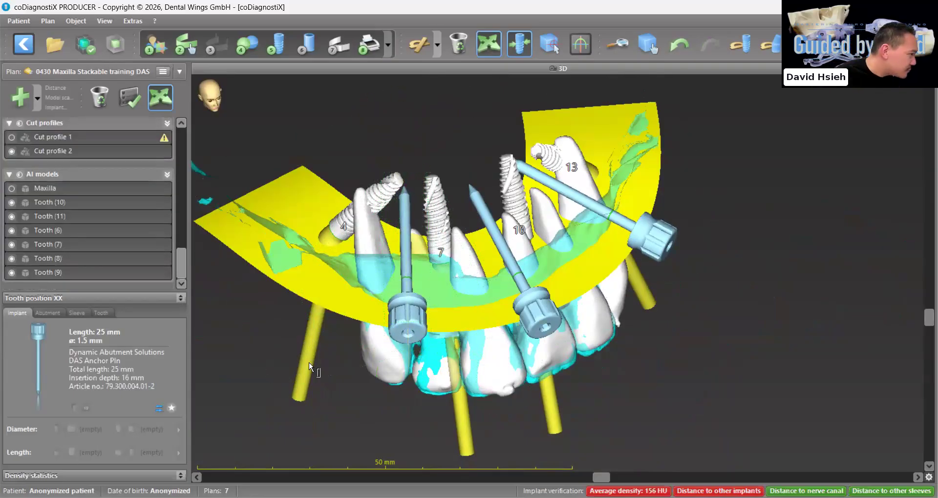
left_click_drag(405, 324, 268, 254)
scroll(59, 240, "up", 4)
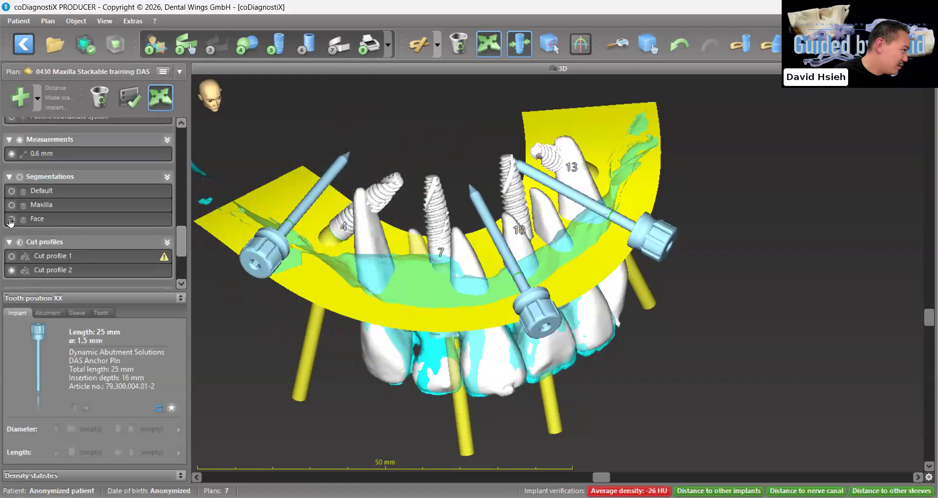
left_click(11, 220)
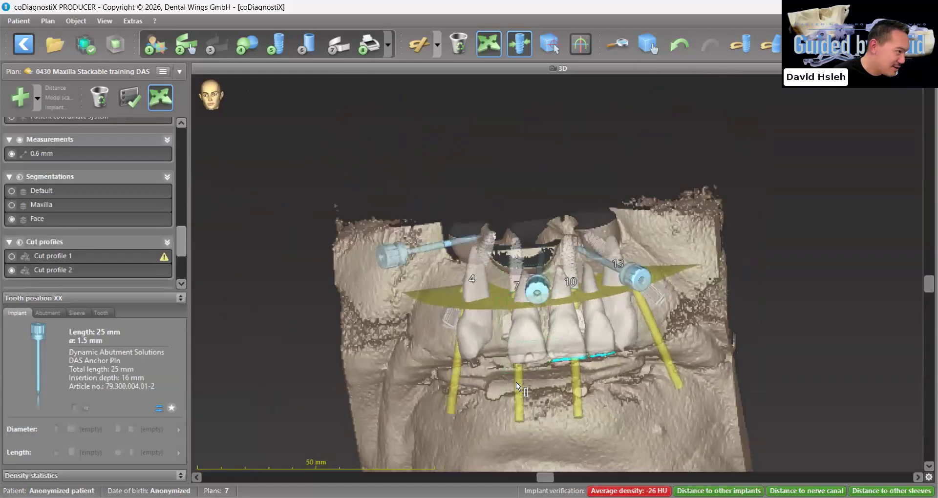
left_click_drag(517, 381, 500, 371)
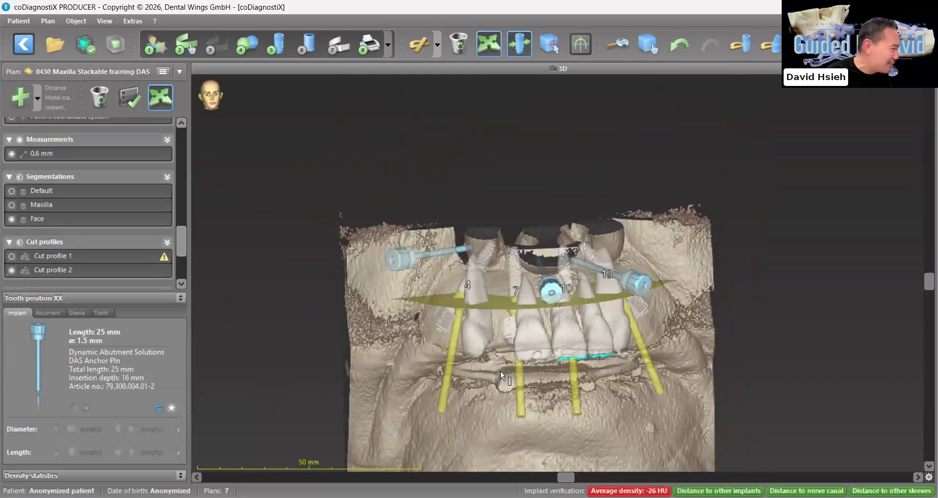
left_click(11, 219)
Undo the outward move of the anchor pin near implant 4 and inspect the three pins in 3D
left_click(679, 44)
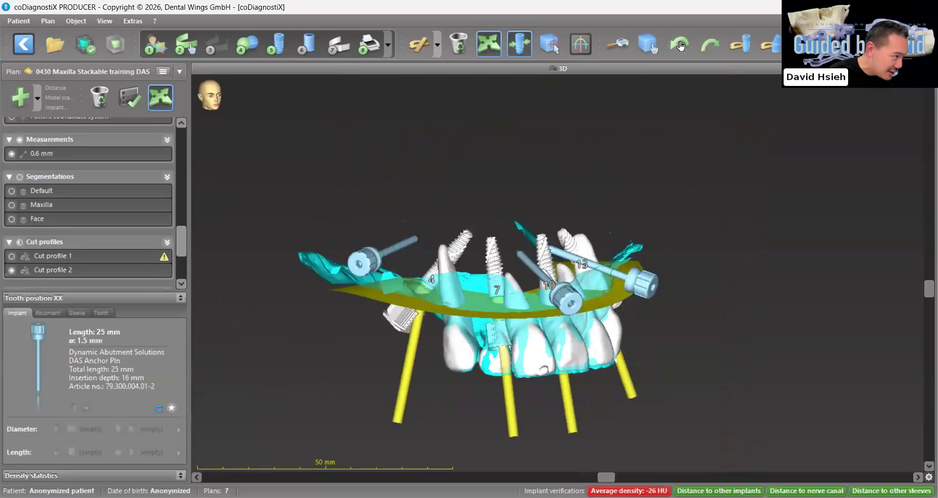
left_click(681, 45)
left_click(681, 46)
scroll(480, 380, "up", 3)
left_click_drag(473, 375, 476, 377)
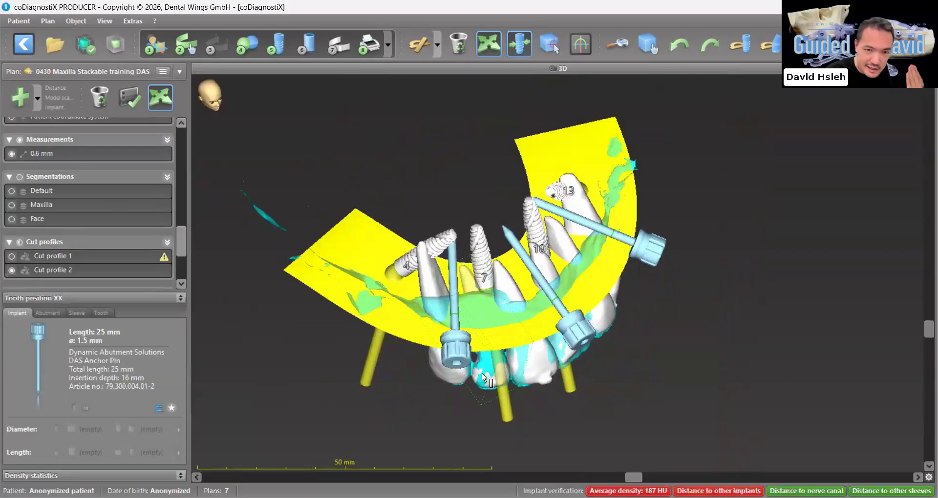
left_click_drag(482, 374, 631, 381)
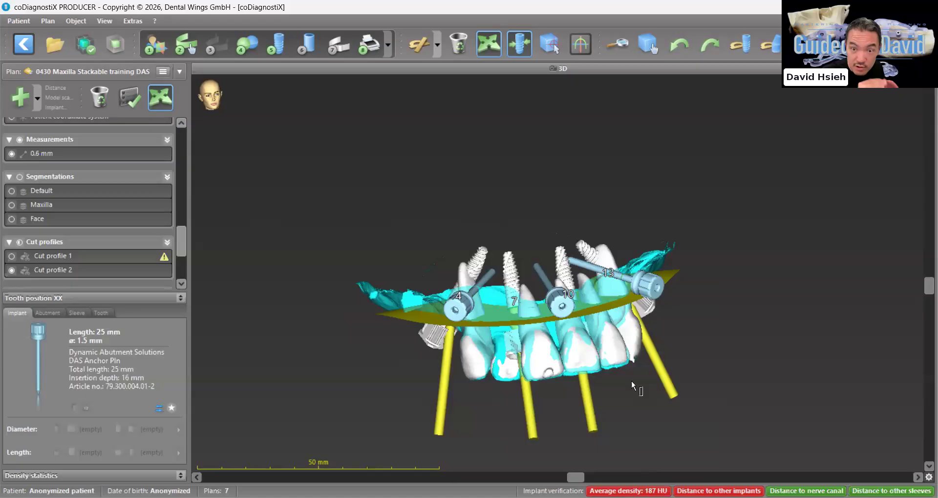
scroll(632, 382, "up", 6)
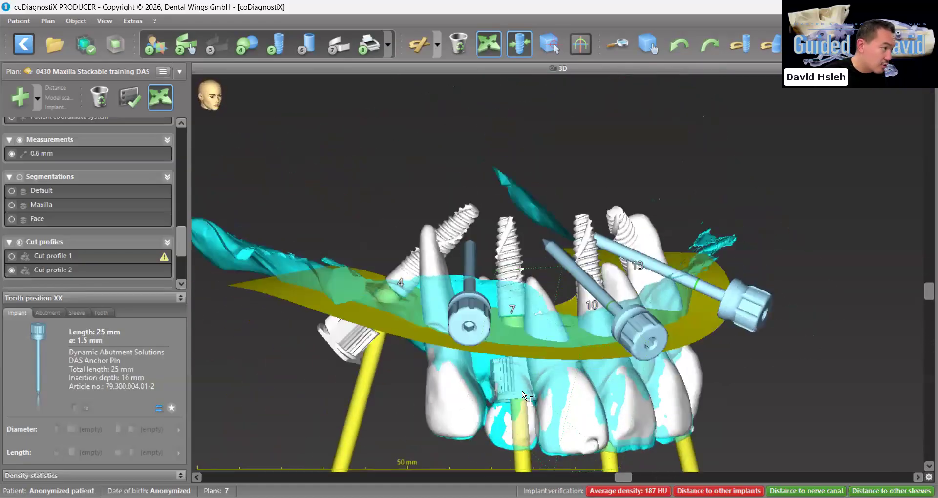
Nudge the middle anchor pin's head slightly in 3D and compare all three pins from the front and from below
left_click_drag(481, 393, 490, 390)
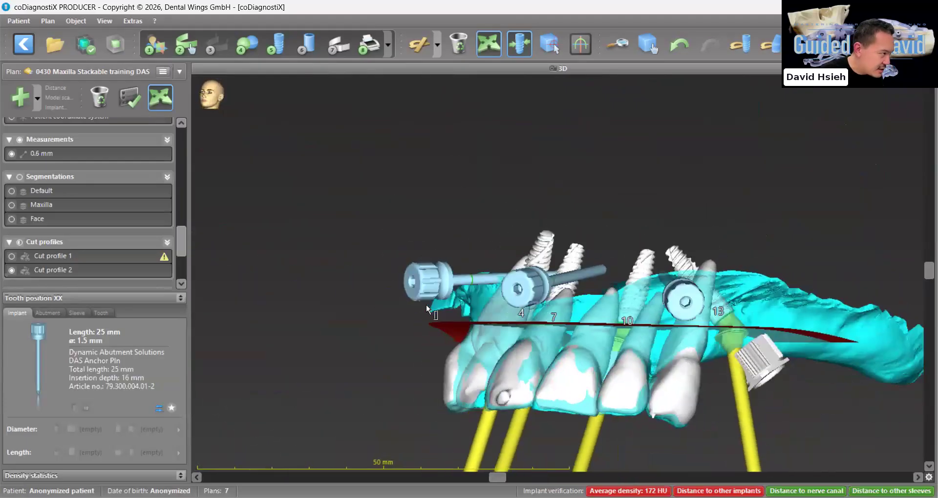
left_click_drag(427, 289, 425, 293)
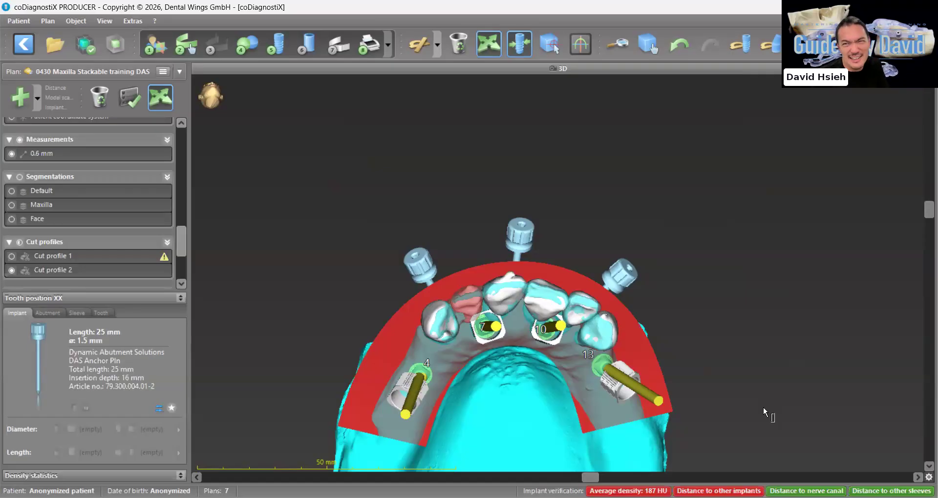
left_click_drag(763, 408, 727, 317)
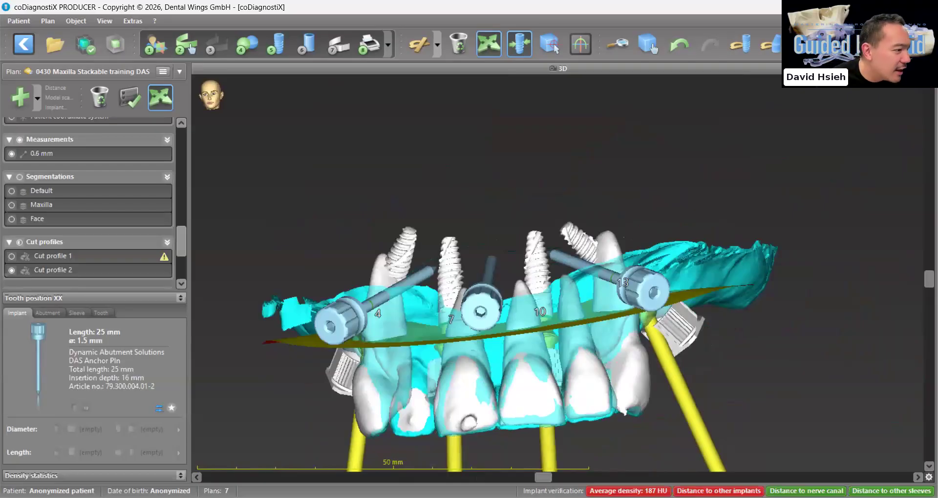
Examine the anchor pin near implant 13 in an enlarged Tangential view, rotating the slice to check its clearance from the roots
double_click(498, 69)
double_click(708, 69)
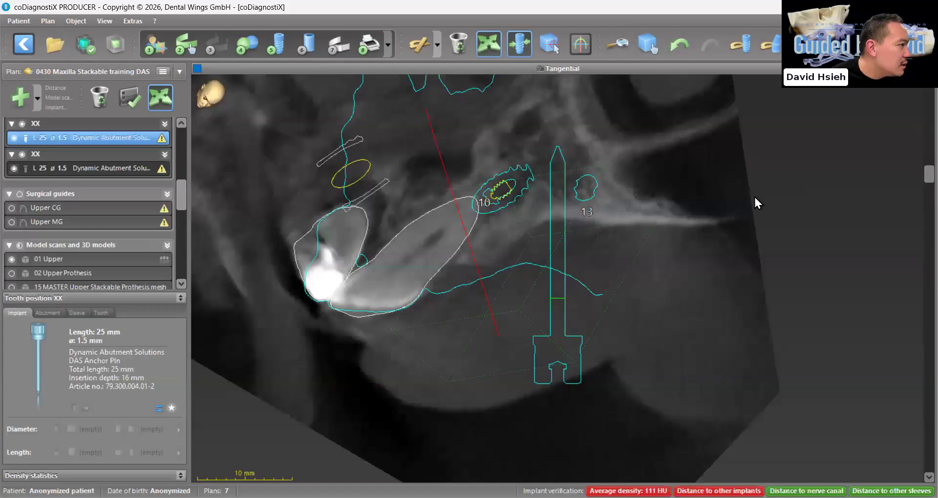
scroll(849, 328, "down", 15)
scroll(397, 355, "down", 4)
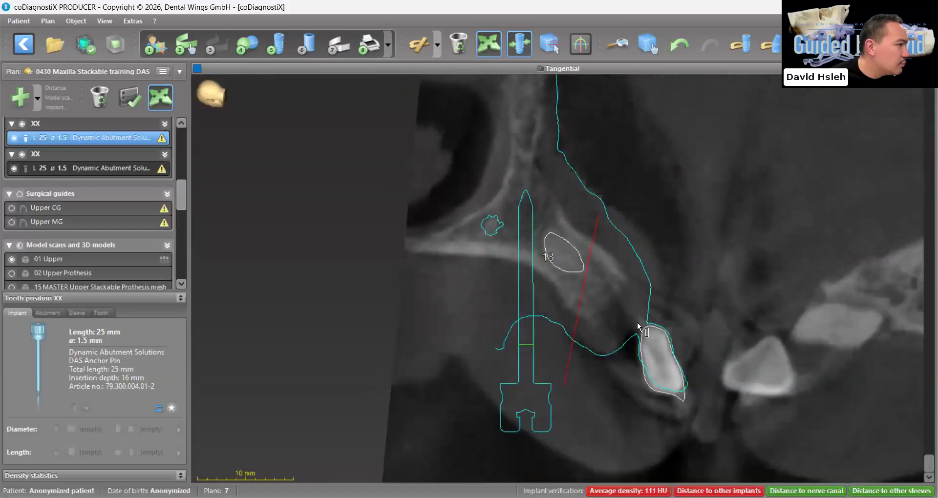
left_click_drag(928, 465, 922, 281)
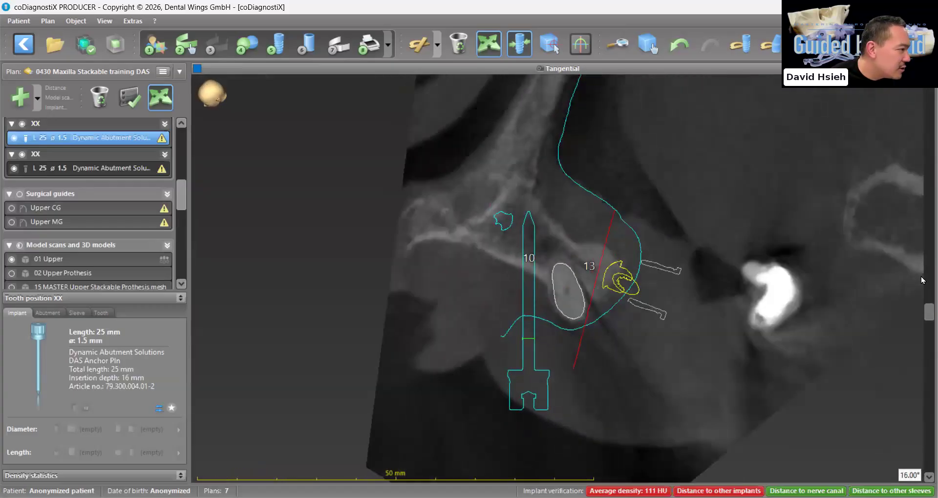
Assign the custom DAS Anchor Pin sleeve, 4.0 mm long and 2.8 mm in diameter, to the anchor pin near implant 13
left_click(78, 316)
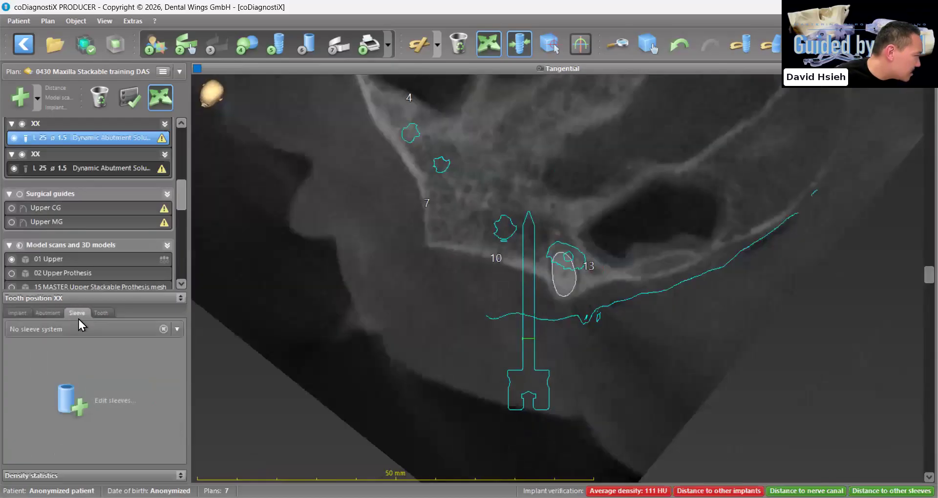
left_click(75, 334)
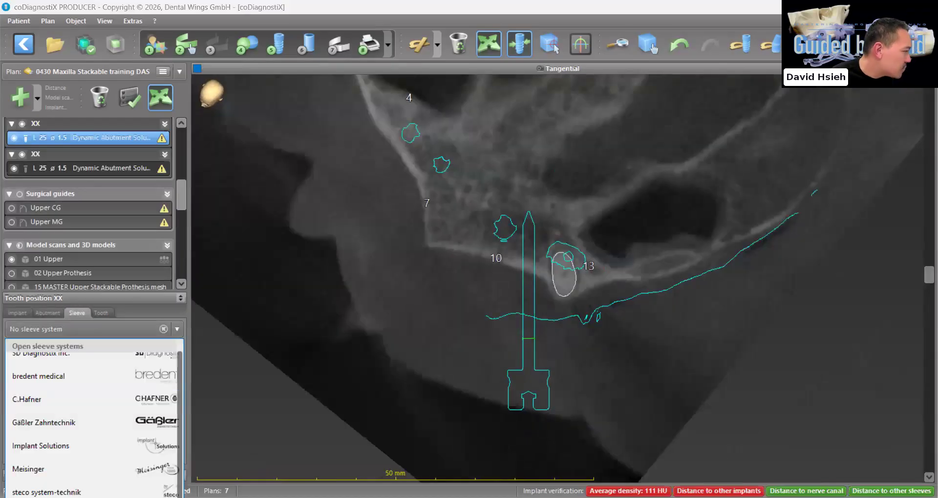
scroll(491, 382, "up", 5)
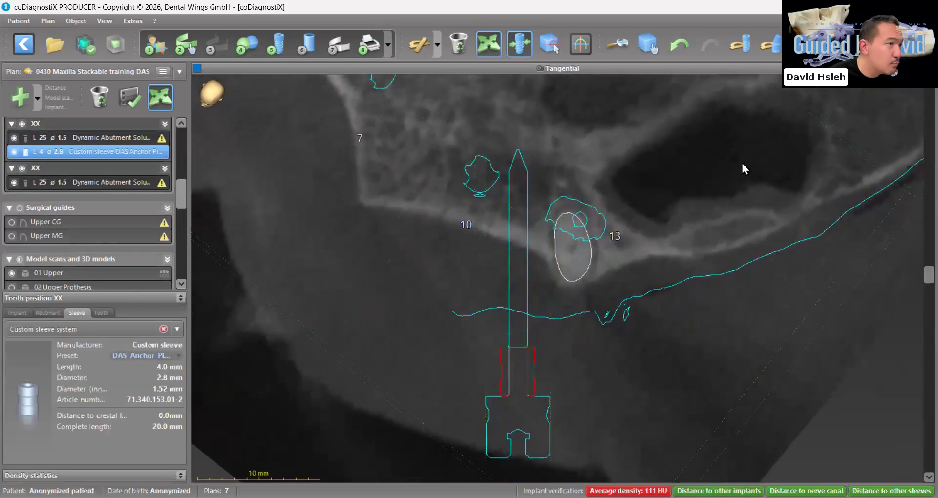
scroll(873, 293, "down", 8)
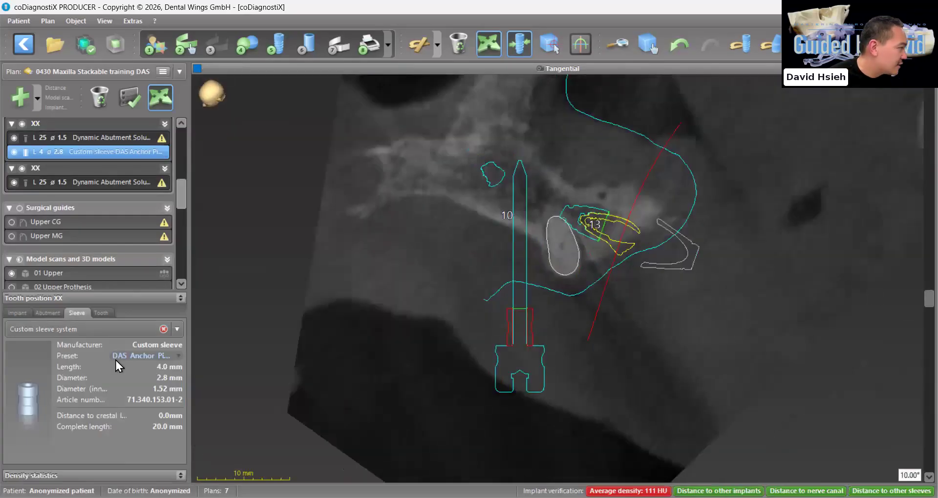
scroll(374, 185, "up", 4)
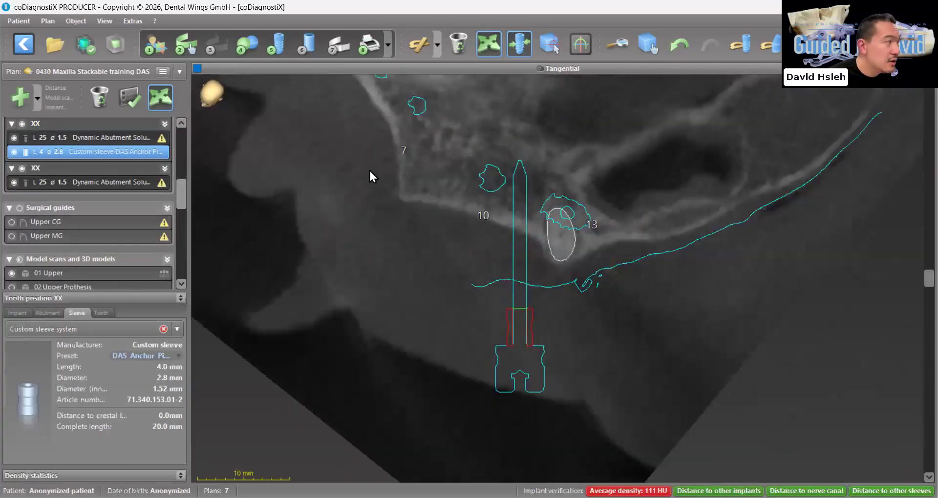
Assign the custom DAS Anchor Pin sleeve, 4.0 mm long and 2.8 mm in diameter, to the pin near implant 4 and select the middle pin
left_click(68, 181)
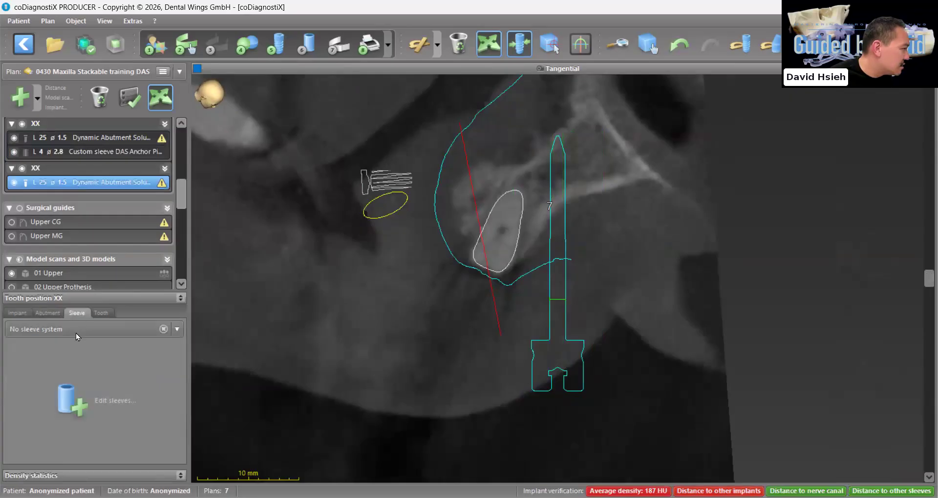
left_click(77, 331)
left_click(545, 379)
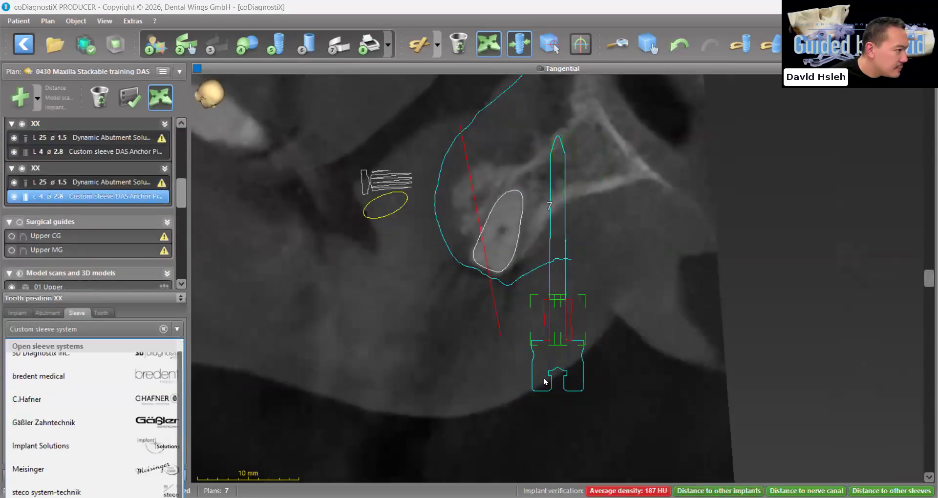
scroll(66, 223, "up", 5)
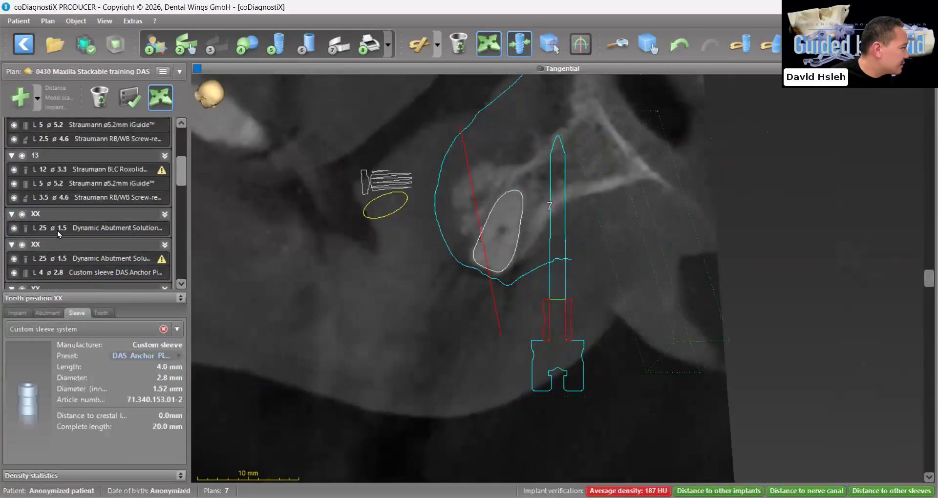
left_click(57, 228)
left_click(51, 311)
left_click(76, 313)
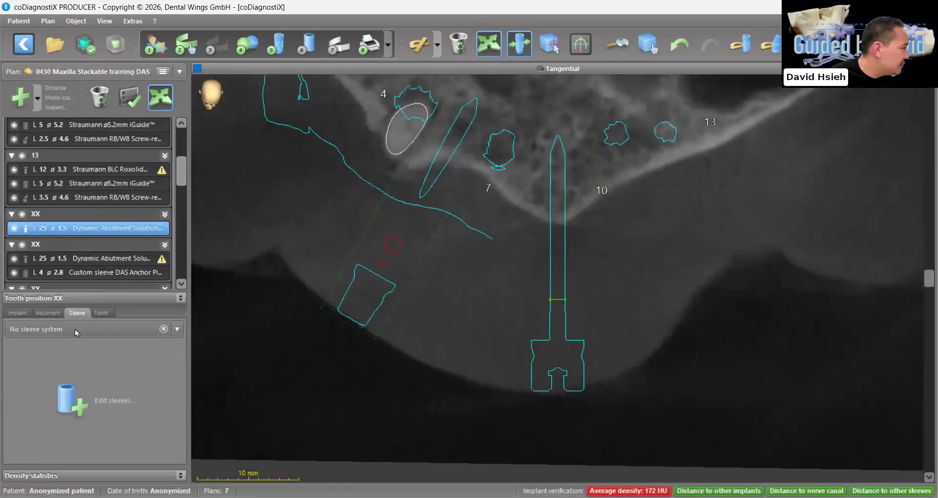
left_click(77, 332)
left_click(48, 313)
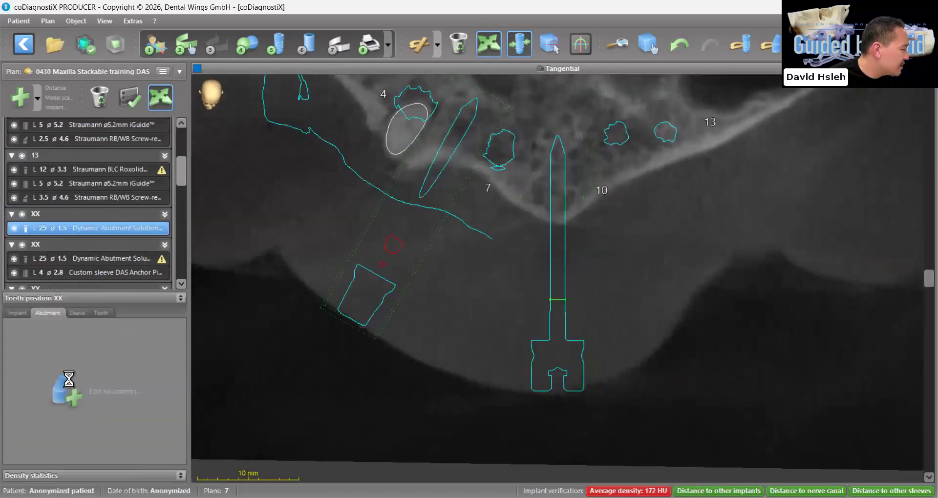
left_click(76, 377)
left_click(553, 447)
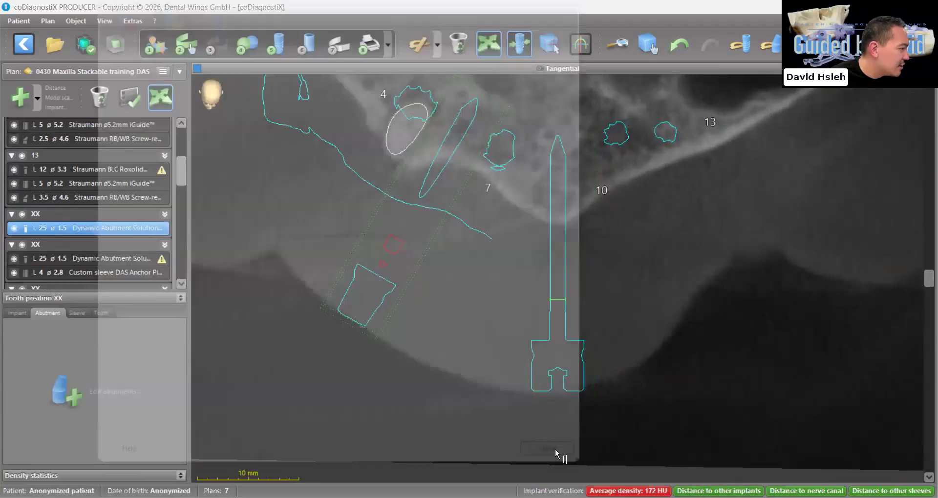
left_click(75, 314)
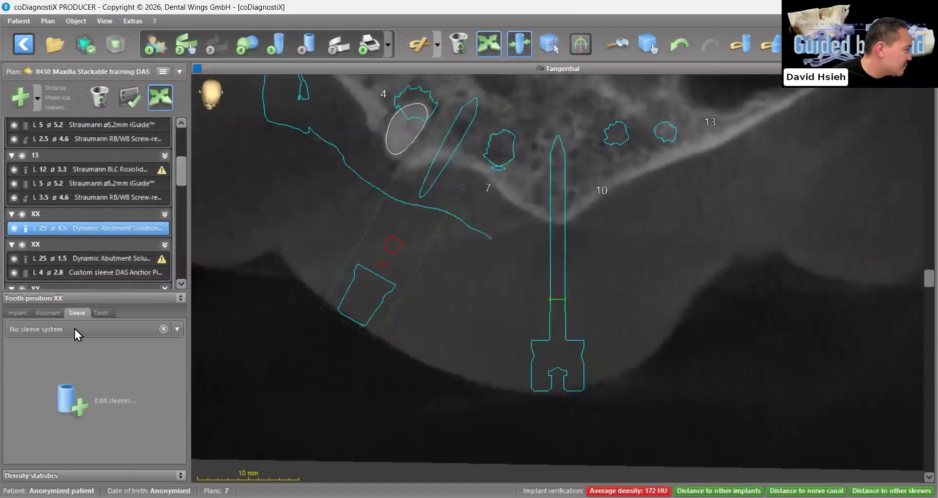
left_click(86, 407)
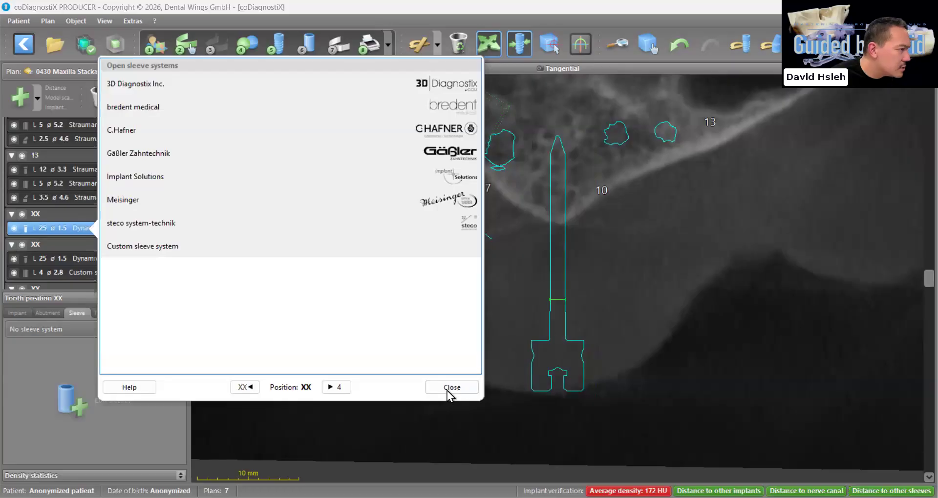
left_click(451, 387)
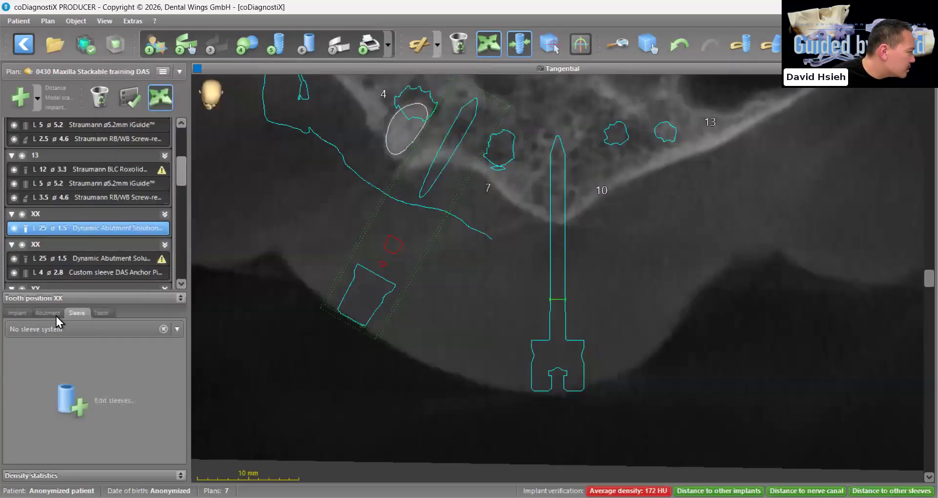
Adjust the middle anchor pin's angle slightly and assign it the custom DAS Anchor Pin sleeve
left_click_drag(546, 383, 554, 374)
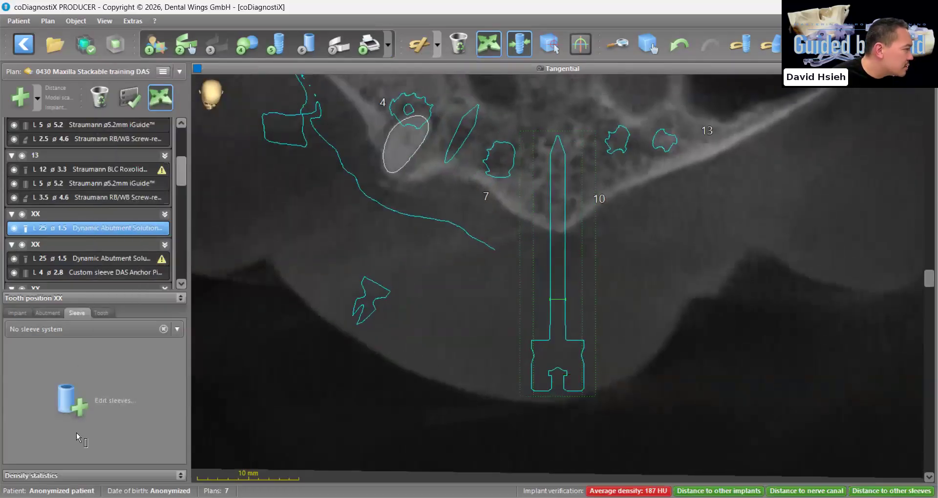
left_click(77, 416)
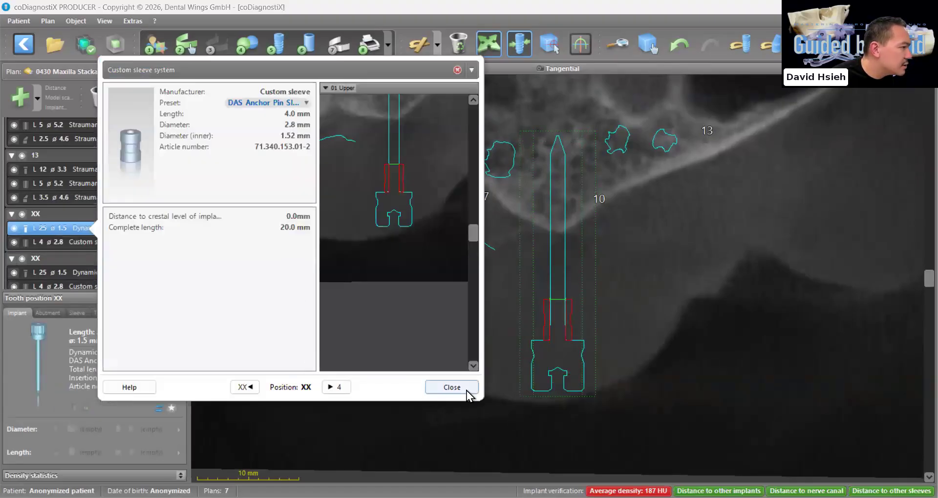
left_click(467, 389)
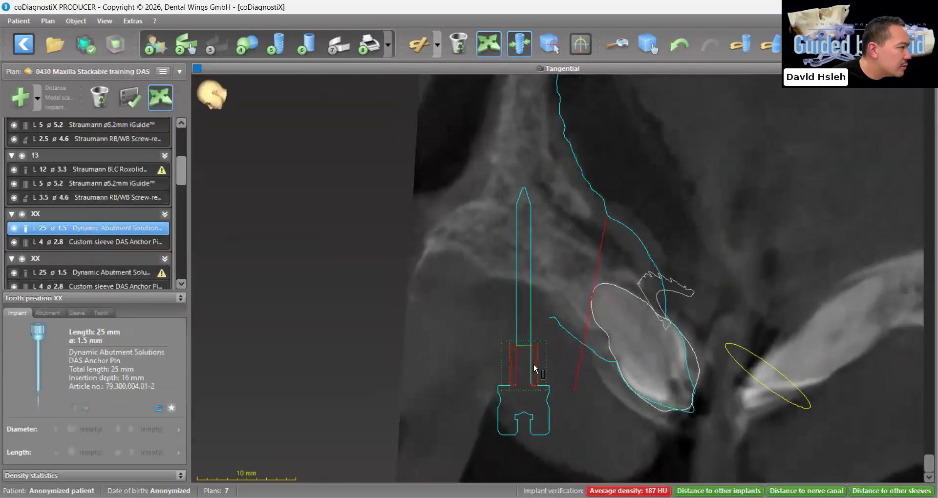
Fine-tune the middle anchor pin's tilt in the Tangential view, checking its bone engagement and root clearance at several slice rotations
left_click(523, 391)
left_click(525, 293)
left_click_drag(520, 398, 518, 431)
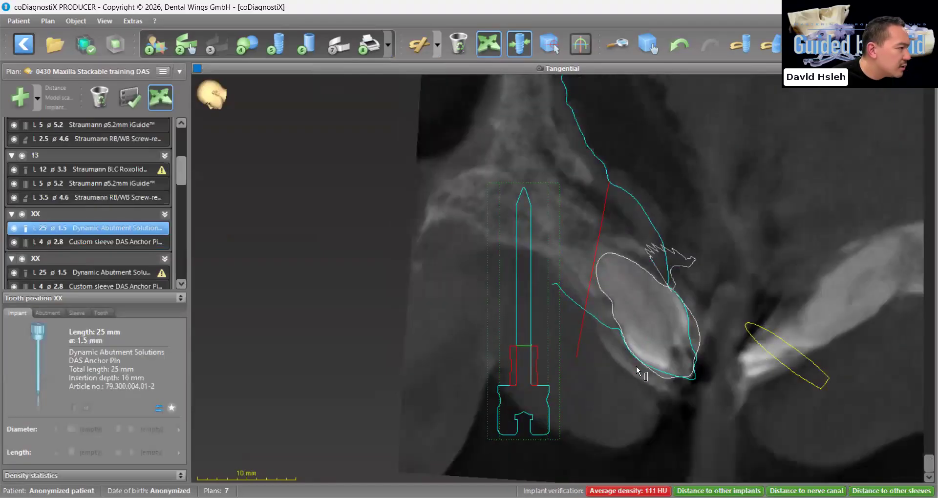
scroll(916, 435, "down", 5)
left_click_drag(911, 450, 911, 306)
left_click_drag(910, 90, 908, 83)
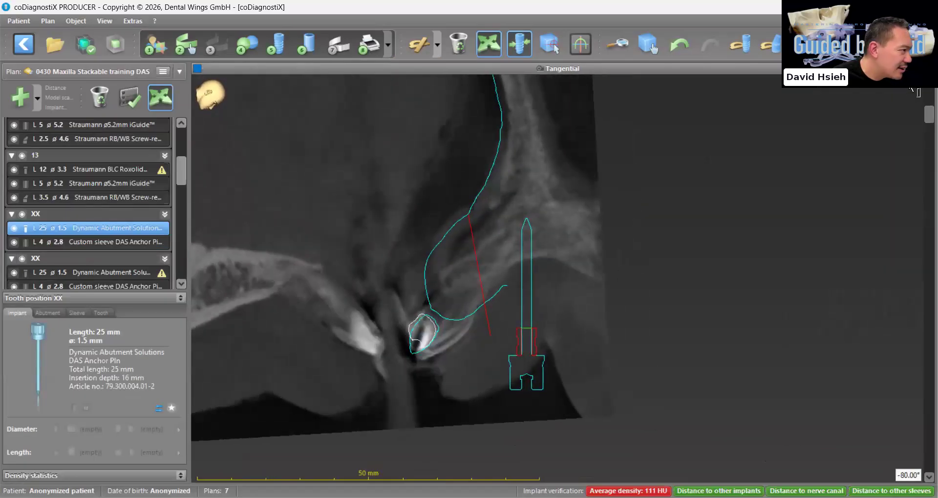
scroll(539, 384, "up", 1)
left_click_drag(532, 380, 531, 378)
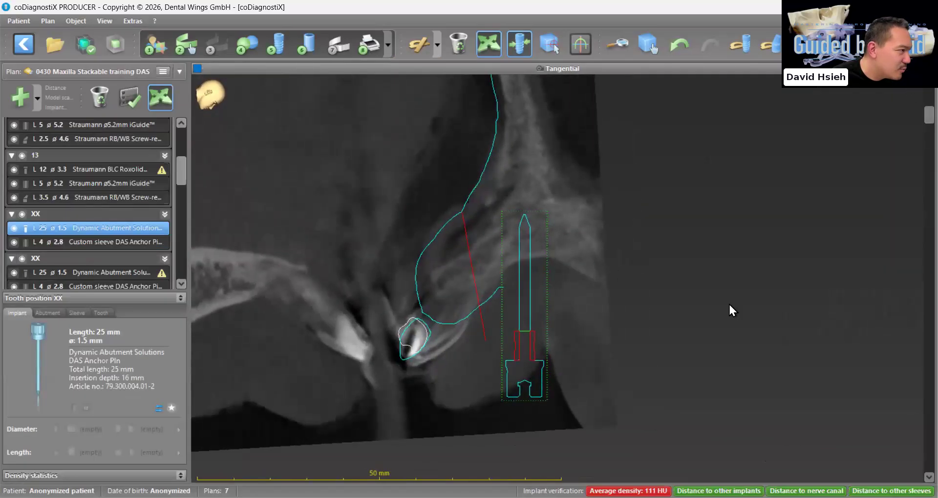
scroll(728, 305, "down", 8)
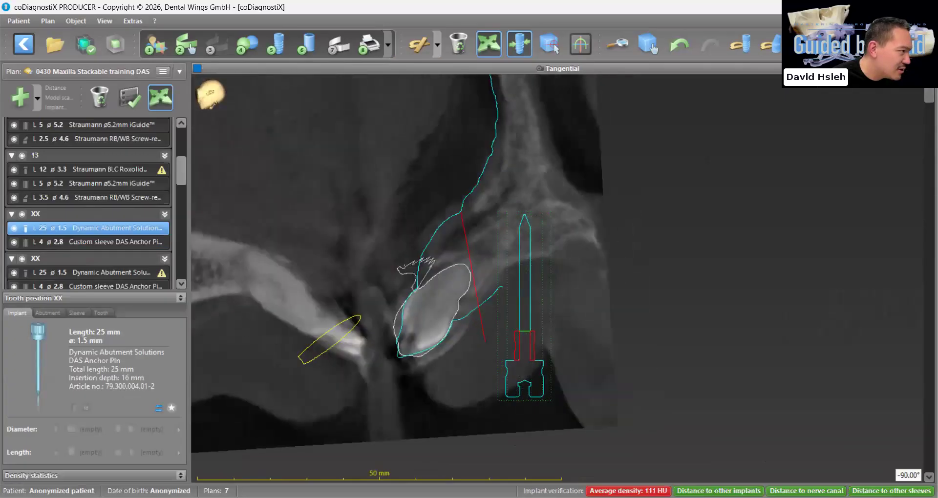
Return to the multi-view layout and examine the three anchor pins with their sleeves in 3D from both sides
double_click(478, 427)
left_click_drag(456, 395, 453, 385)
scroll(454, 386, "up", 10)
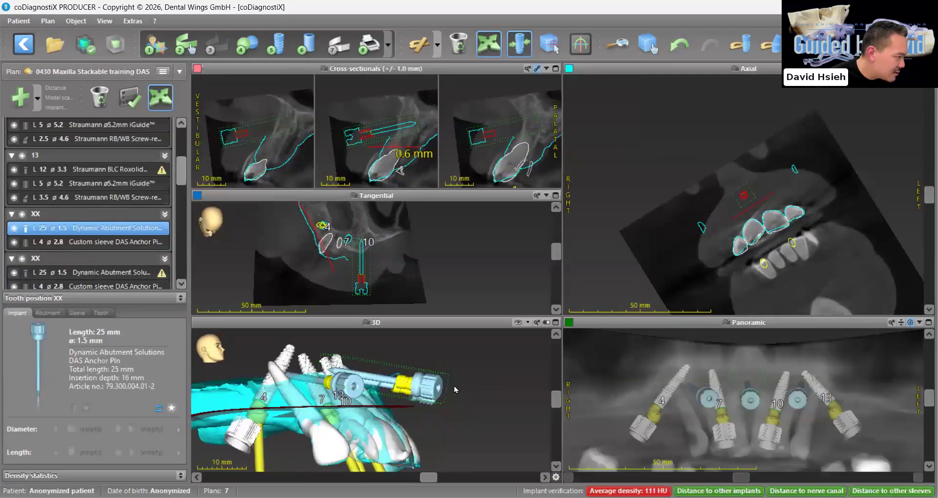
scroll(340, 400, "up", 10)
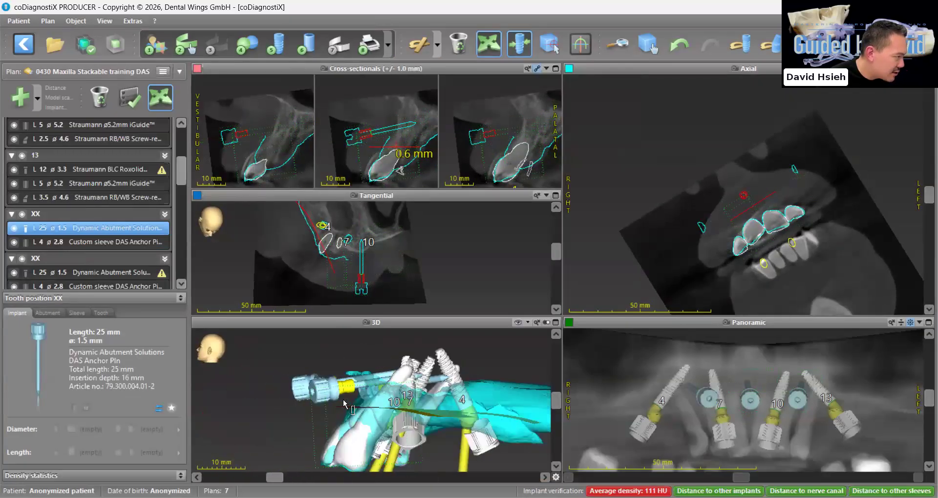
scroll(335, 399, "down", 4)
left_click_drag(338, 401, 426, 391)
right_click_drag(337, 387, 314, 396)
scroll(313, 396, "up", 3)
Try raising the middle anchor pin's head in 3D, compare it with the other pins, and undo the move
left_click_drag(314, 396, 310, 336)
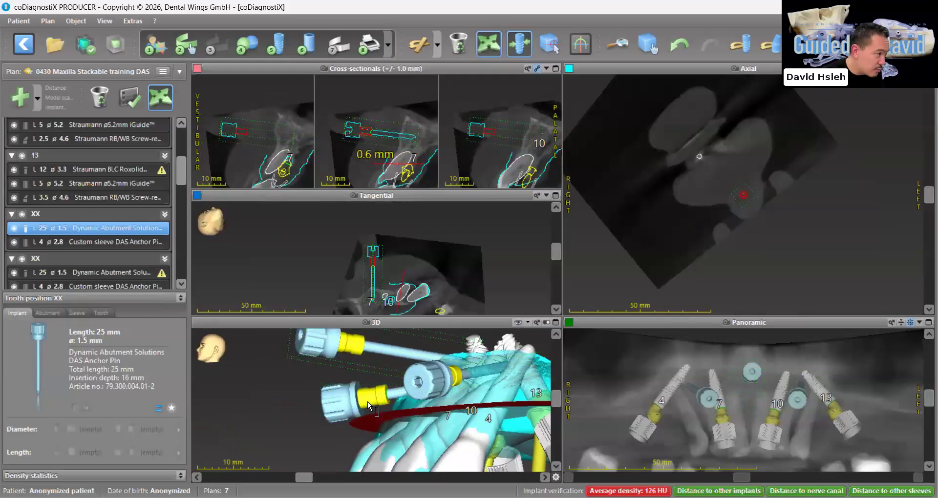
right_click_drag(368, 401, 384, 400)
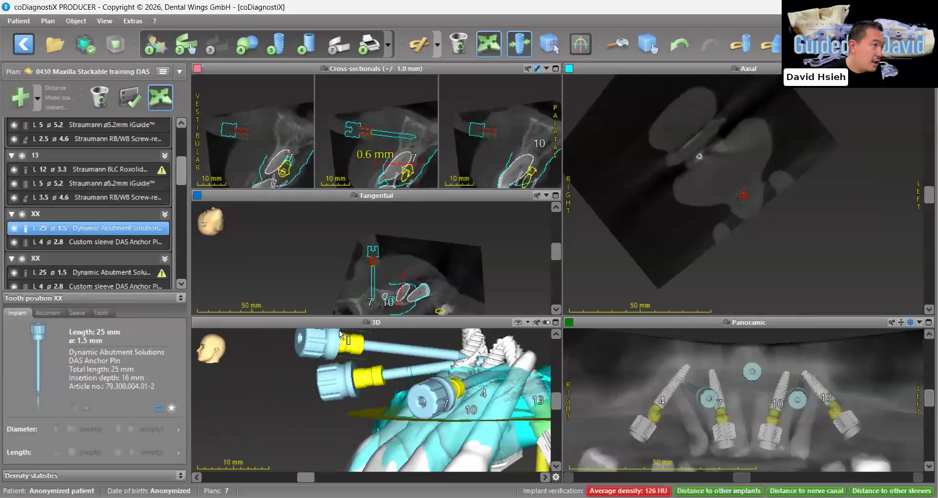
left_click(680, 46)
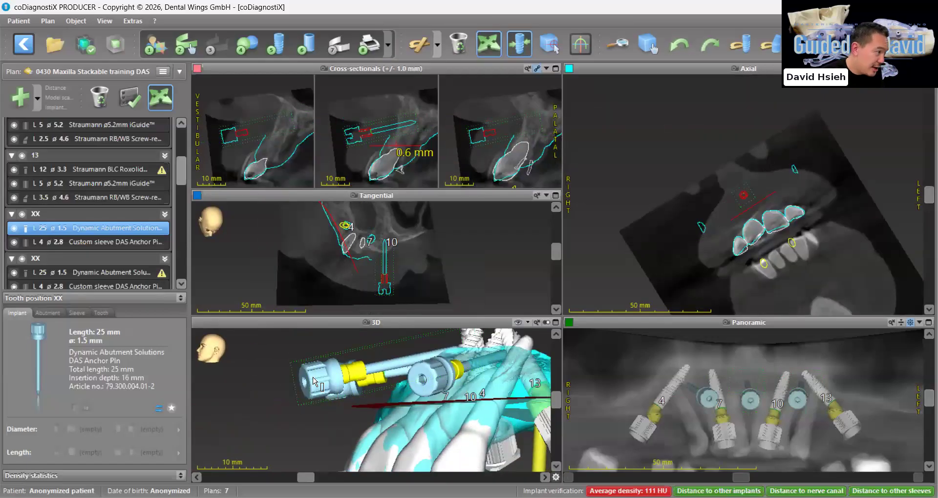
Try a steep tilt of the middle anchor pin with its head down toward the teeth, and undo it to review the pins in 3D
left_click_drag(320, 388, 341, 441)
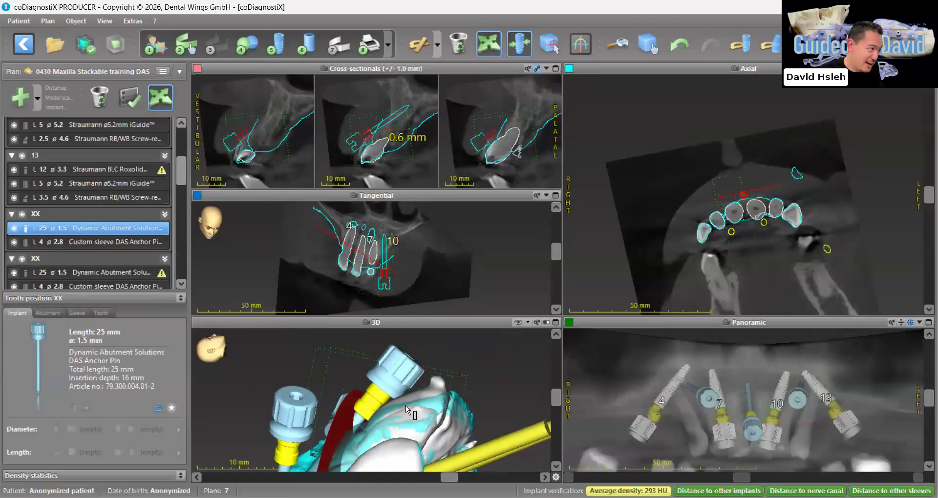
left_click(680, 44)
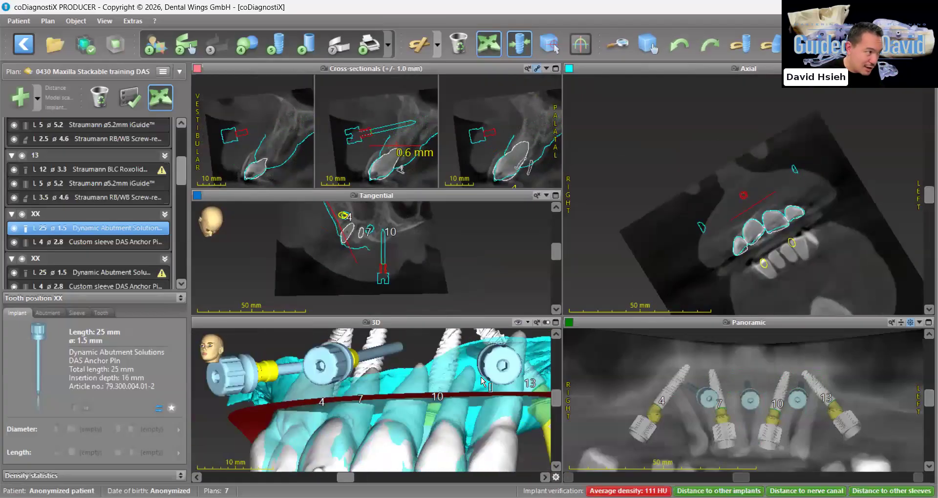
left_click(555, 323)
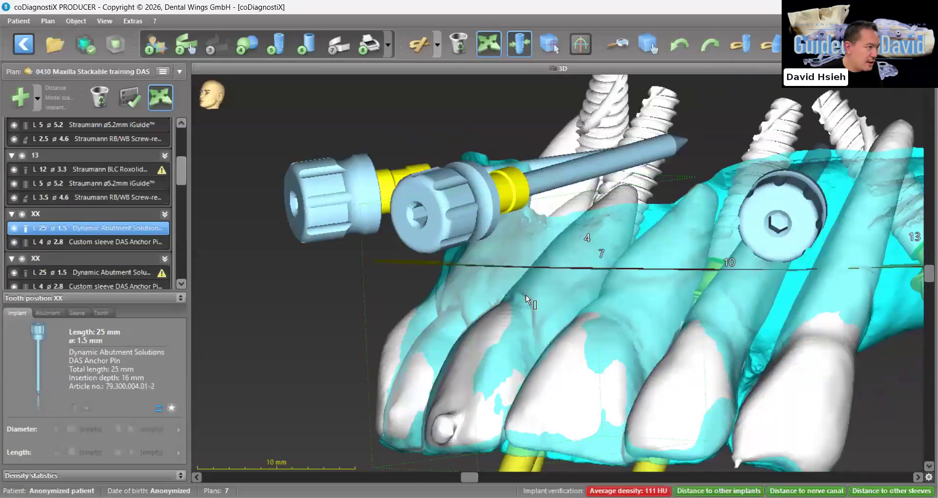
Examine the three anchor pins in 3D against the implants, teeth and cut profile from several angles
scroll(526, 295, "down", 3)
left_click_drag(526, 295, 773, 184)
scroll(508, 265, "down", 3)
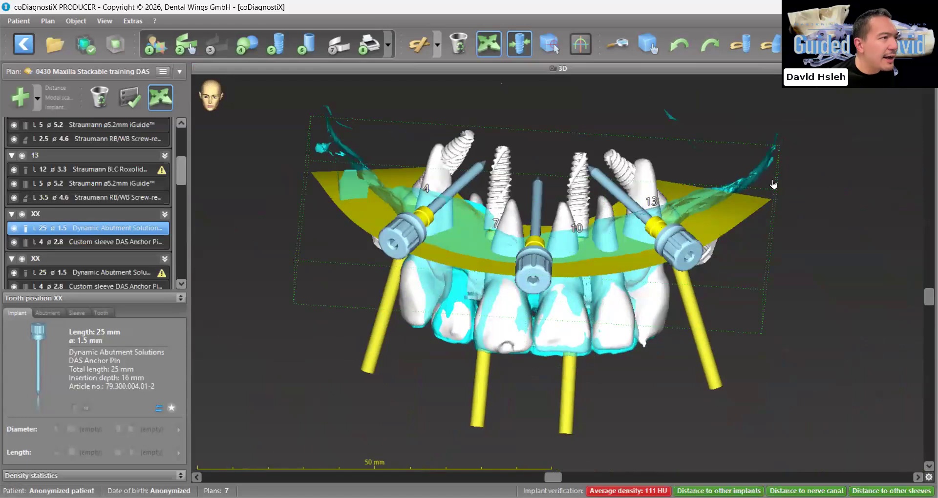
left_click_drag(538, 273, 543, 229)
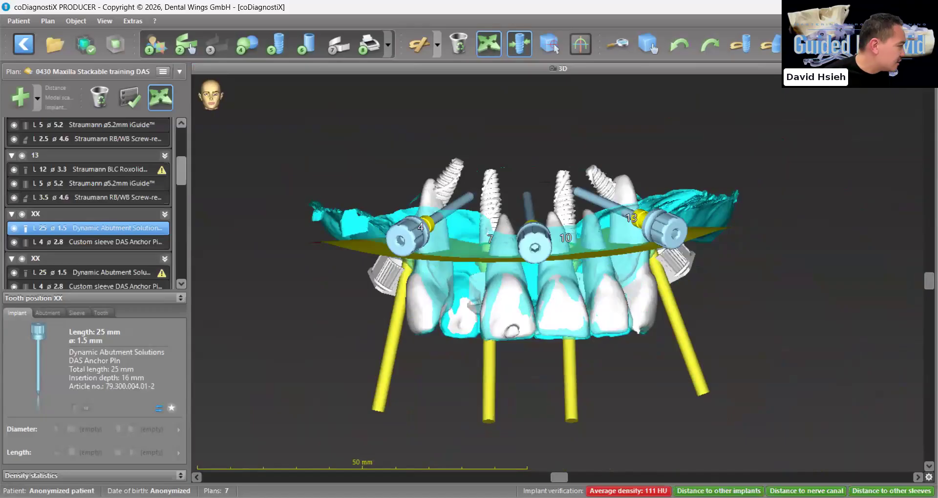
Return to the multi-view layout, hide the 01 Upper scan and show all AI models
key("space")
left_click(180, 298)
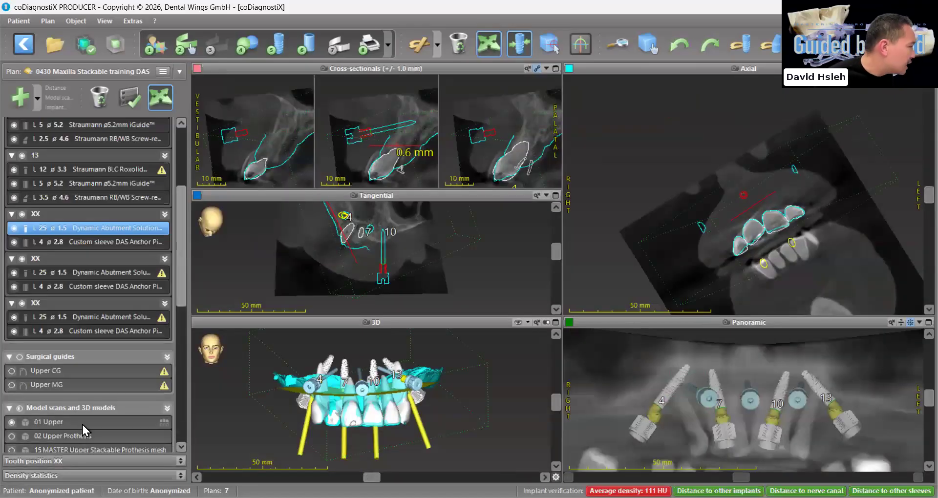
scroll(86, 419, "down", 3)
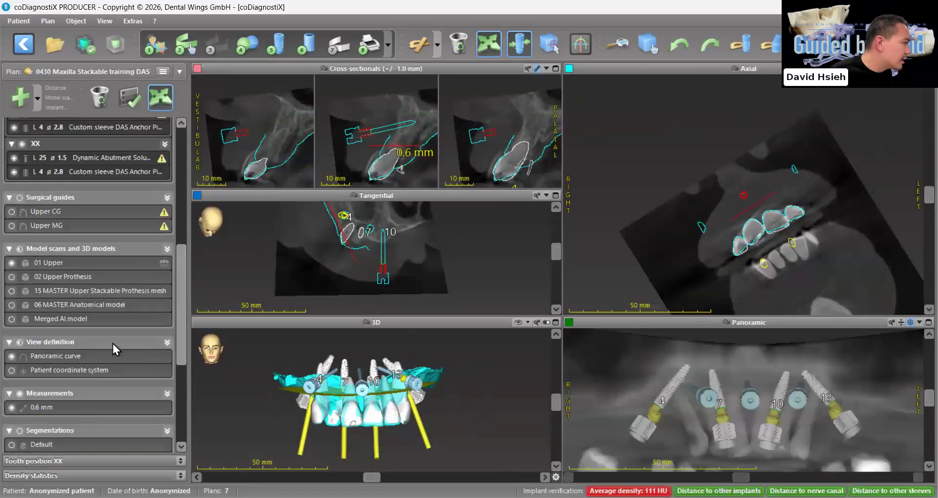
left_click(12, 264)
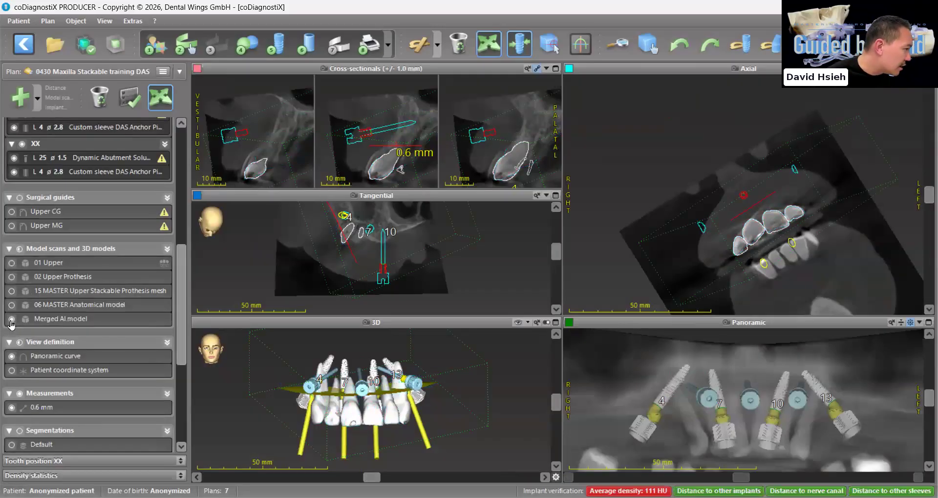
scroll(12, 327, "down", 5)
left_click(13, 352)
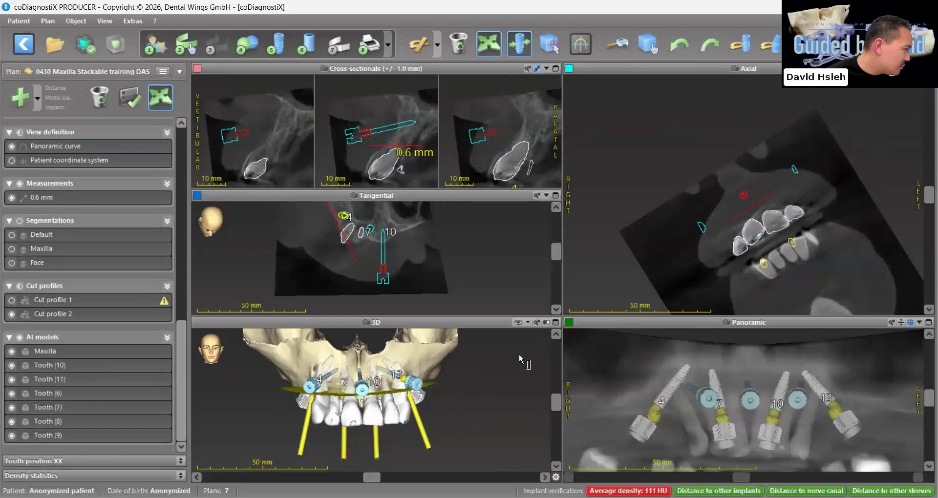
Isolate the AI Maxilla model in an enlarged 3D view and examine where the anchor pins enter the bone
left_click(555, 323)
left_click_drag(517, 273, 64, 369)
left_click(20, 338)
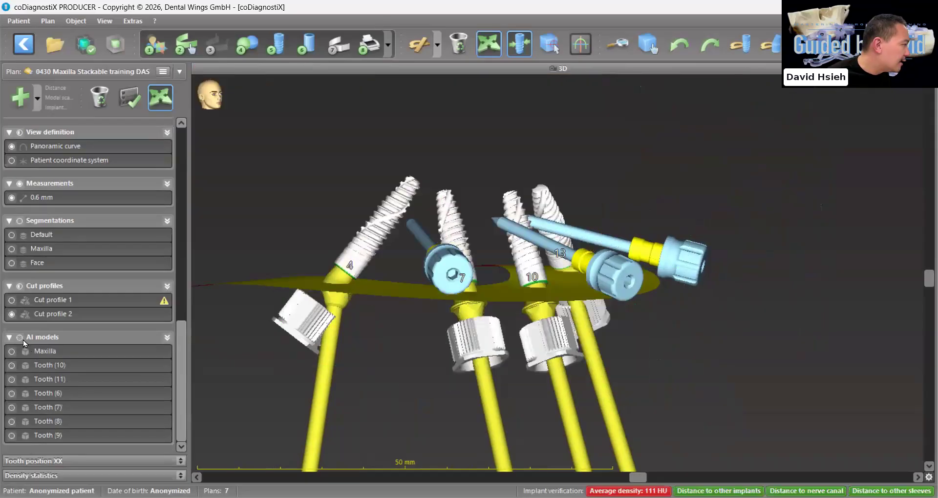
left_click(11, 352)
left_click_drag(391, 360, 453, 267)
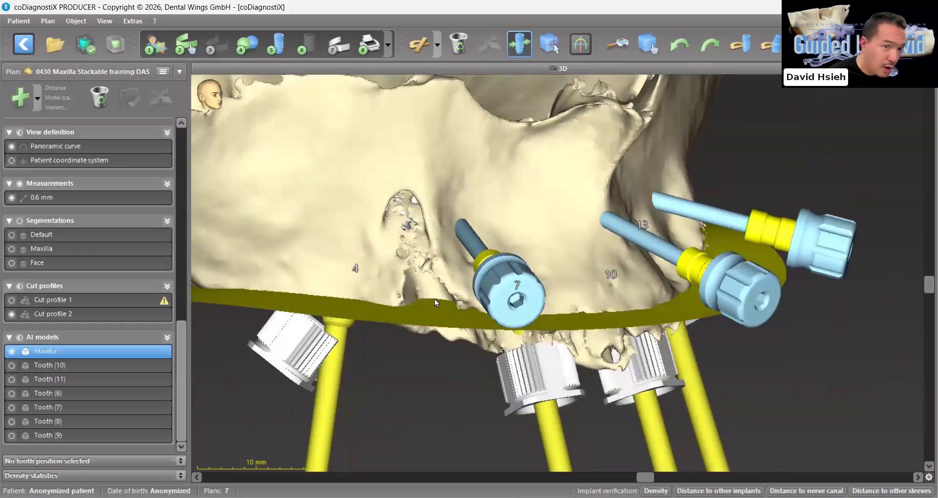
left_click_drag(435, 299, 418, 295)
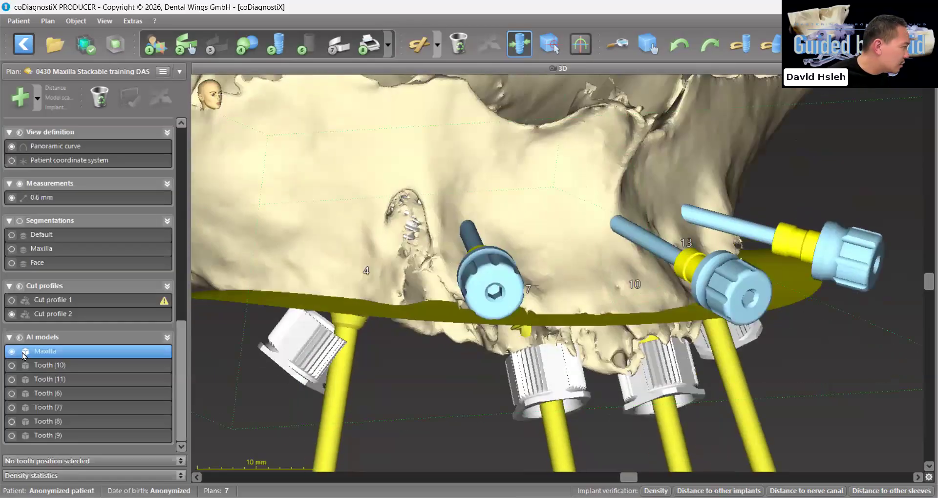
Compare the Maxilla with and without the AI teeth, examining the bone defect over the canine root beside the anchor pin
left_click(20, 337)
left_click_drag(411, 303, 424, 300)
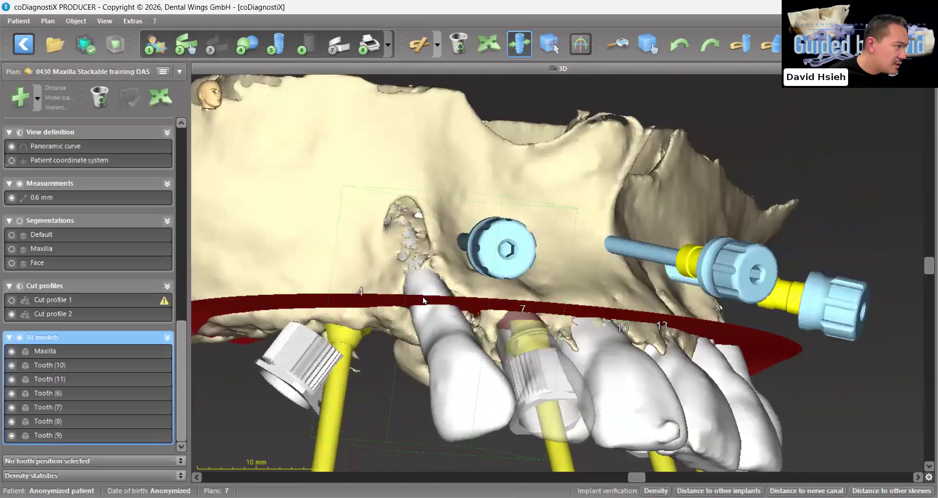
left_click(20, 337)
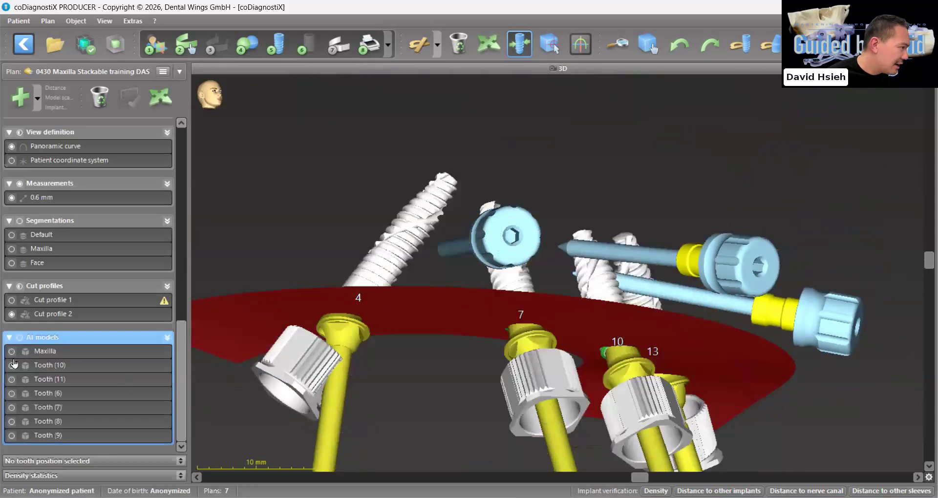
left_click(12, 352)
left_click_drag(386, 310, 423, 300)
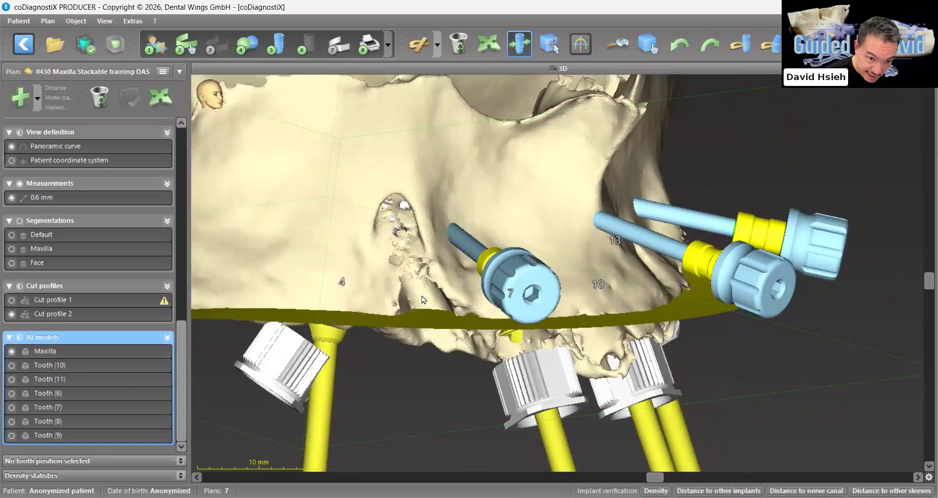
left_click_drag(422, 296, 423, 322)
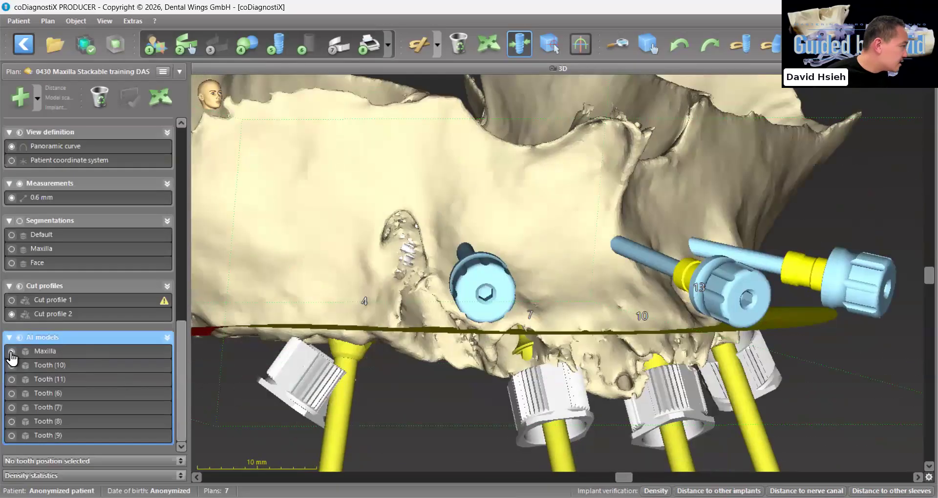
Hide the AI Maxilla and show the 06 MASTER Anatomical model instead
left_click(12, 353)
scroll(49, 360, "up", 4)
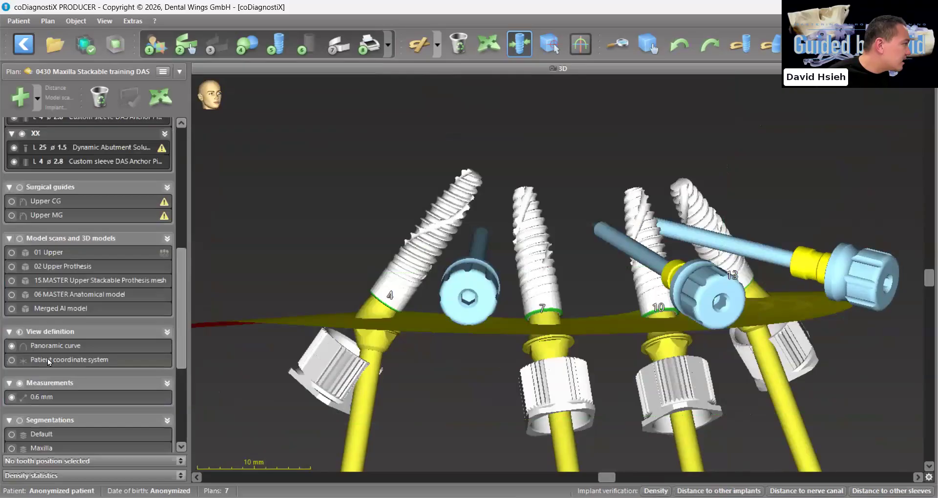
left_click(11, 283)
left_click(10, 282)
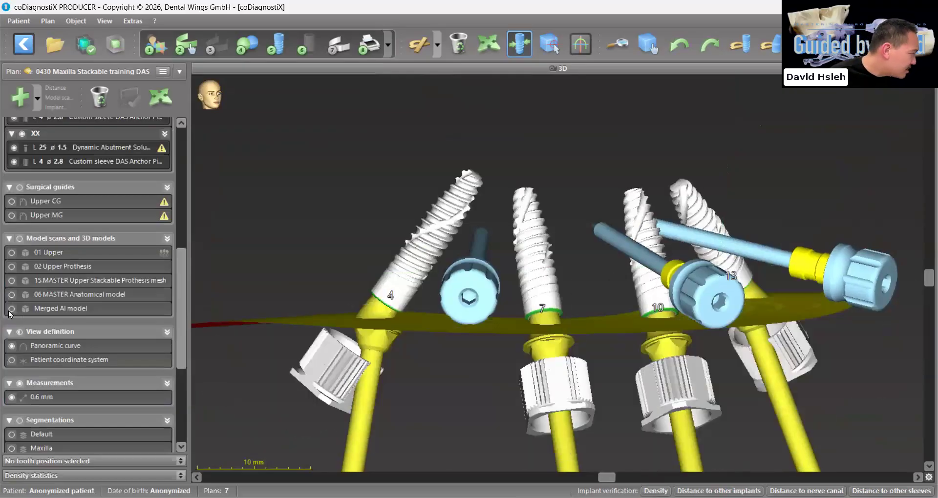
left_click(12, 294)
Examine the anchor pins on the 06 MASTER Anatomical model from the front, sides and below for root clearance
scroll(468, 346, "down", 2)
mouse_move(469, 345)
left_mouse_down()
mouse_move(477, 359)
mouse_move(466, 341)
left_mouse_up()
scroll(465, 340, "up", 4)
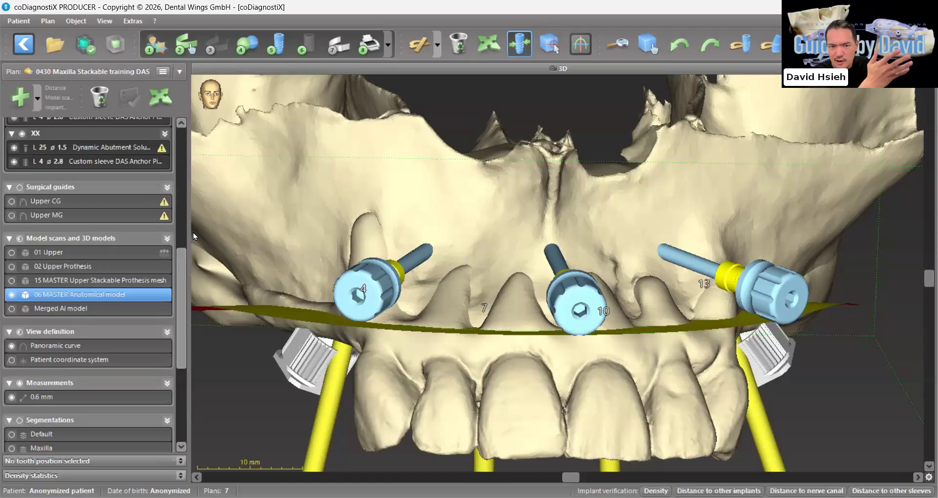
left_click_drag(193, 236, 413, 320)
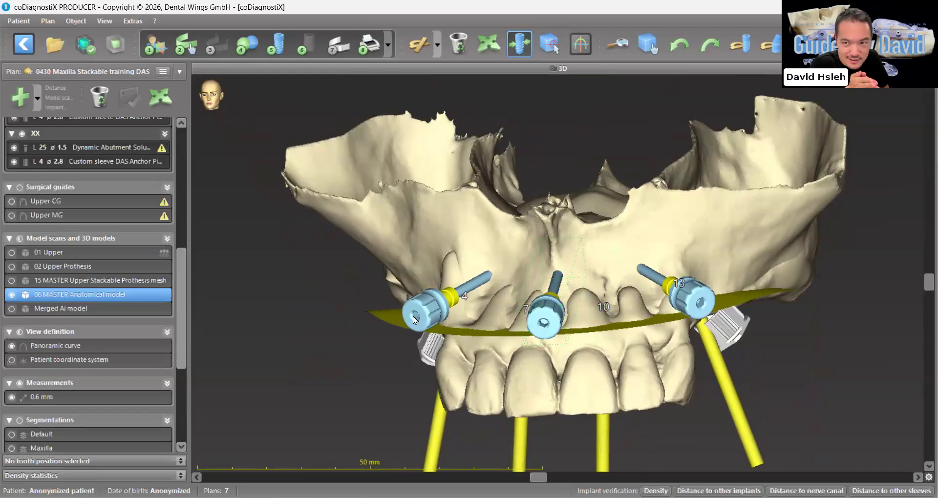
scroll(367, 326, "down", 2)
left_click_drag(367, 327, 203, 326)
left_click_drag(408, 391, 387, 369)
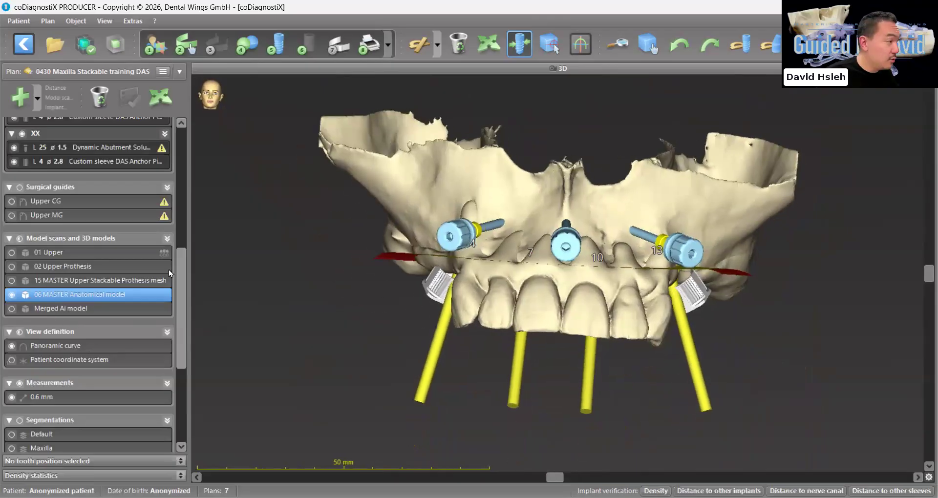
left_click_drag(435, 297, 494, 201)
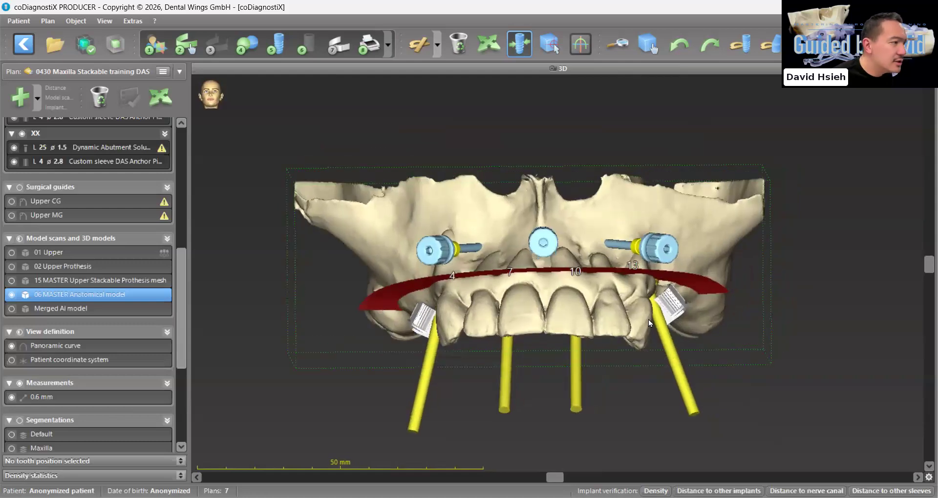
Start designing a new surgical guide with the 06 MASTER Anatomical model as its base
left_click(341, 50)
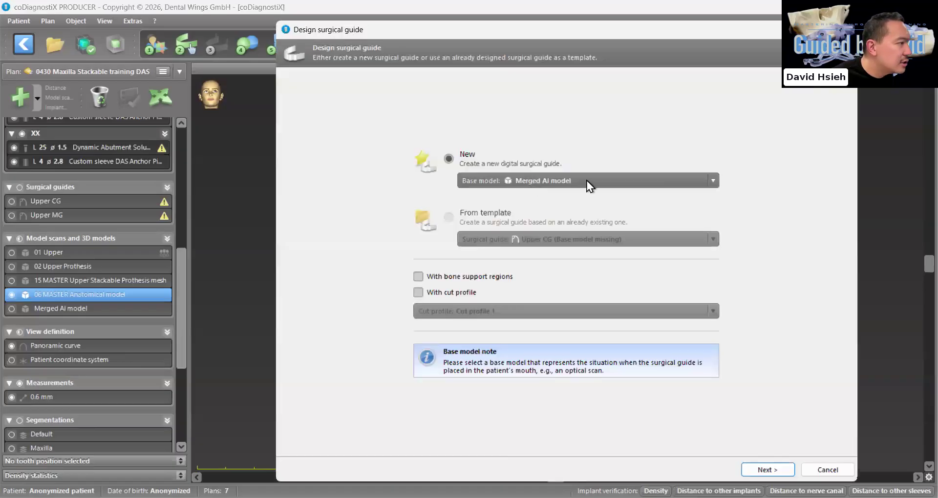
left_click(587, 181)
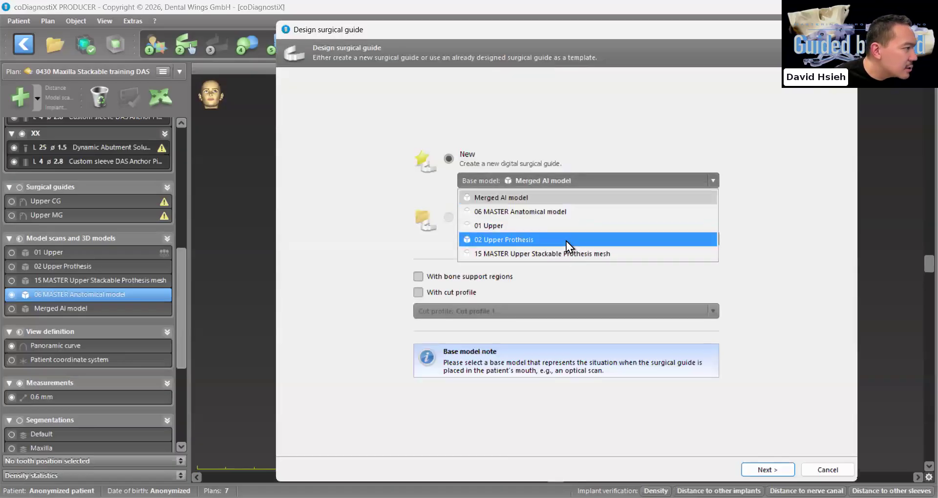
left_click(567, 215)
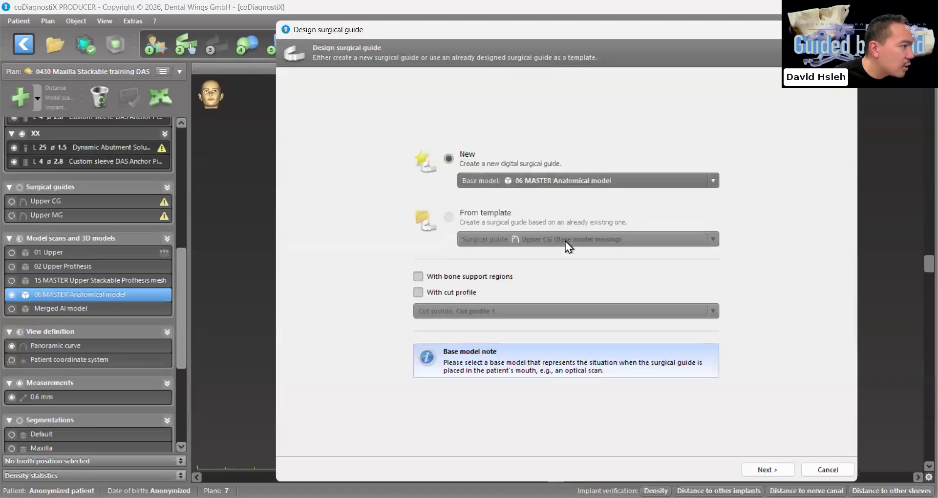
left_click(765, 469)
Align the guide's insertion direction to a frontal view facing the anterior teeth and anchor pin sleeves, and accept it
left_click_drag(755, 382, 752, 404)
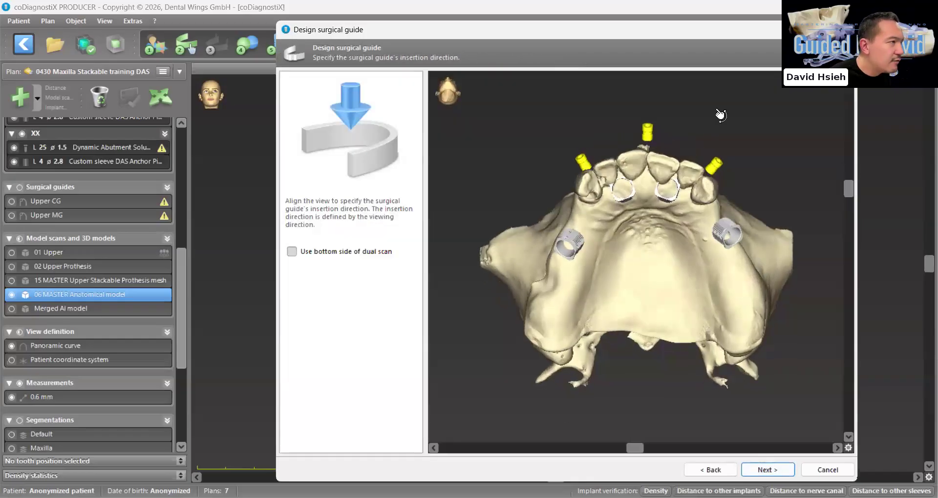
left_click_drag(702, 32, 584, 51)
left_click_drag(635, 303, 663, 351)
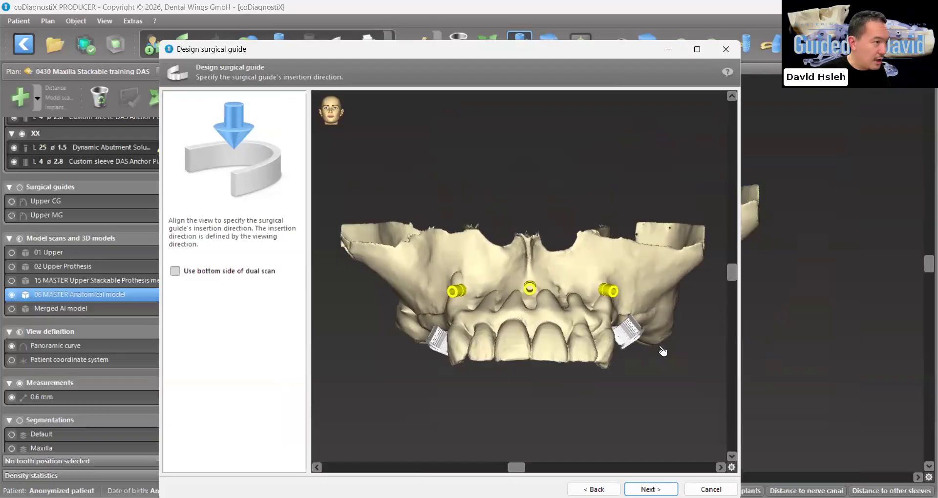
left_click_drag(620, 380, 664, 459)
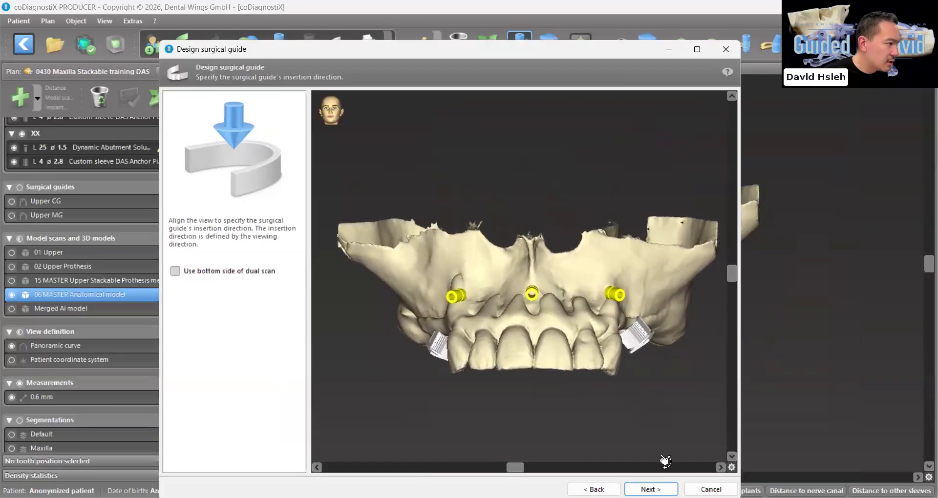
left_click(651, 489)
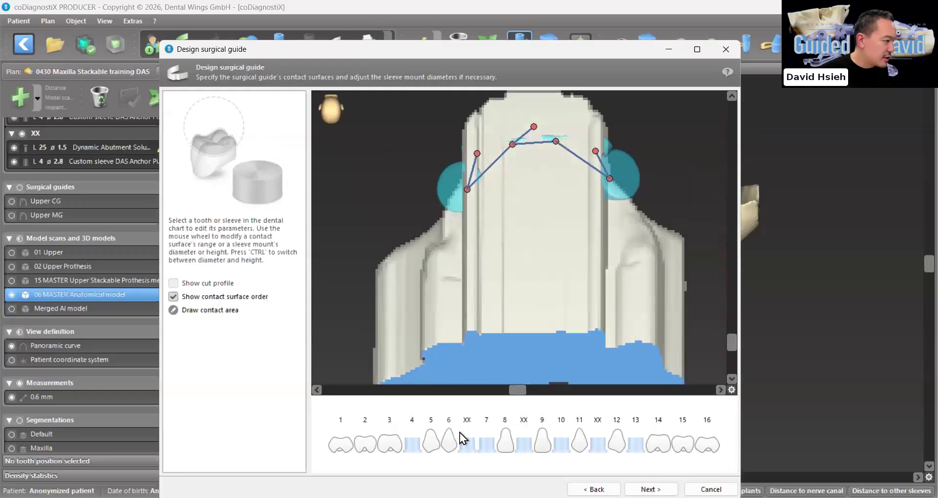
Exclude the sleeve mounts at positions 4, 7, 10 and 13, leaving only the three anchor pin mounts for the guide
left_click(412, 445)
left_click(487, 446)
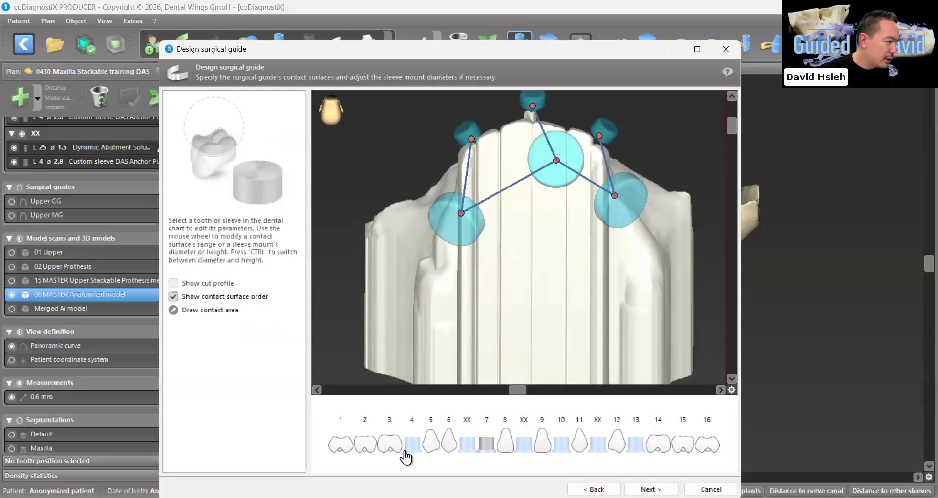
left_click(417, 447)
left_click(561, 445)
left_click(561, 445)
left_click(636, 445)
left_click(635, 444)
left_click_drag(629, 256, 499, 216)
scroll(615, 265, "up", 3)
left_click(491, 214)
Go back to the guide's base settings, include Cut profile 1 without bone support regions, and proceed again
left_click(594, 489)
left_click(594, 490)
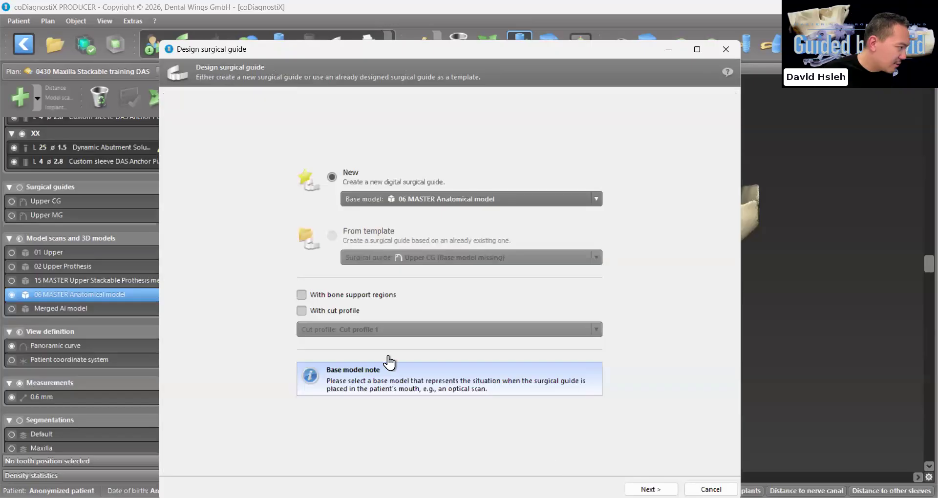
left_click(301, 295)
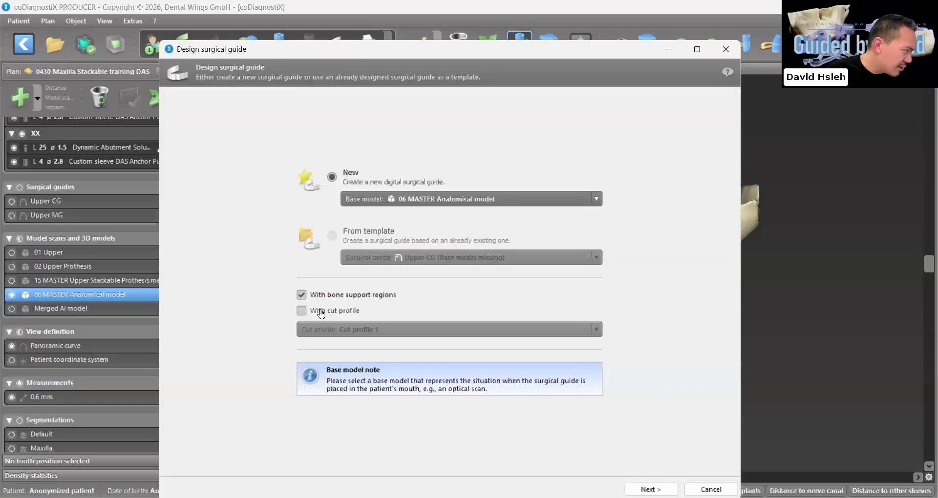
left_click(302, 310)
left_click(302, 296)
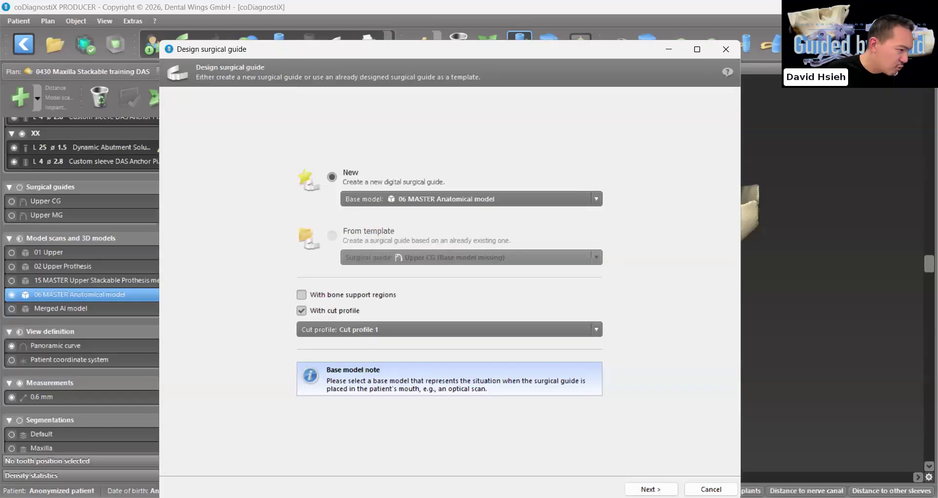
left_click(651, 489)
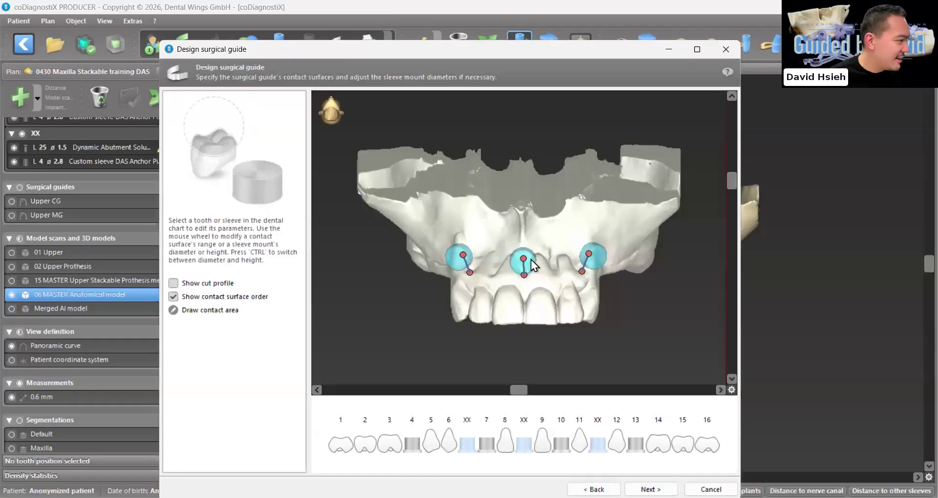
Set the diameter of the anchor pin mount between positions 6 and 7 to 9.72 mm and increase its height
left_click(531, 260)
scroll(527, 211, "up", 7)
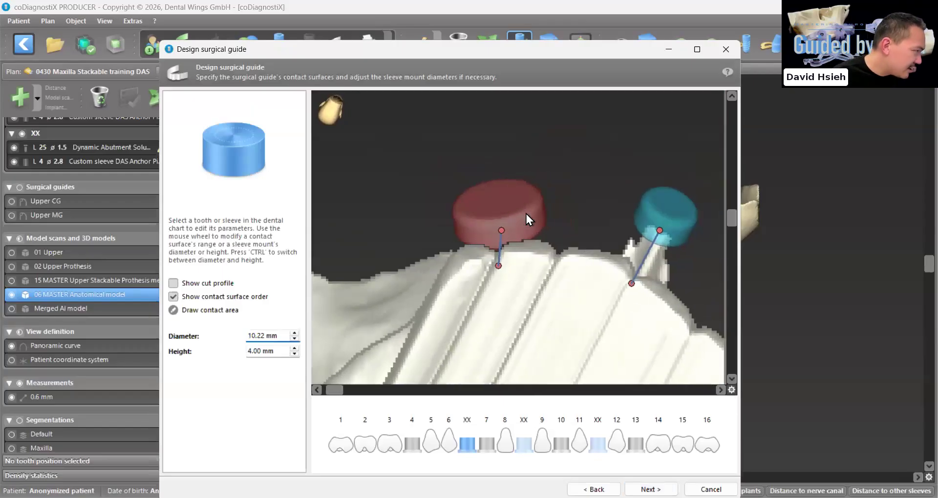
scroll(521, 218, "down", 1)
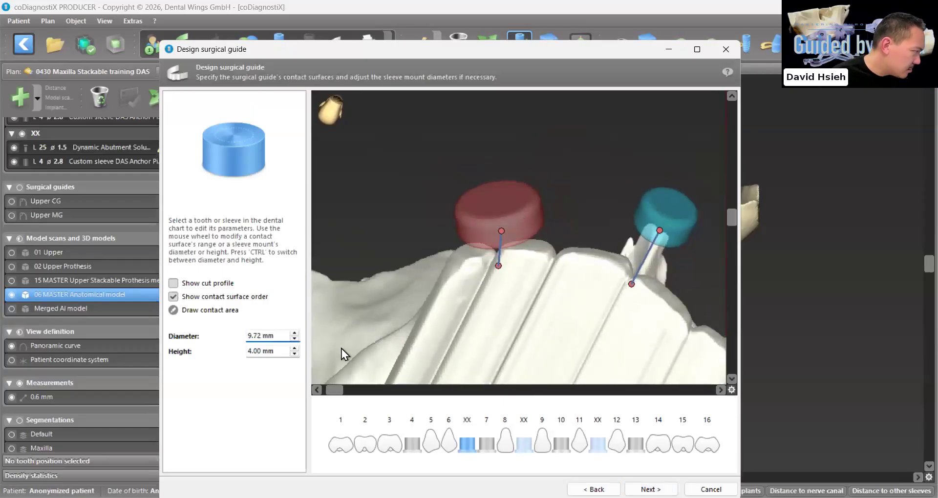
scroll(269, 354, "up", 5)
Set the diameter of the middle anchor pin mount between positions 8 and 9 to 9.72 mm and increase its height
left_click(599, 212)
scroll(606, 210, "up", 11)
scroll(606, 210, "down", 3)
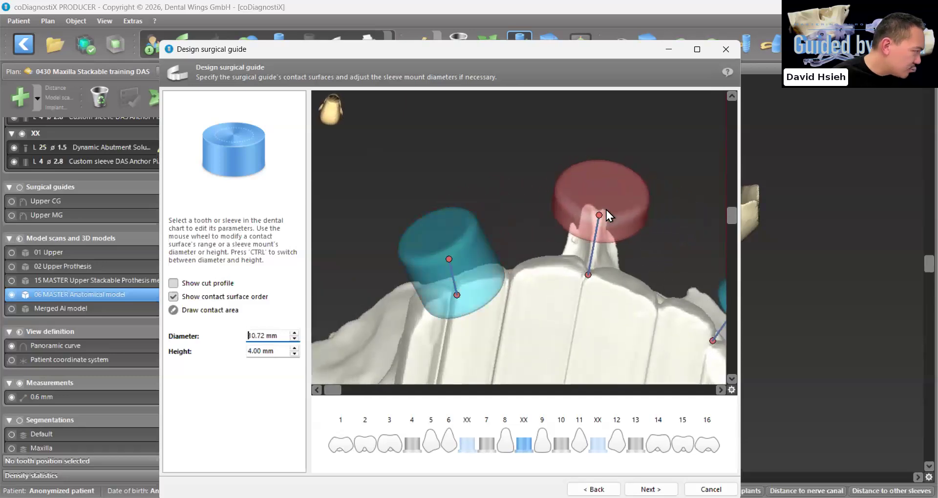
scroll(609, 211, "up", 2)
scroll(608, 211, "down", 3)
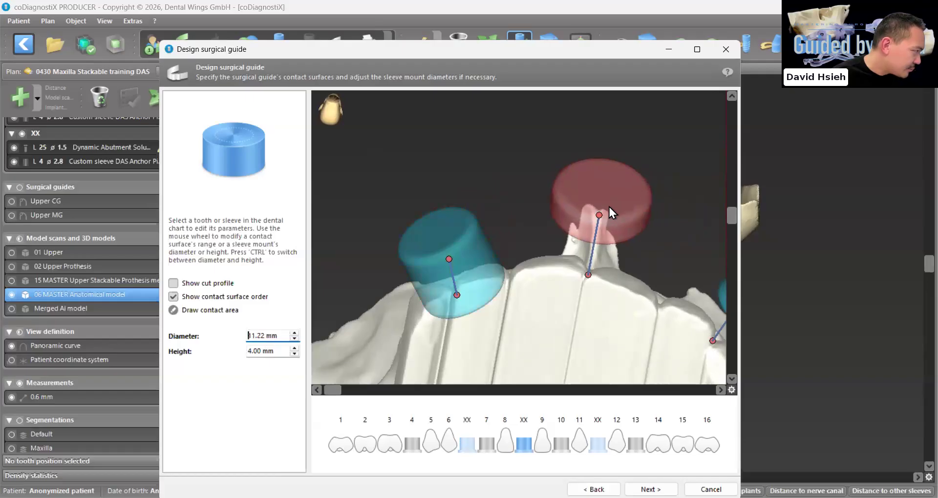
scroll(609, 207, "down", 1)
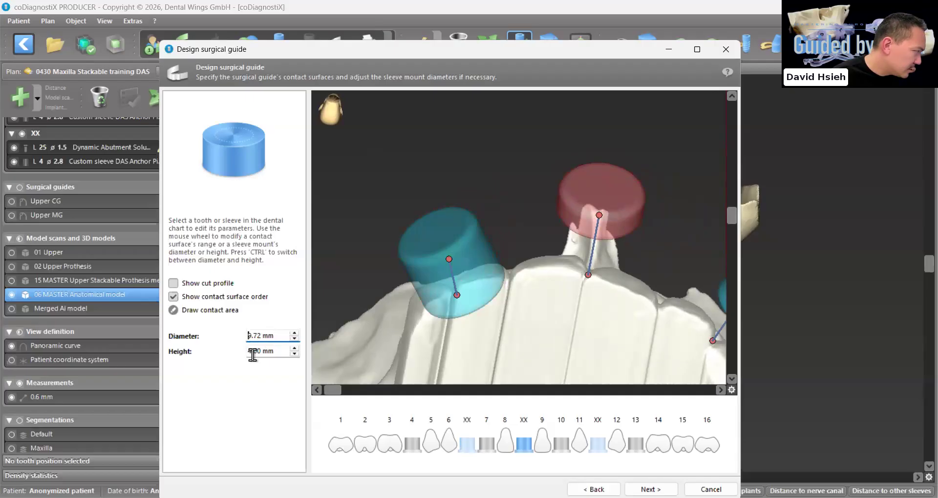
scroll(264, 350, "up", 9)
scroll(263, 349, "up", 1)
Set the anchor pin mount between positions 11 and 12 to a diameter of 9.72 mm and a height of 9.00 mm
left_click_drag(547, 318, 416, 351)
left_click(517, 242)
scroll(519, 243, "up", 10)
scroll(520, 242, "down", 4)
scroll(278, 353, "up", 6)
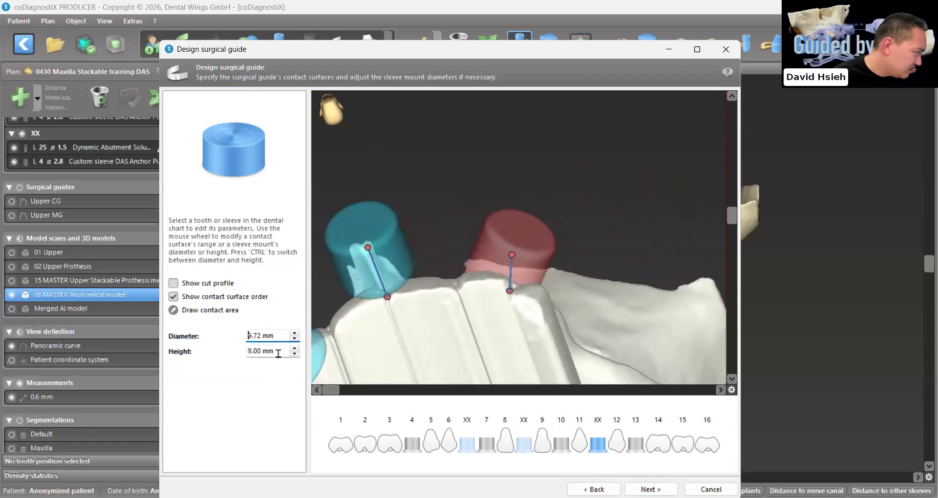
left_click_drag(489, 274, 616, 415)
scroll(502, 331, "down", 5)
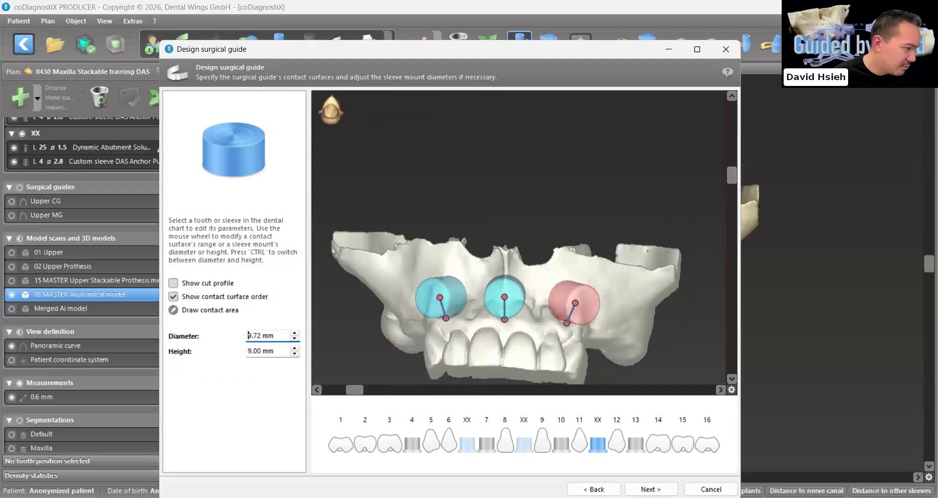
Keep the 0.20 mm offset and 3.00 mm wall thickness, disable the oral cut bar, and continue to the inspection windows
left_click(651, 489)
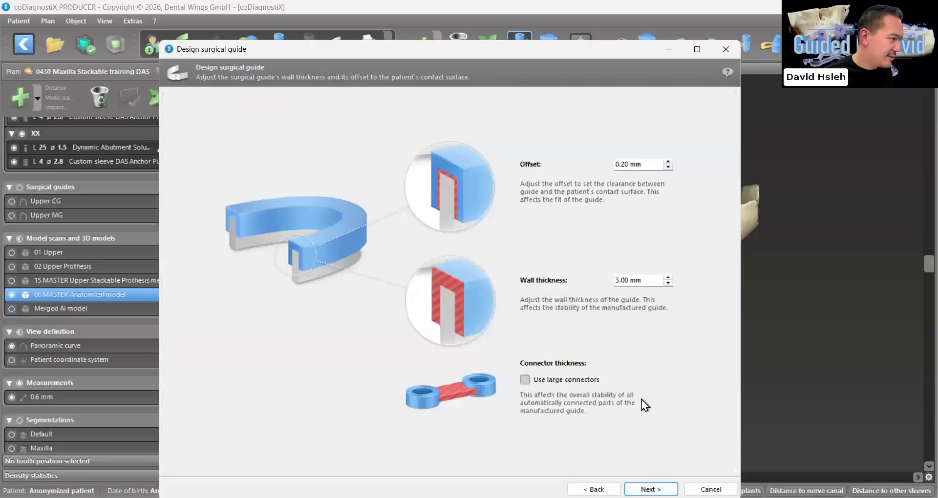
left_click(651, 490)
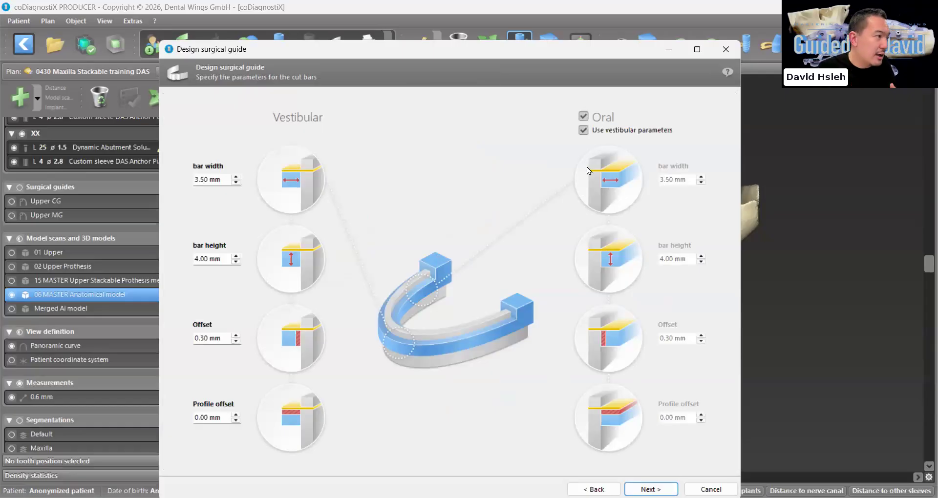
left_click(585, 117)
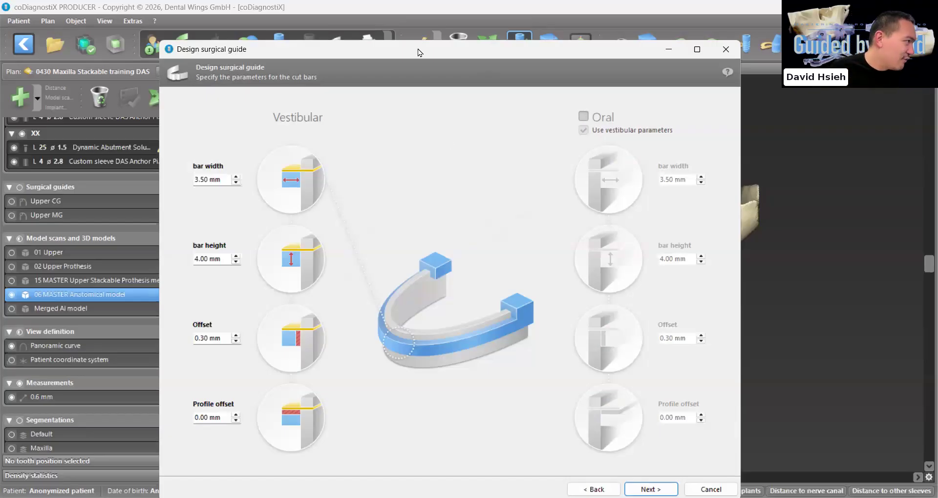
left_click(651, 489)
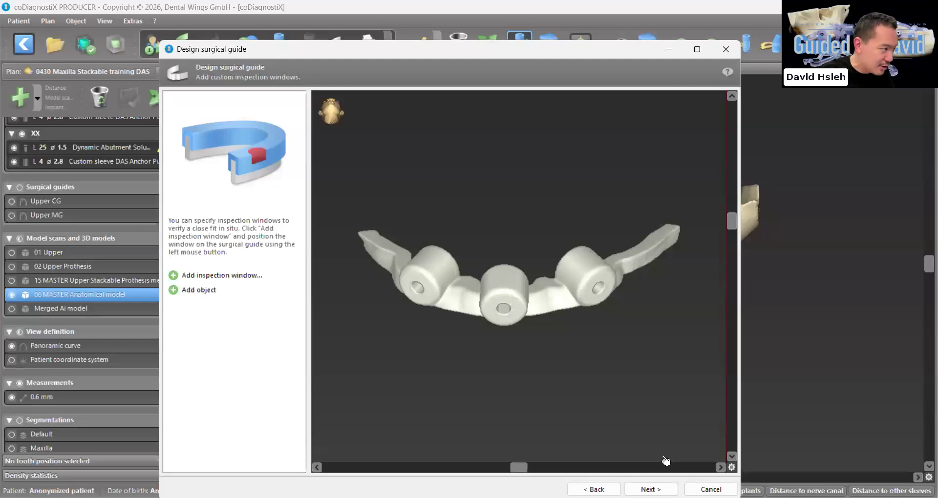
Add an inspection window 4.0 mm in diameter and 10.0 mm long on the underside of the middle anchor pin mount
left_click(176, 276)
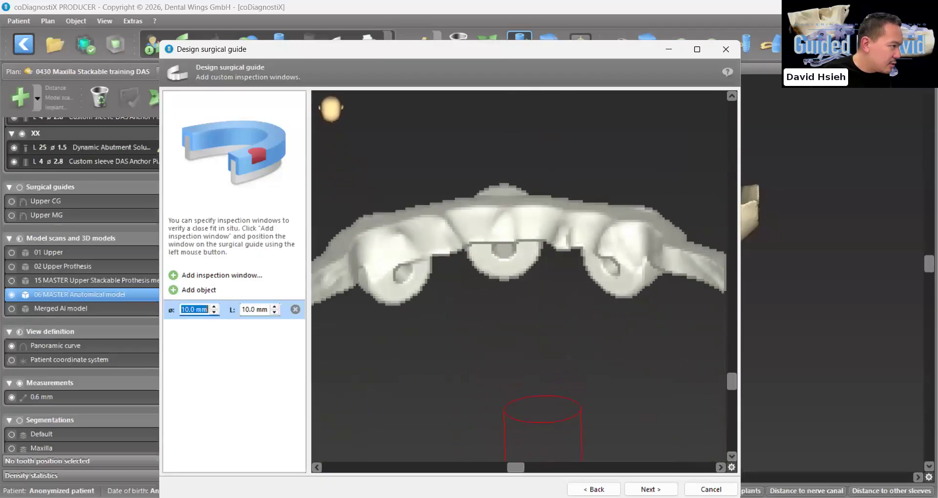
right_click_drag(516, 240, 499, 229)
left_click(496, 212)
scroll(496, 213, "down", 6)
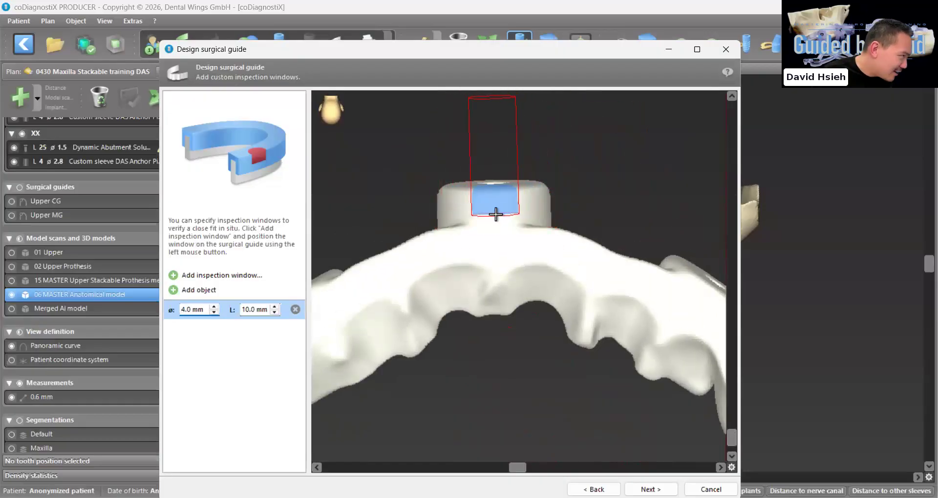
left_click(496, 214)
right_click_drag(496, 214, 254, 242)
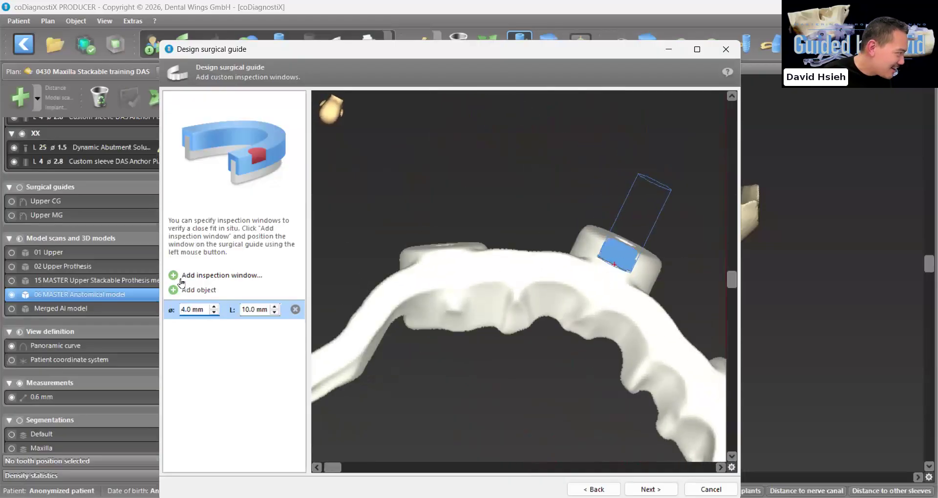
Add a second inspection window, 4.0 mm in diameter and 10.0 mm long, on the mount between positions 6 and 7
left_click(195, 275)
scroll(533, 292, "up", 3)
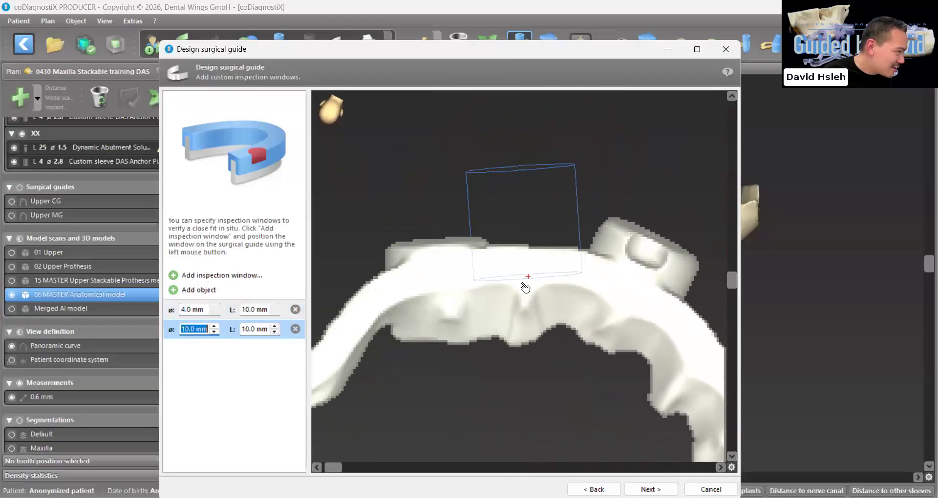
scroll(454, 261, "down", 6)
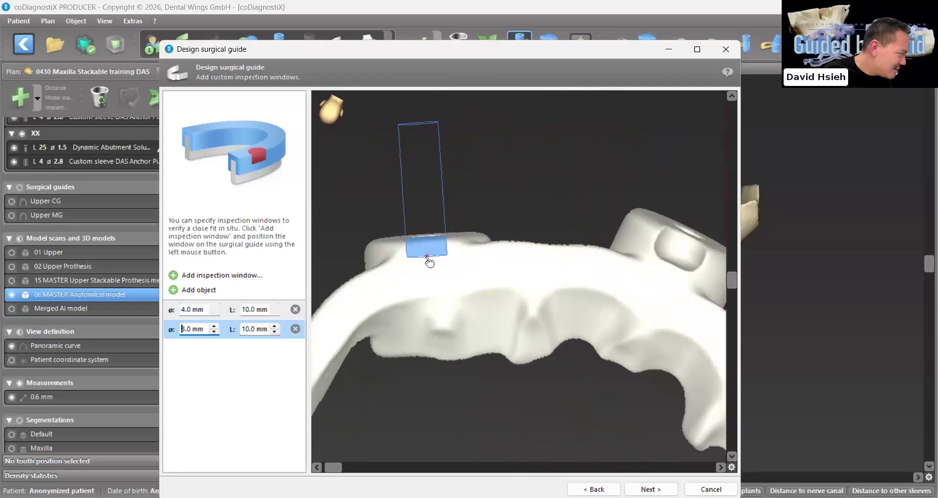
left_click(433, 263)
right_click_drag(434, 264, 226, 299)
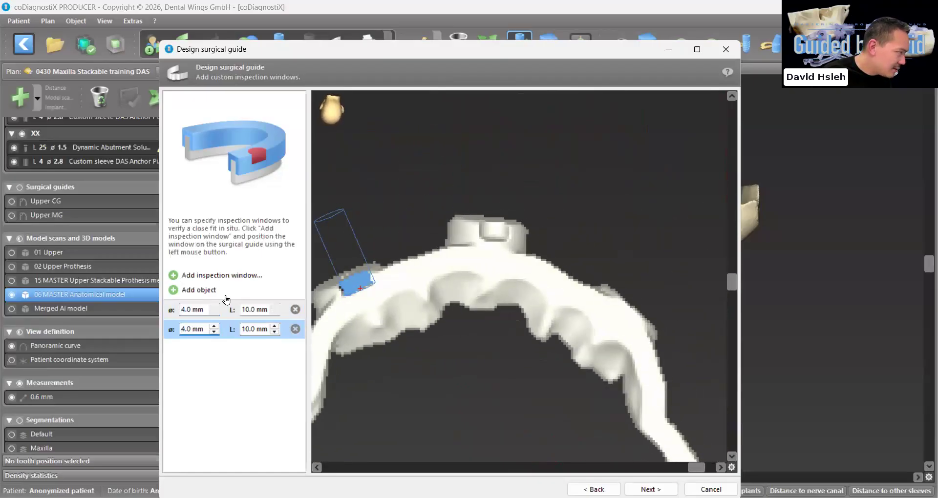
Add a third inspection window, 4.0 mm in diameter and 10.0 mm long, on the mount between positions 11 and 12
left_click(173, 276)
scroll(576, 270, "down", 1)
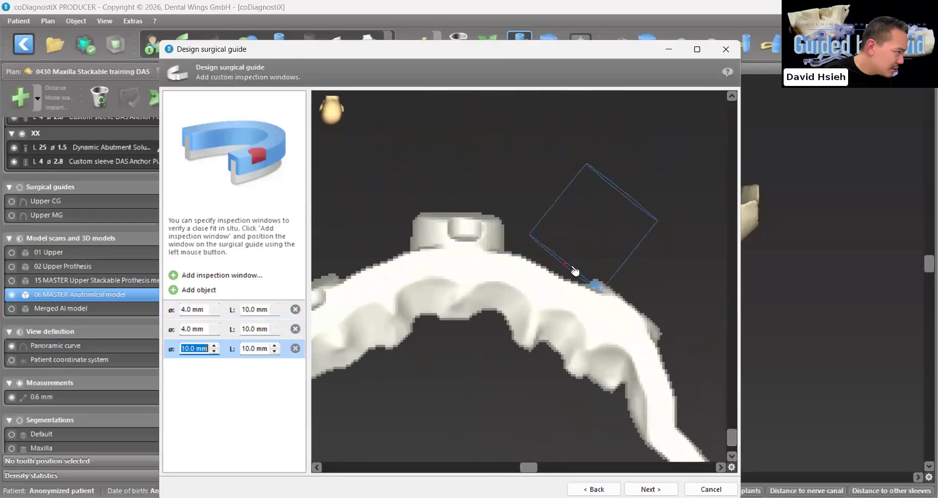
right_click_drag(576, 270, 593, 283)
scroll(593, 283, "down", 2)
scroll(578, 276, "down", 4)
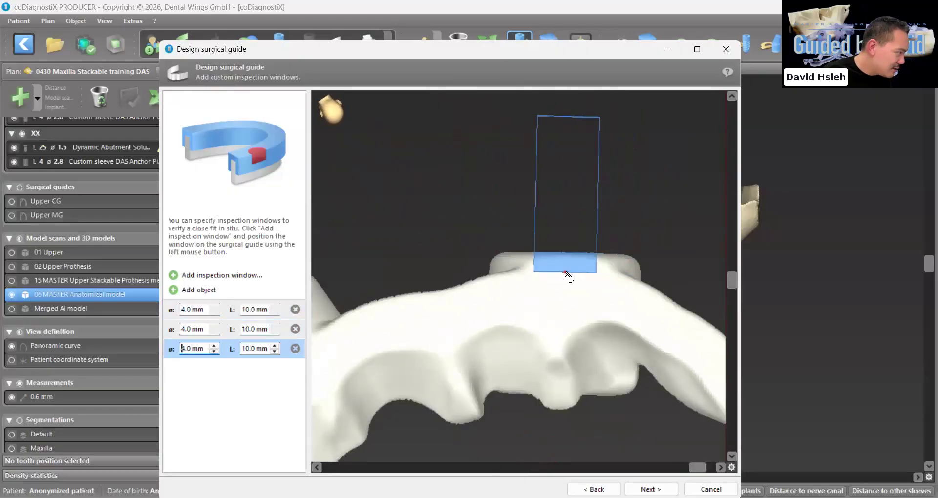
scroll(473, 293, "up", 1)
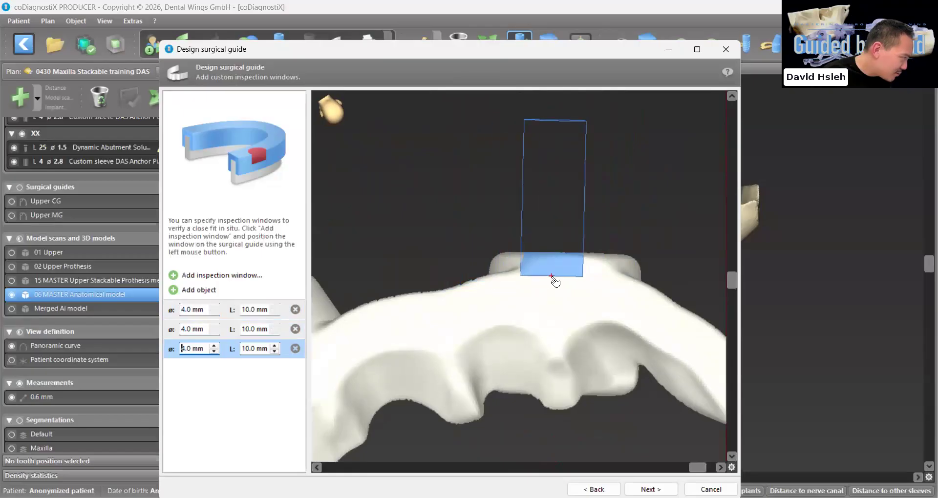
right_click_drag(566, 275, 622, 406)
scroll(622, 406, "down", 5)
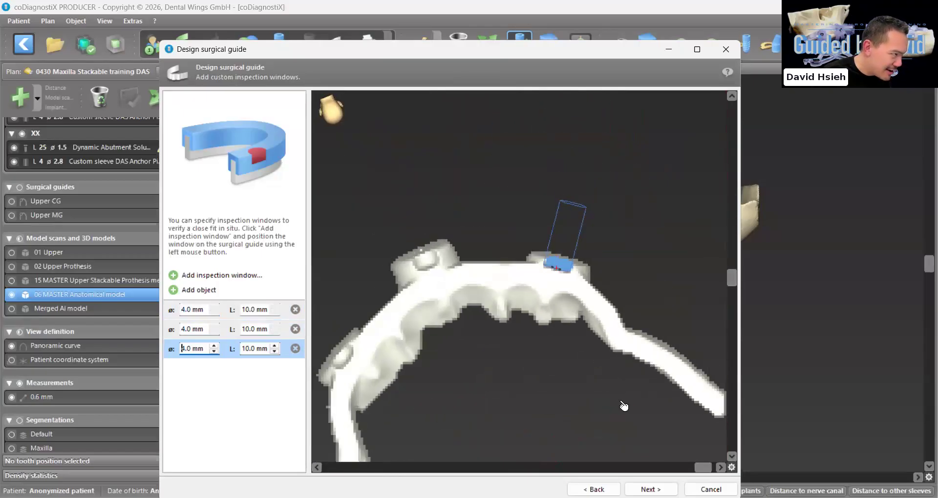
Create the final surgical guide without labels, apply it to the plan, and hide Cut profile 2
left_click(651, 490)
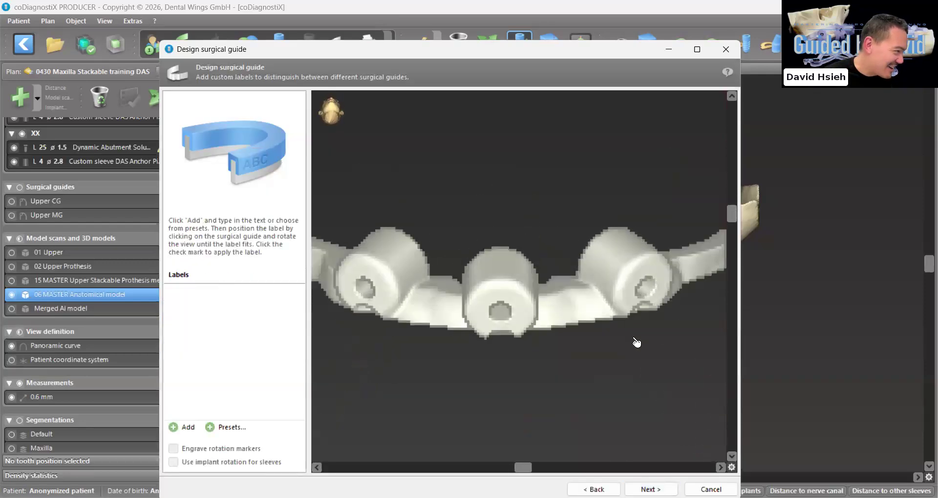
left_click(651, 489)
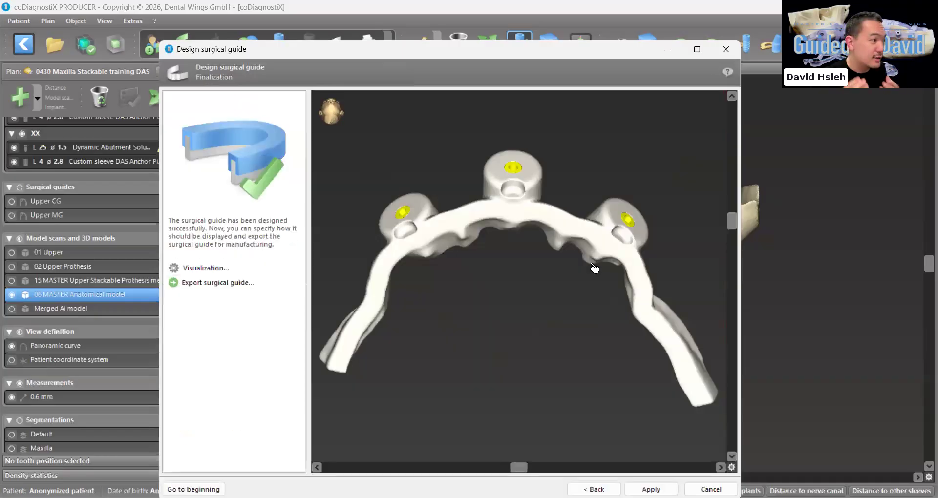
left_click_drag(595, 268, 503, 215)
scroll(425, 211, "up", 3)
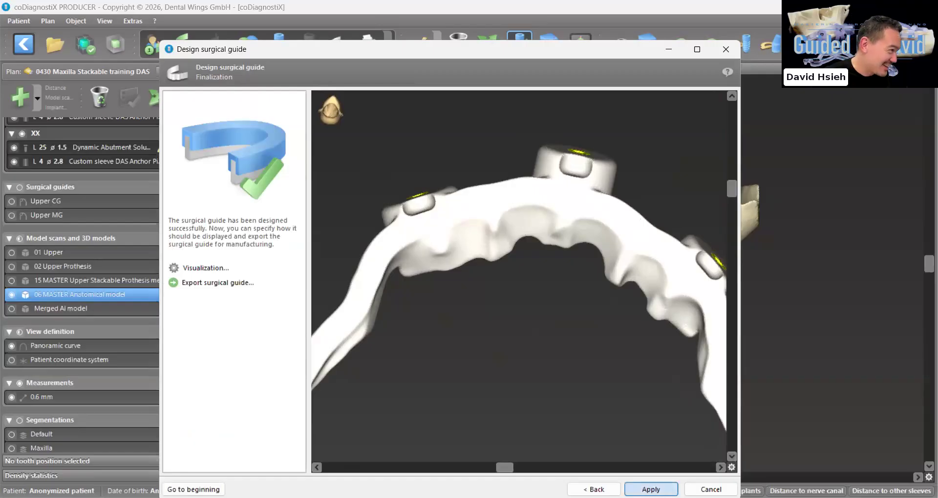
left_click(651, 490)
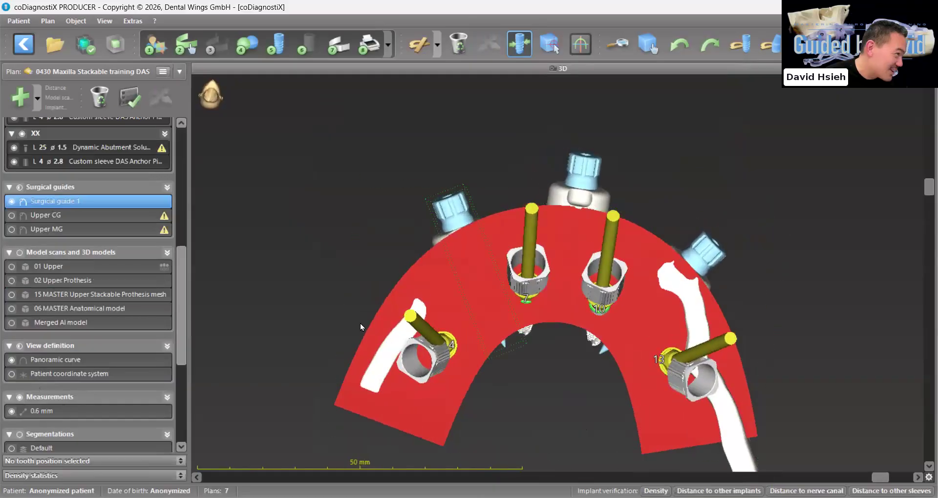
scroll(44, 362, "down", 3)
left_click(12, 368)
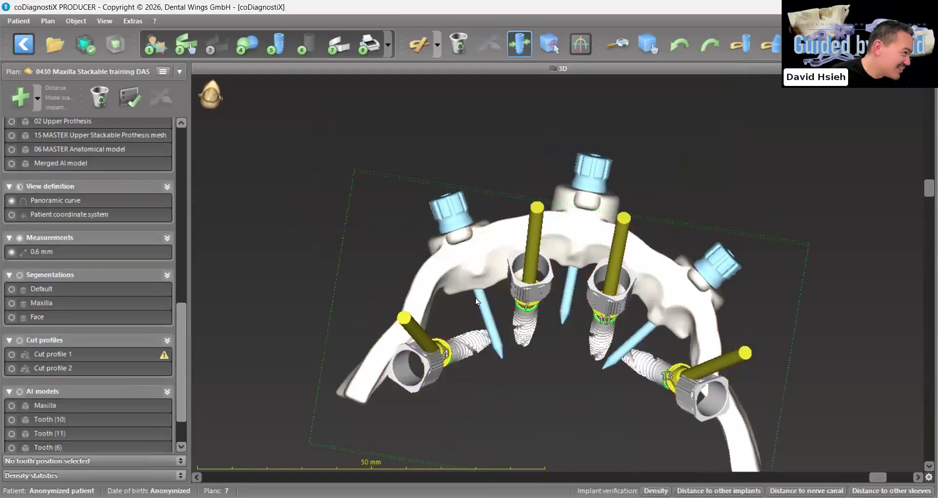
Select the anchor pin between positions 6 and 7 and shift it outward along its axis in 1.0 mm increments
left_click_drag(476, 298, 464, 223)
left_click(464, 223)
left_click(928, 69)
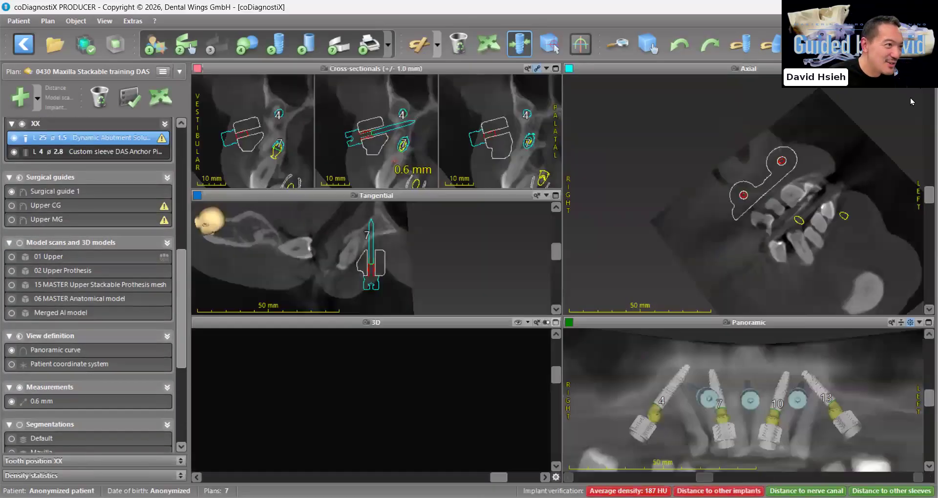
left_click(556, 195)
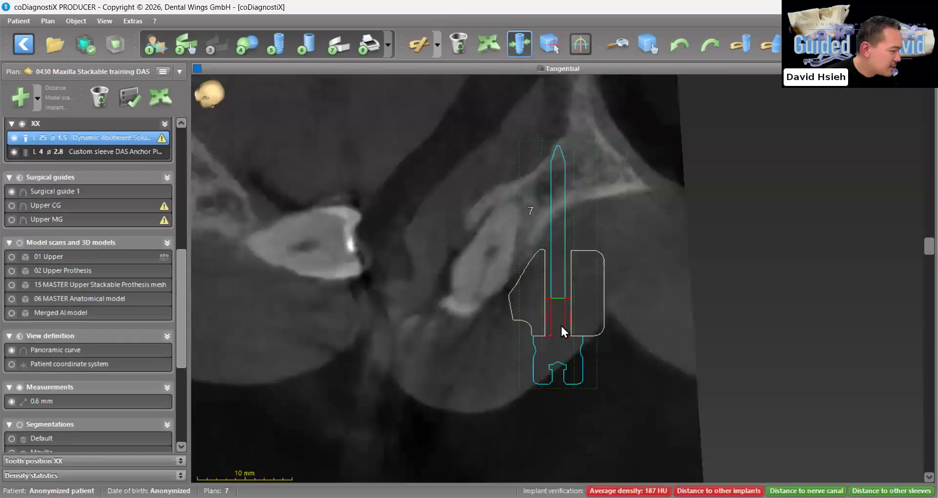
left_click(403, 260)
left_click(404, 259)
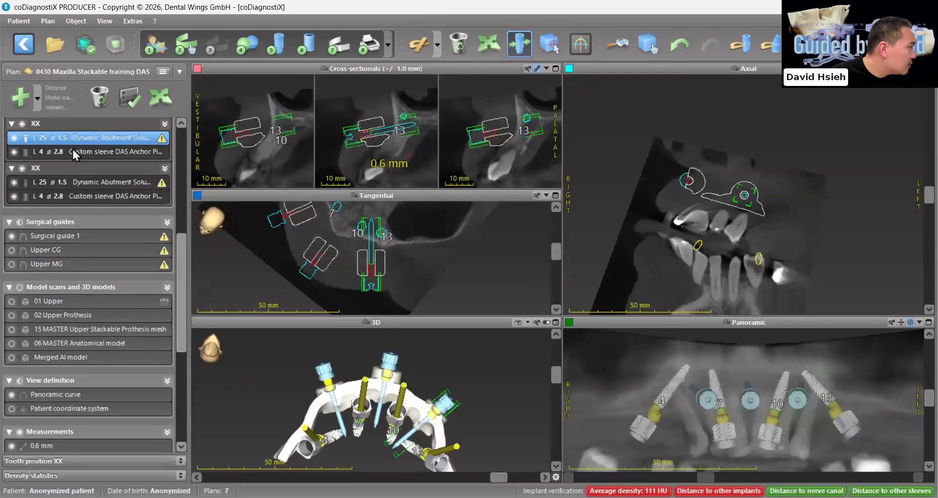
Shift the anchor pin between positions 11 and 12 outward along its own axis by 1.0 mm using implant-oriented Fine Alignment
left_click(72, 151)
double_click(83, 142)
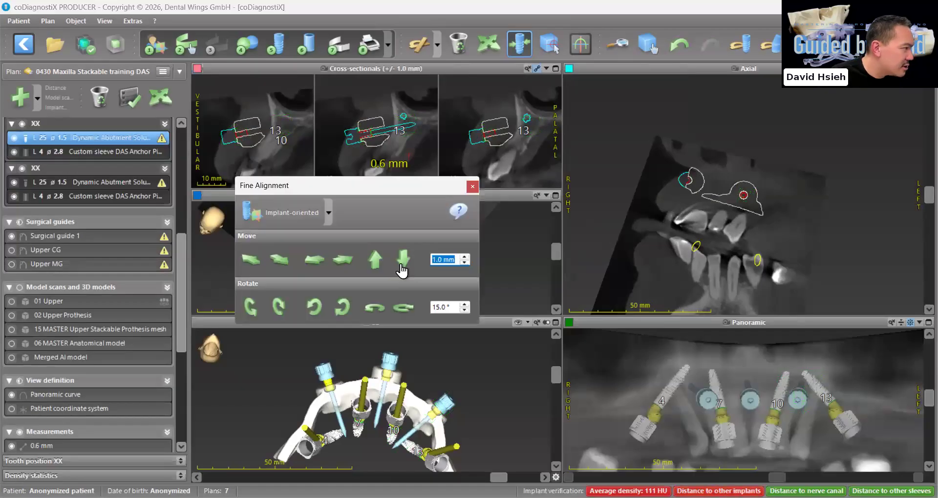
left_click(400, 264)
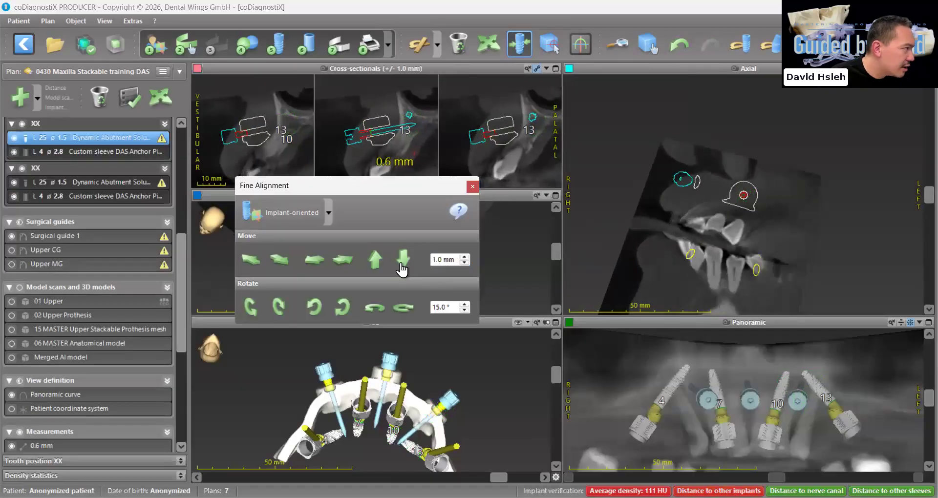
left_click(472, 187)
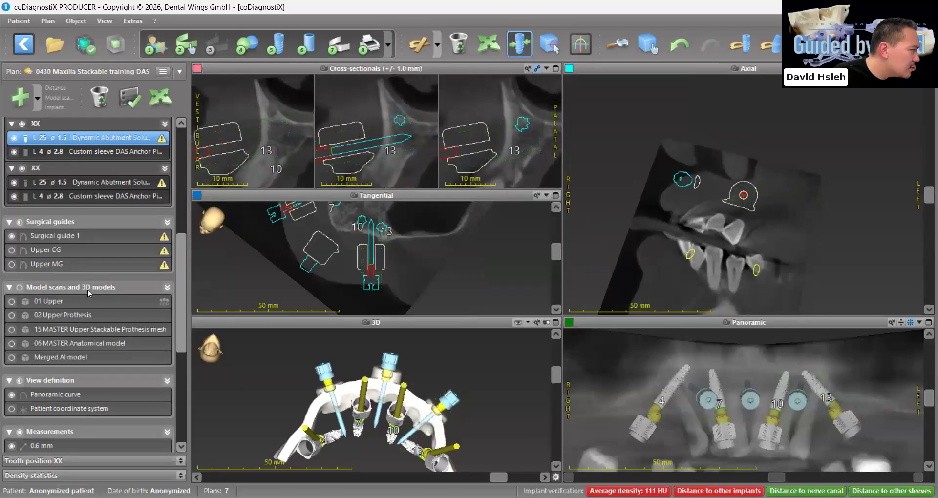
Reopen Surgical guide 1 for editing and proceed with its existing direction, mounts, thickness and cut bar settings to the inspection windows
left_click(55, 238)
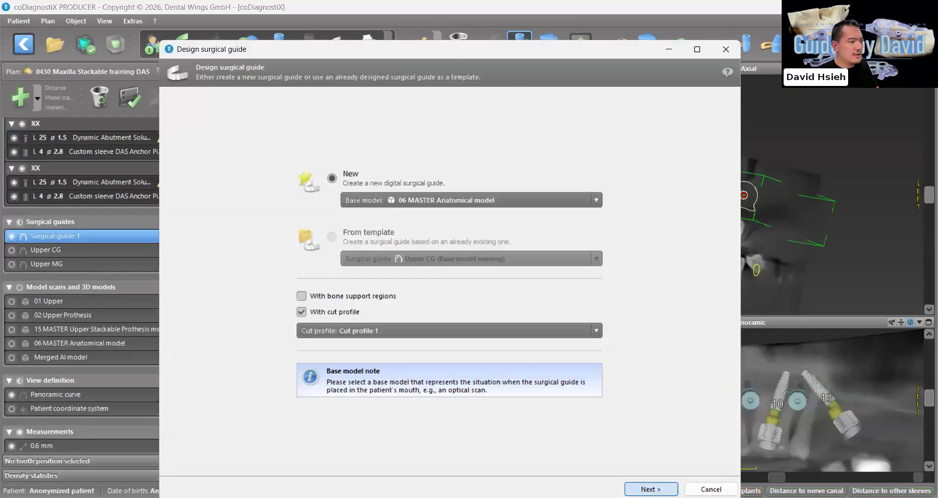
left_click(651, 489)
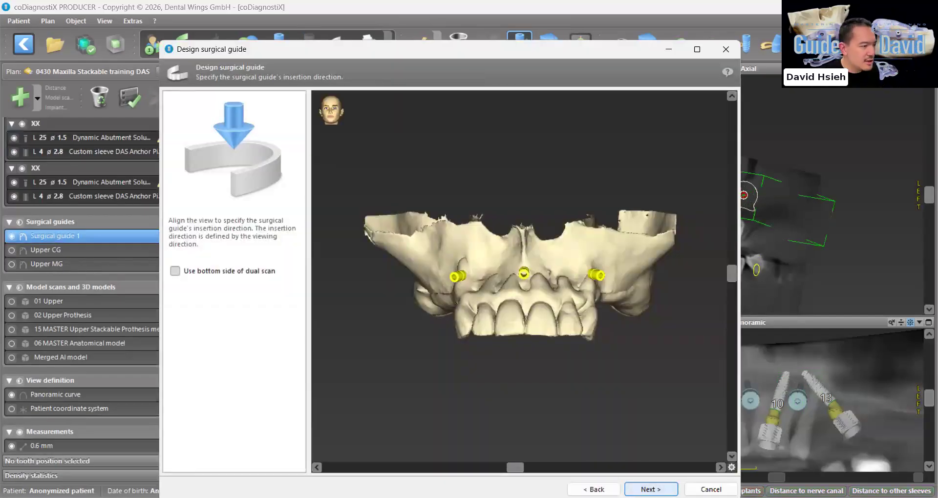
left_click(652, 490)
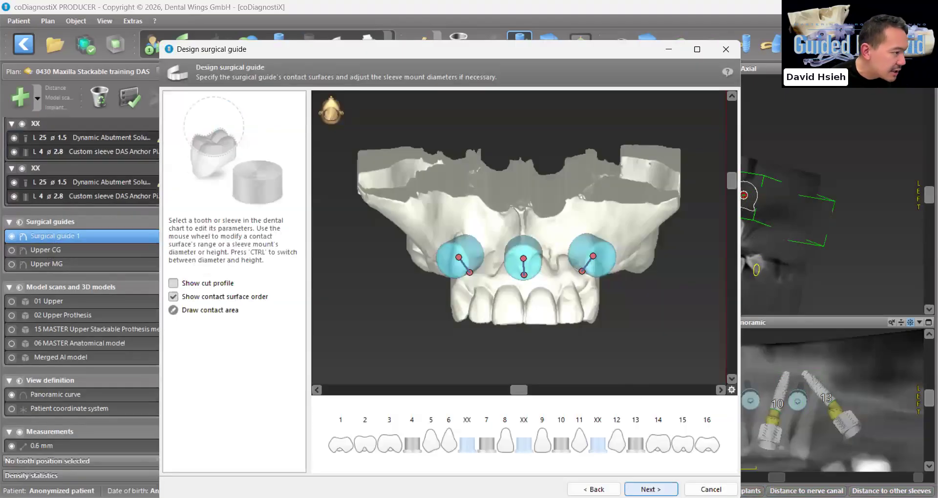
left_click(650, 490)
left_click(650, 490)
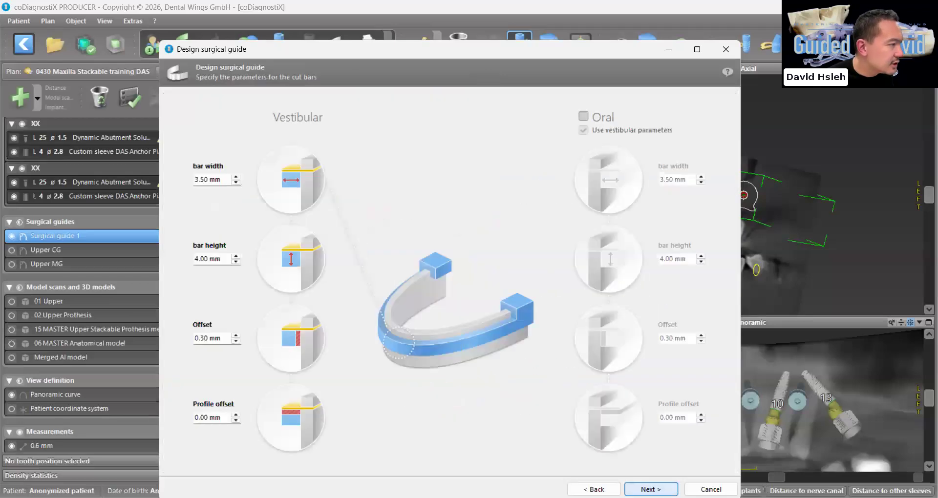
left_click(651, 490)
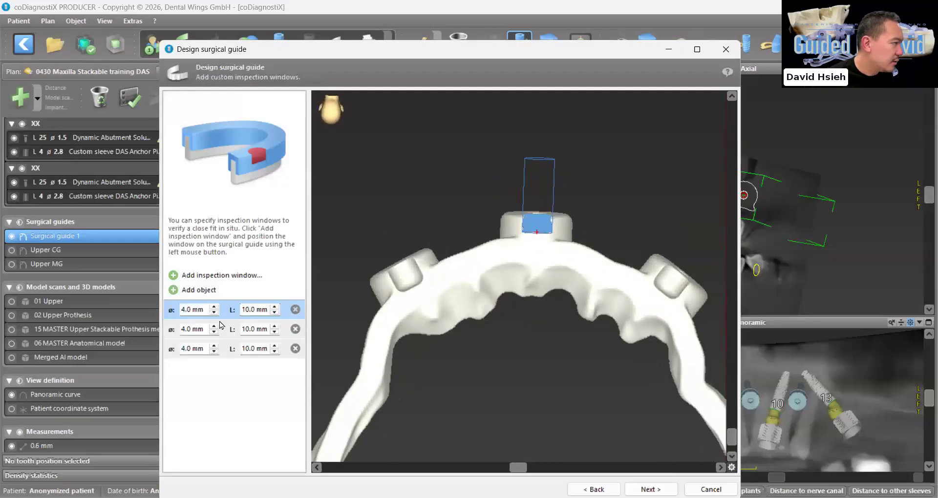
Check the second and third 4.0 mm inspection windows, create the final surgical guide, and apply it to the plan
left_click(231, 334)
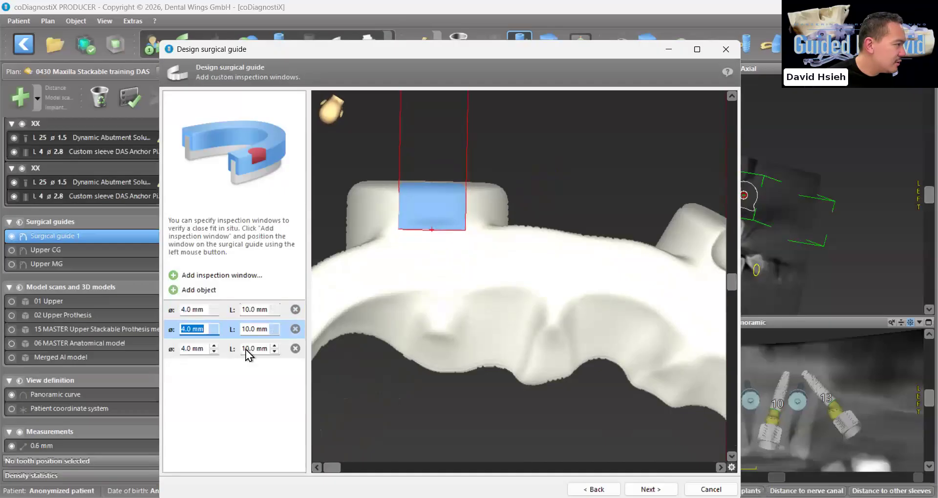
left_click(233, 354)
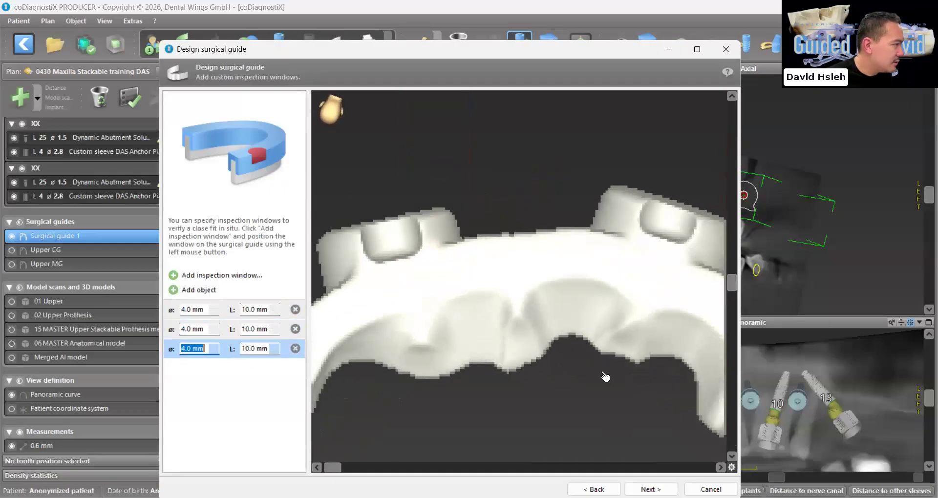
left_click_drag(525, 273, 520, 275)
left_click(651, 489)
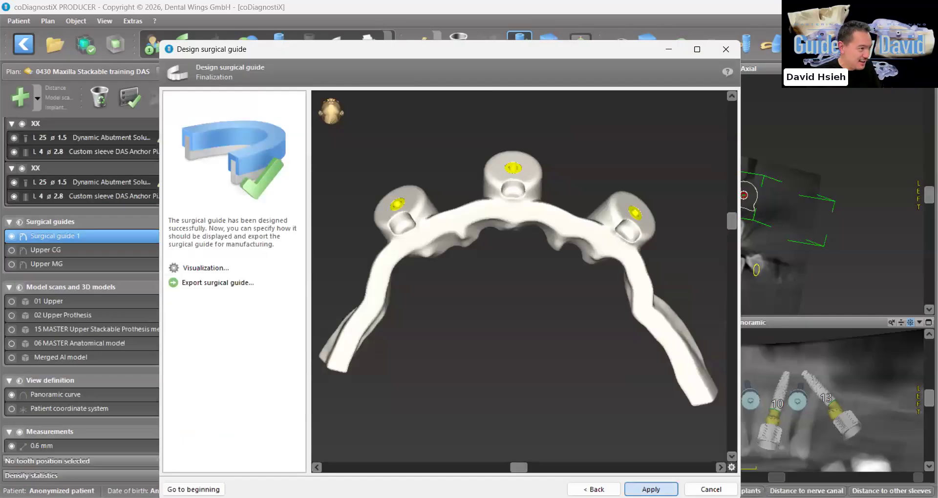
left_click(651, 489)
left_click(556, 323)
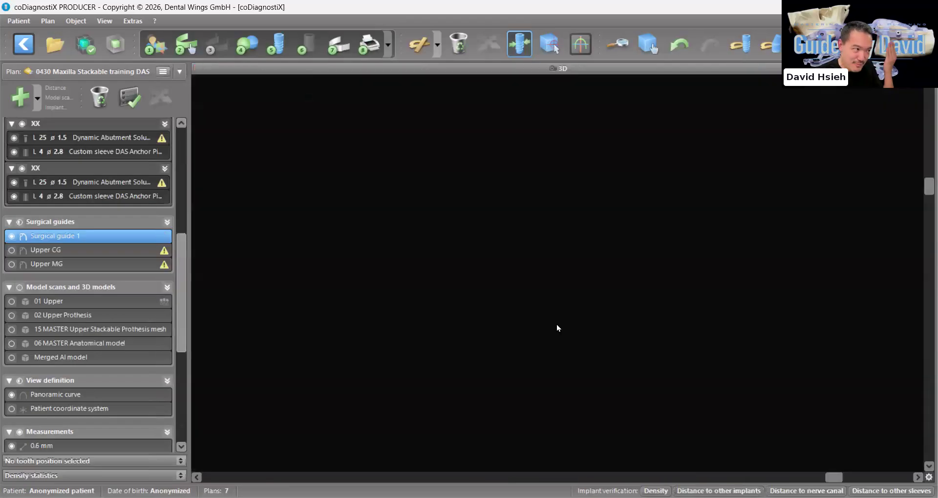
scroll(557, 325, "up", 1)
right_click_drag(557, 325, 557, 323)
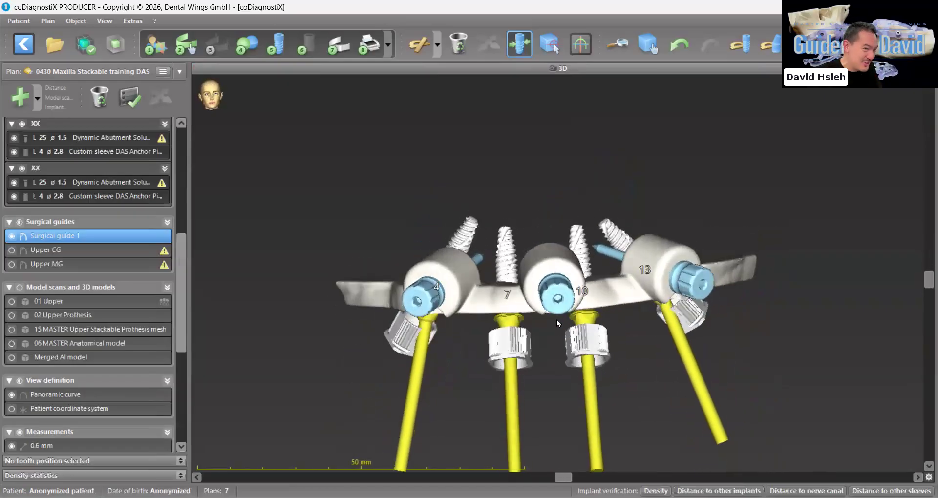
Enter BRG as the object name of Surgical guide 1 and set its object color to the custom orange
right_click(71, 234)
left_click(128, 292)
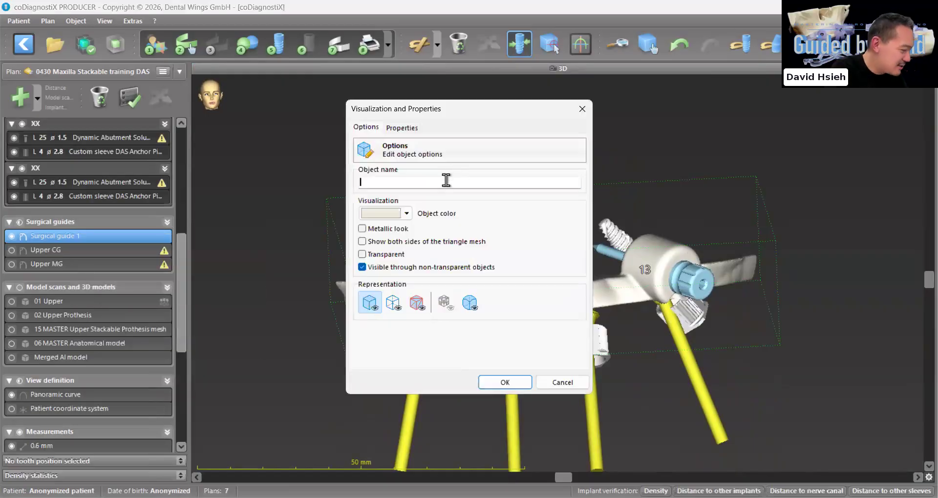
left_click(381, 212)
left_click(352, 250)
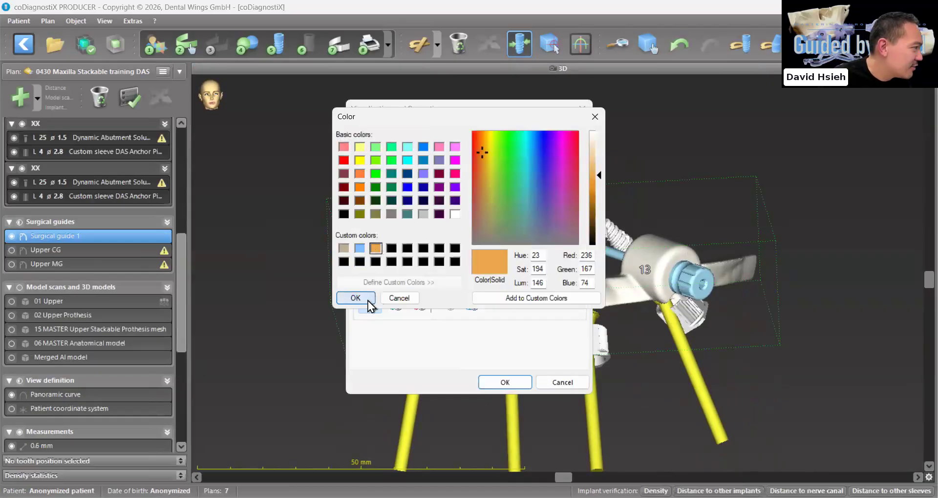
left_click(368, 301)
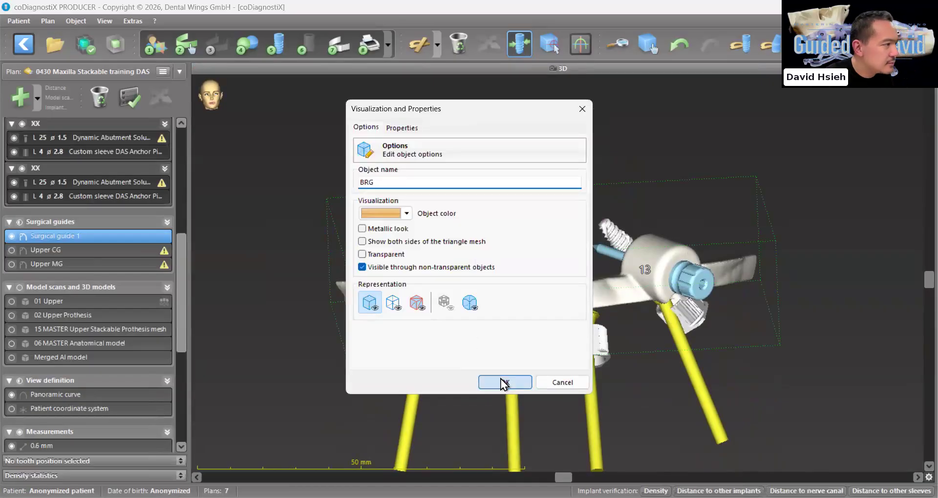
left_click(502, 381)
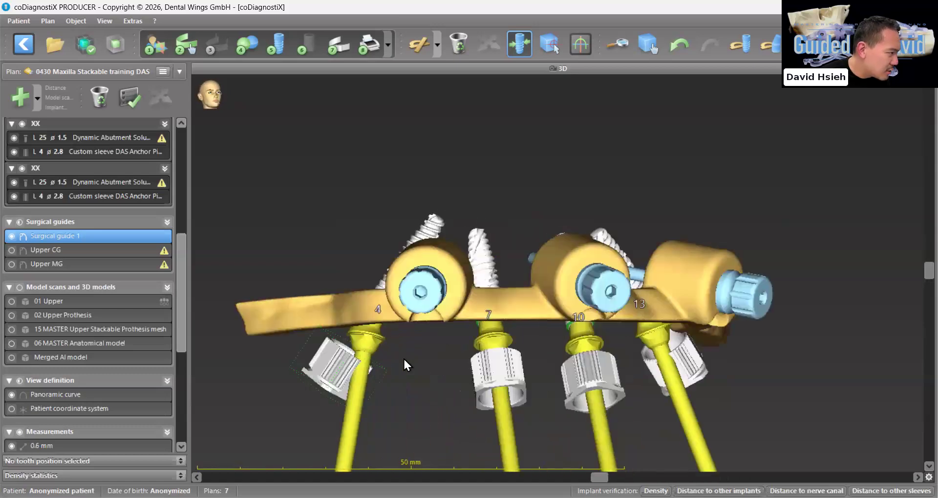
Show the 06 MASTER Anatomical model together with the guide and implants, and hide it again
left_click(687, 370)
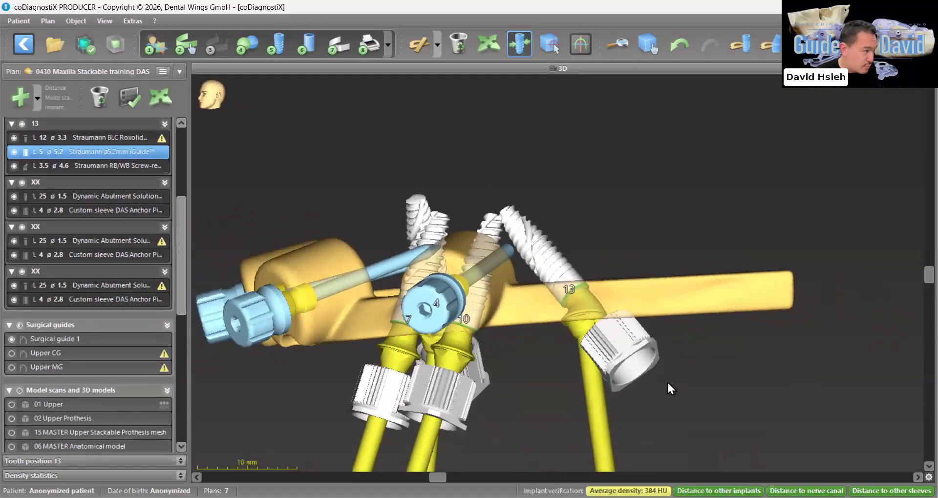
scroll(87, 390, "down", 4)
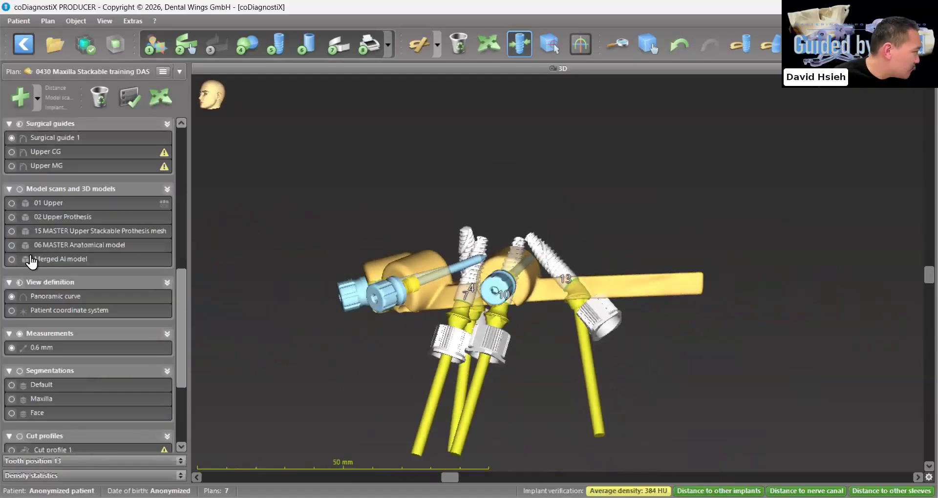
left_click(10, 247)
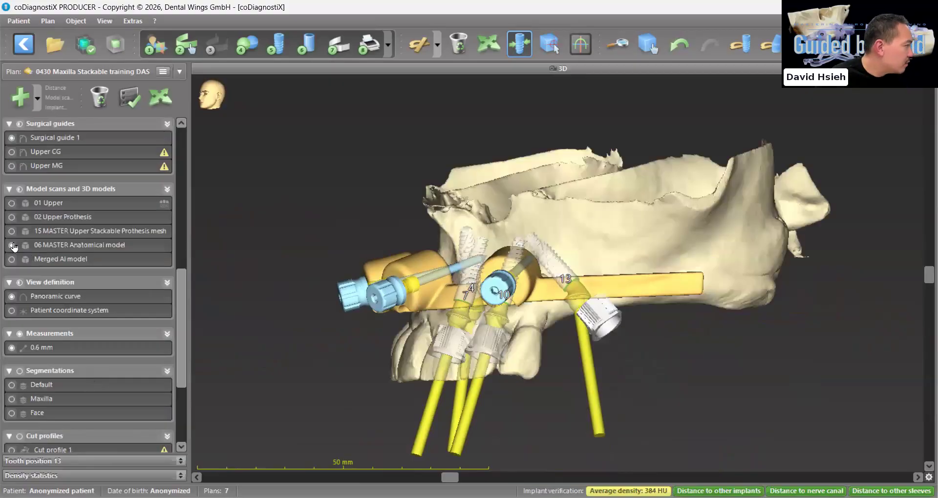
left_click(13, 246)
Show the Maxilla AI model and open it in the Mesh Editor
scroll(36, 289, "down", 3)
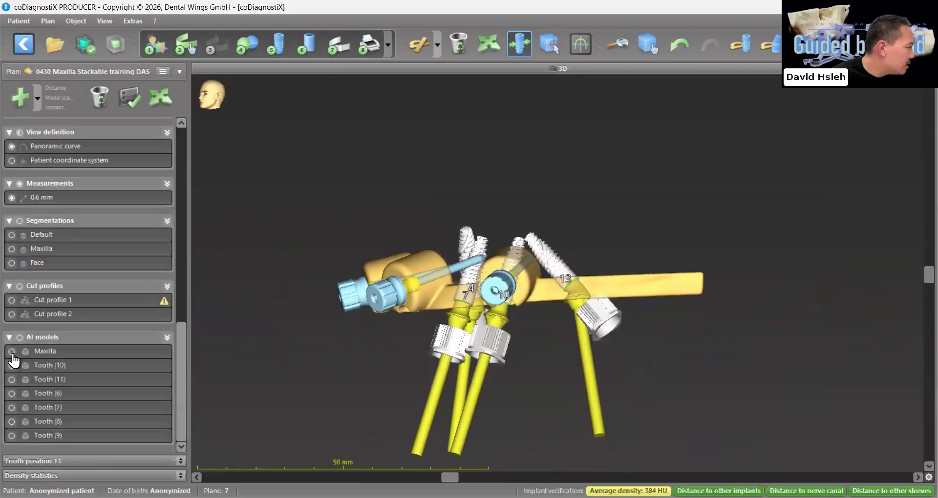
left_click(12, 351)
left_click(57, 353)
right_click(57, 352)
key("Escape")
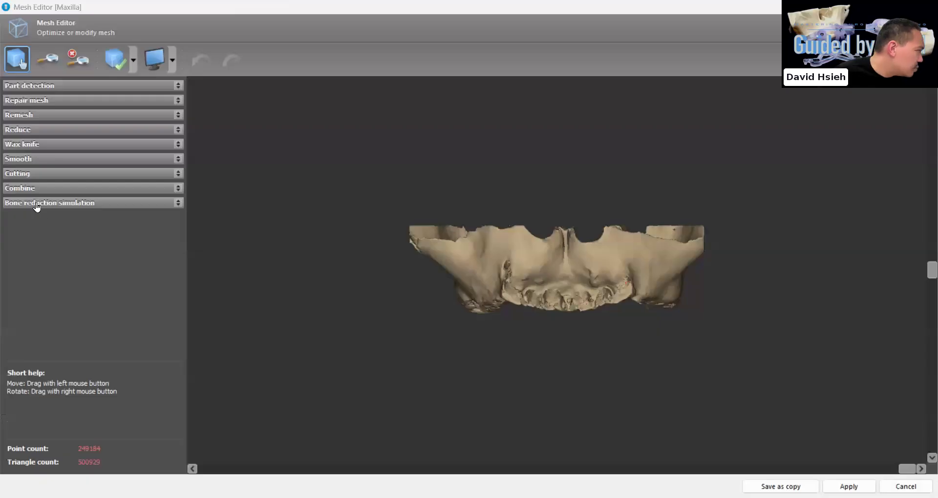
Run the bone reduction simulation on the Maxilla with Cut profile 2 and 0.50 mm gingiva height, and save the result as a copy
left_click(74, 223)
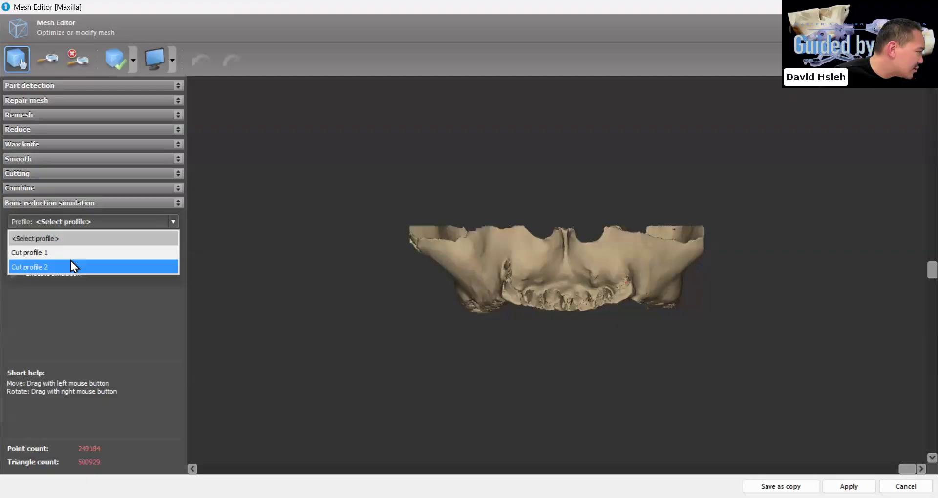
left_click(69, 254)
left_click(91, 222)
left_click(51, 263)
left_click(59, 255)
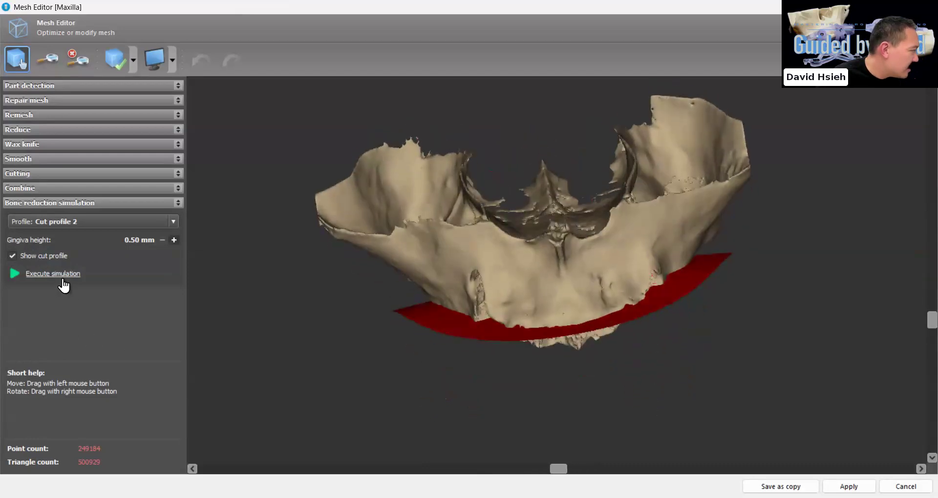
left_click(60, 276)
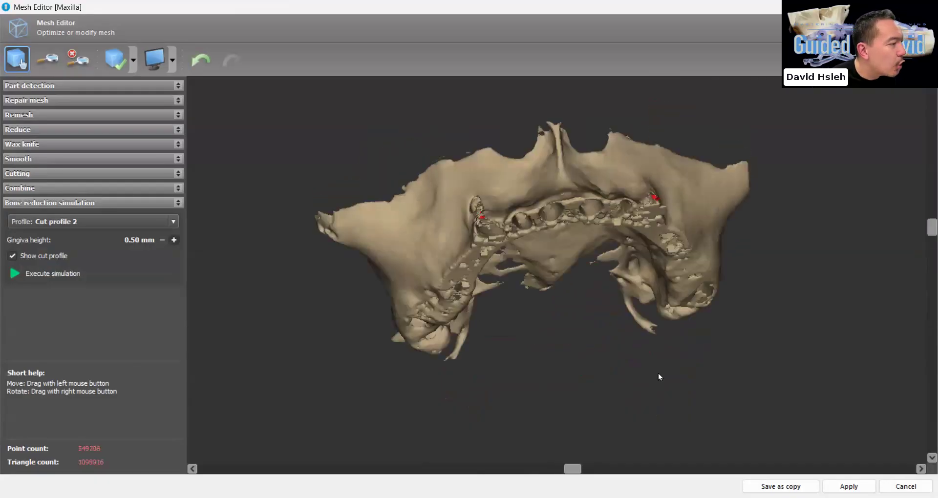
right_click_drag(659, 373, 735, 366)
left_click(781, 487)
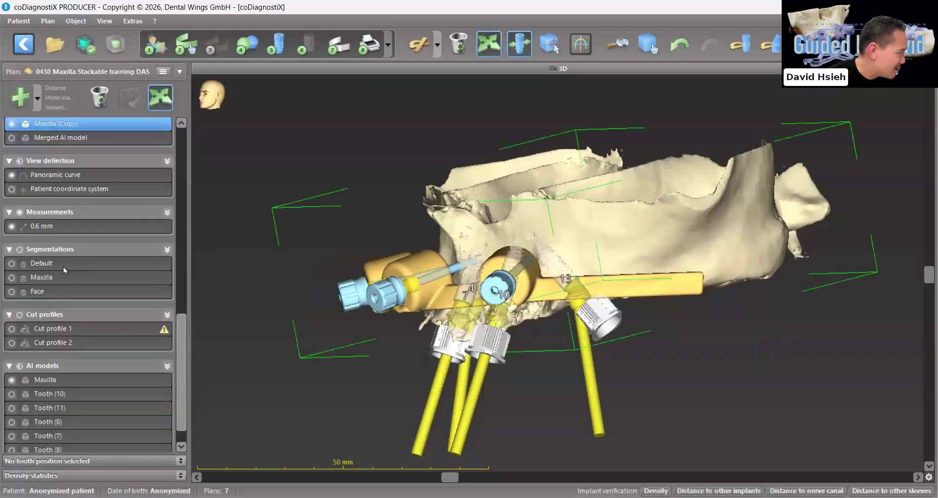
Hide the original Maxilla AI model and Surgical guide 1, keeping Maxilla (Copy) displayed with the implants and anchor pins
left_click(11, 353)
right_click_drag(606, 355, 622, 320)
scroll(50, 248, "up", 4)
left_click(40, 254)
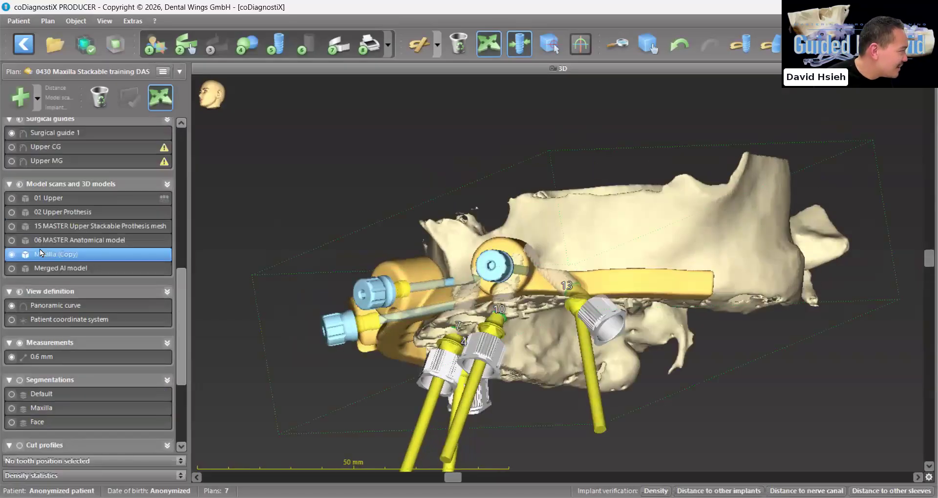
left_click(13, 135)
Try shifting implant 13 toward the reduced bone crest, and undo the move
right_click_drag(546, 375, 519, 337)
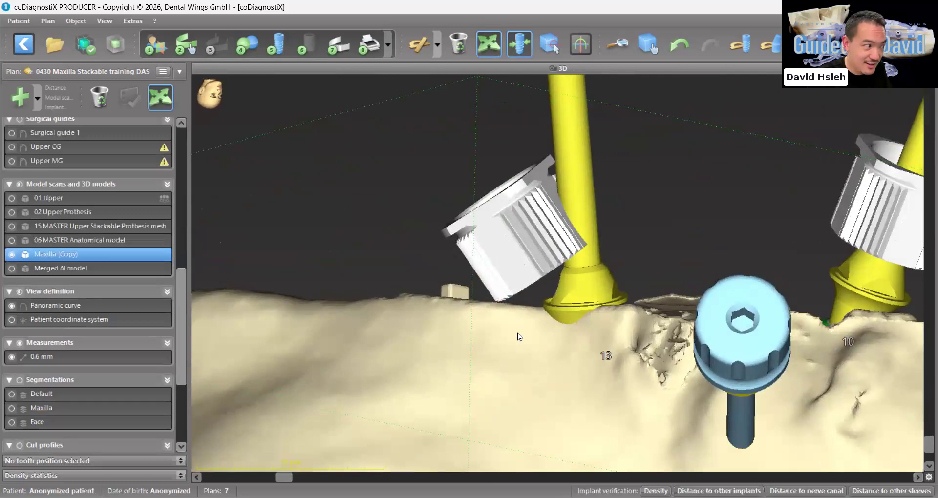
scroll(562, 333, "down", 5)
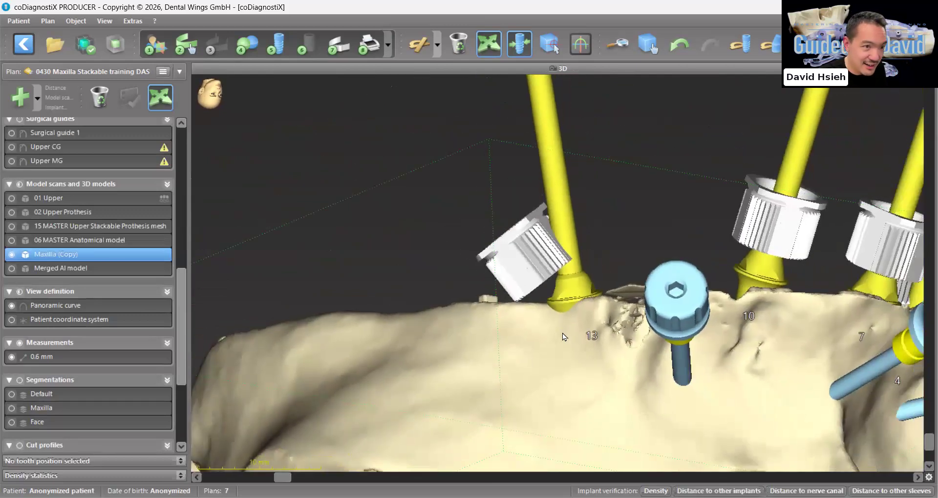
right_click_drag(562, 333, 562, 333)
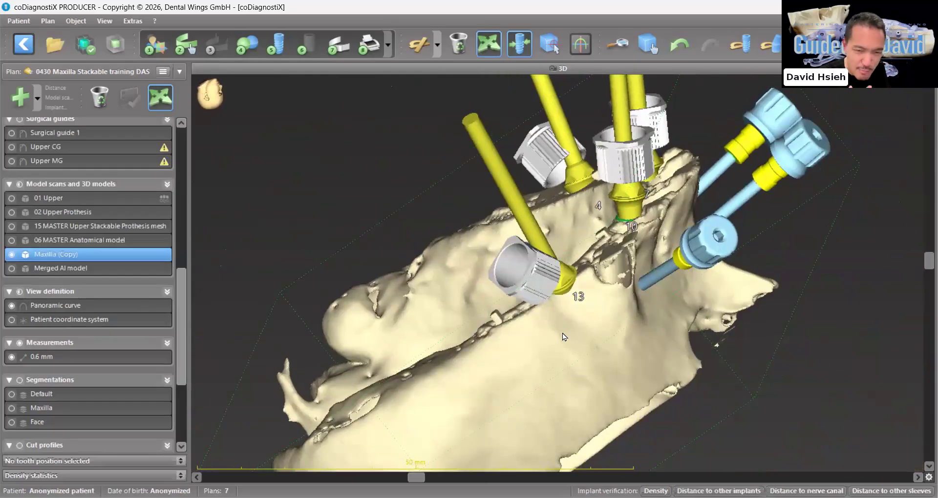
left_click_drag(562, 333, 526, 307)
left_click(526, 307)
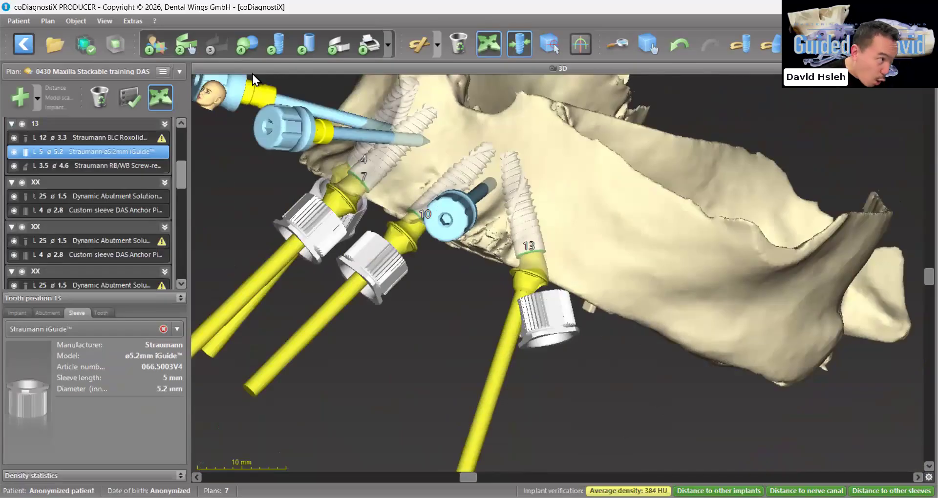
left_click_drag(526, 206, 527, 238)
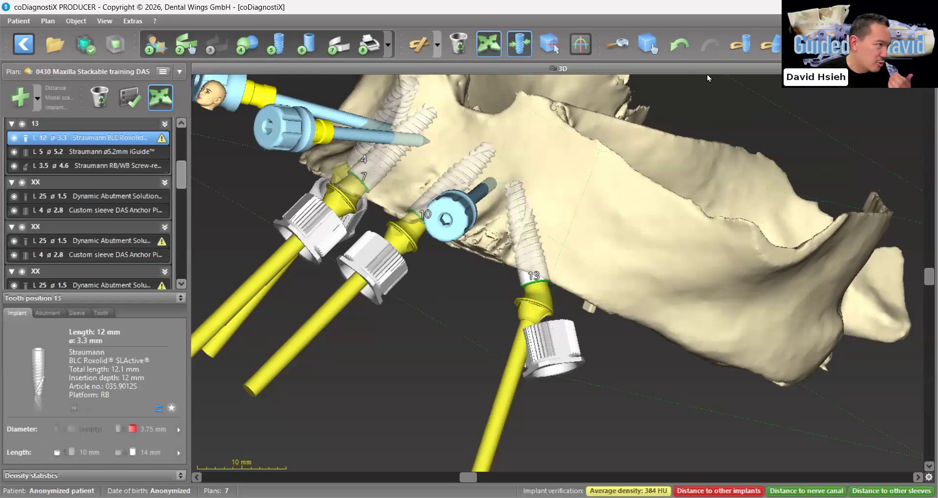
key("ctrl+z")
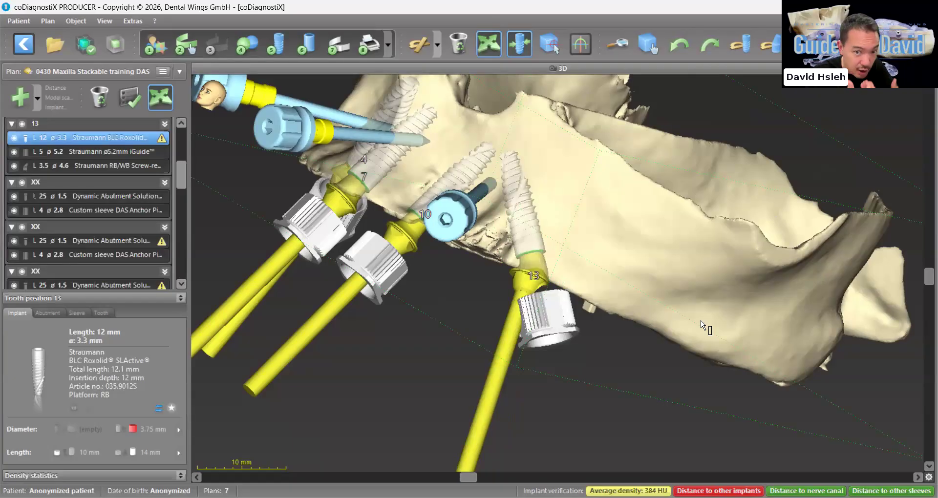
Replace the iGuide sleeve at position 13 with a custom sleeve using the DAS Sleeve preset
scroll(654, 350, "down", 4)
left_click_drag(701, 320, 640, 337)
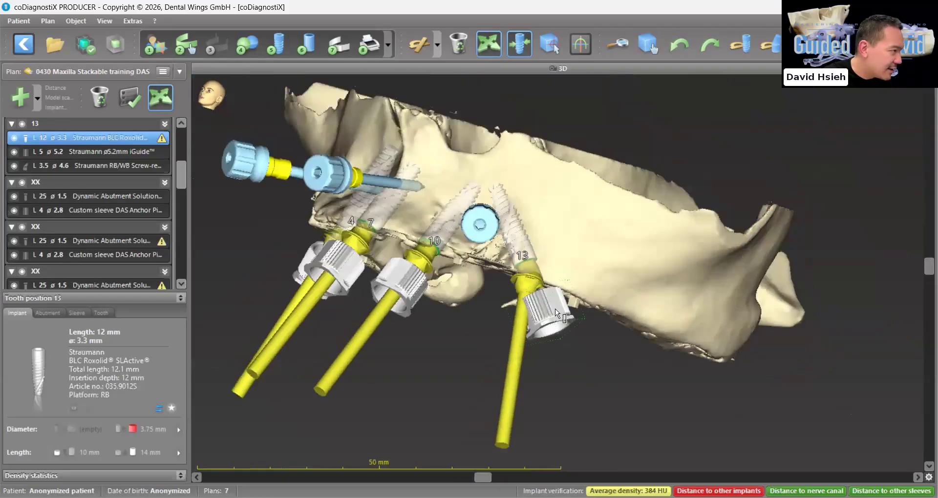
left_click(555, 310)
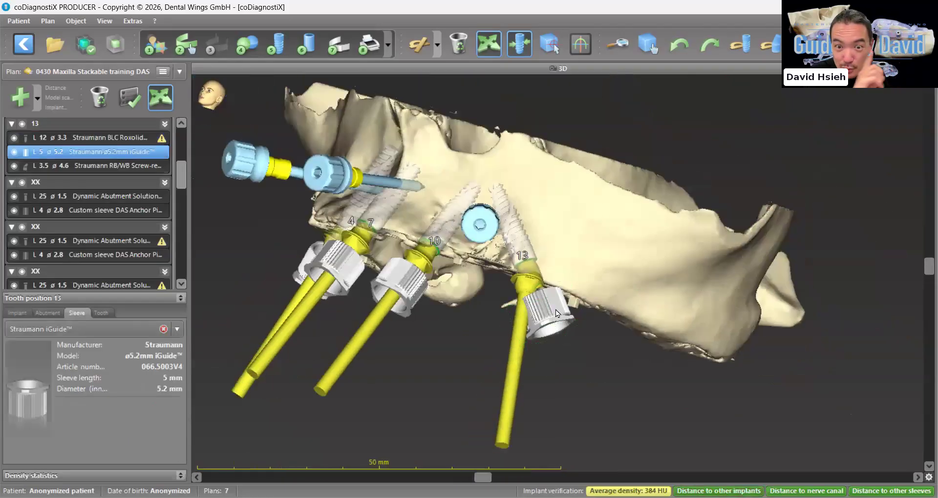
left_click(119, 331)
scroll(93, 404, "down", 3)
left_click(58, 497)
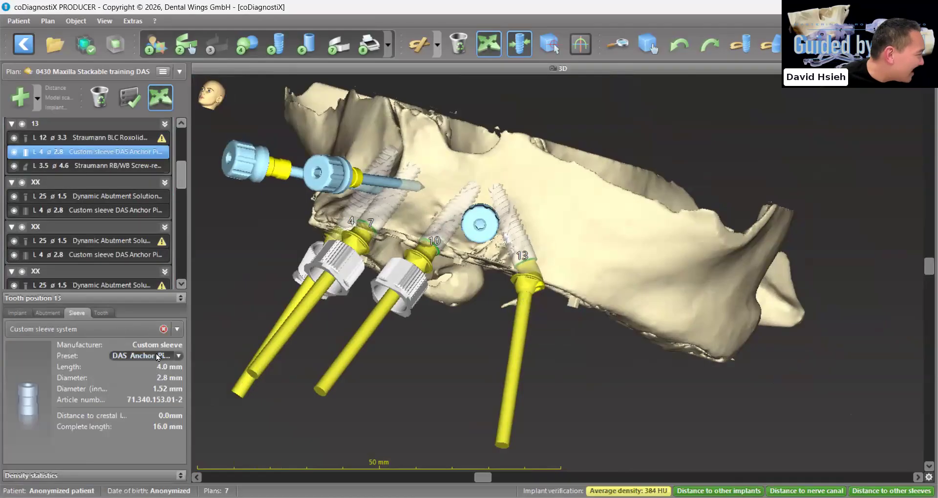
left_click(158, 357)
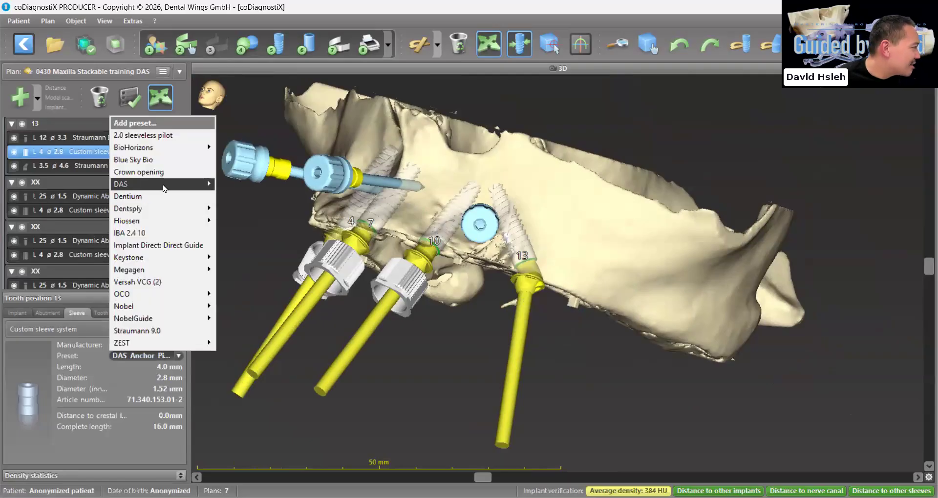
mouse_move(165, 188)
left_click(260, 221)
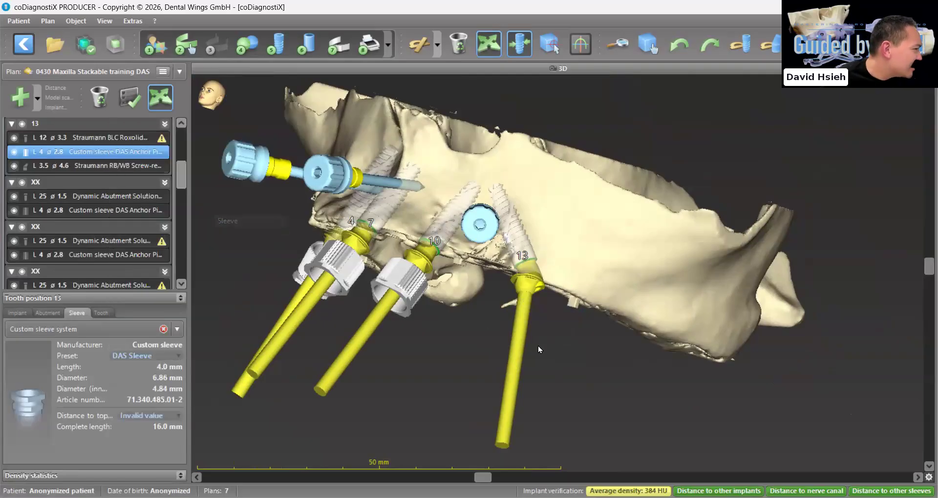
Position the DAS Sleeve at implant 13 with a 9.0 mm offset and slide it outward to 11.0 mm
left_click_drag(555, 381, 555, 299)
left_click_drag(298, 439, 84, 418)
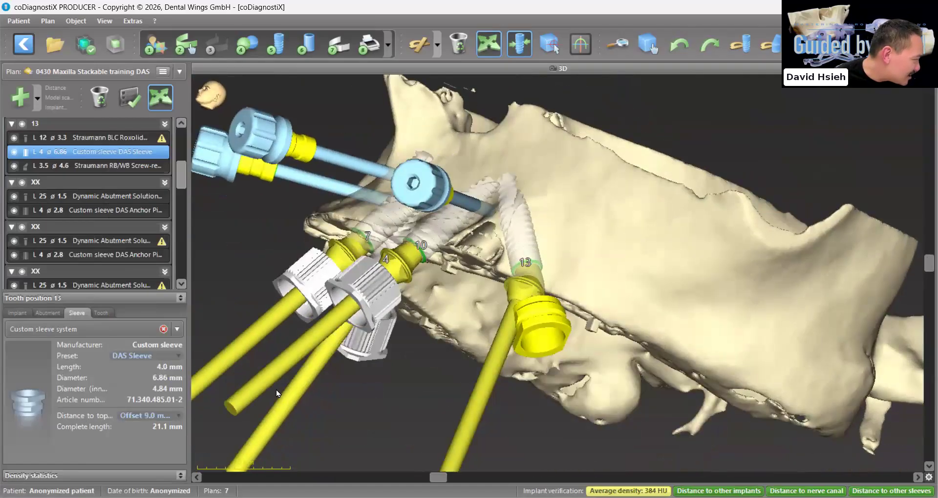
left_click_drag(573, 345, 535, 341)
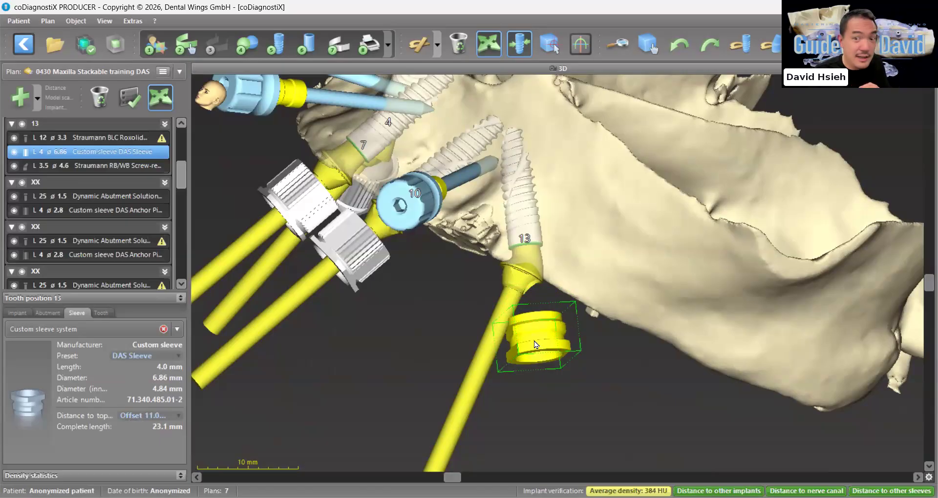
Bring the DAS Sleeve at position 13 back to a 9.0 mm offset, and slide it outward to 12.0 mm
left_click(458, 427)
left_click_drag(459, 427, 541, 311)
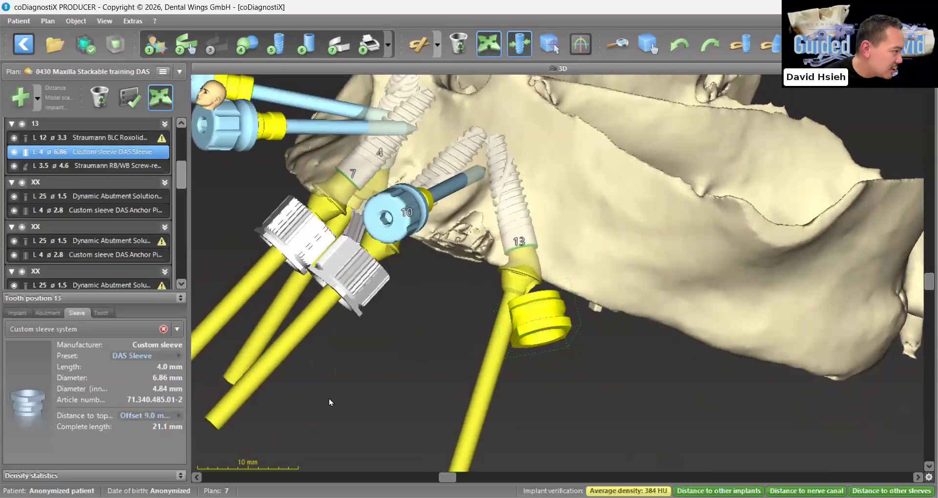
key("ctrl")
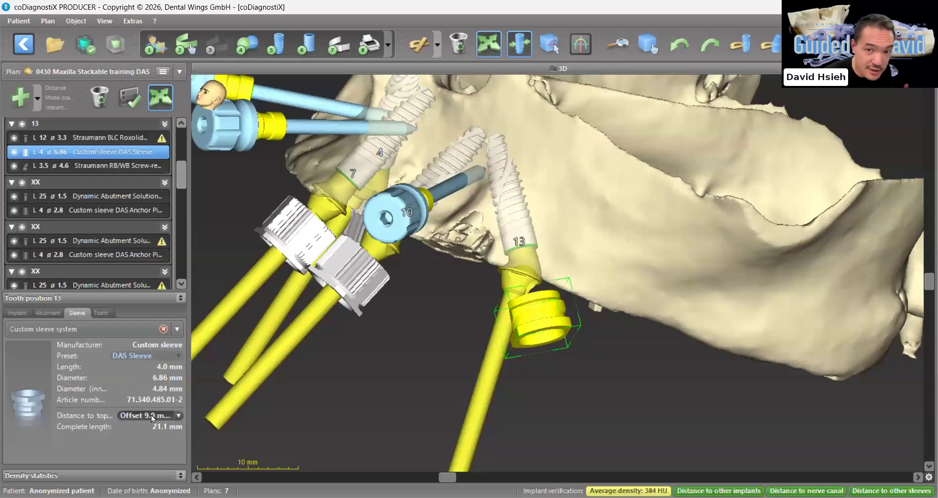
left_click_drag(539, 313, 545, 346)
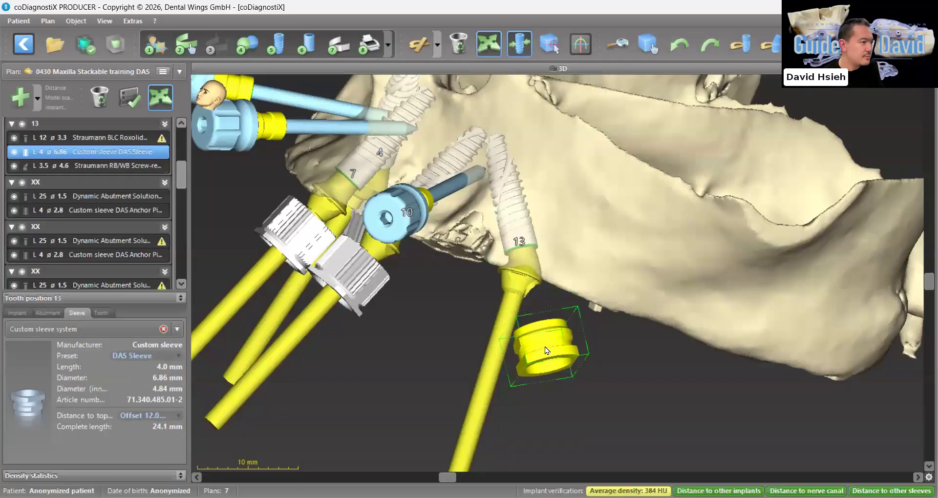
Replace the iGuide sleeve at position 10 with a custom DAS Sleeve and slide it outward to an 11.0 mm offset
middle_click_drag(546, 351, 545, 350)
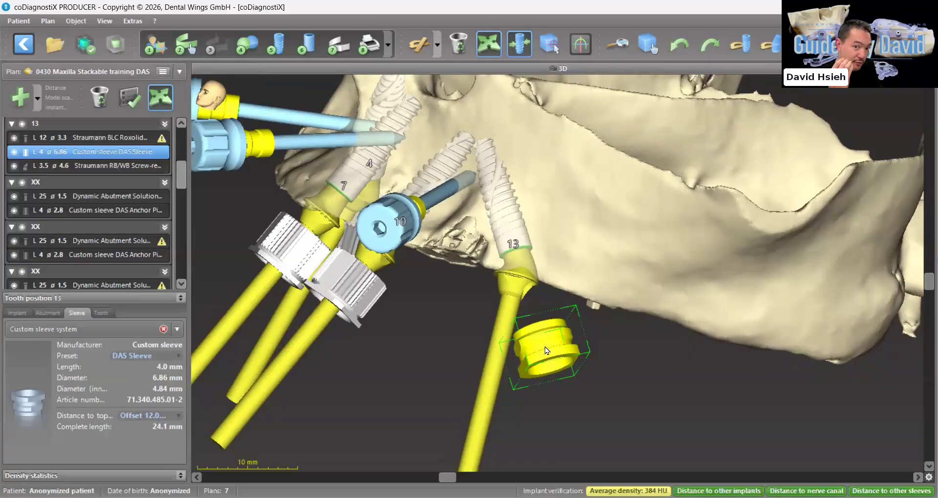
left_click(513, 215)
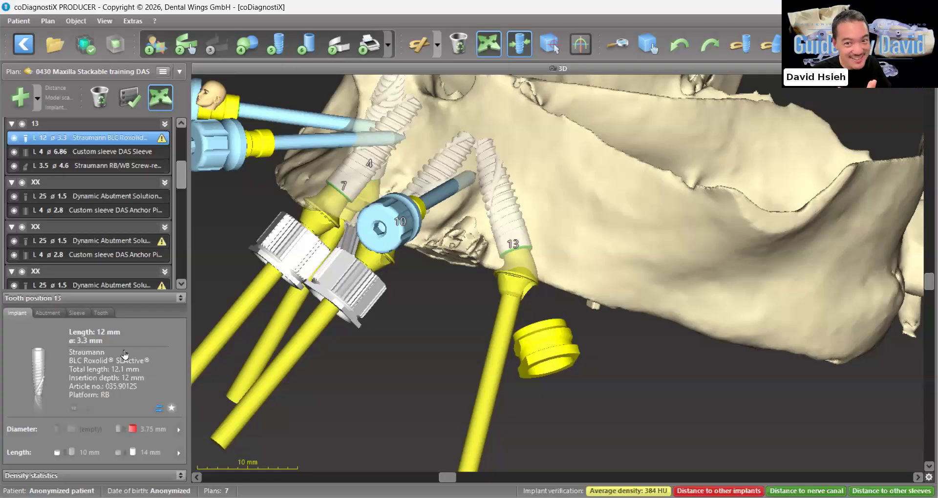
left_click_drag(274, 337, 375, 334)
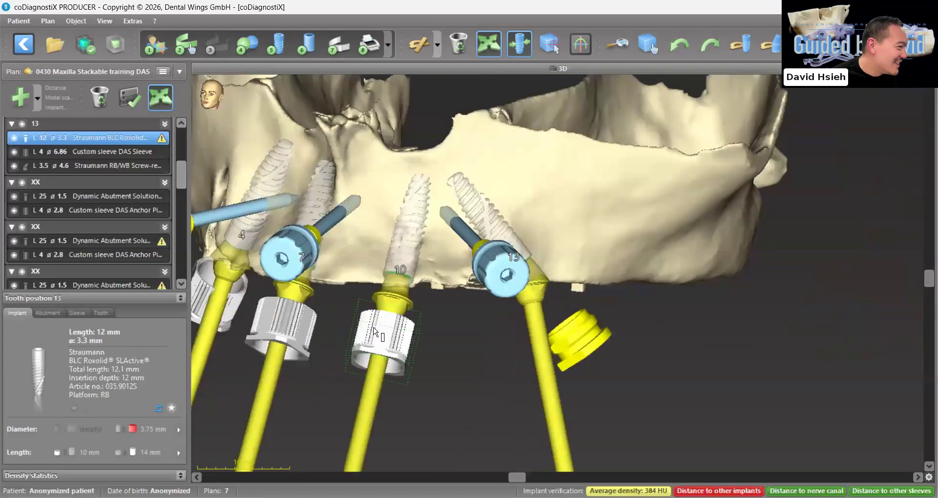
left_click(375, 334)
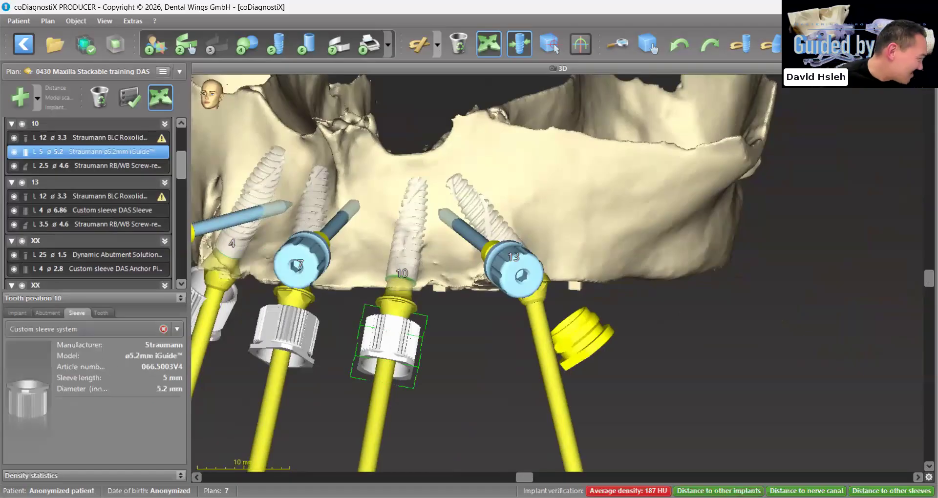
left_click(177, 329)
left_click(59, 495)
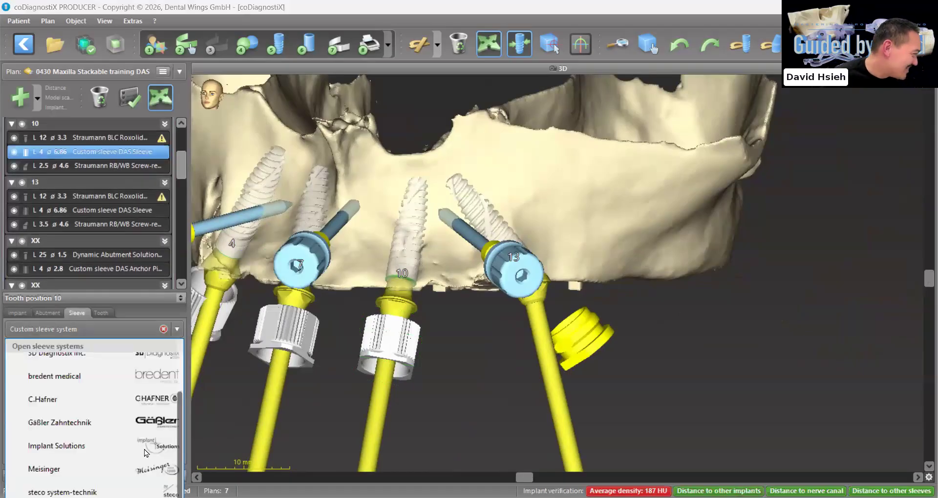
left_click_drag(398, 351, 395, 368)
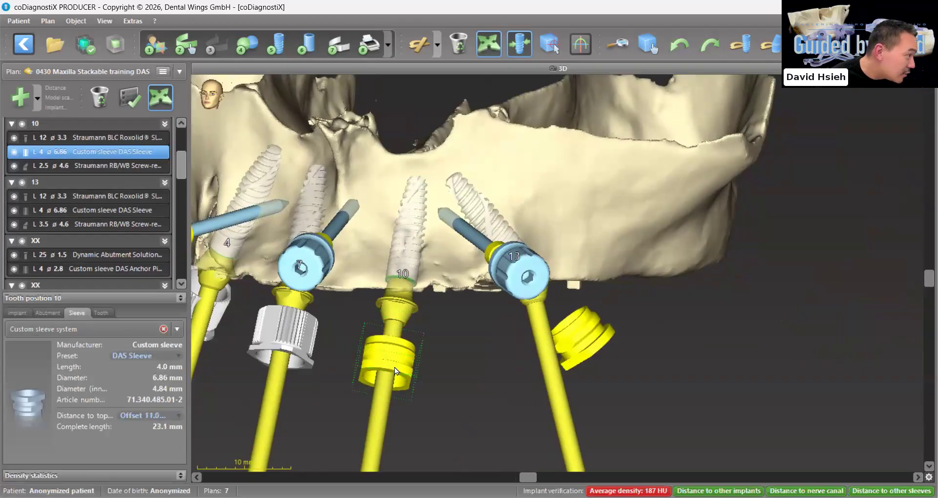
Show Surgical guide 1 in the 3D view together with the implants and sleeves
left_click_drag(297, 351, 338, 346)
scroll(55, 232, "down", 3)
left_click(13, 252)
Replace the iGuide sleeve at position 7 with a custom DAS Sleeve at an 11.0 mm offset, and compare it with the sleeve at position 10
left_click(343, 346)
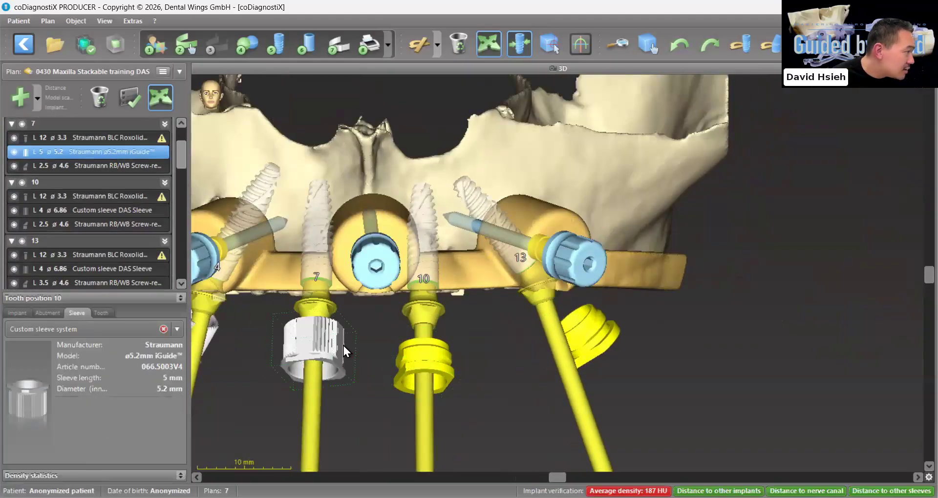
left_click(120, 335)
left_click(73, 497)
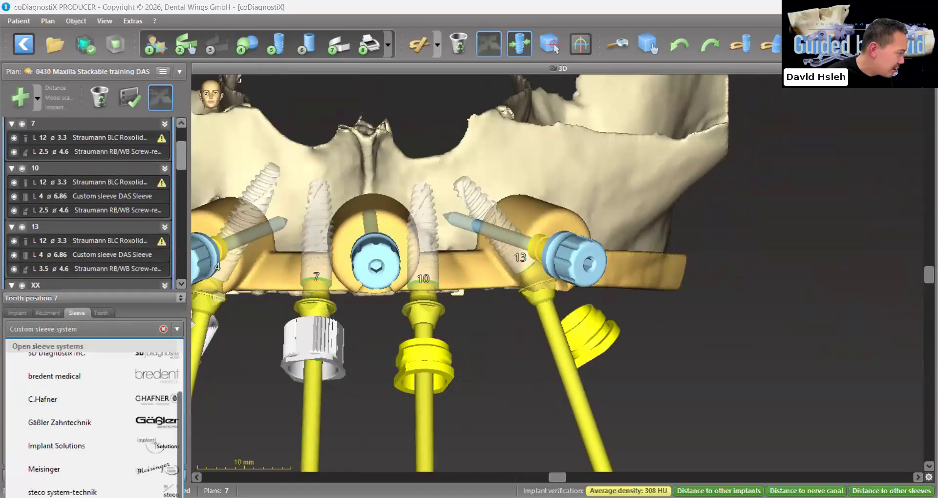
left_click(318, 343)
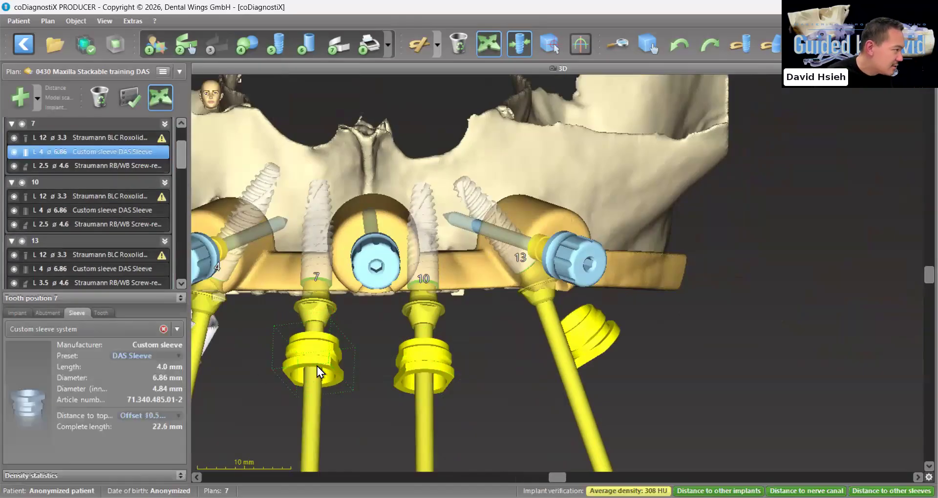
left_click_drag(379, 364, 387, 389)
left_click_drag(315, 391, 315, 396)
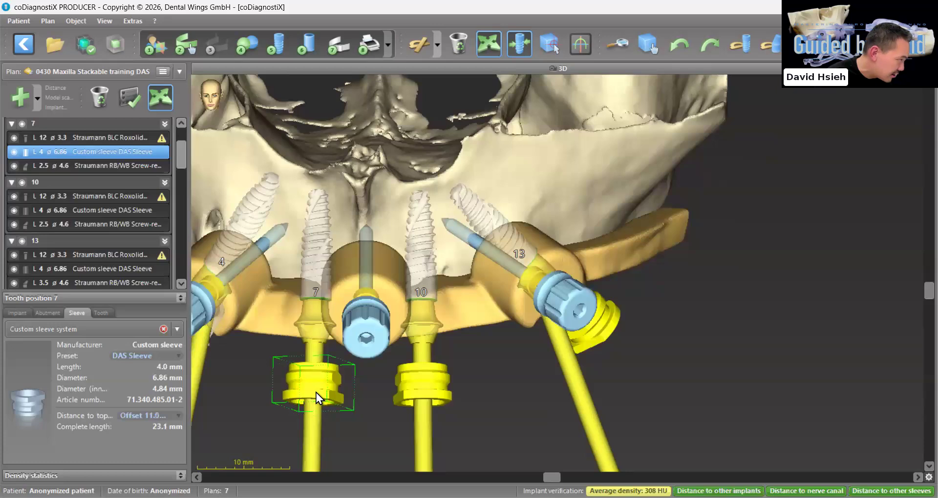
left_click(433, 377)
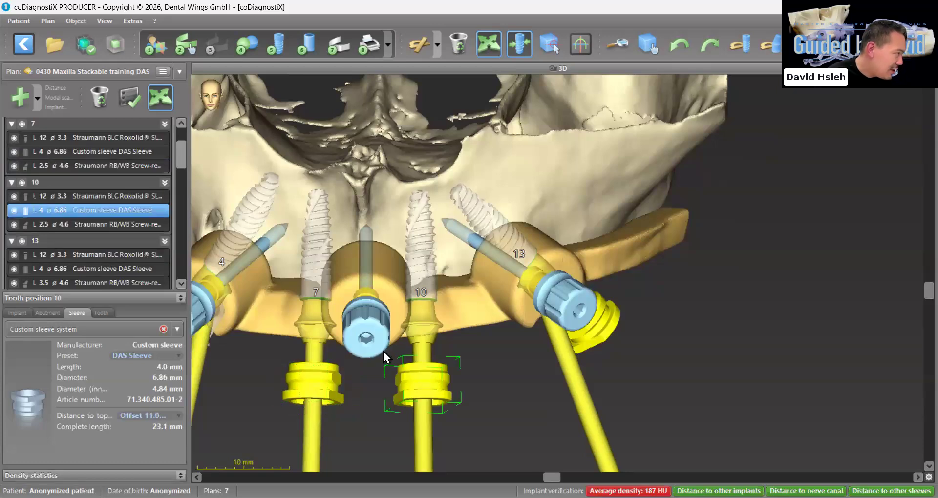
Replace the iGuide sleeve at position 4 with a custom DAS Sleeve and set it at a 12.0 mm offset
left_click(333, 303)
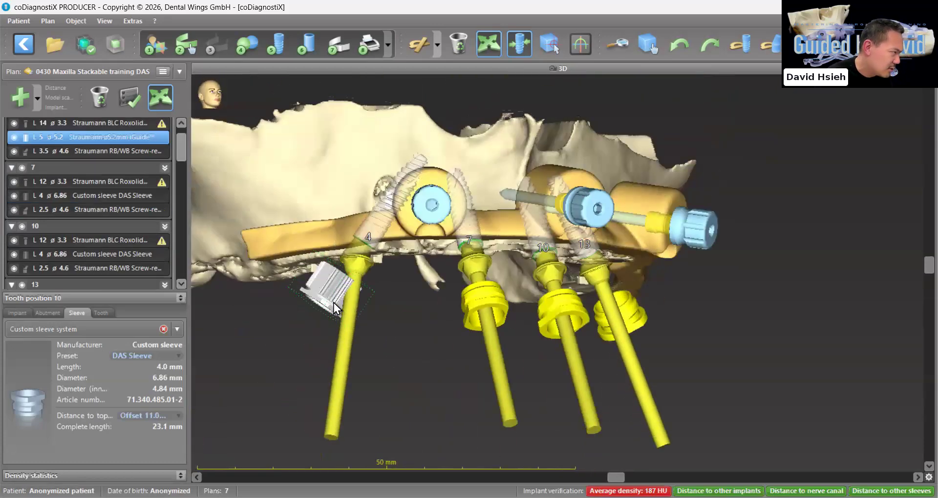
left_click(113, 333)
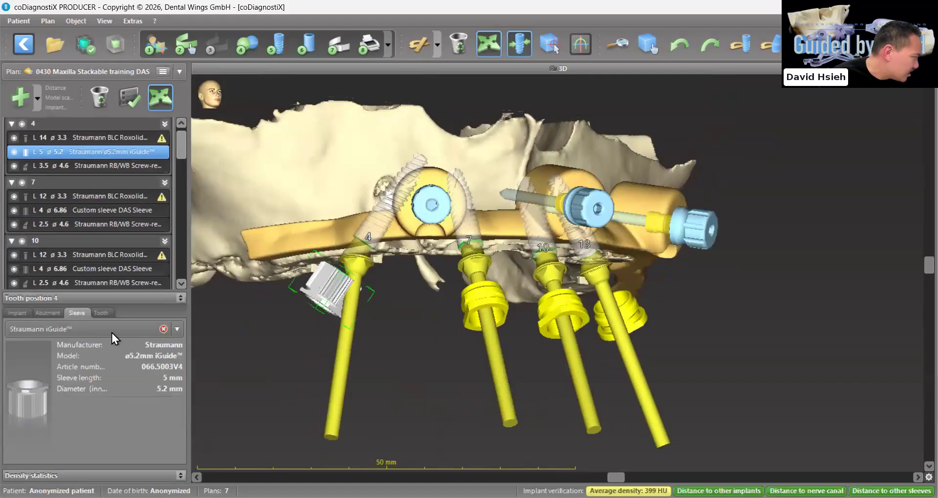
left_click(61, 497)
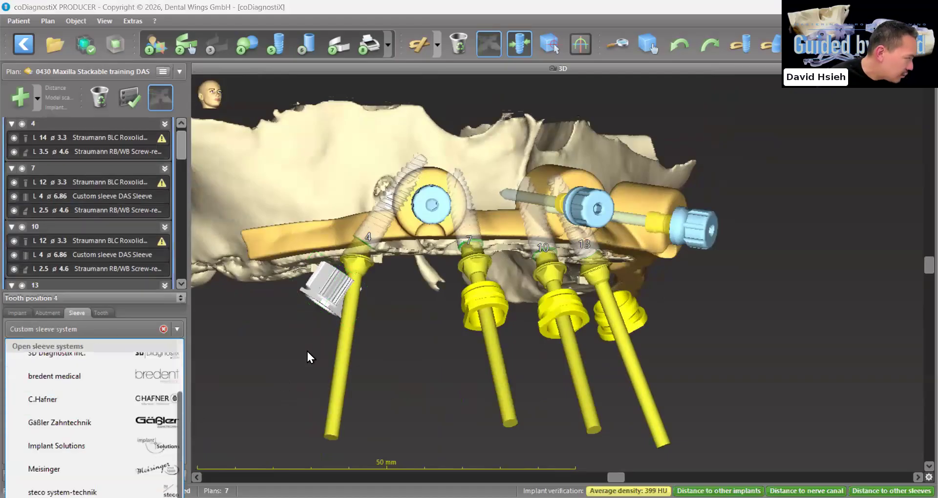
right_click_drag(344, 317, 359, 311)
scroll(358, 310, "up", 1)
left_click_drag(358, 311, 358, 329)
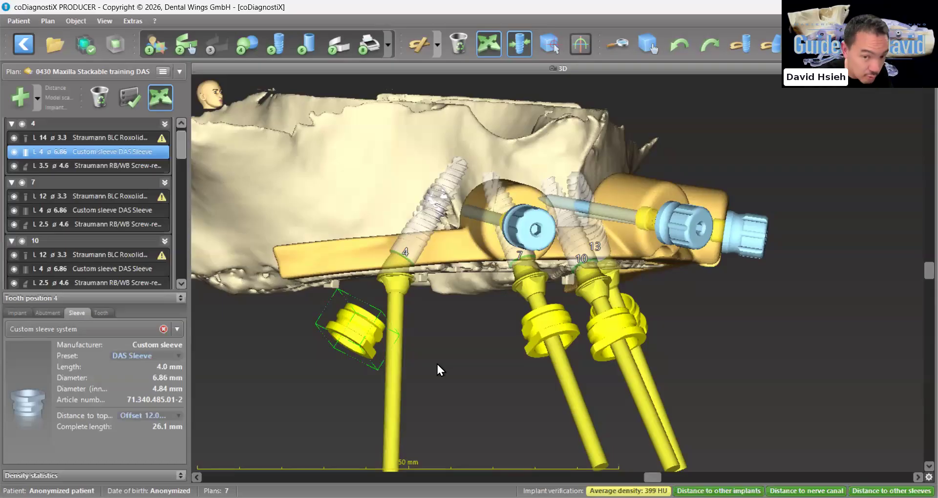
Check the DAS Sleeve at position 13, and bring the one at position 4 inward to an 11.0 mm offset
right_click_drag(512, 327, 566, 350)
scroll(511, 327, "down", 2)
scroll(512, 327, "down", 3)
left_click(567, 350)
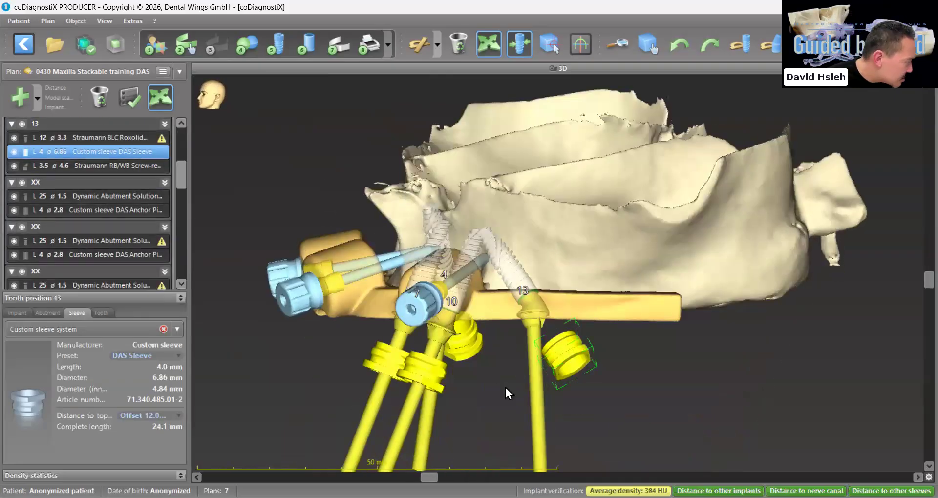
right_click_drag(497, 379, 365, 374)
left_click(375, 372)
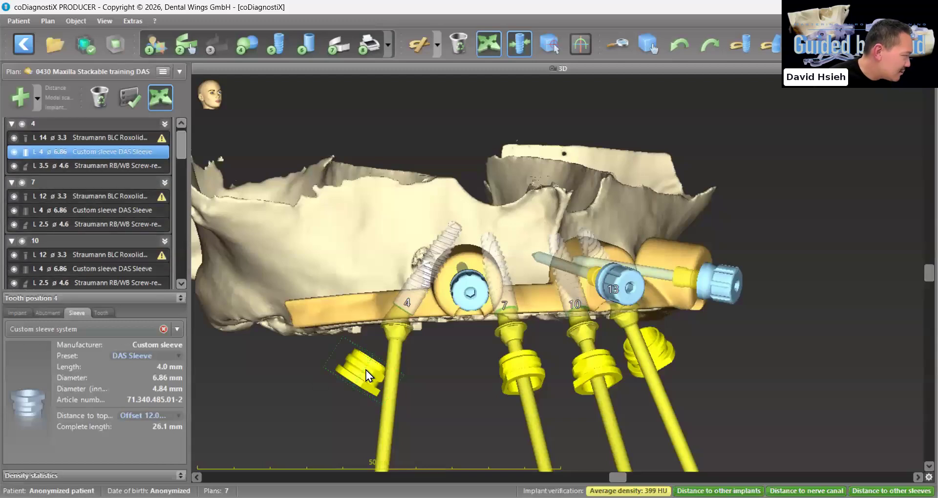
left_click_drag(348, 378, 359, 374)
Move the DAS Sleeves at positions 7 and 10 inward to a 10.0 mm offset each
right_click_drag(523, 380, 502, 387)
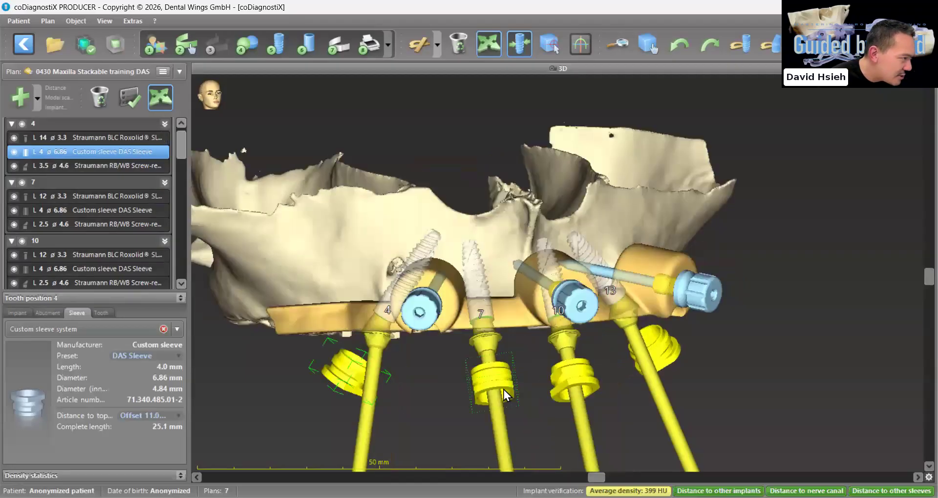
left_click(500, 383)
mouse_move(500, 375)
left_mouse_down()
mouse_move(499, 363)
mouse_move(500, 373)
left_mouse_up()
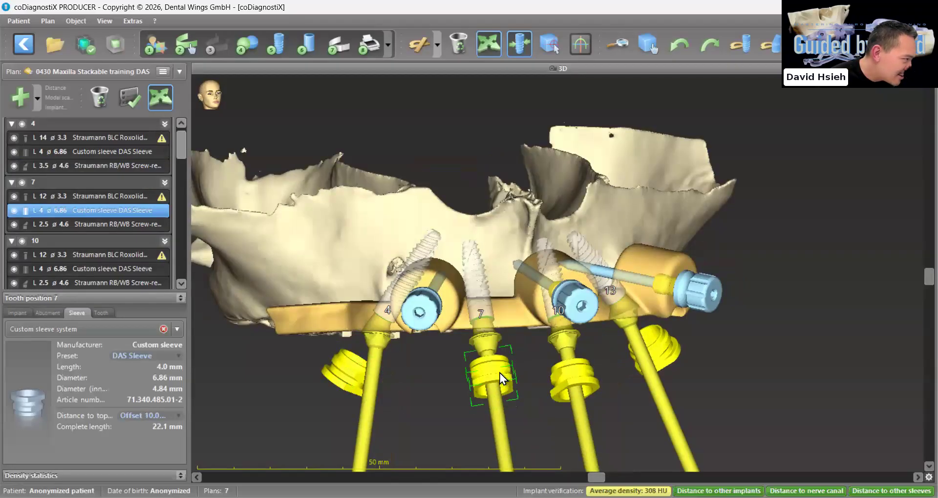
left_click(593, 385)
left_click_drag(573, 385, 569, 378)
right_click_drag(563, 386, 532, 431)
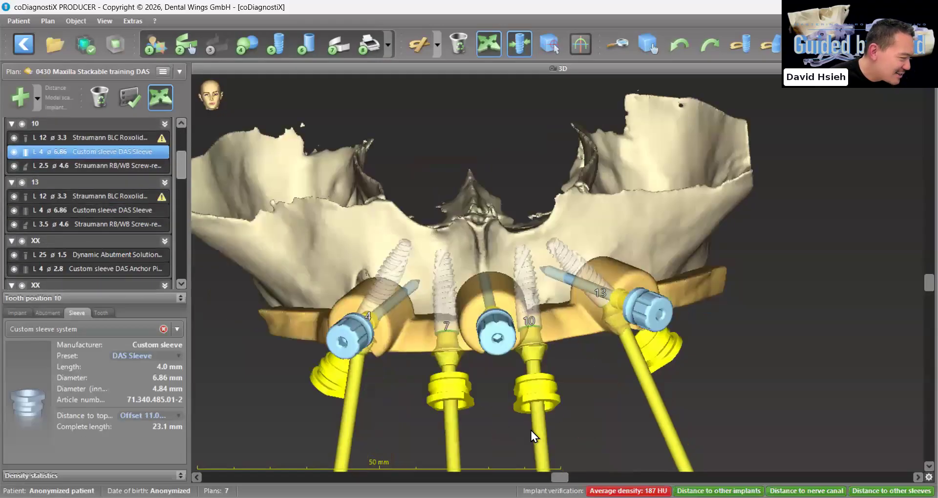
right_click_drag(561, 400, 518, 416)
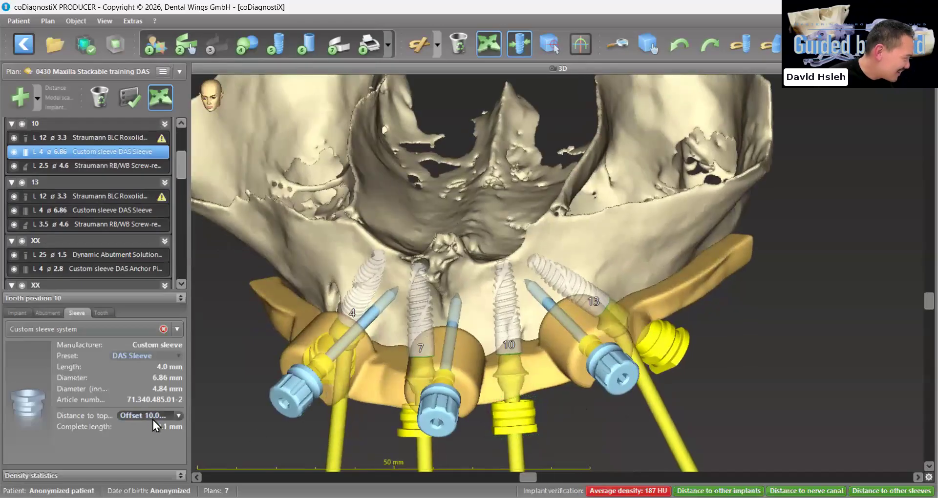
Check the offsets of the DAS Sleeves at positions 7, 4 and 13 against the base guide
right_click_drag(394, 440, 433, 406)
left_click(433, 407)
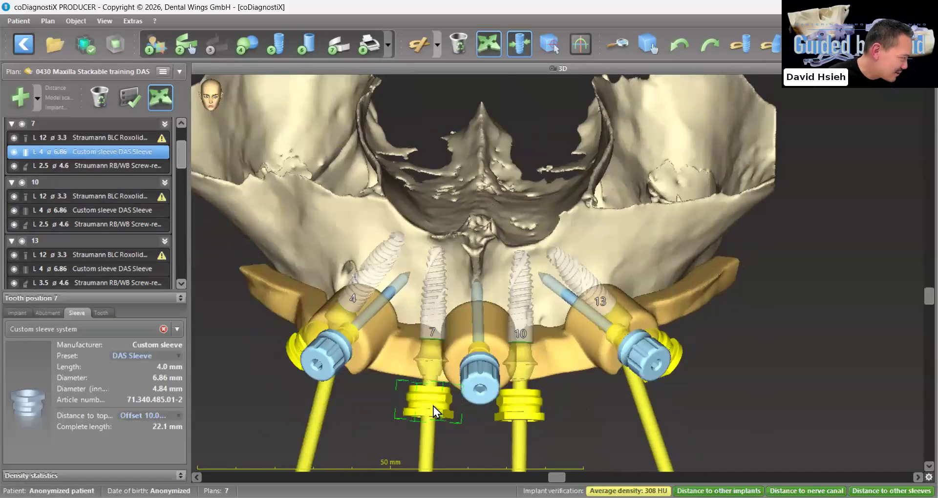
right_click_drag(298, 412, 307, 362)
left_click(306, 361)
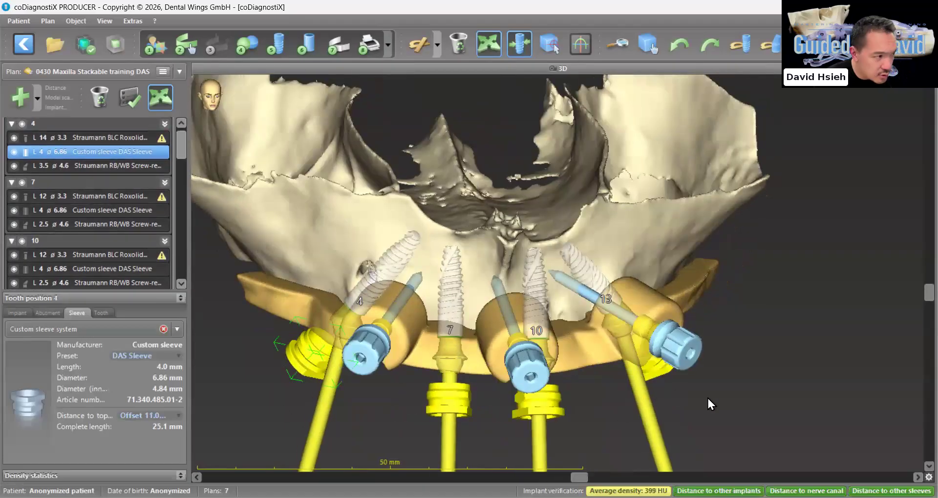
right_click_drag(707, 396, 628, 352)
left_click(634, 352)
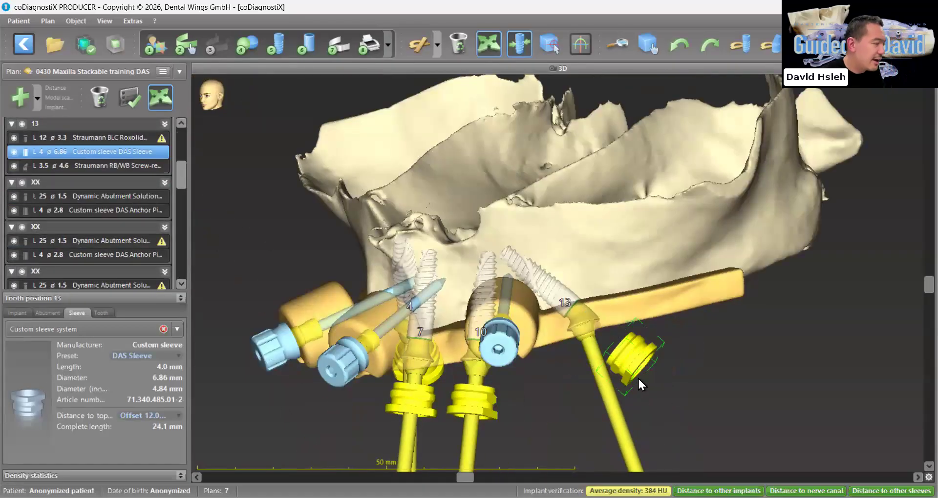
right_click_drag(640, 413, 634, 387)
right_click_drag(228, 389, 250, 362)
Enlarge the object list and hide the Maxilla (Copy) model so only the guide, implants and sleeves are displayed
left_click(180, 299)
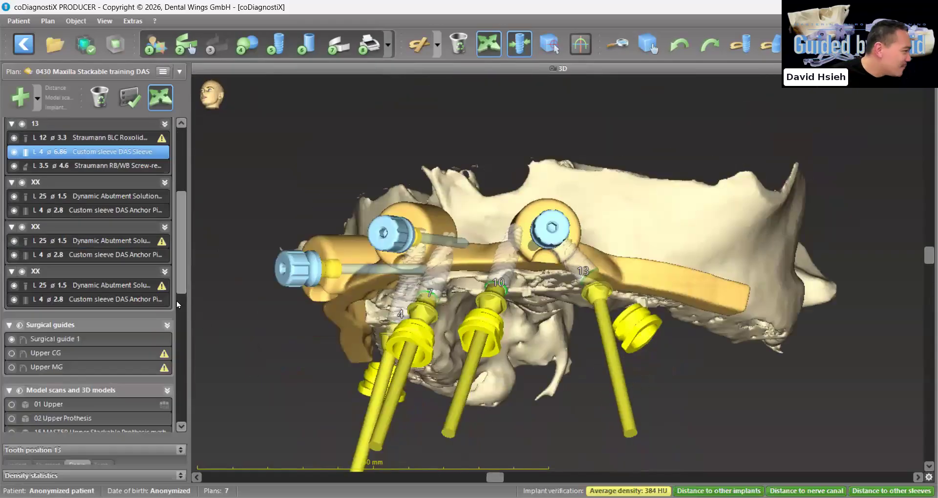
scroll(46, 403, "down", 10)
scroll(14, 338, "up", 3)
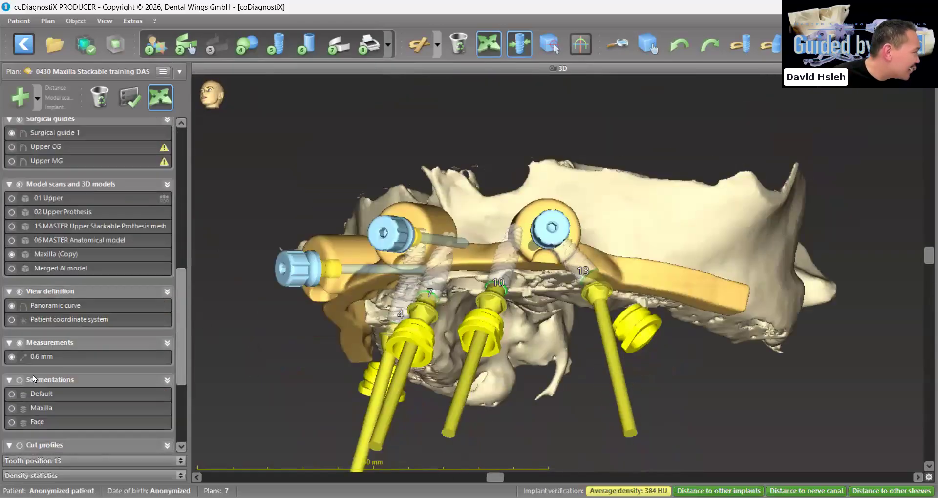
left_click(36, 257)
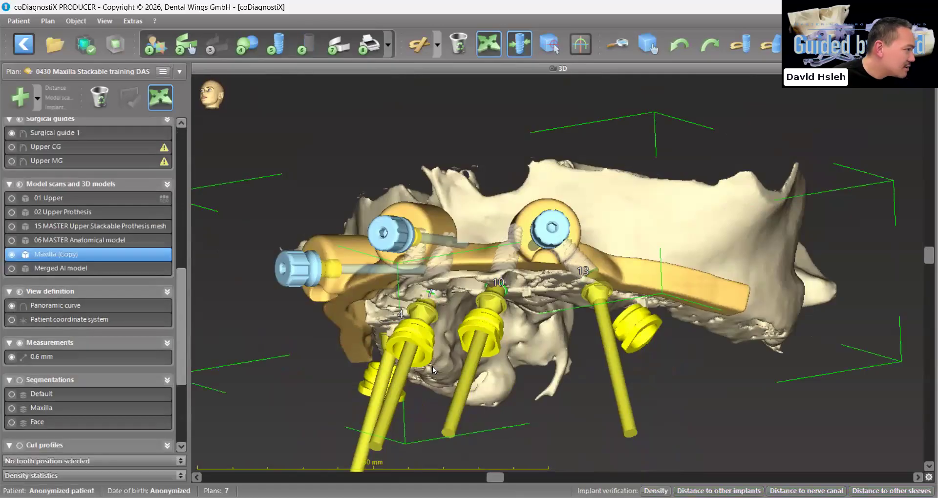
left_click(11, 254)
right_click_drag(527, 374, 532, 389)
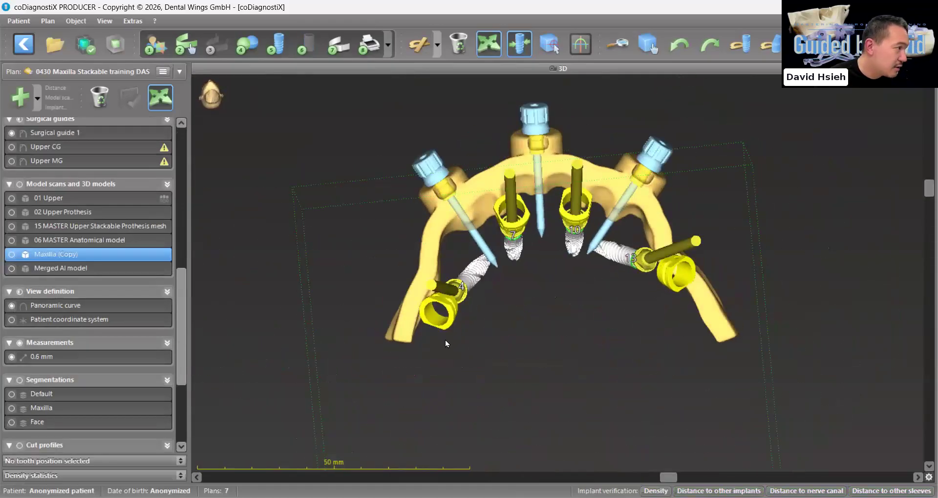
Hide all tooth position objects and show only their sleeves alongside the surgical guide
scroll(19, 173, "up", 10)
left_click(20, 124)
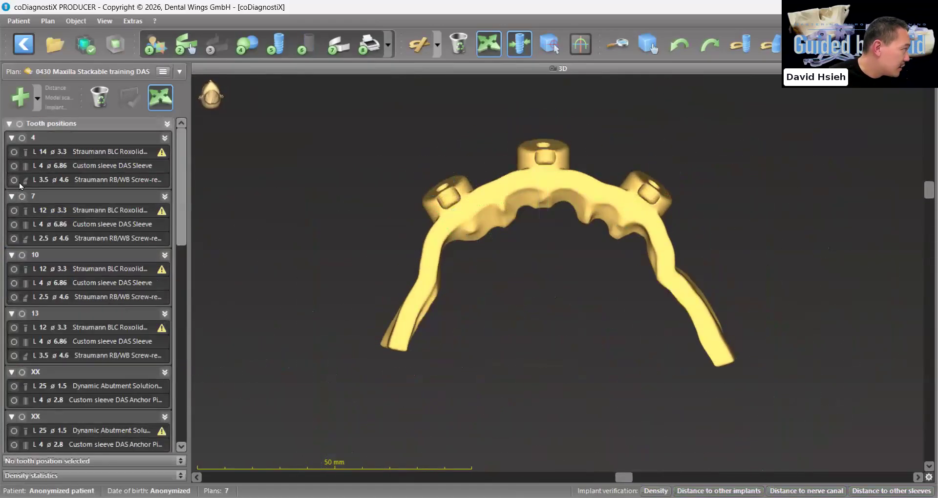
left_click(168, 123)
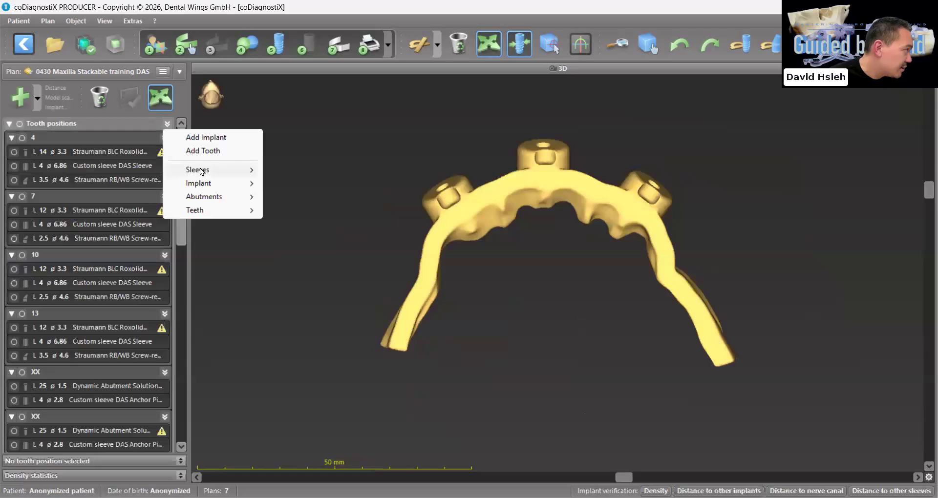
mouse_move(198, 169)
left_click(327, 172)
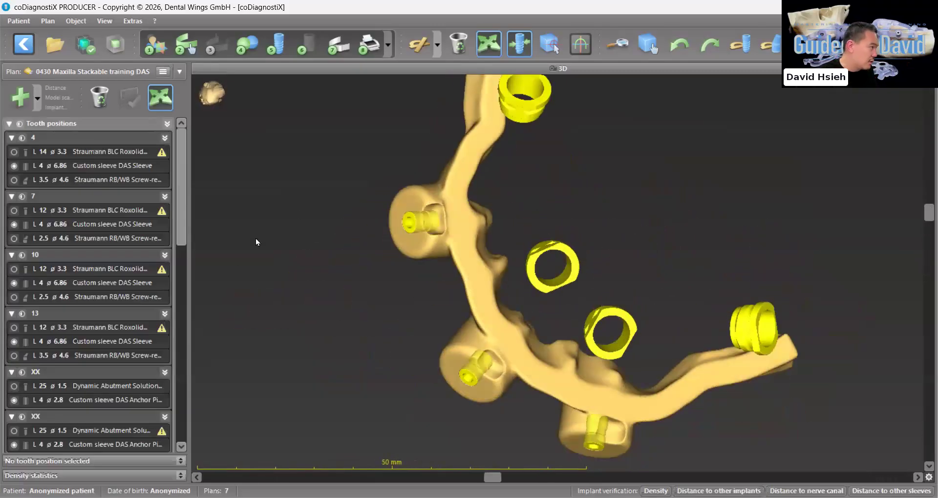
Rename Surgical guide 1 as BRG
scroll(102, 325, "down", 5)
scroll(102, 324, "down", 2)
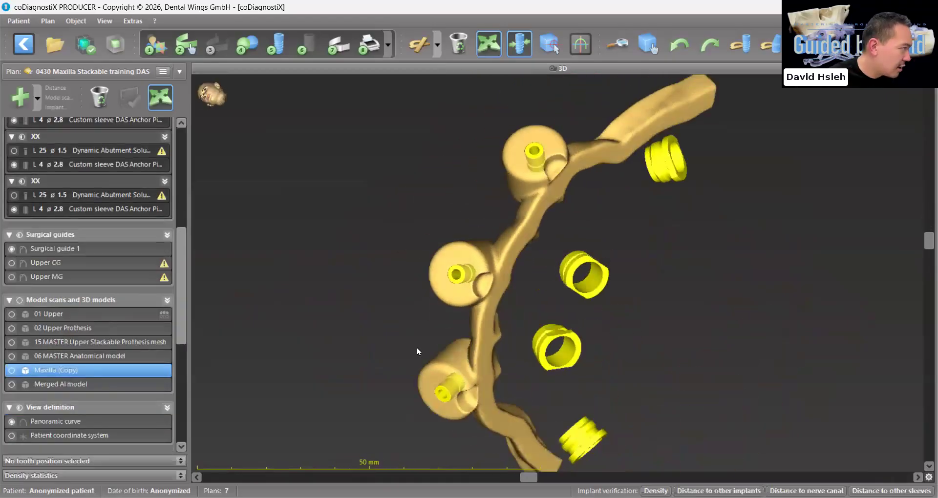
left_click(57, 248)
right_click(57, 247)
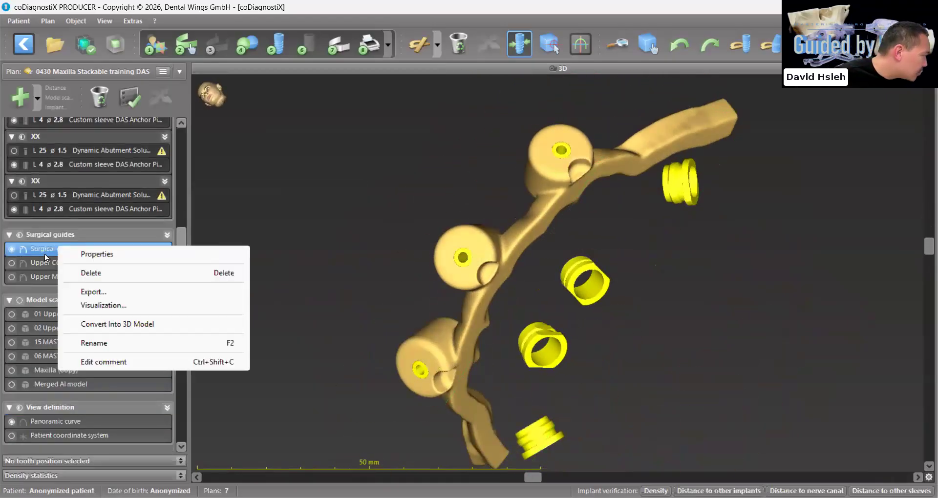
left_click(112, 343)
type("BRG")
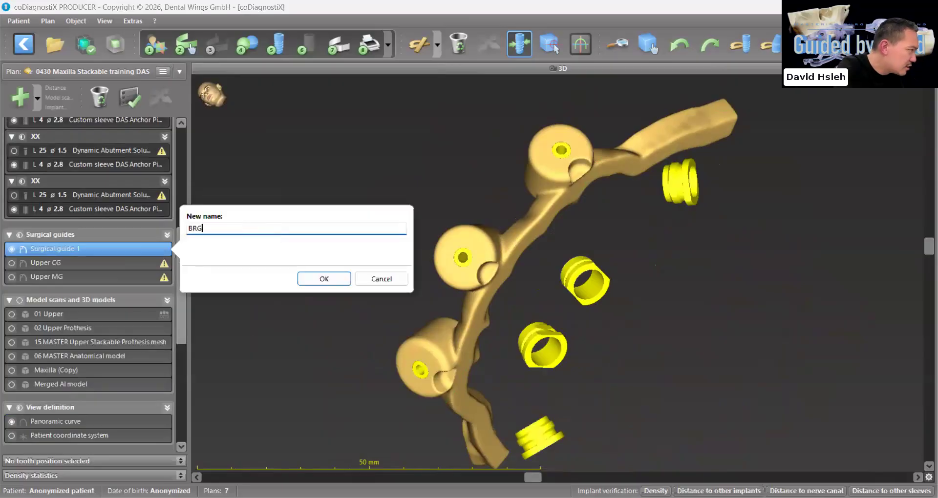
left_click(310, 278)
Convert the BRG surgical guide into a 3D model and hide the original BRG guide
right_click(49, 250)
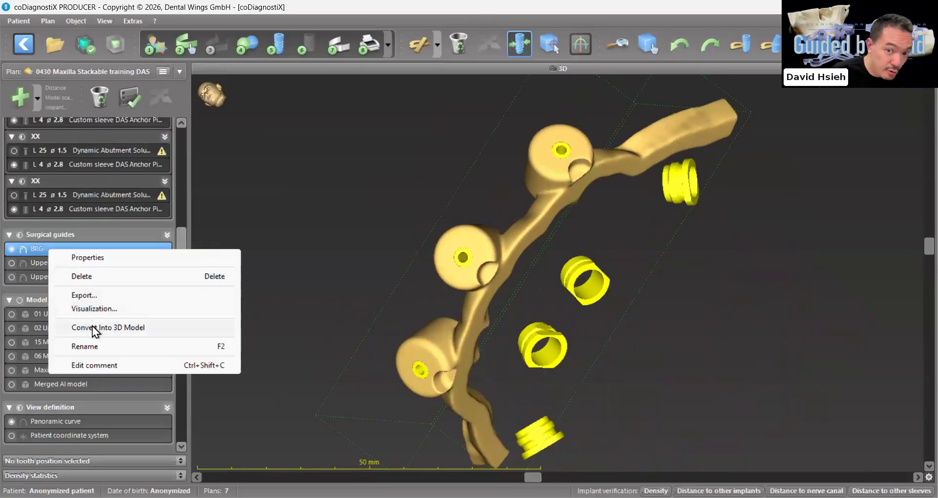
left_click(92, 327)
left_click(12, 249)
scroll(427, 362, "down", 3)
left_click_drag(423, 358, 389, 255)
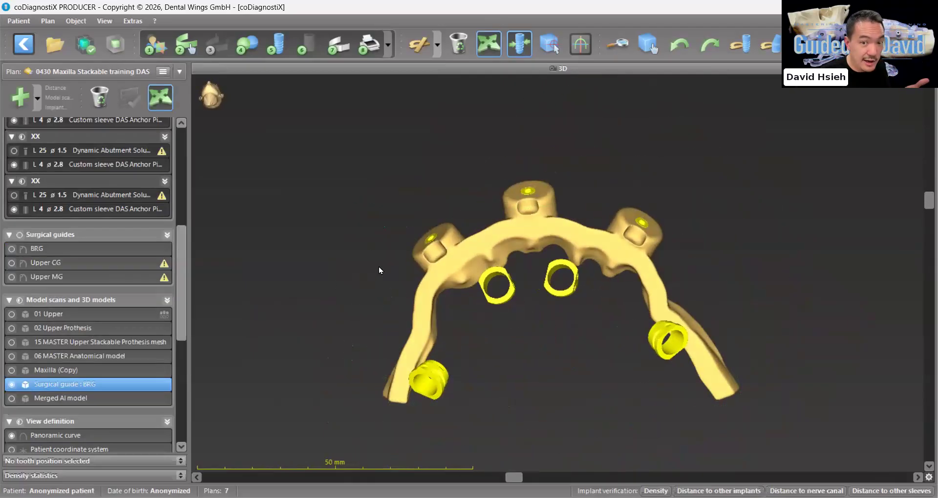
Start a new surgical guide design on the Surgical guide : BRG base model with an occlusal insertion direction
left_click(335, 57)
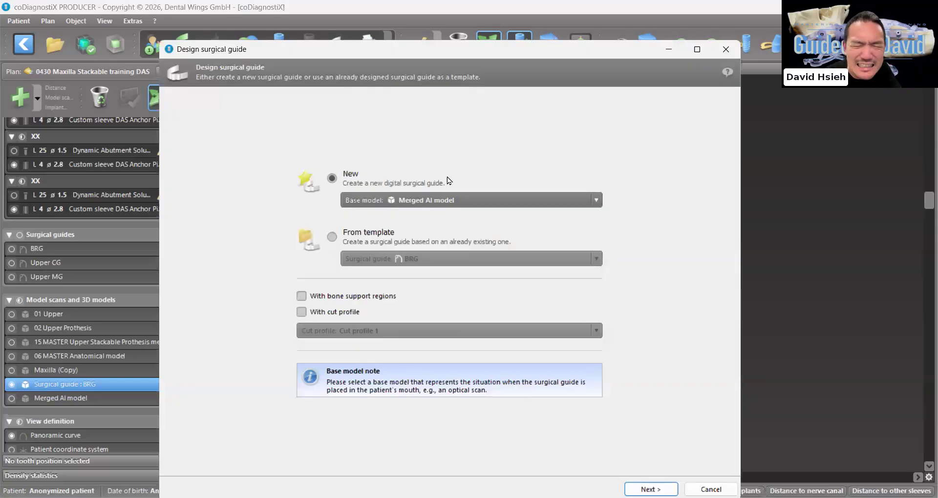
left_click(463, 198)
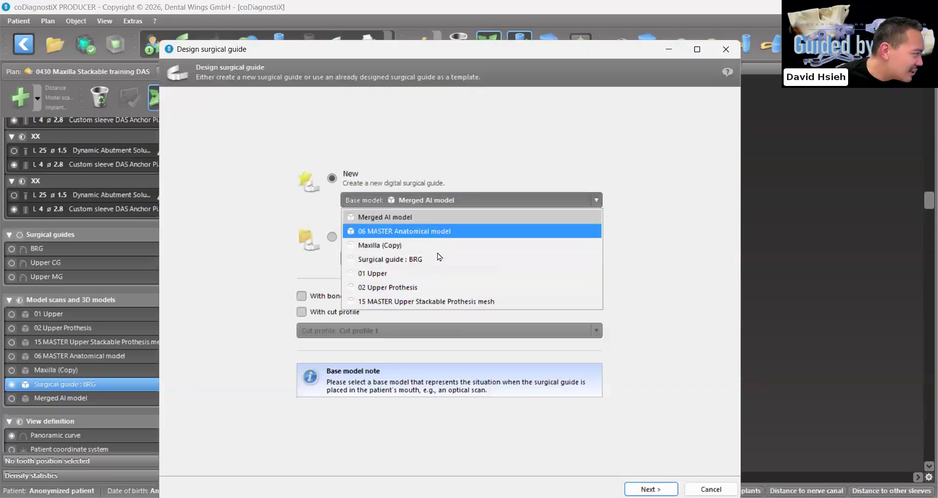
left_click(433, 259)
left_click(650, 490)
left_click_drag(595, 305, 597, 306)
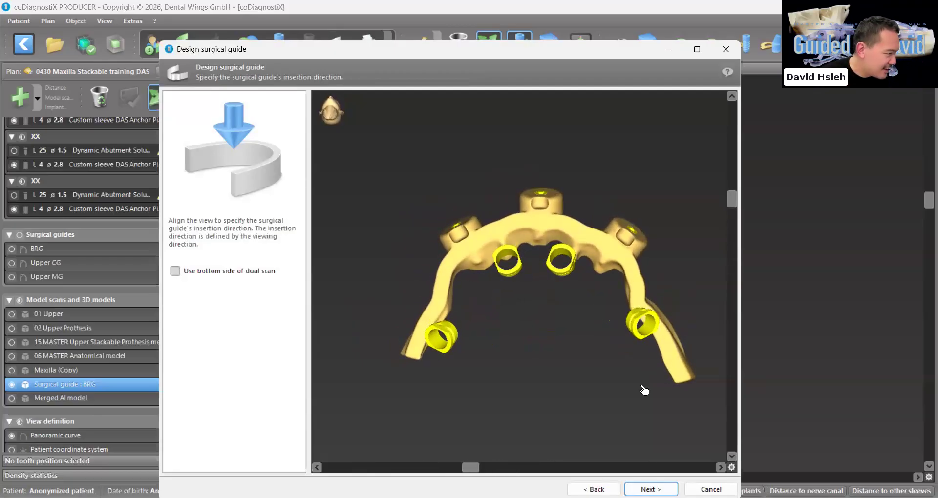
left_click(651, 489)
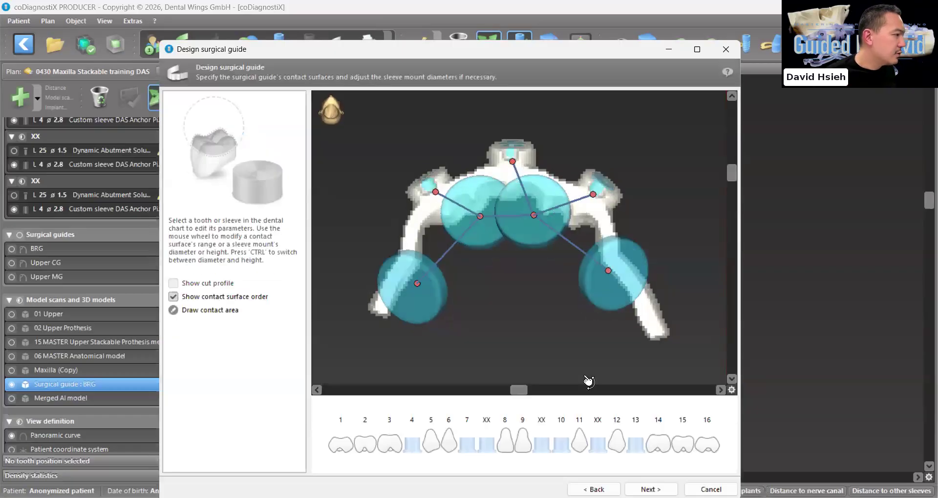
Enlarge the anchor pin sleeve mounts between positions 7 and 8 and between 9 and 10 to cover the base guide's cylinders
scroll(582, 372, "up", 5)
left_click_drag(590, 382, 576, 358)
scroll(445, 231, "up", 4)
scroll(444, 230, "up", 6)
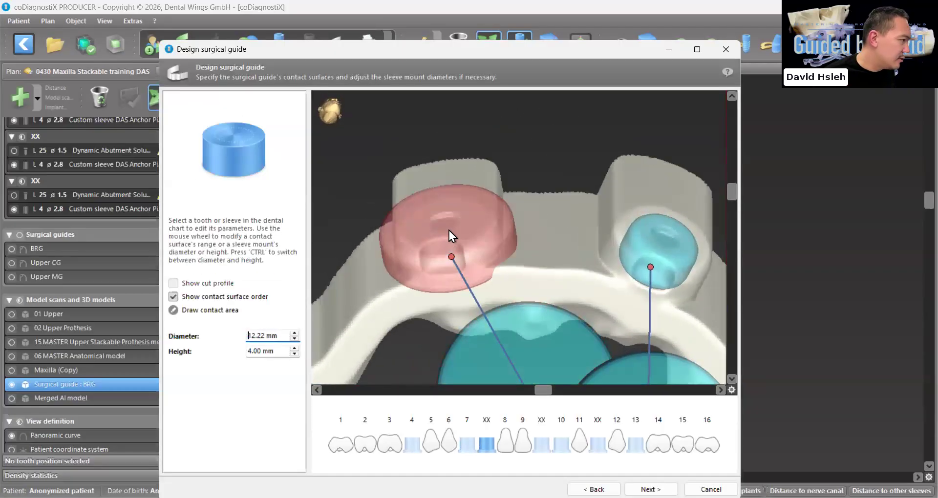
left_click_drag(450, 233, 410, 247)
scroll(608, 246, "up", 10)
scroll(608, 246, "up", 1)
scroll(608, 249, "down", 1)
Enlarge the anchor pin sleeve mount between positions 11 and 12 to a diameter of 15.72 mm
left_click_drag(608, 249, 586, 243)
scroll(585, 243, "up", 1)
scroll(584, 245, "up", 9)
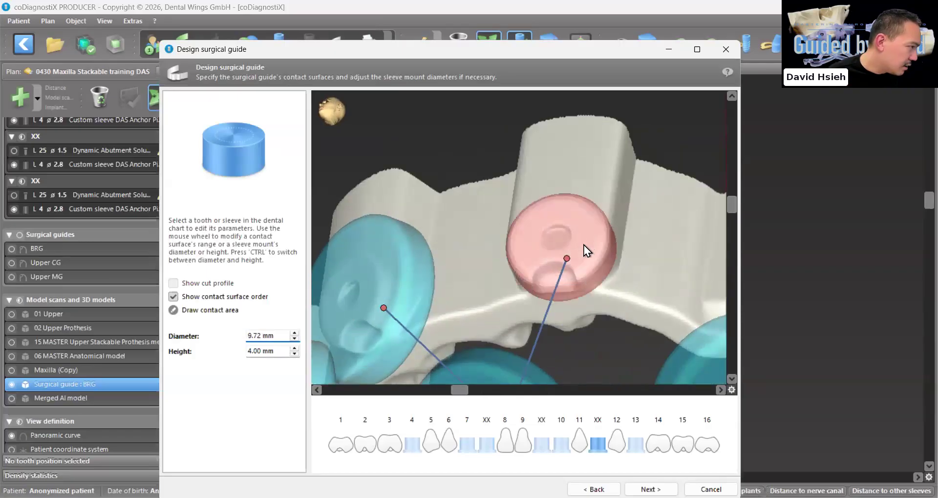
scroll(584, 246, "up", 1)
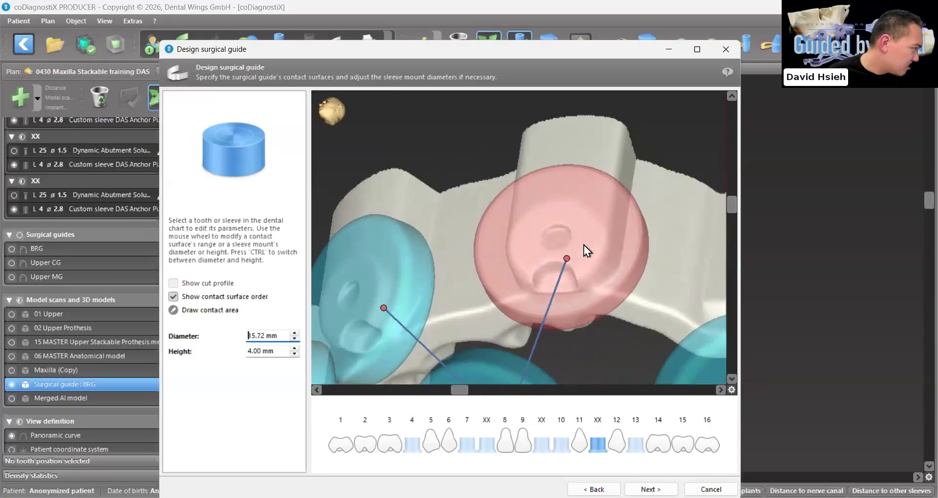
Set the sleeve mount diameter at position 4 to 12.96 mm and check it against the base guide
left_click_drag(585, 243, 465, 292)
scroll(465, 291, "down", 4)
scroll(465, 291, "down", 3)
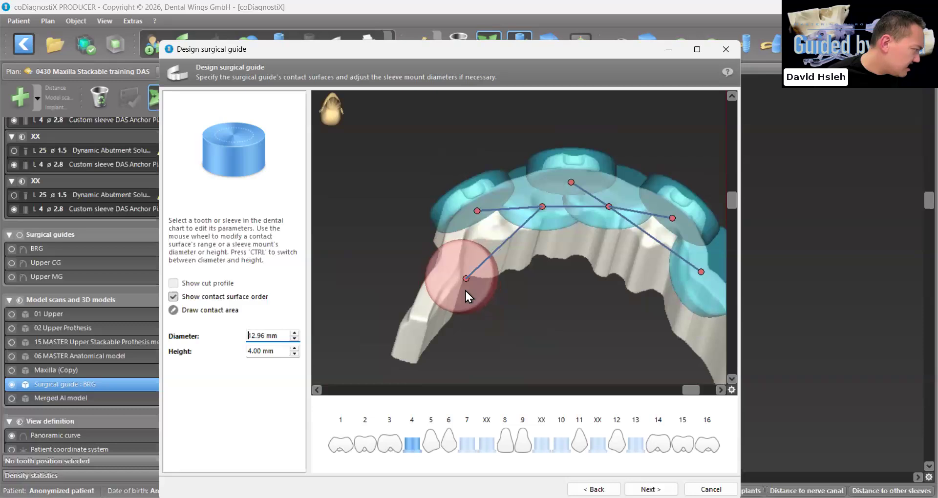
left_click_drag(576, 233, 529, 254)
mouse_move(357, 146)
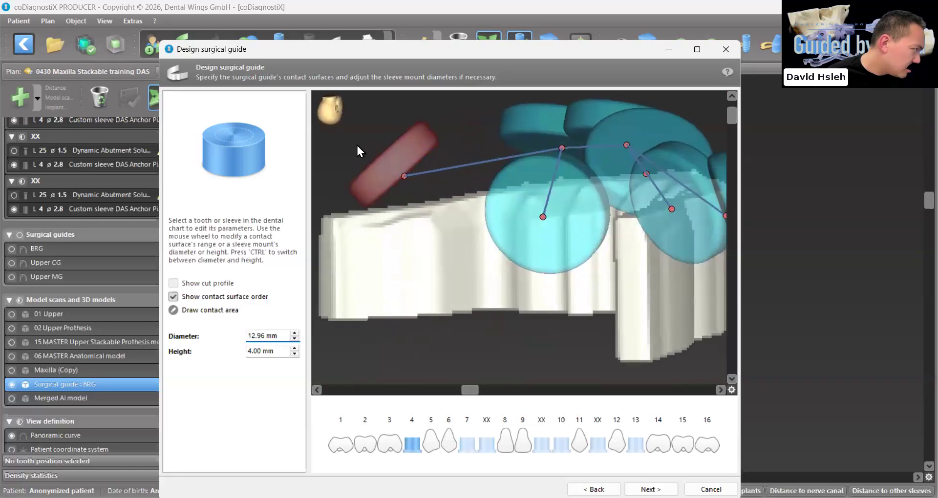
left_click_drag(386, 214, 532, 258)
Reduce the sleeve mount diameters to 12.46 mm at position 7 and 13.46 mm at position 10
scroll(588, 198, "down", 4)
scroll(532, 256, "down", 5)
scroll(532, 257, "up", 1)
scroll(532, 258, "down", 2)
scroll(533, 257, "down", 1)
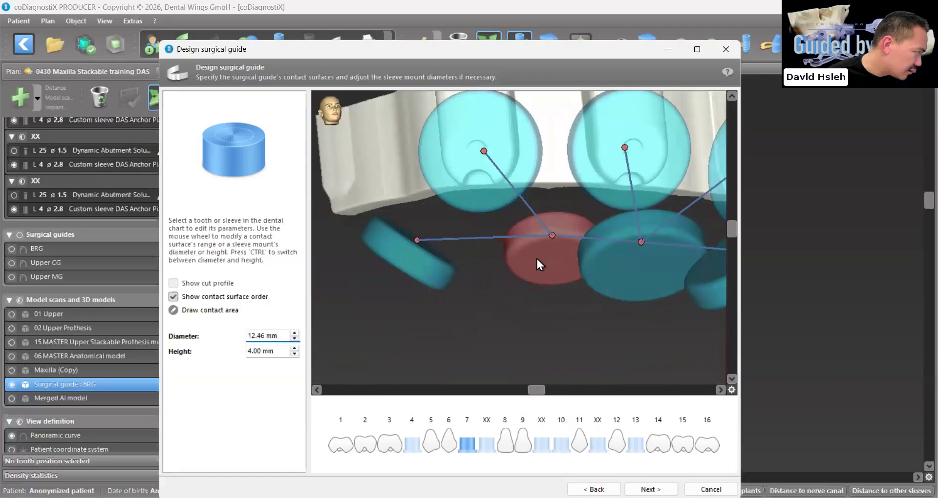
left_click(617, 266)
scroll(614, 266, "down", 5)
scroll(615, 265, "down", 2)
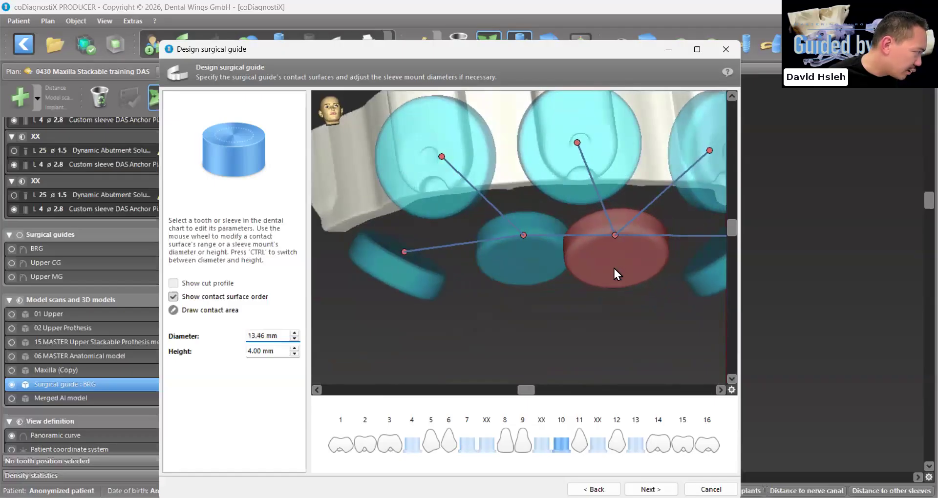
Match the sleeve mounts at positions 7 and 10 by setting both diameters to 11.46 mm
left_click_drag(613, 267, 466, 238)
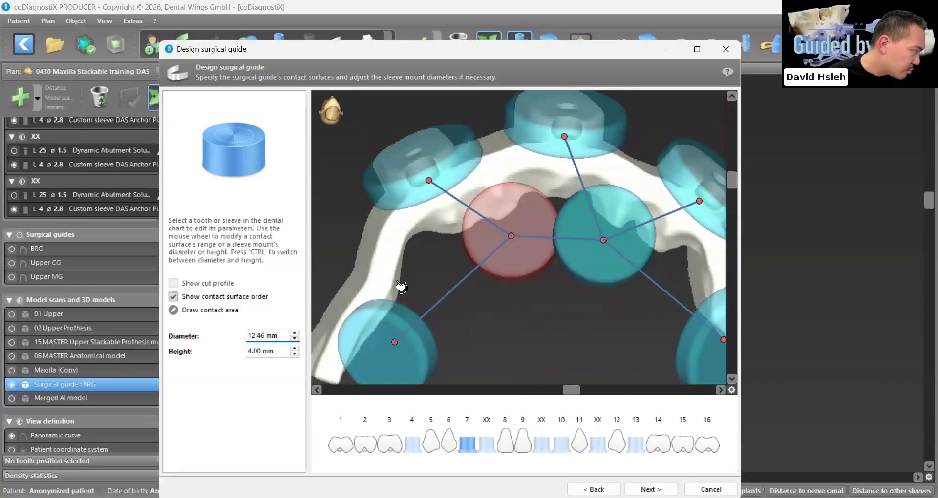
scroll(485, 235, "down", 1)
scroll(485, 235, "down", 1)
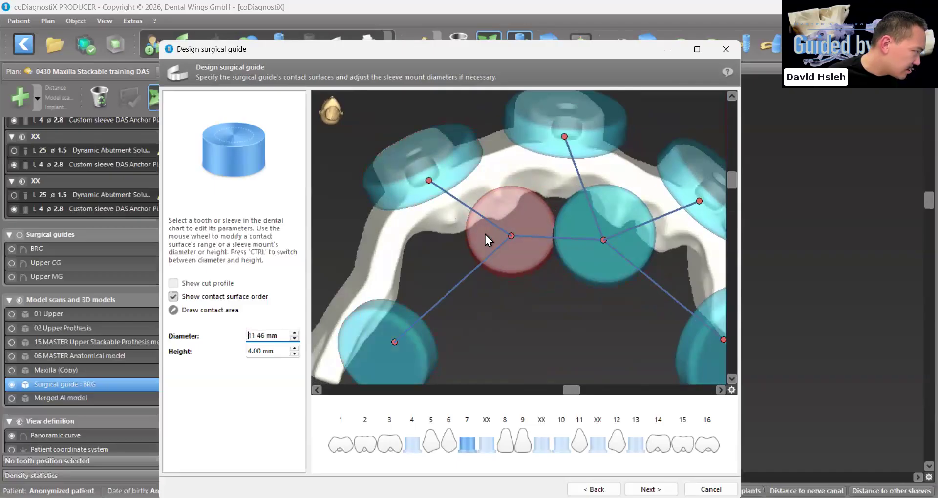
scroll(579, 232, "down", 5)
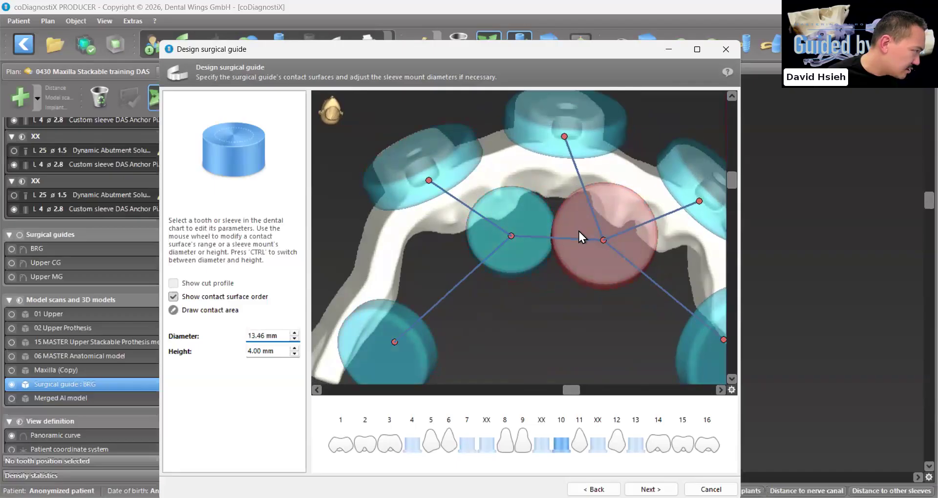
scroll(578, 235, "down", 5)
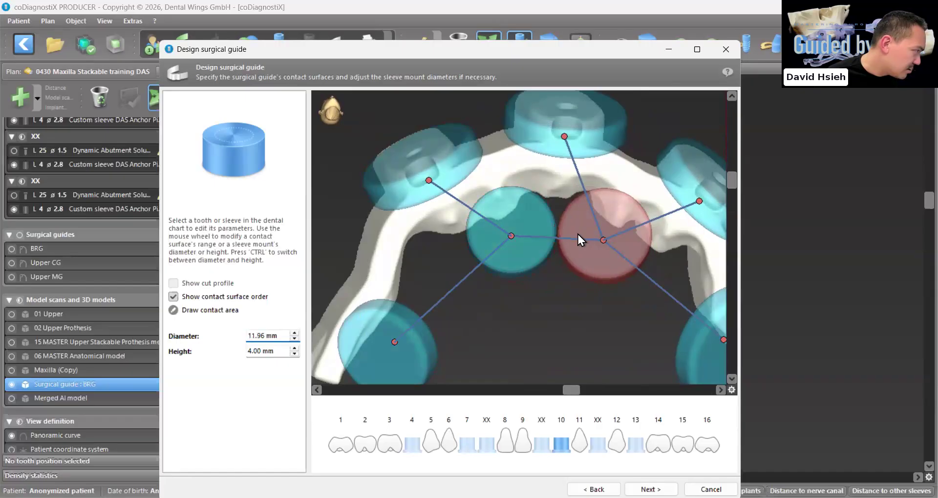
scroll(520, 245, "down", 5)
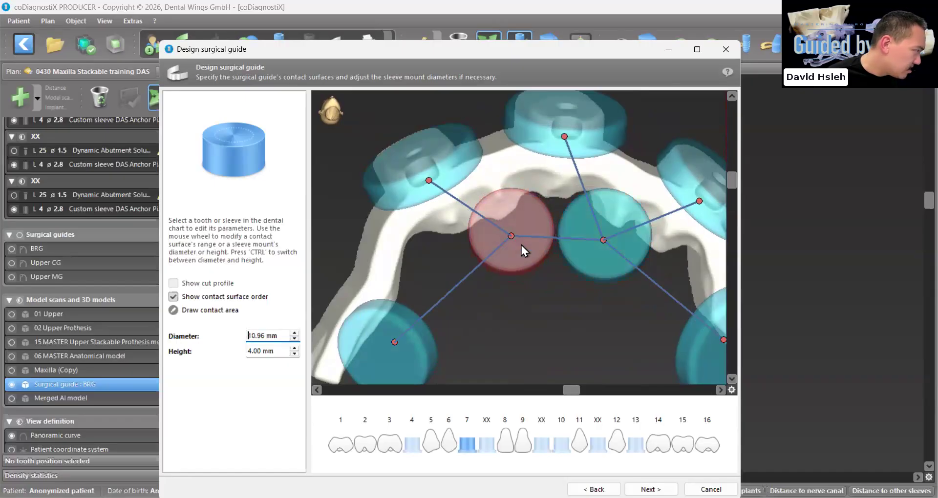
scroll(535, 248, "up", 5)
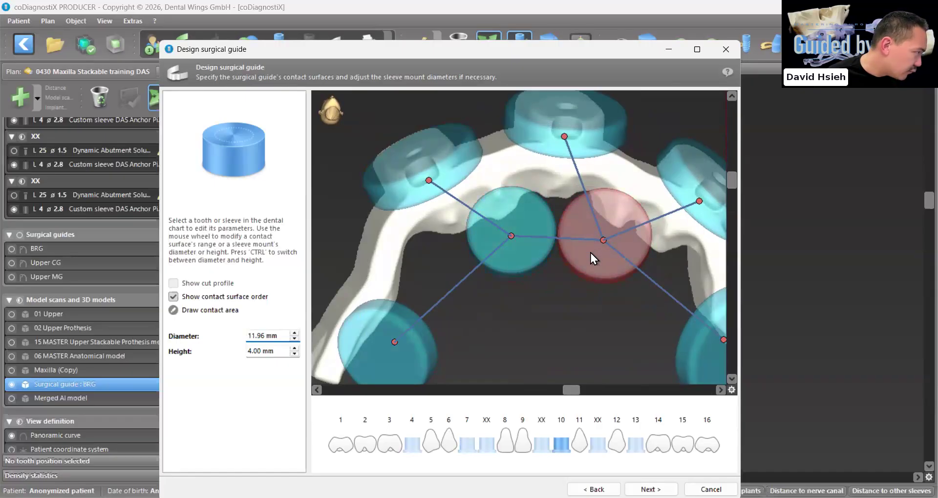
scroll(591, 254, "down", 5)
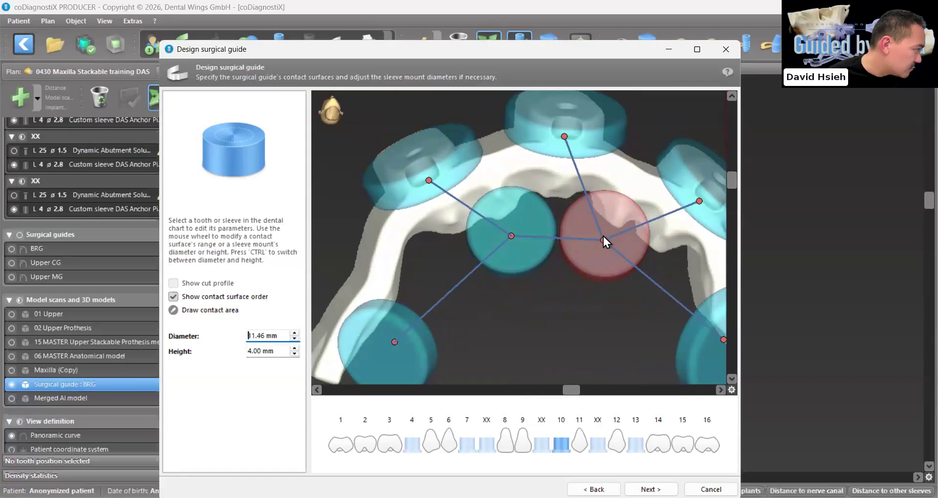
Reduce the diameter of the sleeve mount at position 4
scroll(632, 295, "down", 3)
scroll(632, 294, "down", 5)
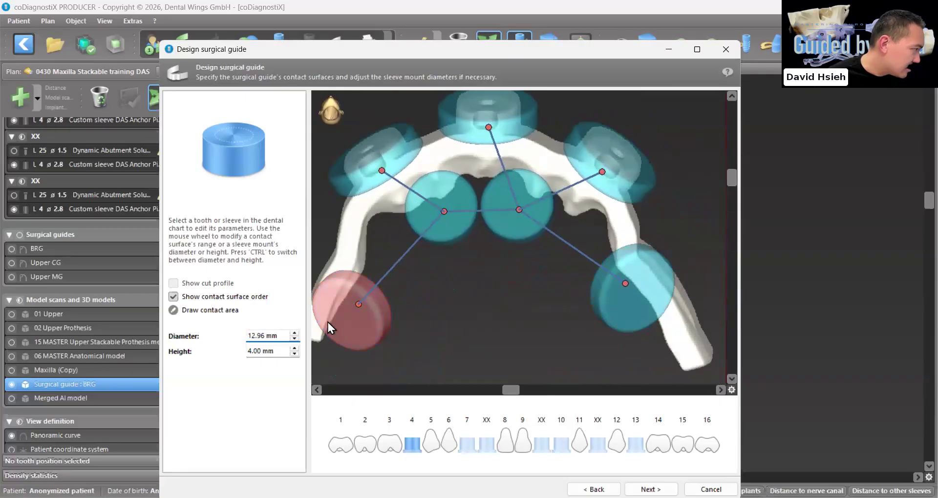
scroll(608, 303, "down", 1)
scroll(609, 303, "down", 4)
Reduce the sleeve mount at position 13 to a diameter of about 10.46 mm
right_click_drag(608, 297, 441, 278)
scroll(441, 278, "down", 2)
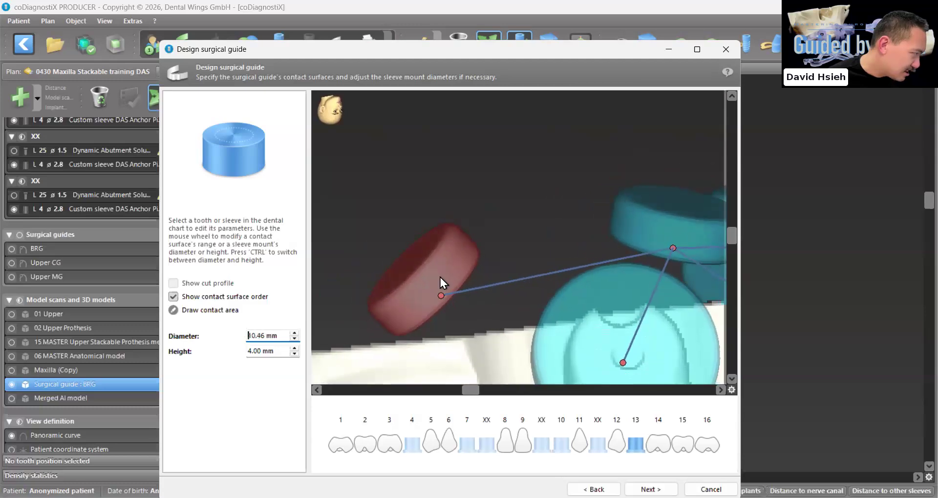
scroll(442, 278, "up", 2)
scroll(442, 280, "down", 1)
right_click_drag(441, 279, 652, 203)
scroll(430, 281, "down", 4)
right_click_drag(429, 285, 460, 274)
Add a contact surface for tooth 3, place it on the base guide beside the position 4 sleeve, and set its diameter to 4.10 mm
left_click(389, 445)
right_click_drag(535, 367, 594, 329)
scroll(595, 329, "up", 4)
left_click_drag(564, 287, 580, 312)
scroll(581, 312, "down", 20)
right_click_drag(582, 312, 594, 337)
scroll(618, 314, "up", 3)
scroll(613, 321, "down", 3)
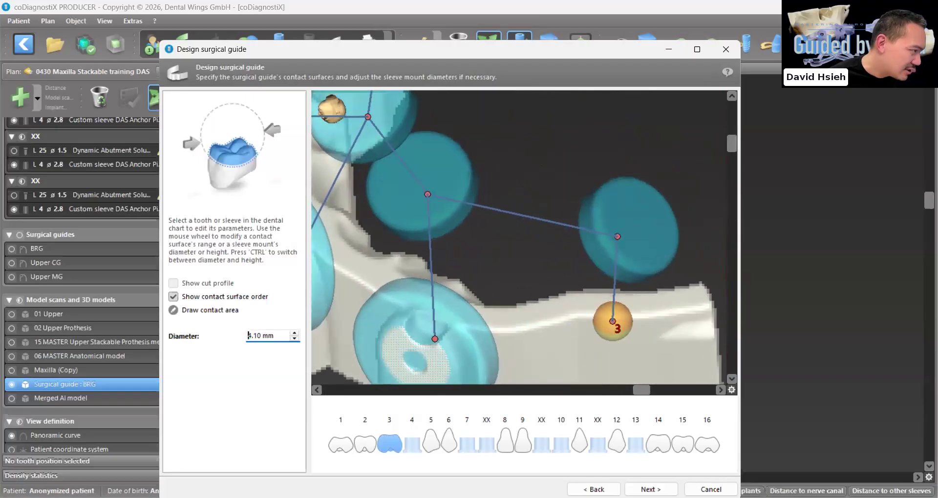
Add a contact surface for tooth 14 and move it onto the base guide beside the position 13 sleeve, reducing its diameter
left_click(660, 445)
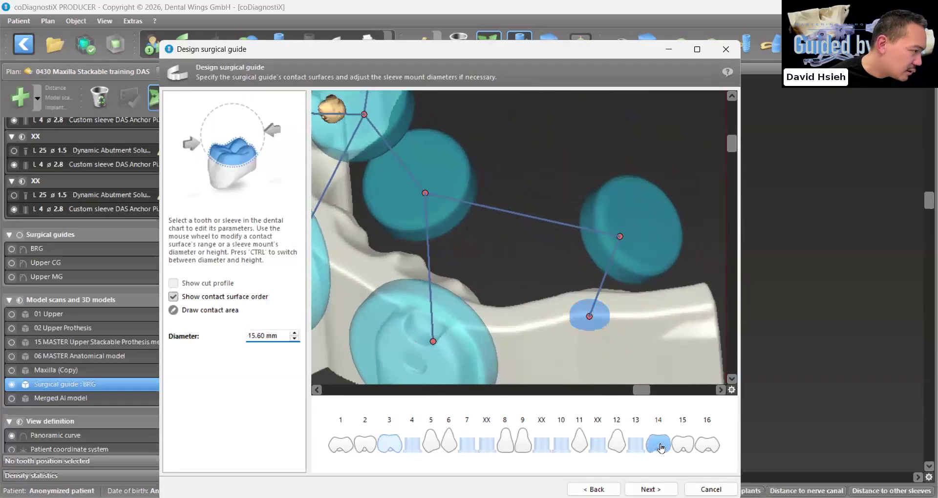
right_click_drag(604, 364, 481, 317)
scroll(440, 249, "up", 3)
left_click_drag(430, 232, 467, 266)
scroll(466, 265, "down", 5)
scroll(467, 265, "down", 14)
right_click_drag(518, 313, 472, 152)
right_click_drag(472, 293, 473, 217)
left_click_drag(473, 218, 565, 216)
scroll(565, 217, "down", 4)
right_click_drag(565, 217, 543, 352)
scroll(543, 352, "up", 5)
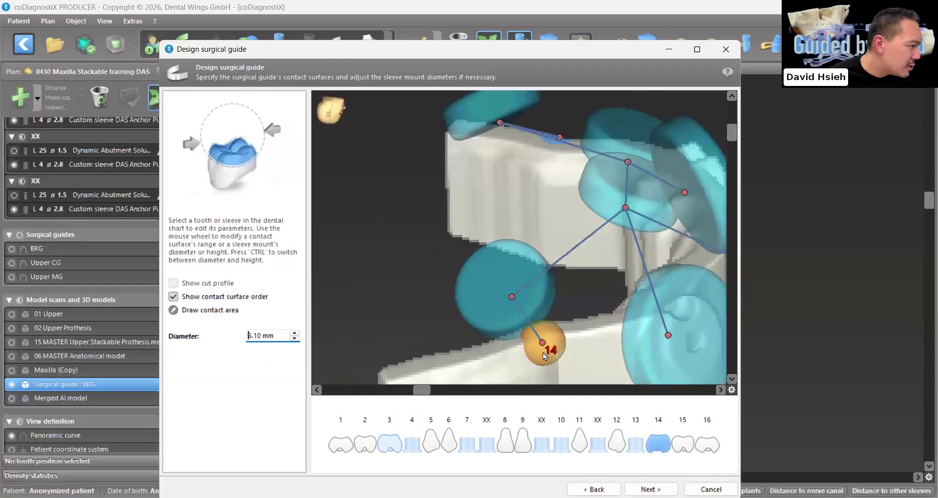
Fine-tune the tooth 14 contact surface's placement next to the position 13 sleeve and set its diameter to 4.10 mm
left_click_drag(545, 352, 562, 341)
scroll(564, 339, "down", 10)
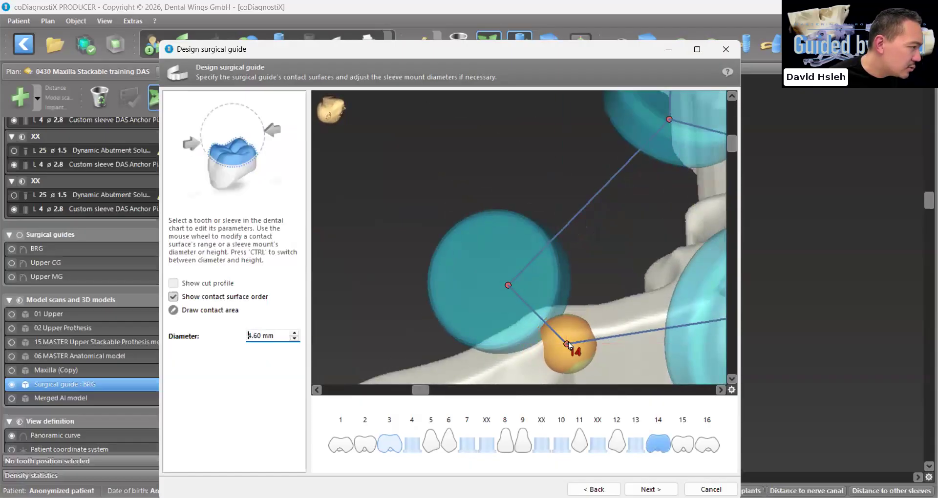
scroll(565, 330, "down", 4)
right_click_drag(565, 329, 563, 342)
left_click_drag(548, 312, 540, 315)
right_click_drag(540, 313, 569, 343)
scroll(538, 316, "down", 5)
scroll(569, 343, "up", 3)
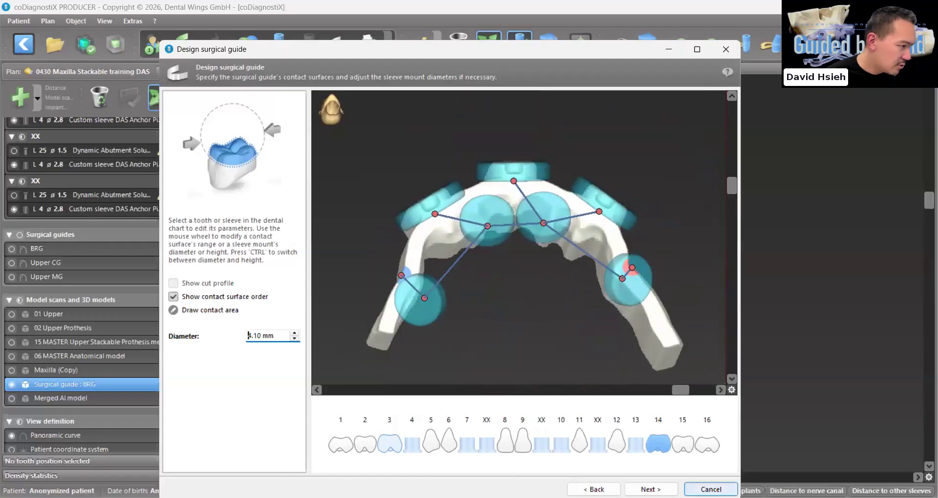
Generate the guide with a 0.20 mm offset, 3.00 mm wall thickness and large connectors
left_click(651, 489)
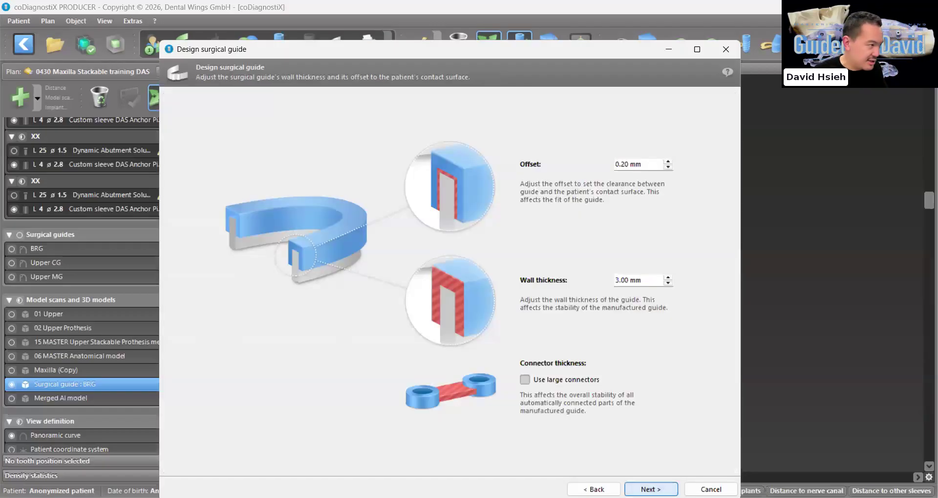
left_click(651, 490)
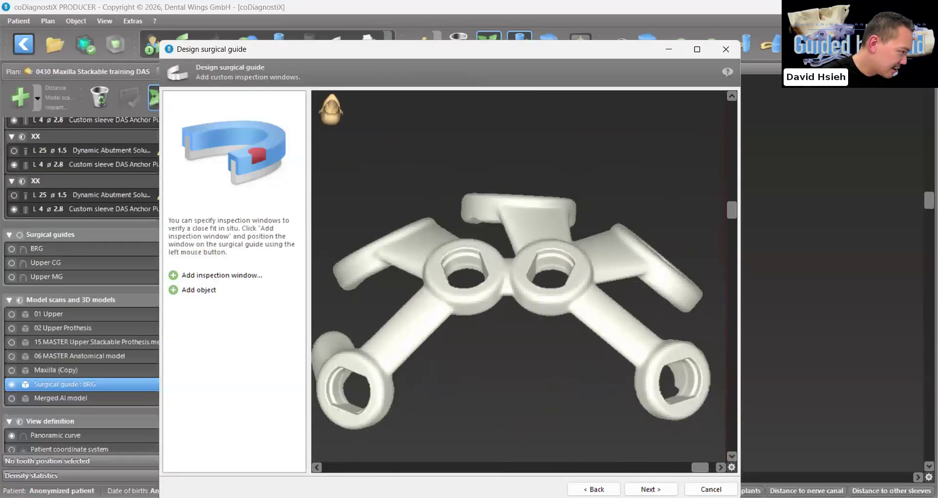
left_click(594, 490)
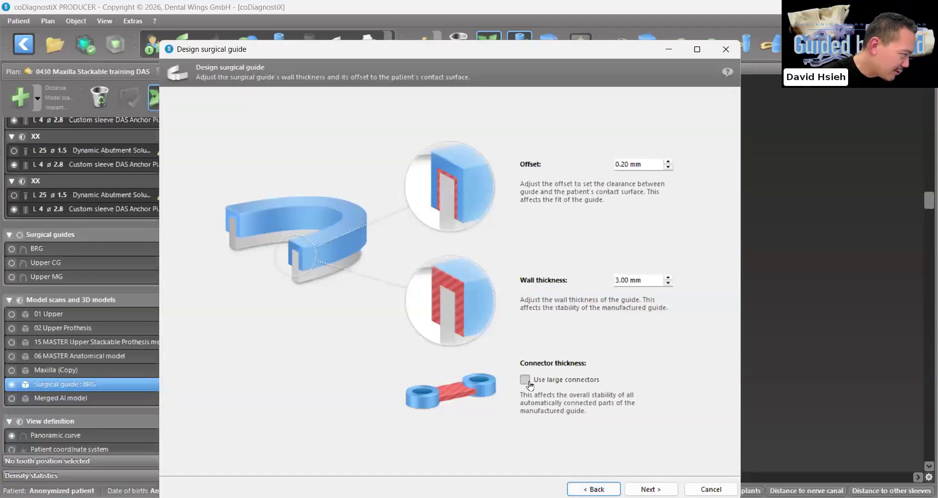
left_click(649, 490)
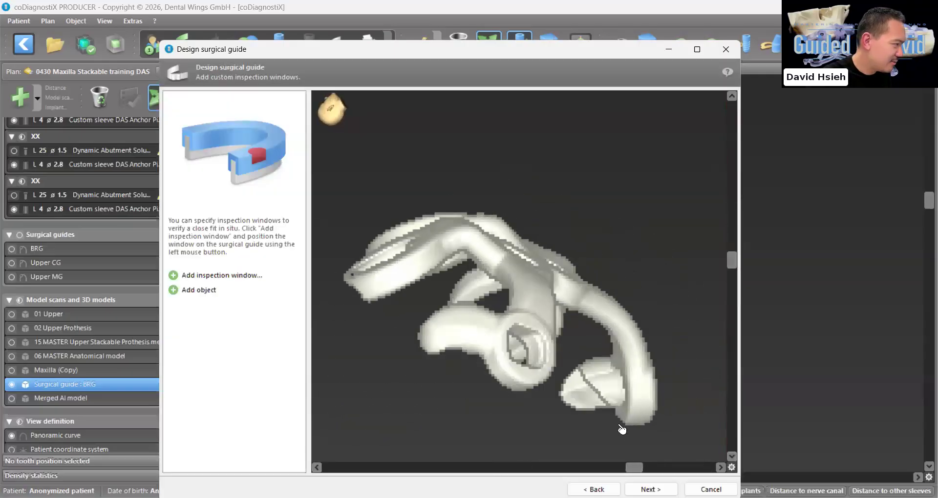
Add an inspection window of 10.0 mm diameter and 10.0 mm length to trim the tip of one posterior contact surface
left_click(173, 276)
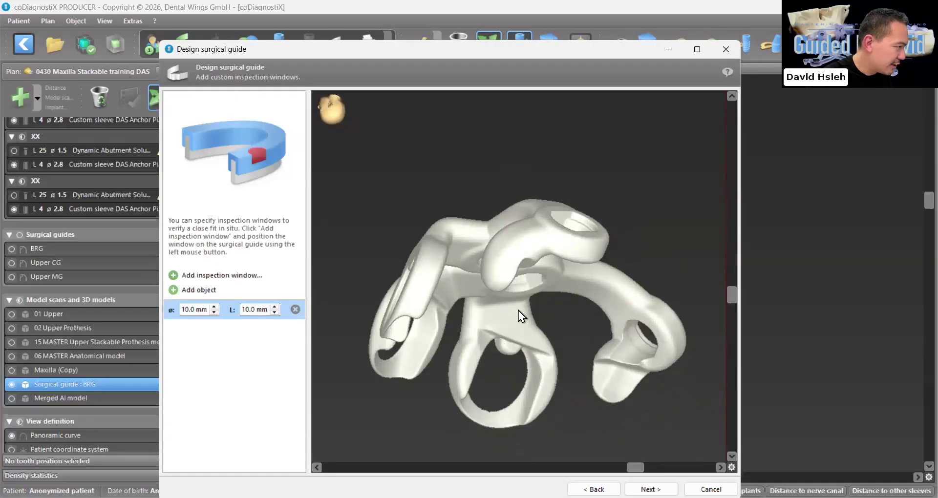
left_click(502, 315)
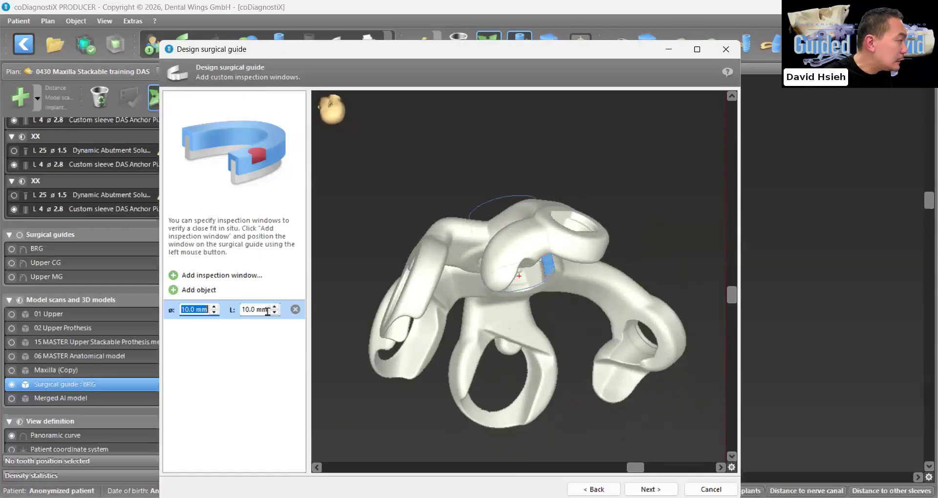
left_click_drag(530, 266, 511, 392)
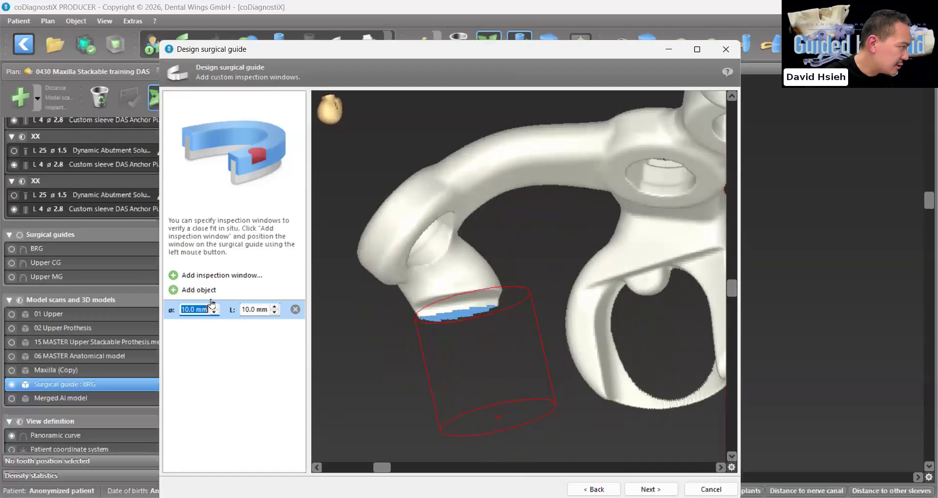
Add an inspection window of 17.0 mm diameter and 11.0 mm length to trim the tip of the opposite posterior contact surface
left_click(175, 277)
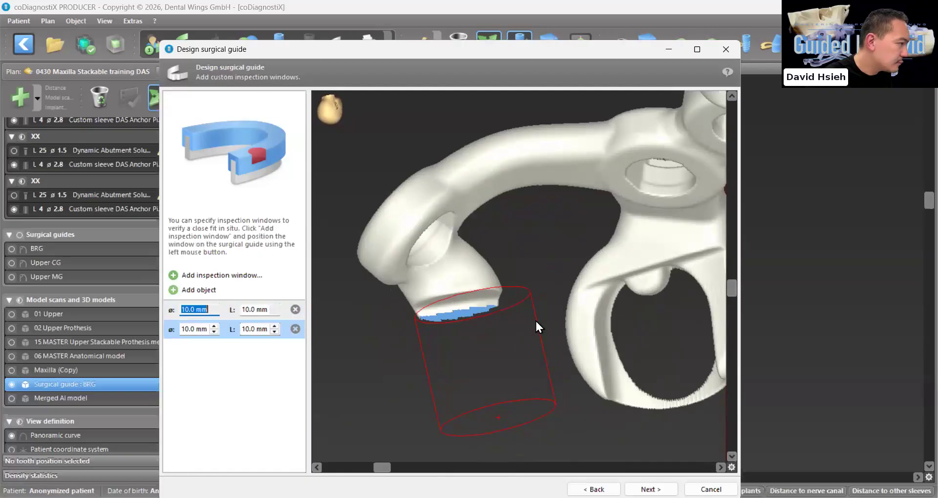
left_click_drag(536, 321, 469, 317)
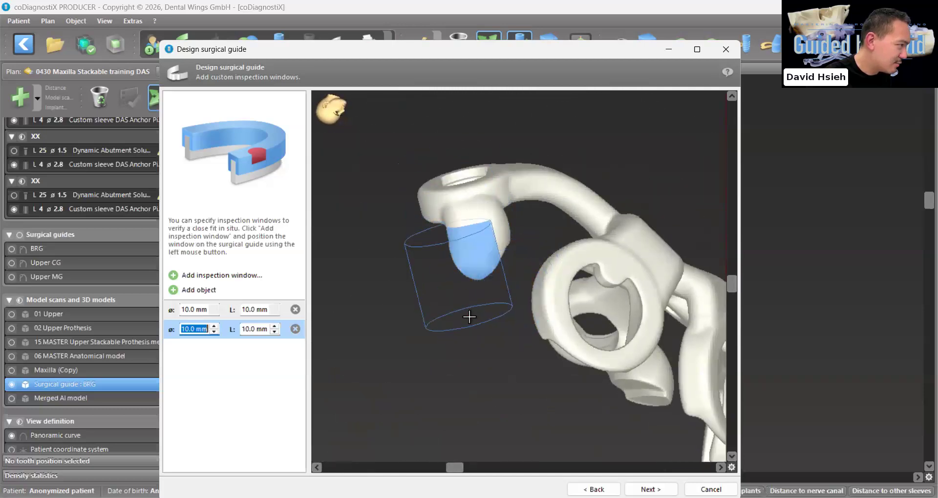
scroll(477, 315, "up", 5)
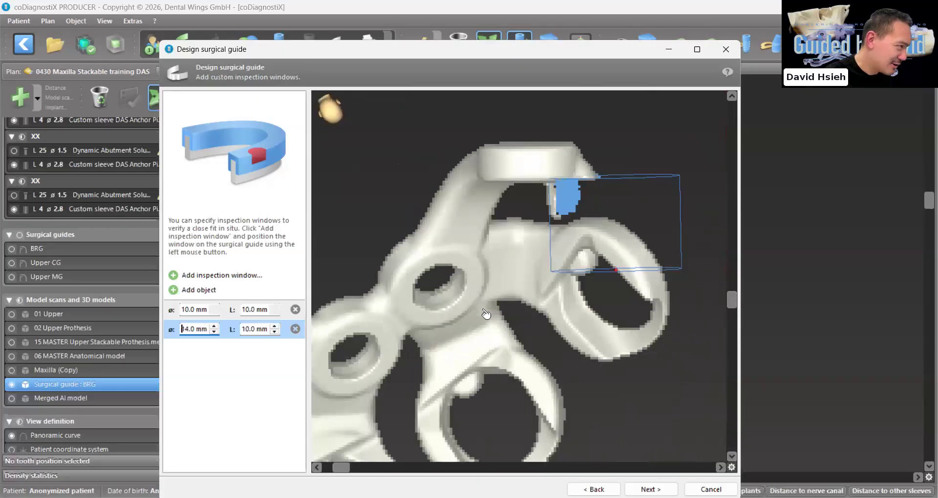
scroll(493, 313, "up", 2)
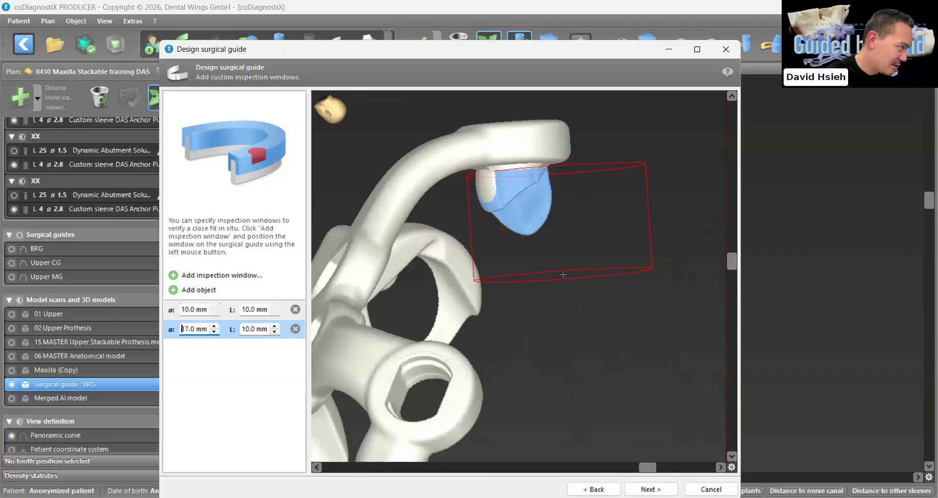
left_click_drag(561, 274, 564, 274)
right_click_drag(563, 275, 482, 353)
scroll(527, 343, "down", 3)
scroll(262, 332, "up", 1)
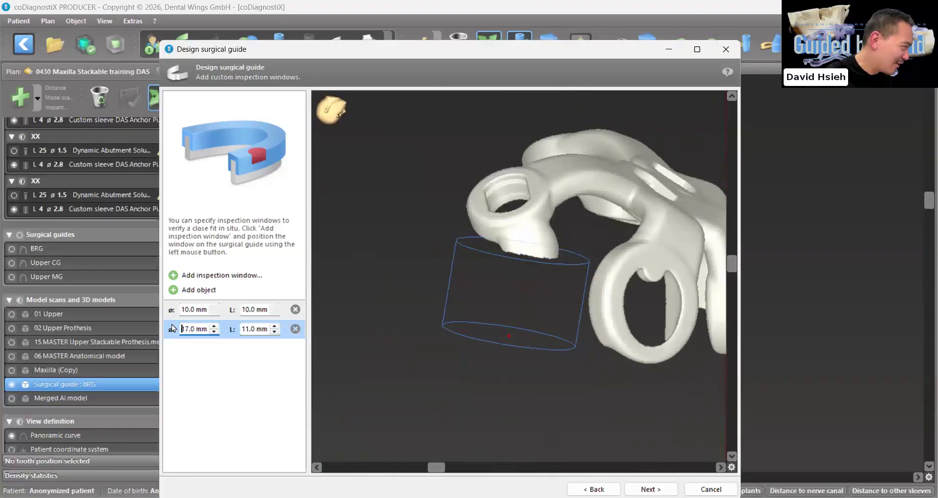
Add a 13.0 mm diameter, 10.0 mm long inspection window that cuts open the outer edge of the first side ring
left_click(178, 276)
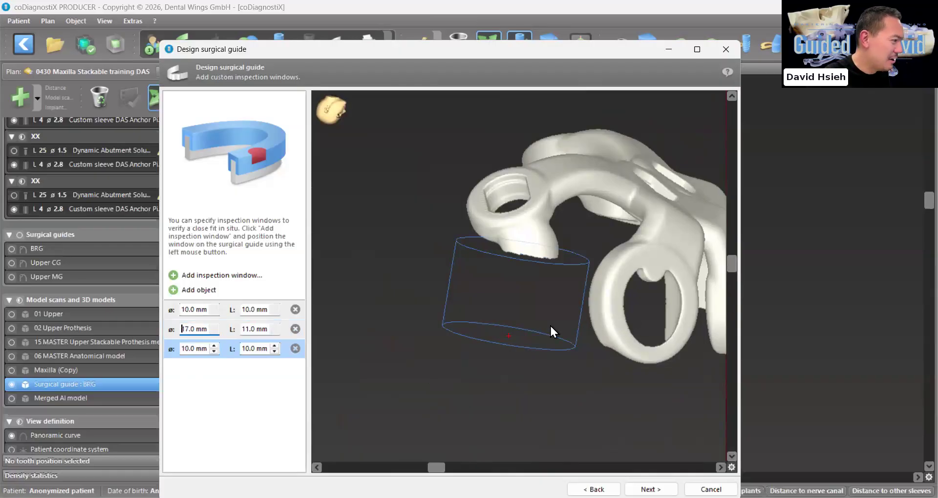
left_click(698, 349)
right_click_drag(698, 350, 481, 218)
left_click_drag(481, 217, 455, 293)
right_click_drag(454, 293, 464, 354)
scroll(492, 306, "up", 2)
scroll(472, 350, "up", 1)
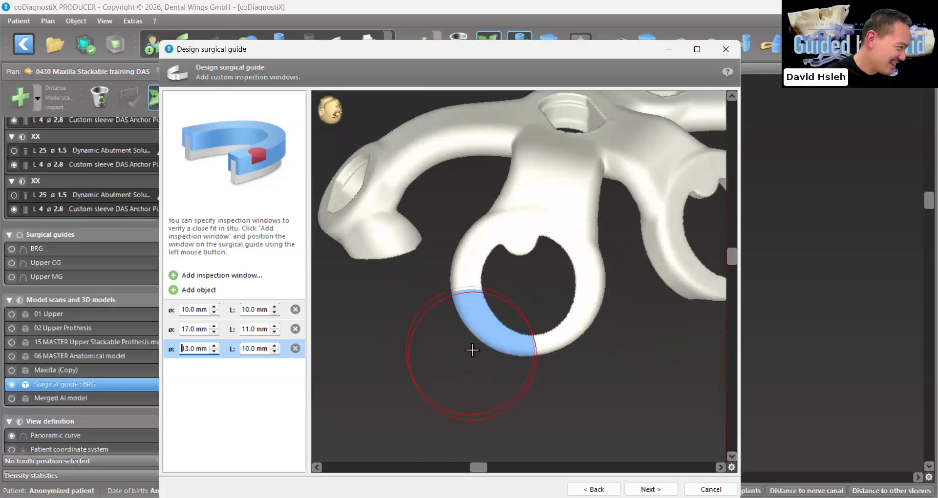
Remove the remaining lower part of the first side ring with a 16.0 mm diameter, 10.0 mm long inspection window
left_click(174, 276)
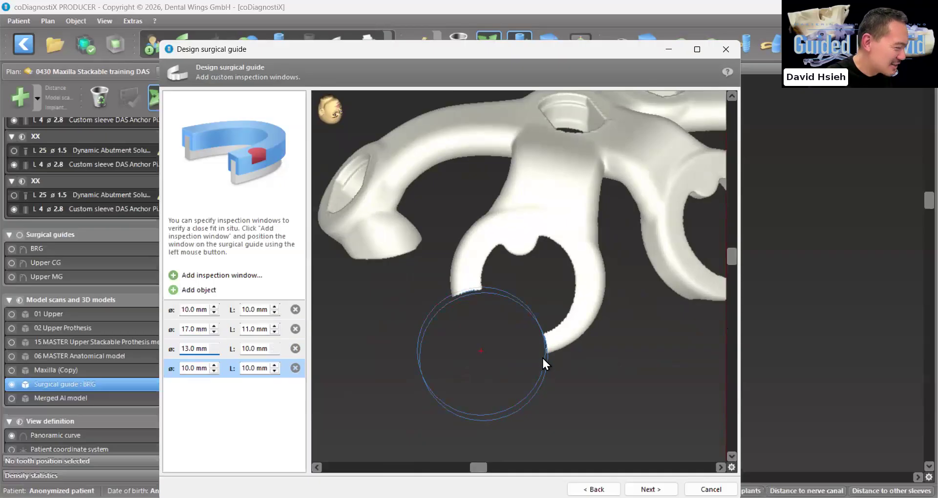
right_click_drag(552, 313, 584, 315)
left_click(570, 307)
left_click_drag(585, 314, 589, 327)
scroll(589, 327, "up", 2)
right_click_drag(557, 335, 601, 336)
scroll(600, 337, "up", 2)
left_click_drag(600, 338, 593, 340)
right_click_drag(593, 341, 529, 338)
scroll(557, 356, "up", 2)
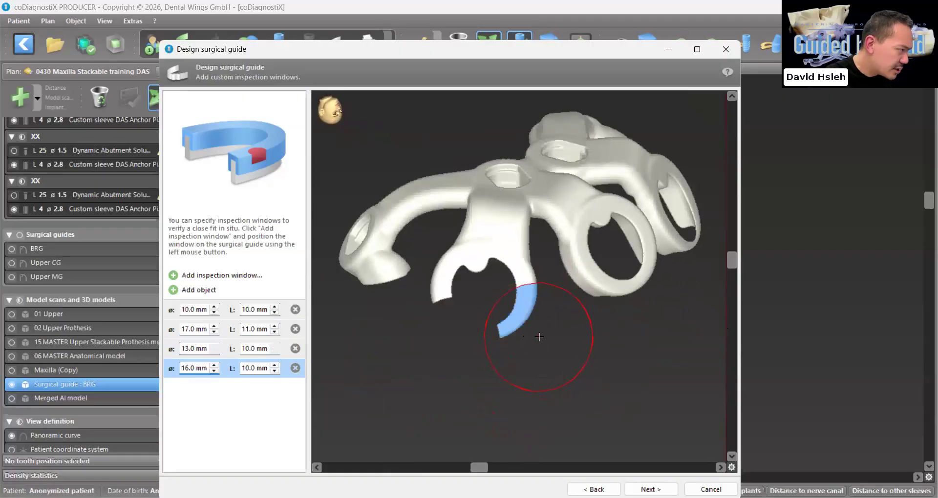
left_click(540, 337)
Add a 12.0 mm diameter, 10.0 mm long inspection window that cuts open one side of the middle ring
left_click(173, 276)
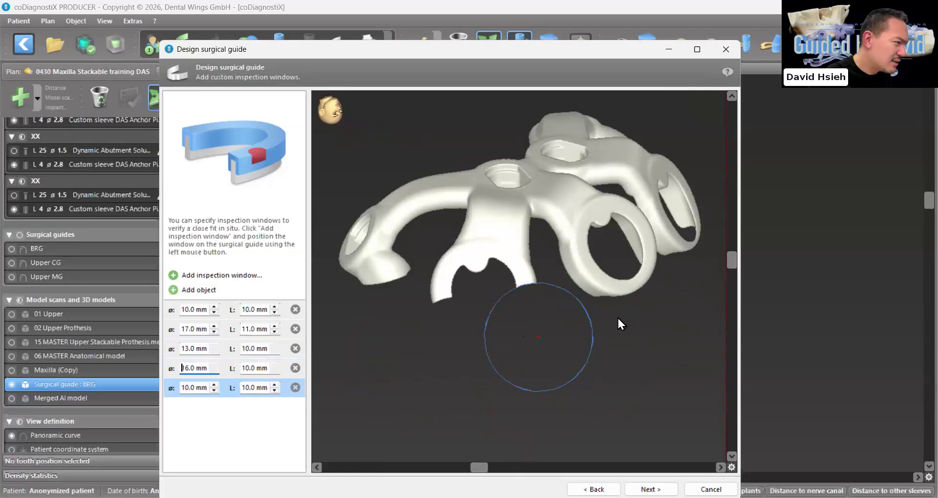
left_click_drag(612, 313, 553, 321)
right_click_drag(553, 321, 561, 342)
scroll(561, 342, "up", 1)
left_click(528, 351)
mouse_move(524, 358)
right_mouse_down()
mouse_move(528, 373)
mouse_move(494, 352)
mouse_move(507, 384)
mouse_move(508, 368)
right_mouse_up()
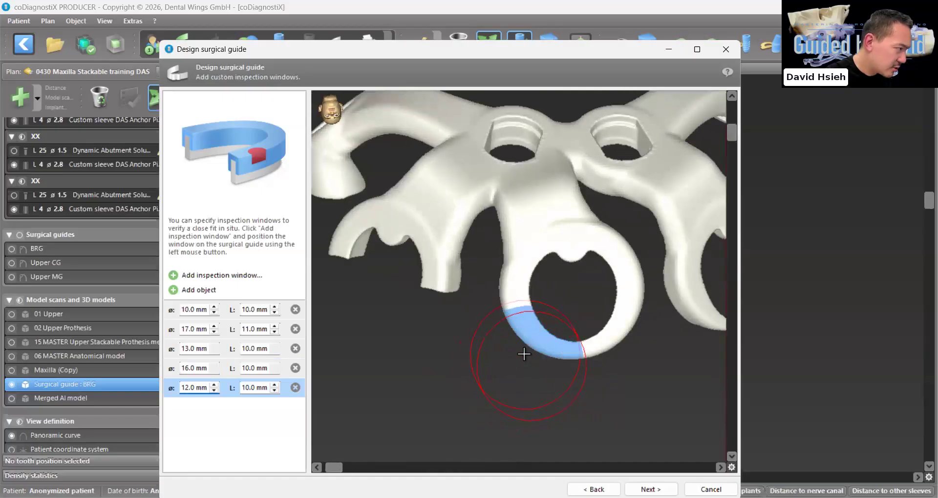
left_click(526, 353)
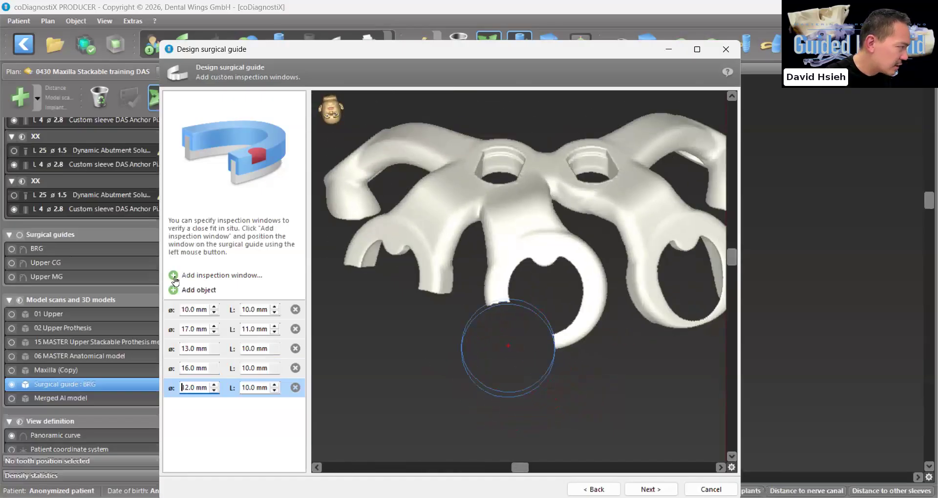
Remove the remaining lower part of the middle ring with a 14.0 mm diameter, 10.0 mm long inspection window
left_click(173, 277)
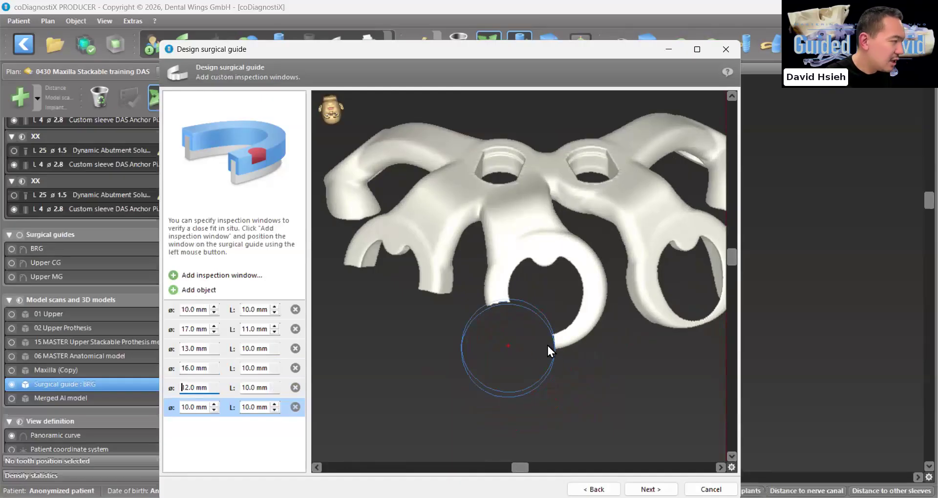
scroll(525, 293, "up", 3)
right_click_drag(469, 355, 367, 366)
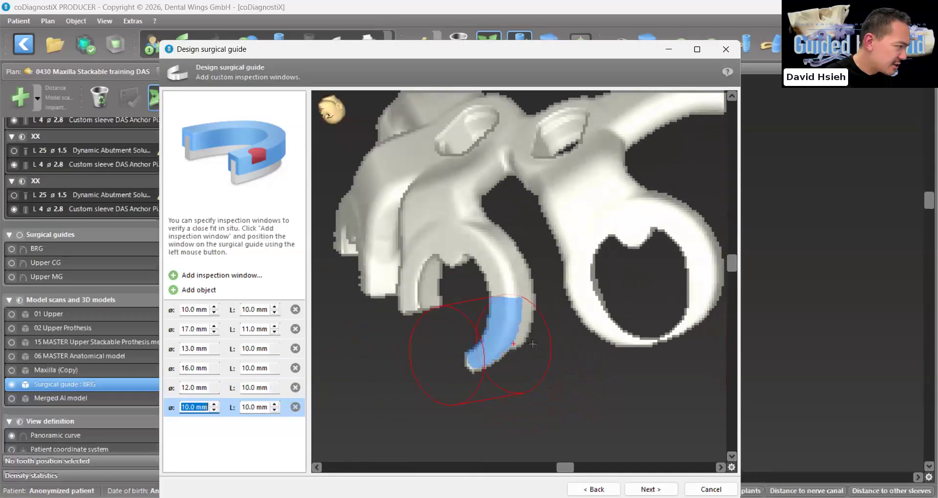
left_click(554, 367)
scroll(556, 366, "up", 2)
left_click(555, 362)
right_click_drag(552, 364, 517, 363)
left_click(541, 362)
left_click_drag(517, 362, 526, 356)
right_click_drag(526, 356, 525, 369)
scroll(524, 369, "up", 1)
left_click_drag(525, 369, 527, 335)
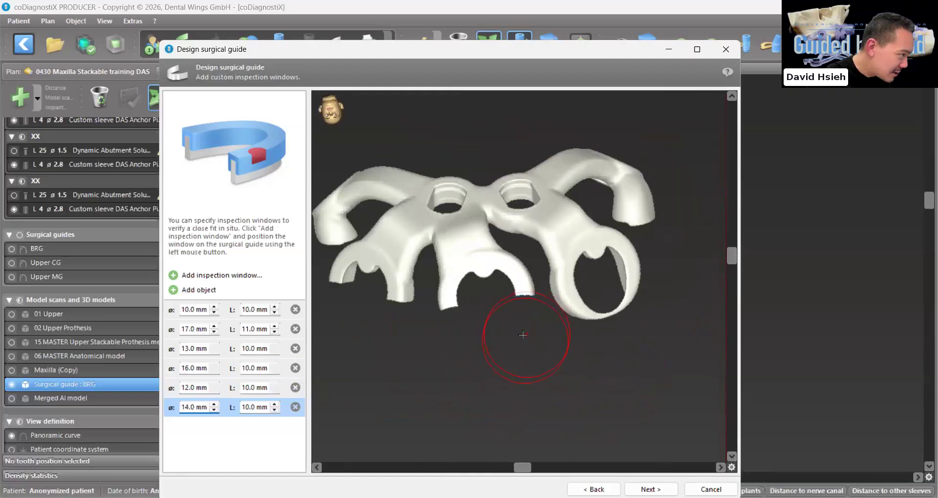
right_click_drag(524, 335, 511, 336)
Add a 13.0 mm diameter, 10.0 mm long inspection window that cuts open the outer edge of the last closed ring
left_click(175, 277)
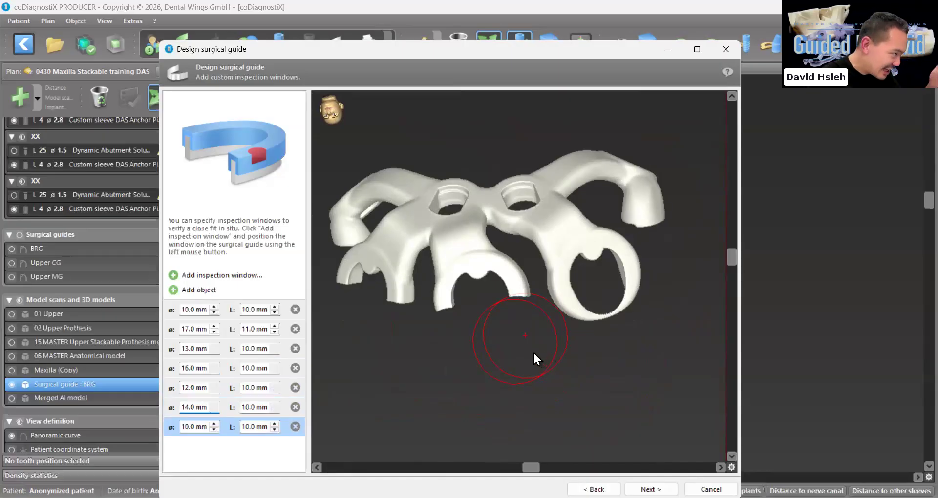
right_click_drag(576, 348, 346, 371)
right_click_drag(553, 368, 527, 372)
left_click_drag(528, 373, 566, 379)
right_click_drag(567, 378, 592, 377)
scroll(618, 381, "up", 1)
scroll(590, 377, "up", 2)
left_click_drag(551, 363, 535, 367)
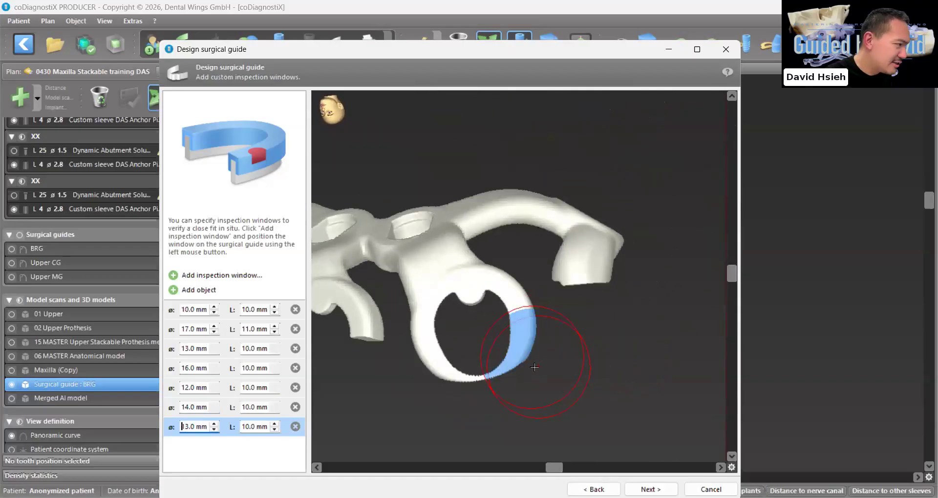
right_click_drag(541, 372, 561, 375)
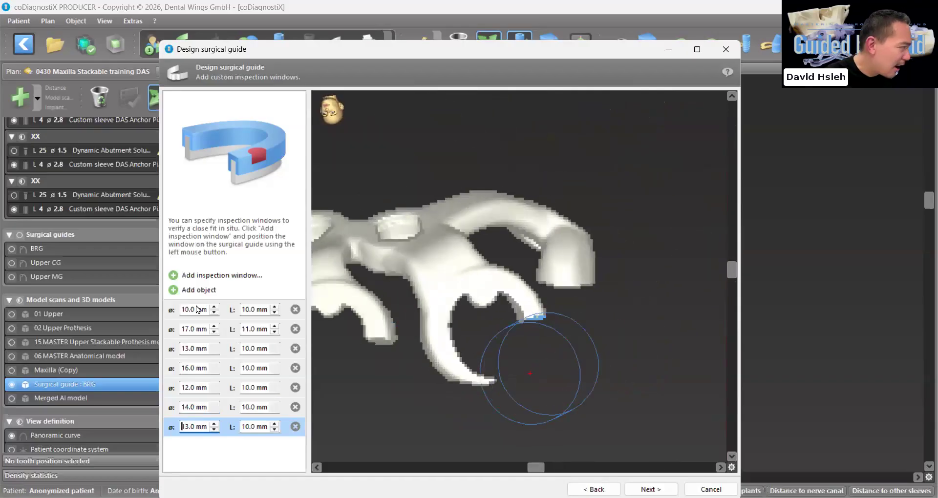
Remove the remaining lower part of the last ring with a 15.0 mm diameter, 10.0 mm long inspection window
left_click(174, 276)
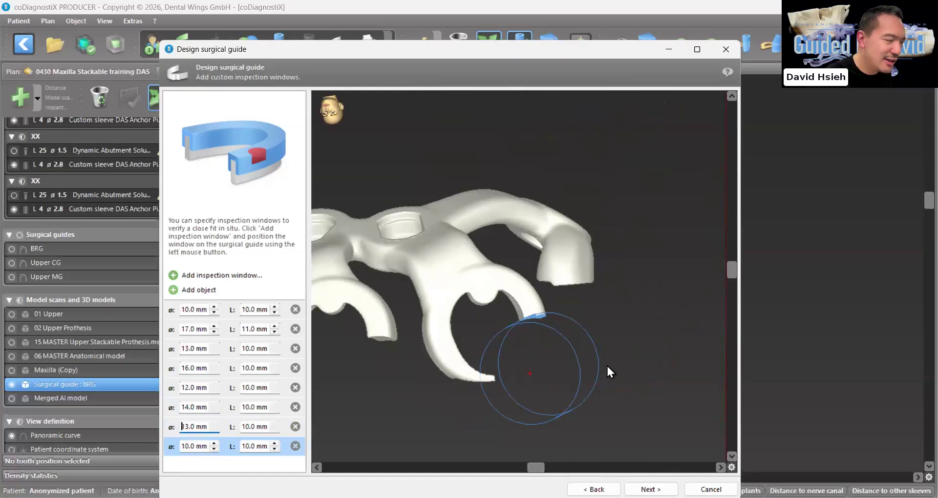
left_click(592, 366)
right_click_drag(545, 289, 580, 329)
left_click_drag(572, 291, 440, 361)
right_click_drag(440, 361, 432, 371)
scroll(433, 368, "up", 5)
left_click_drag(432, 372, 439, 350)
scroll(439, 350, "down", 6)
right_click_drag(467, 379, 577, 469)
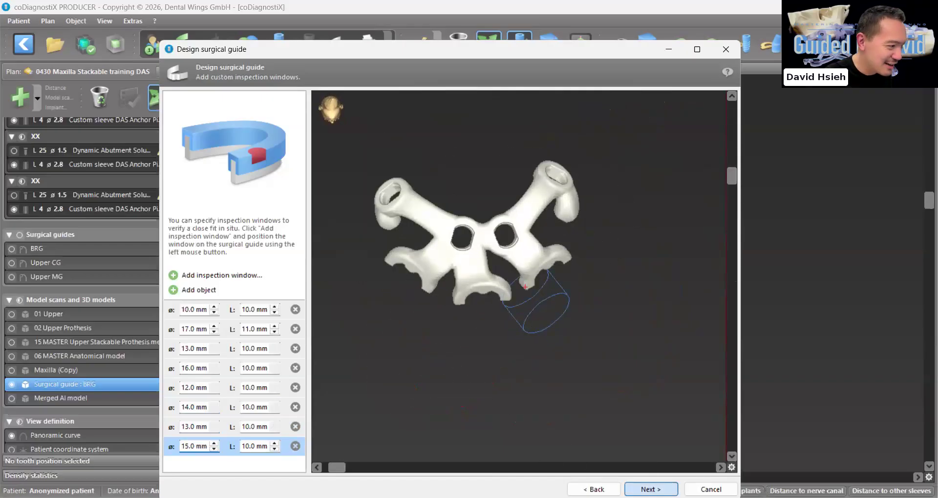
Apply the inspection window cuts to the guide and continue to the custom labels stage
left_click(651, 489)
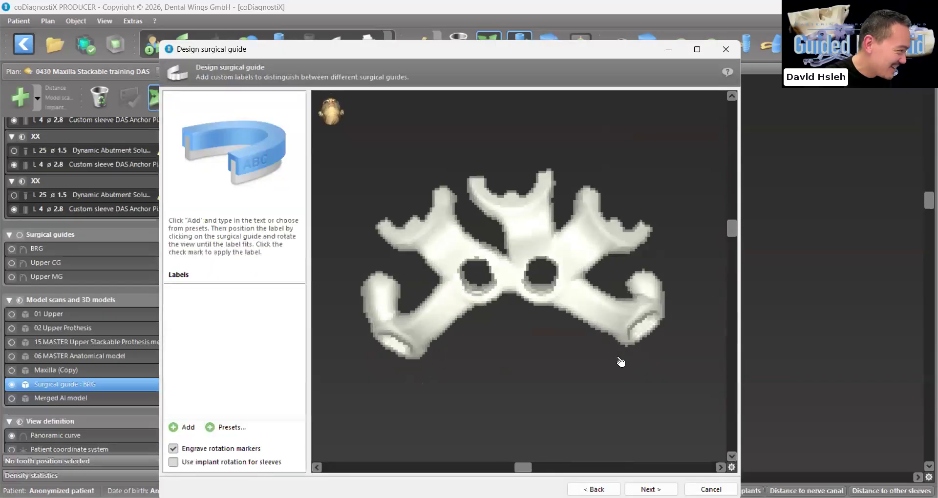
left_click_drag(618, 358, 652, 447)
left_click(651, 490)
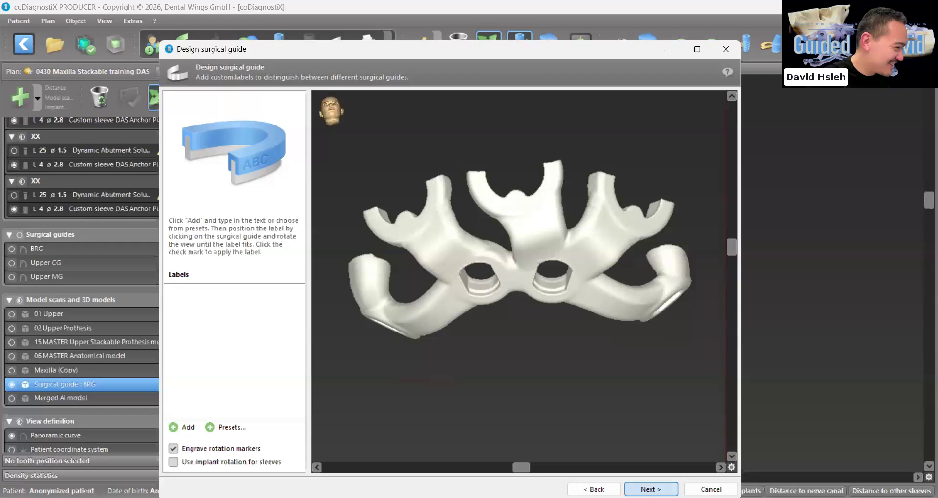
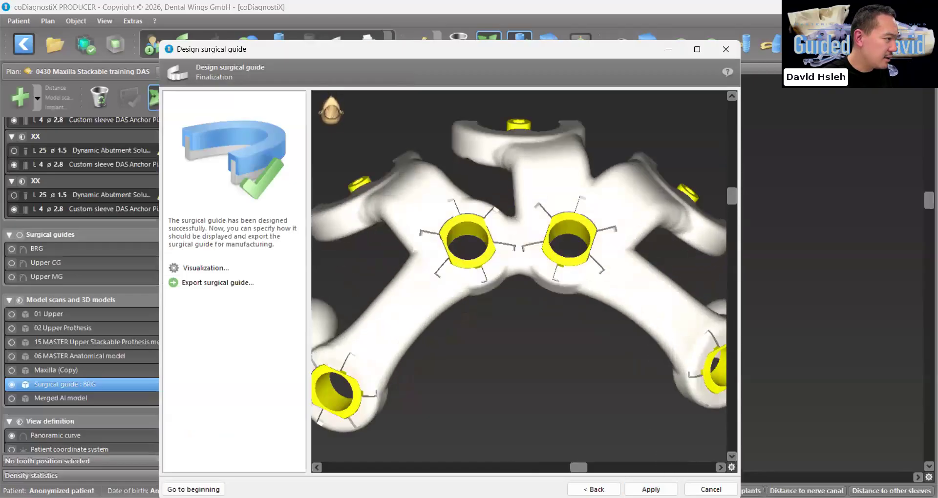
Apply the finished guide design and show the Maxilla (Copy) bone model beneath it in the 3D view
left_click(648, 487)
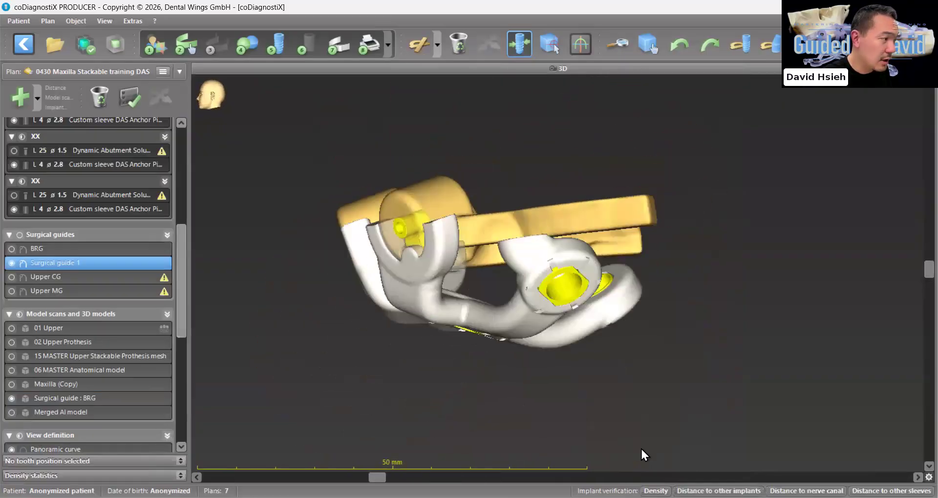
scroll(34, 403, "down", 6)
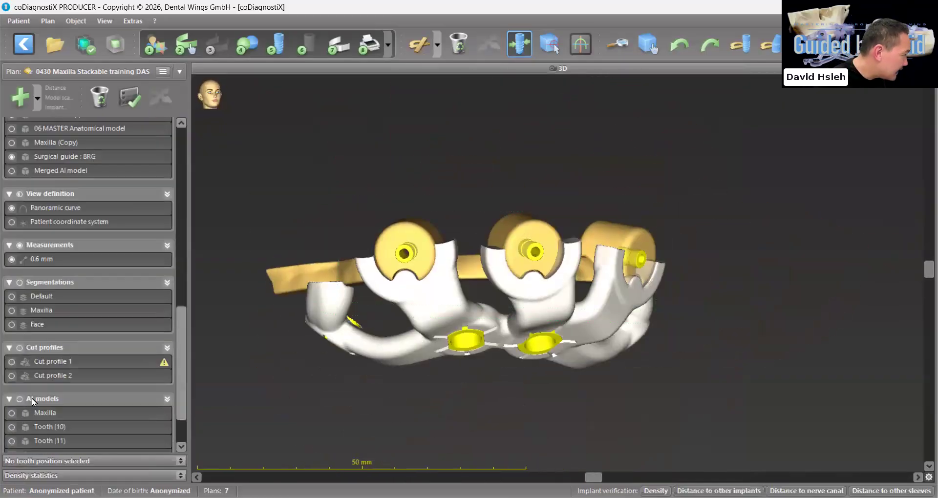
left_click(12, 373)
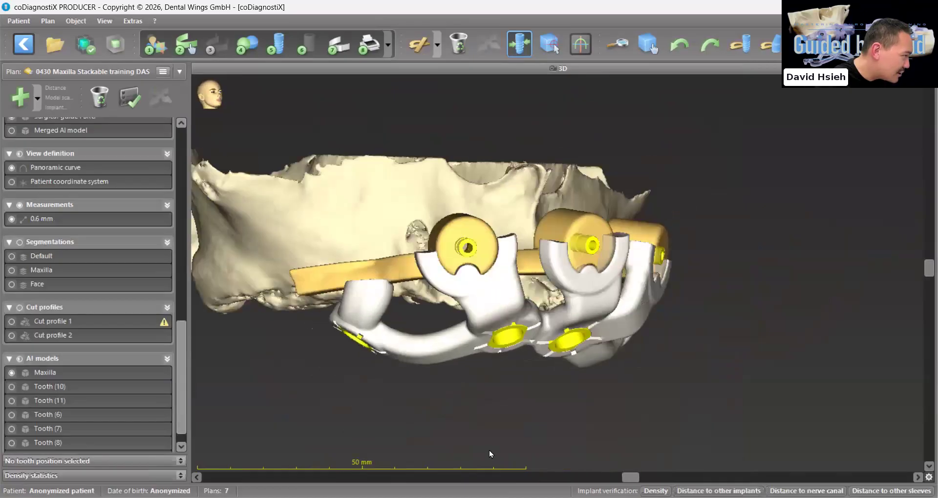
left_click(12, 373)
scroll(27, 281, "up", 6)
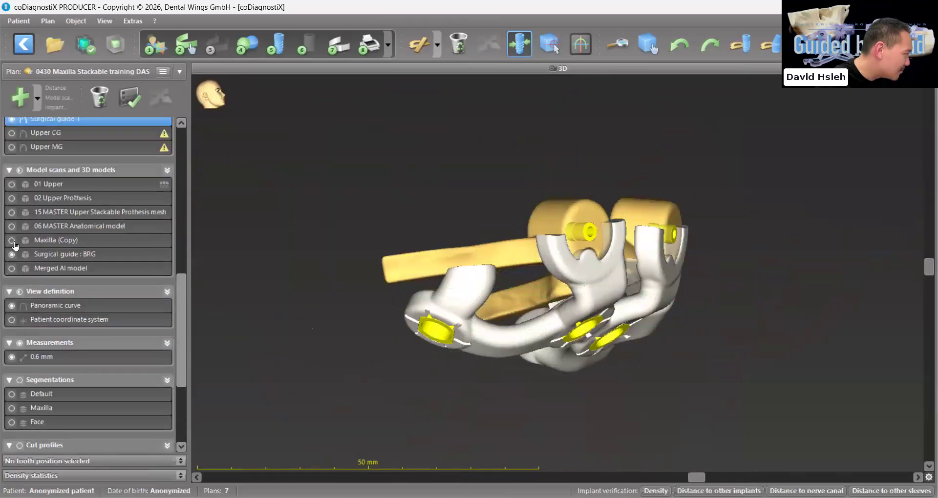
left_click(12, 240)
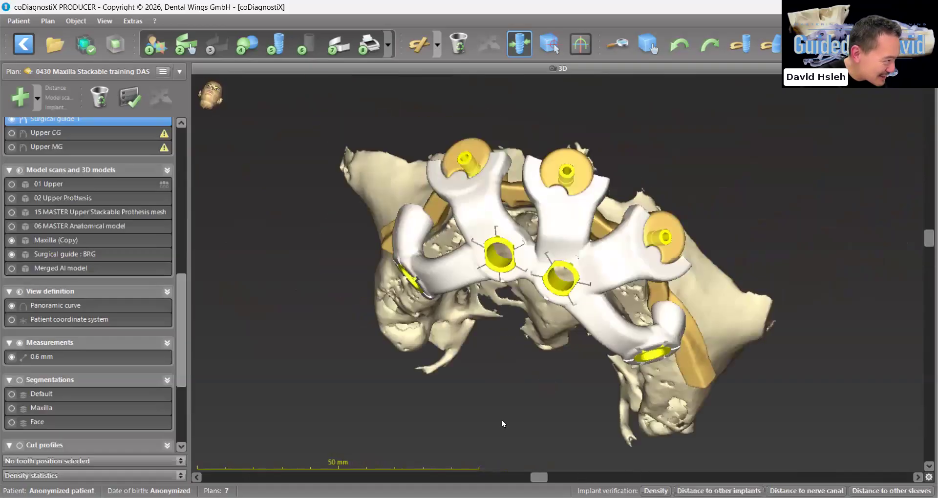
Show the implants, sleeves and abutments of all tooth positions together with the guide on the bone
scroll(47, 260, "up", 3)
scroll(48, 260, "up", 10)
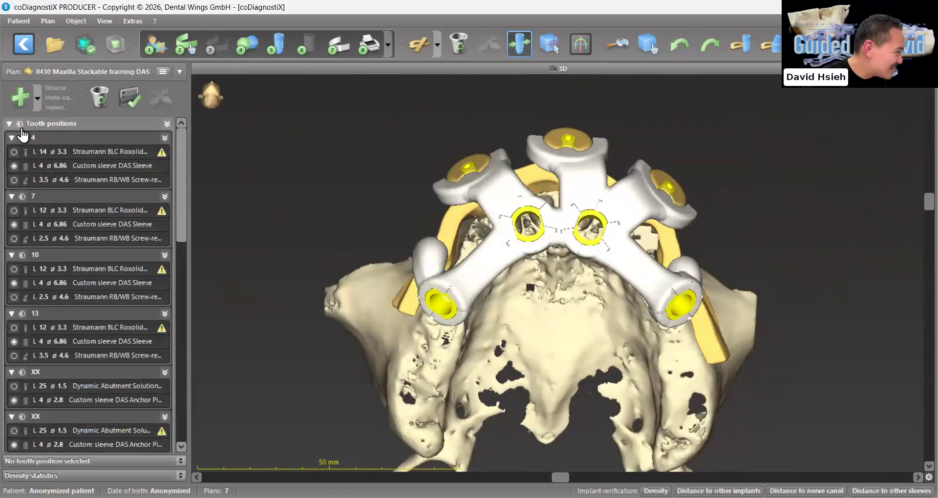
left_click(20, 125)
left_click(19, 124)
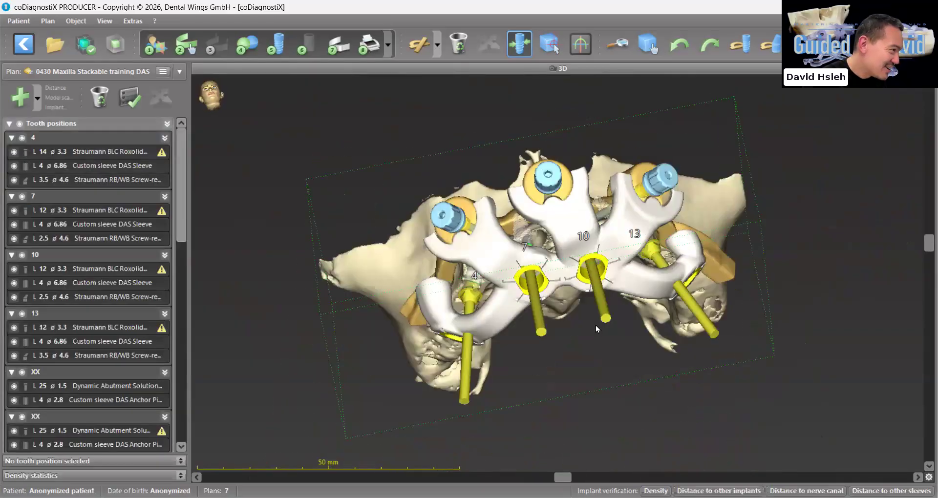
Hide Surgical guide 1 and show the BRG guide to inspect the implants, sleeves and anchor pins on the bone
scroll(59, 350, "down", 1)
scroll(58, 344, "down", 10)
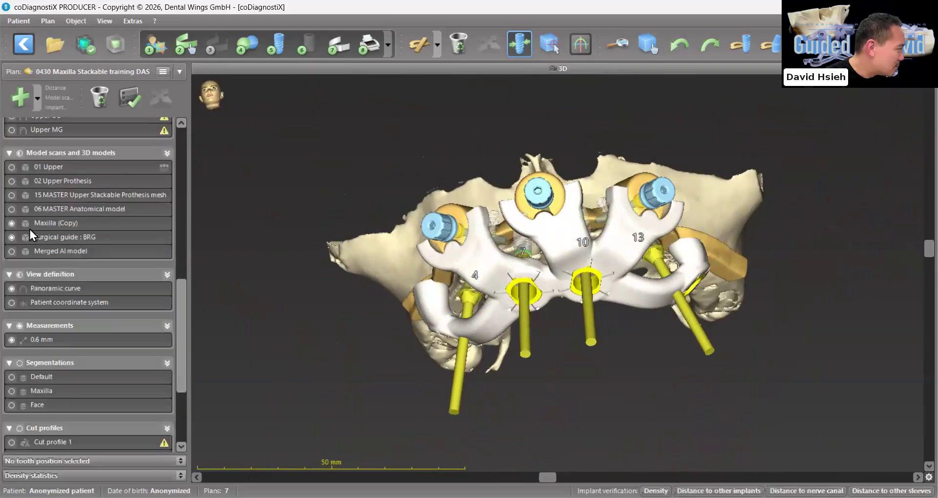
scroll(37, 235, "up", 3)
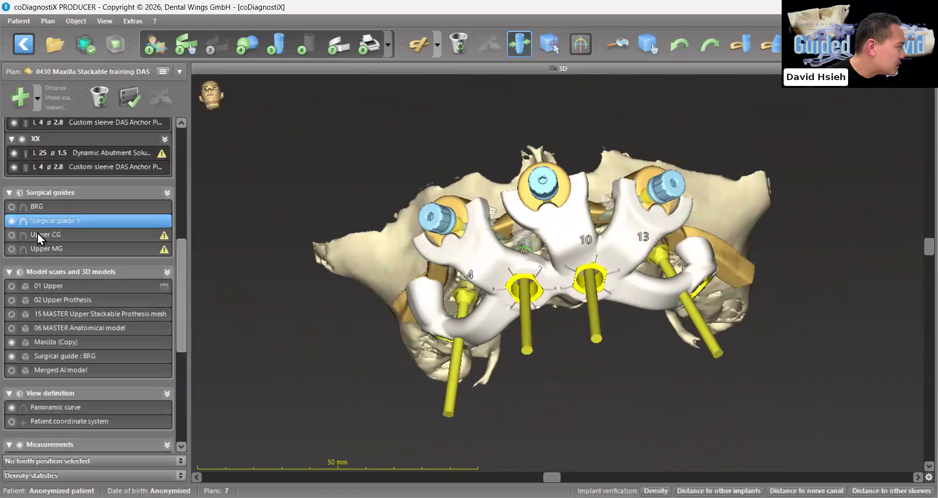
left_click(12, 220)
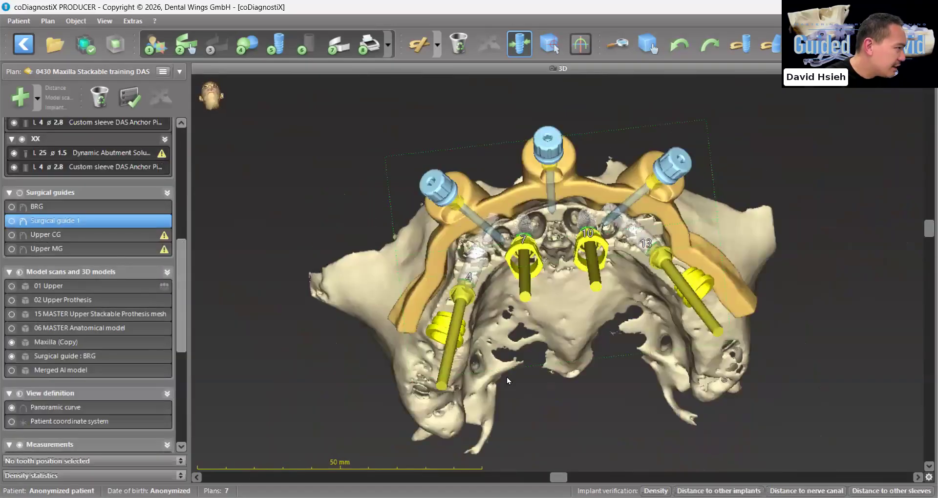
mouse_move(452, 367)
left_mouse_down()
mouse_move(508, 255)
mouse_move(427, 253)
mouse_move(444, 249)
mouse_move(593, 283)
mouse_move(604, 268)
mouse_move(641, 276)
mouse_move(660, 336)
mouse_move(662, 311)
mouse_move(661, 351)
left_mouse_up()
scroll(508, 255, "up", 4)
scroll(429, 252, "up", 2)
scroll(661, 337, "down", 4)
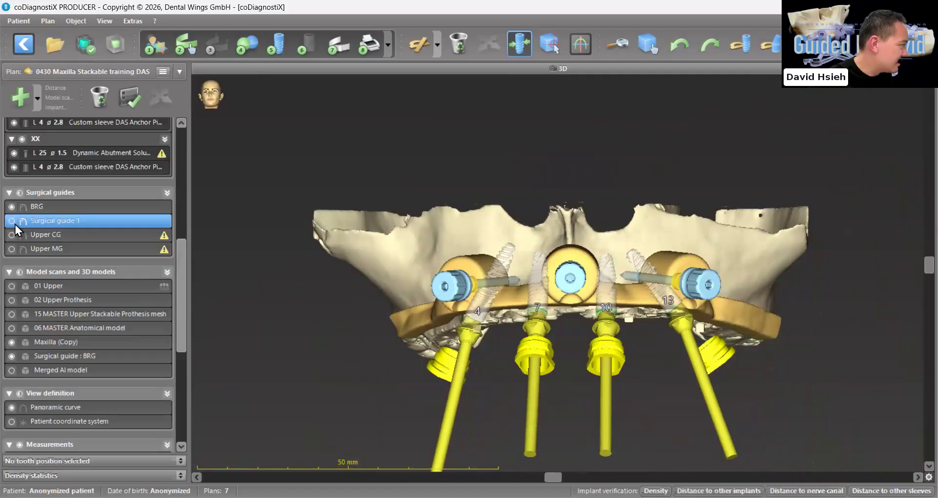
Show Surgical guide 1 again and inspect how it stacks on the BRG guide around the implants
left_click(12, 222)
scroll(538, 383, "down", 3)
left_click_drag(555, 409, 599, 414)
scroll(596, 417, "up", 3)
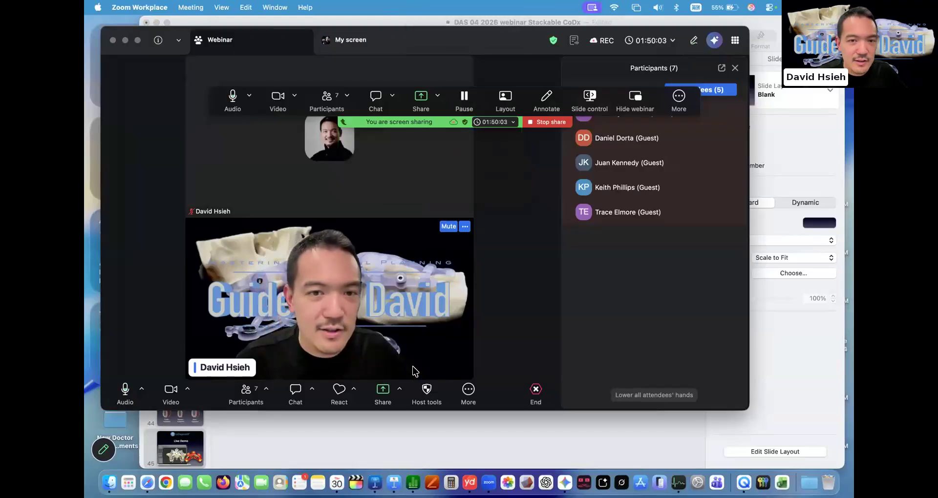
Switch to Keynote, start the slideshow at the Live Demo slide and advance to the following video slide
key("super+Tab")
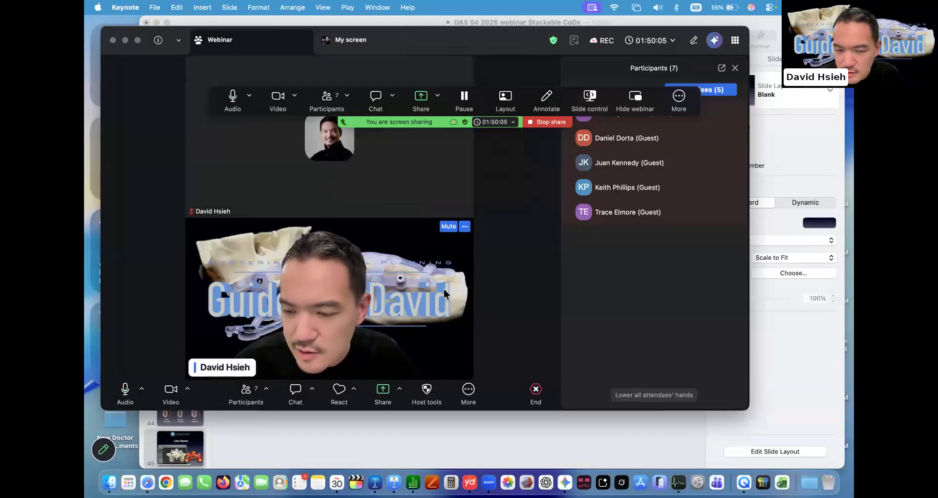
key("alt+super+p")
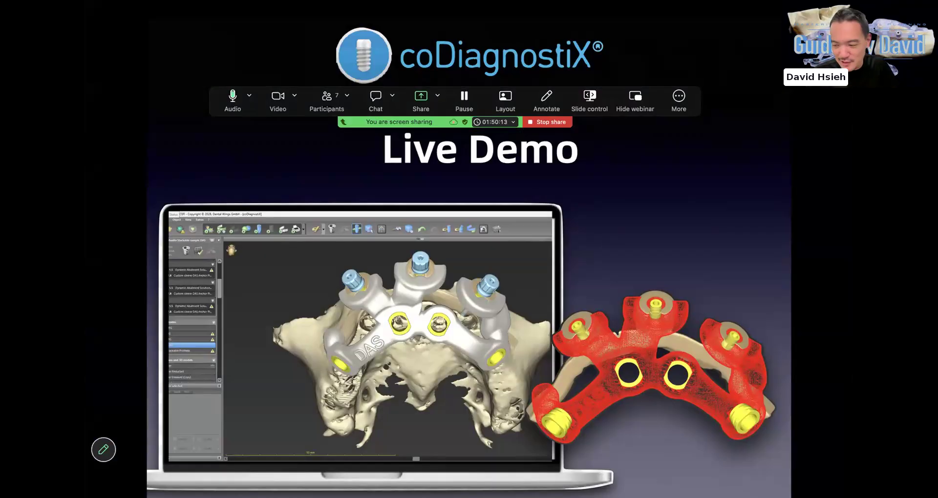
key("Right")
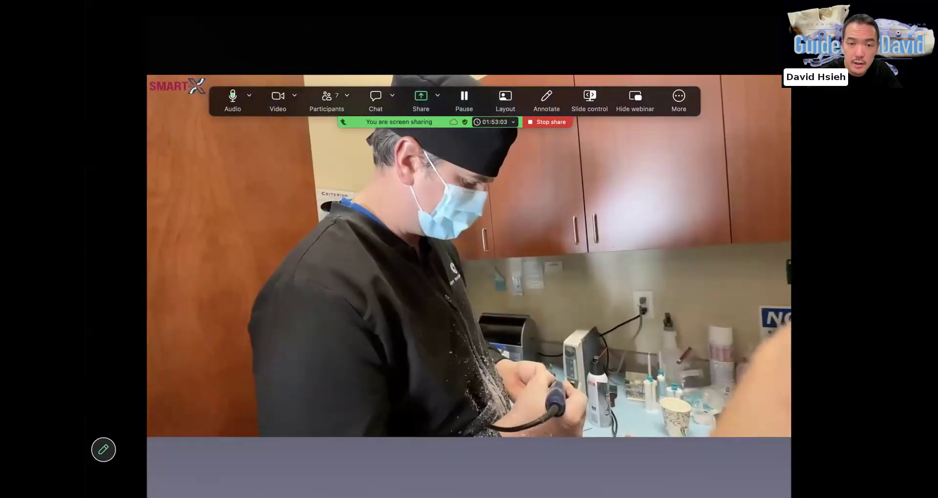
Skip ahead through the Smart on X video and advance the slideshow to the Agenda slide
mouse_move(480, 414)
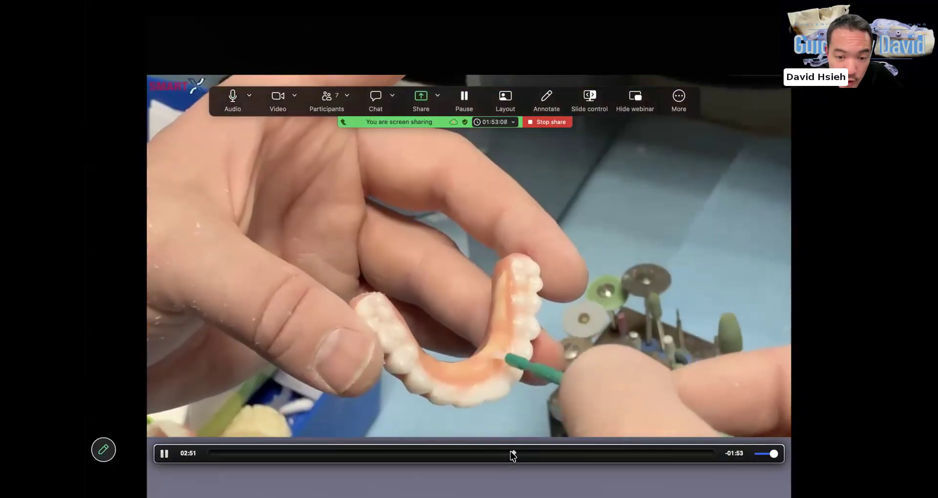
left_click_drag(511, 452, 577, 452)
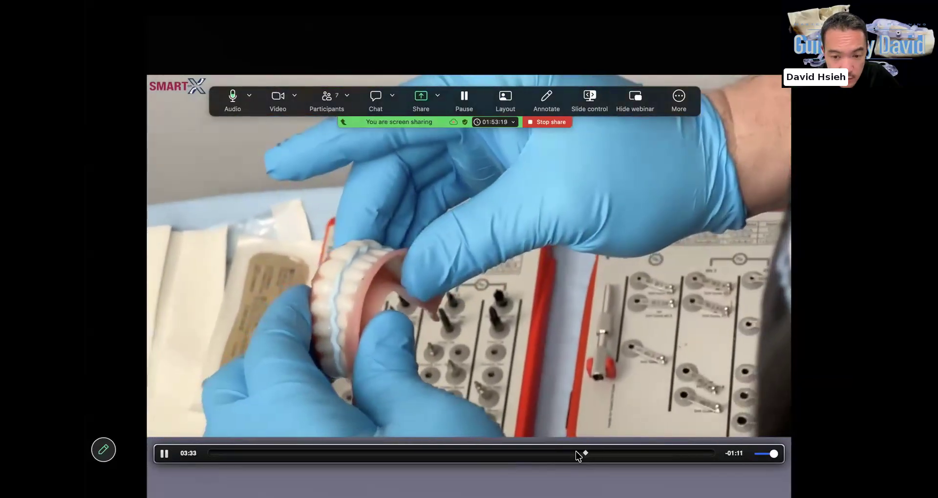
left_click_drag(577, 453, 626, 459)
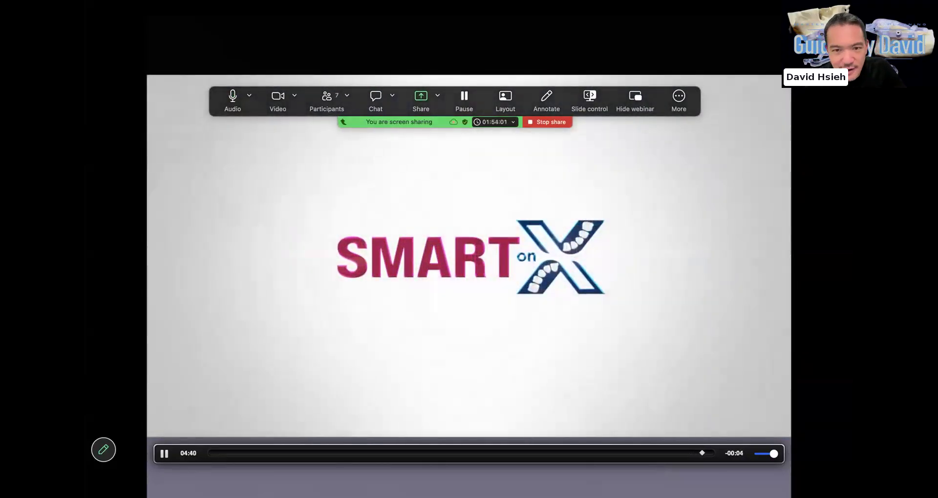
key("Right")
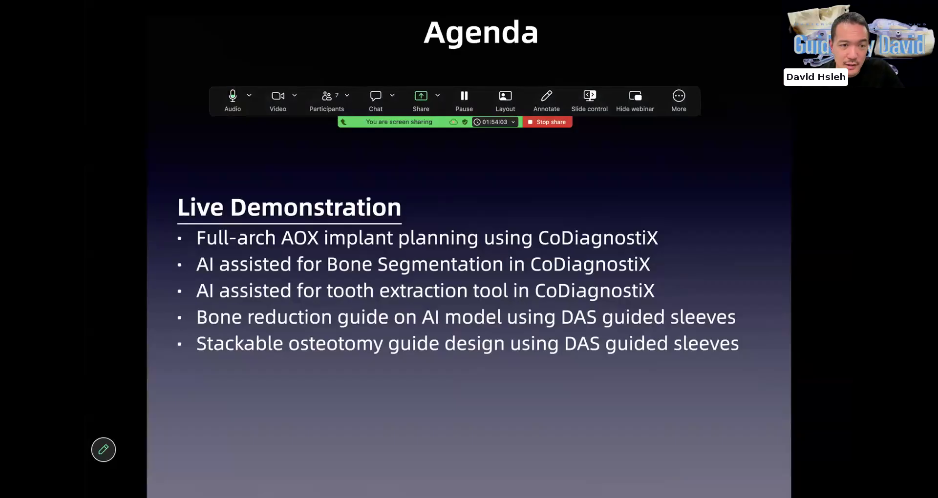